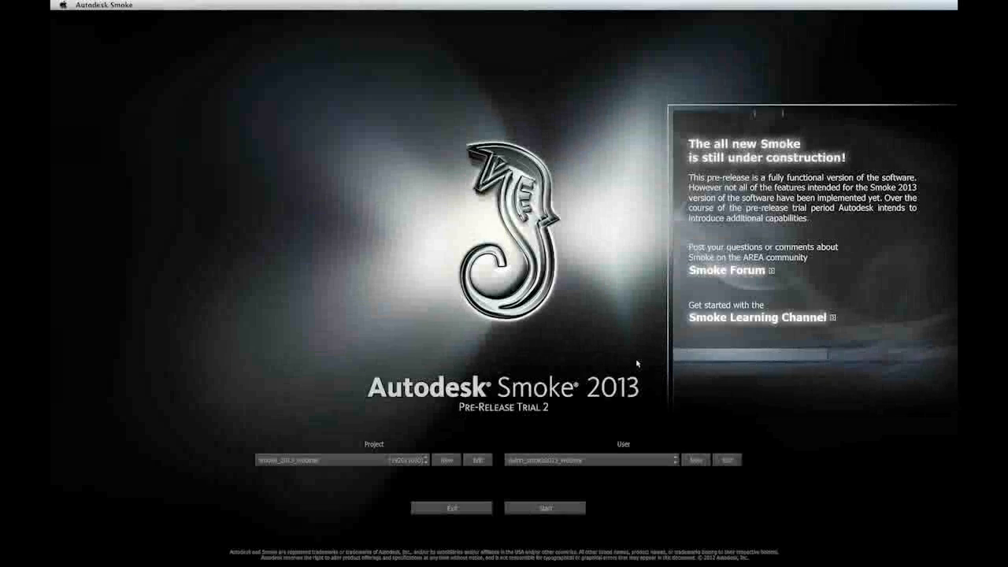
# - Start the smoke_2013_webinar project and look over the video effects available in the 787_offline timeline
pyautogui.click(555, 510)
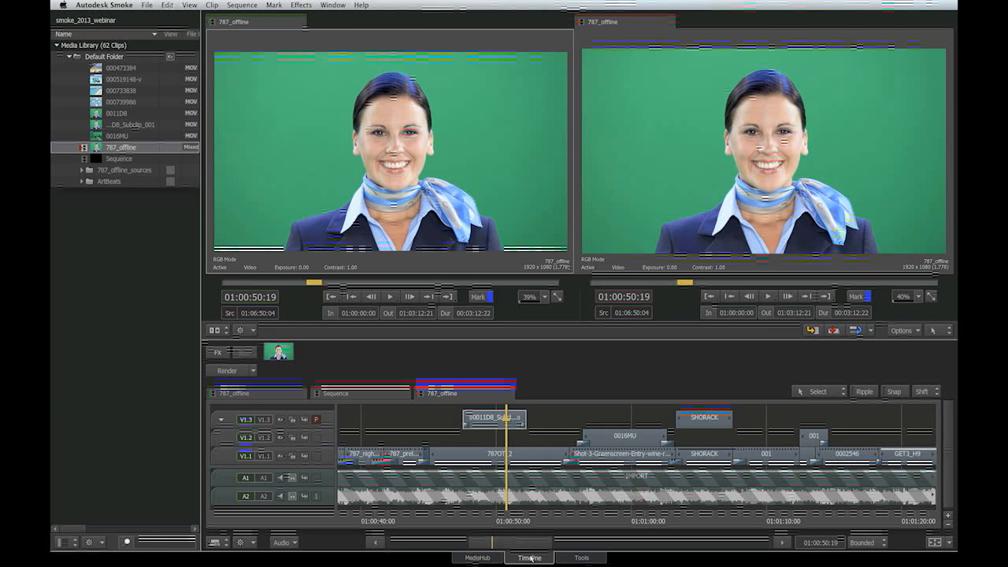
pyautogui.moveTo(515, 543); pyautogui.dragTo(513, 543)
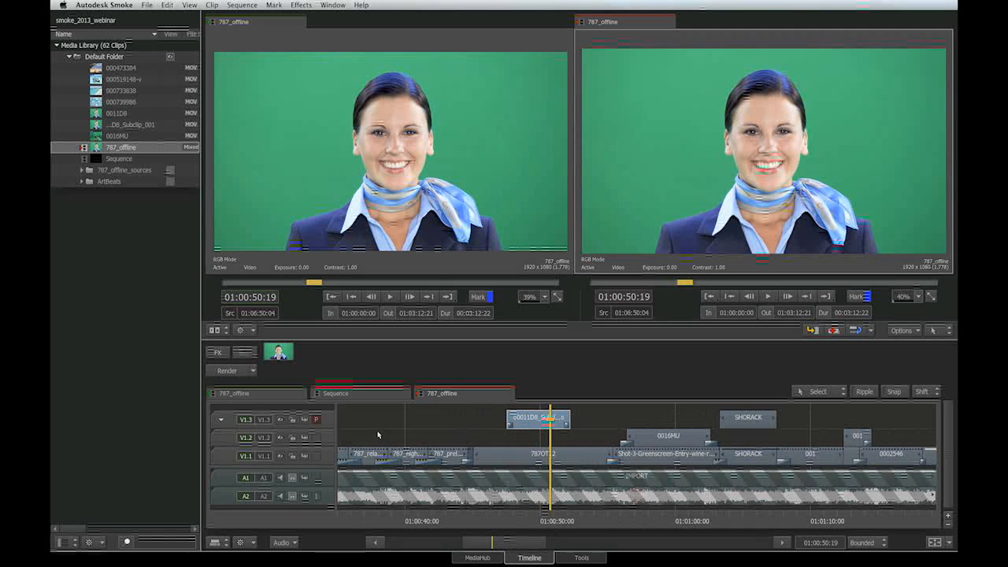
pyautogui.click(220, 352)
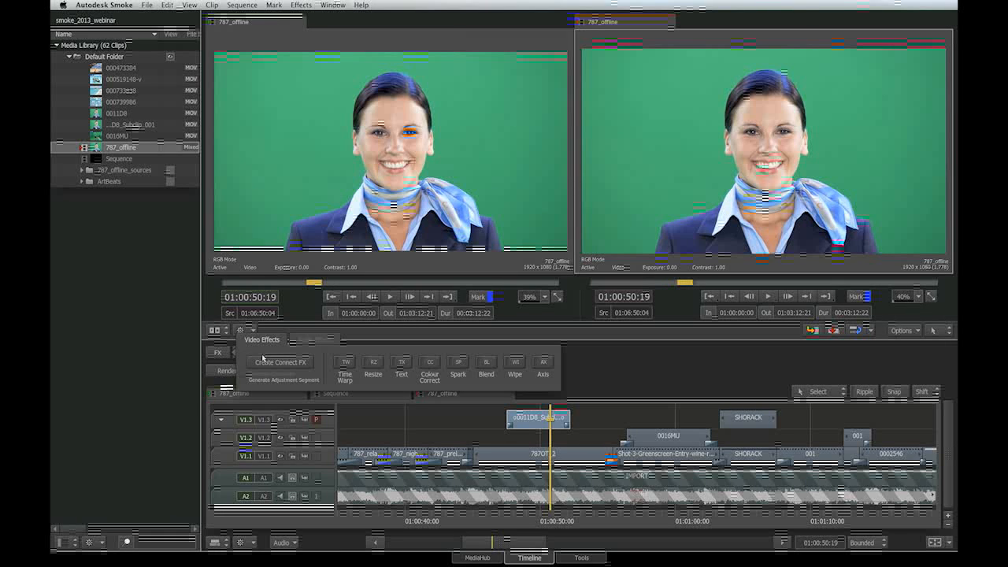
pyautogui.click(293, 364)
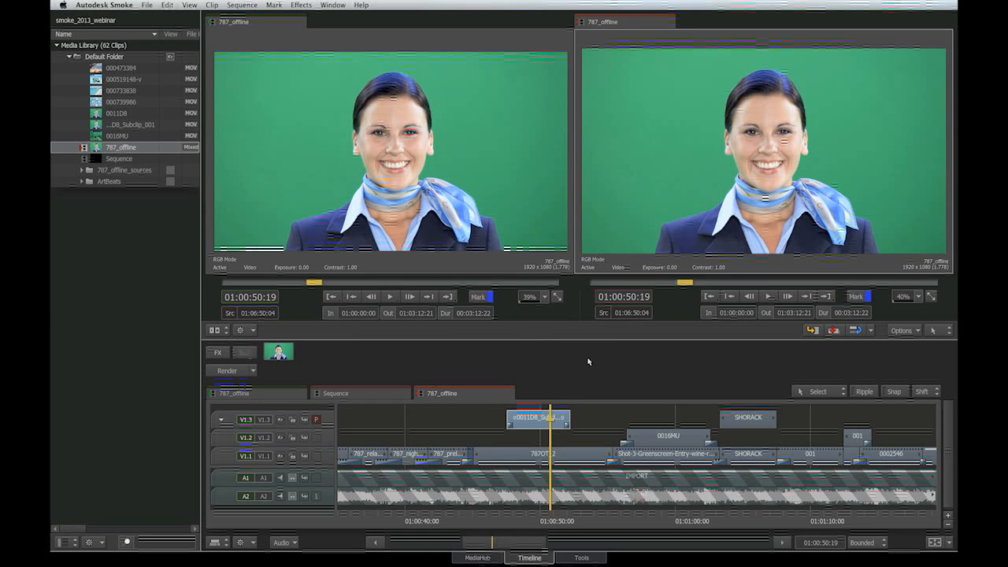
# - Browse to the bookmarked unManagedMedia location in MediaHub and import its Promo folder into the library's Default Folder
pyautogui.click(477, 558)
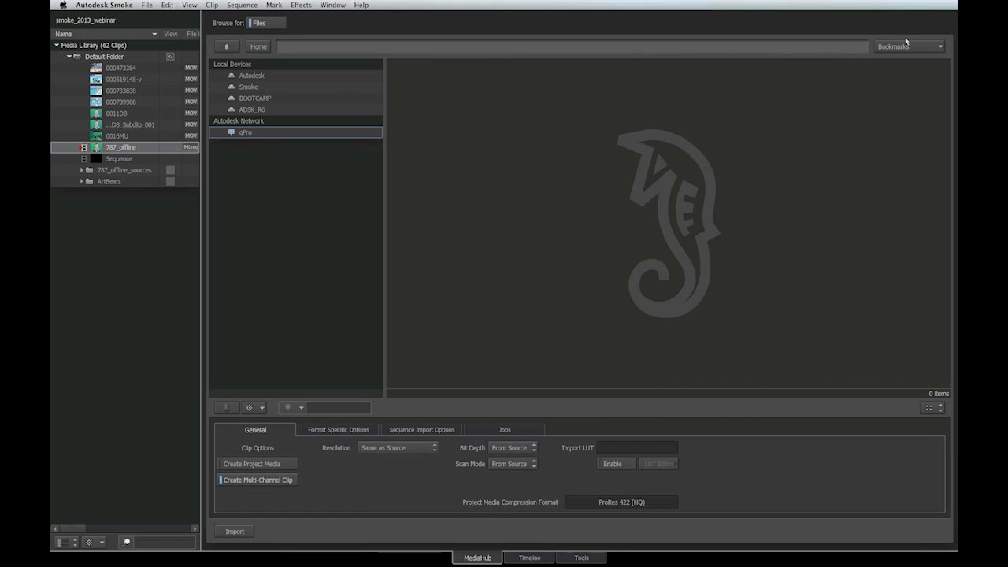
pyautogui.click(939, 46)
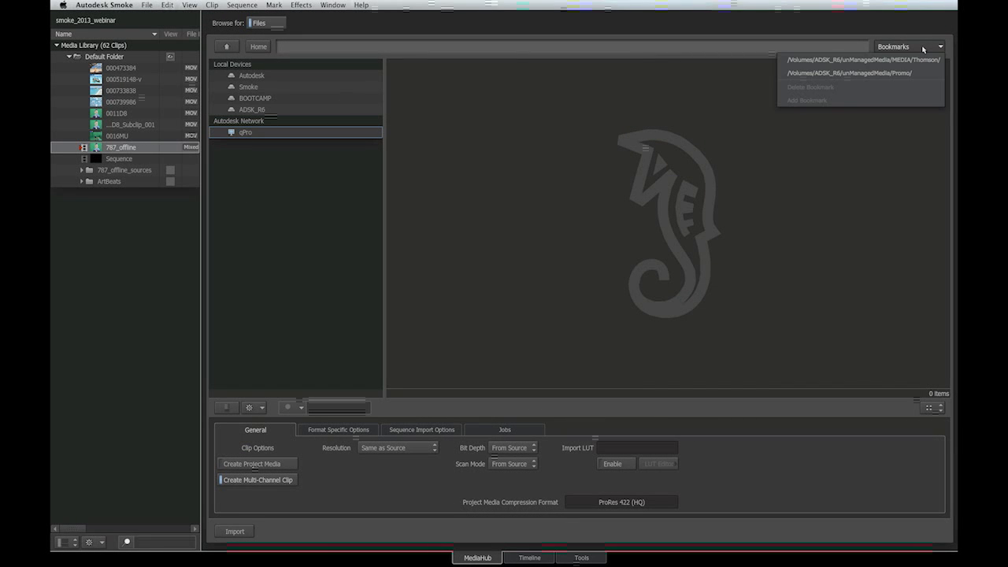
pyautogui.click(891, 74)
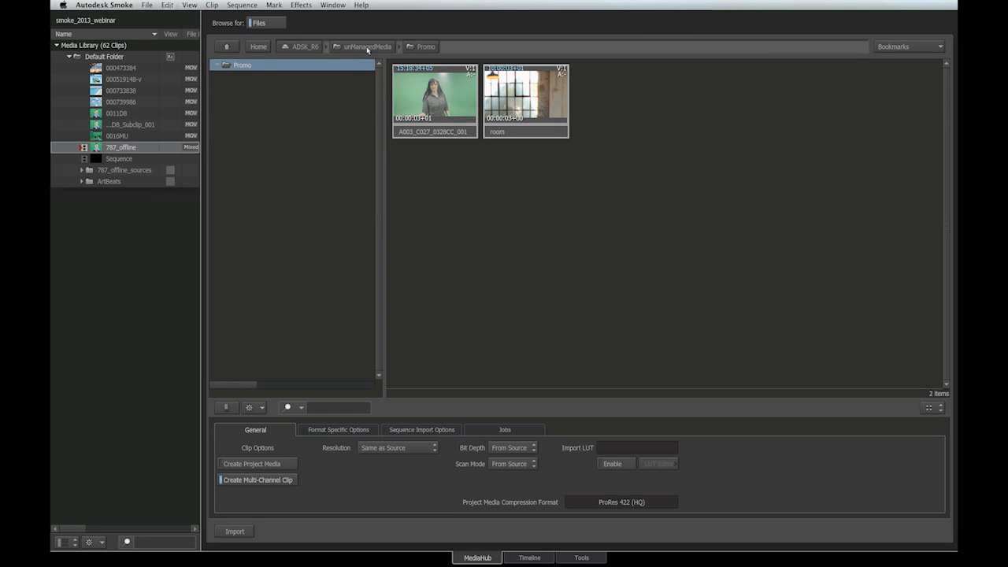
pyautogui.click(367, 47)
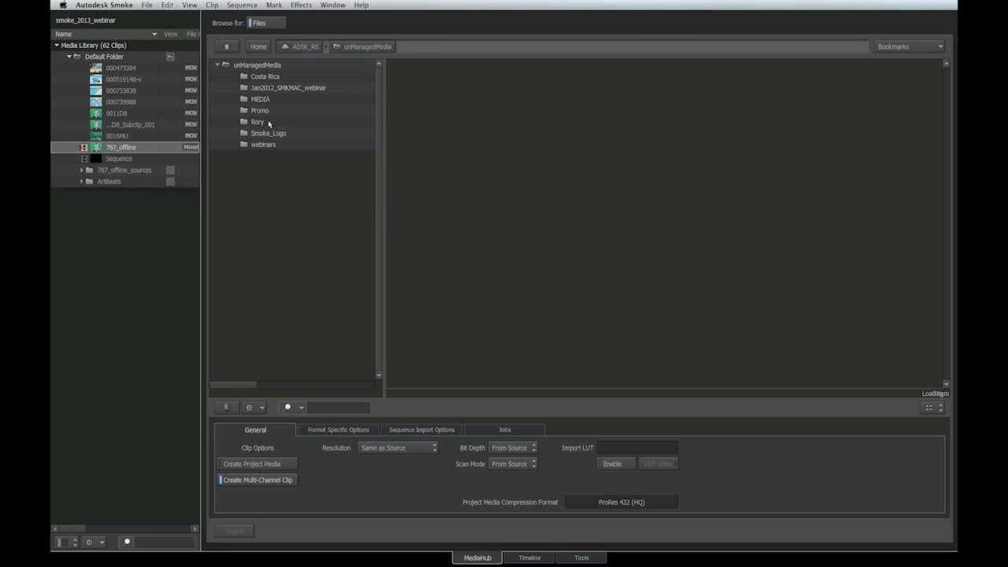
pyautogui.moveTo(260, 112); pyautogui.dragTo(100, 57)
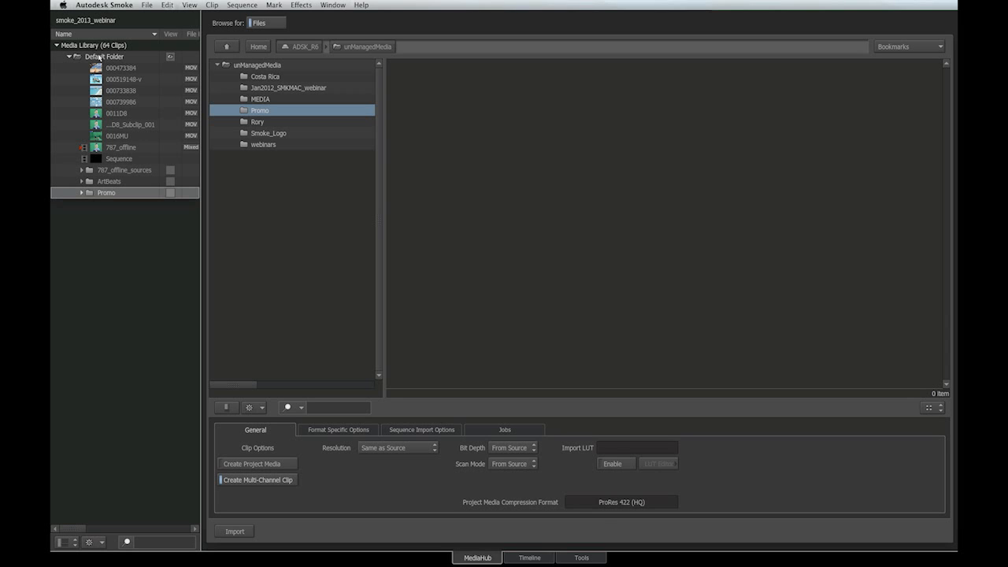
# - Return to the timeline, open the room clip from the Promo folder as a sequence, and scrub to 10:00:03+23
pyautogui.click(529, 557)
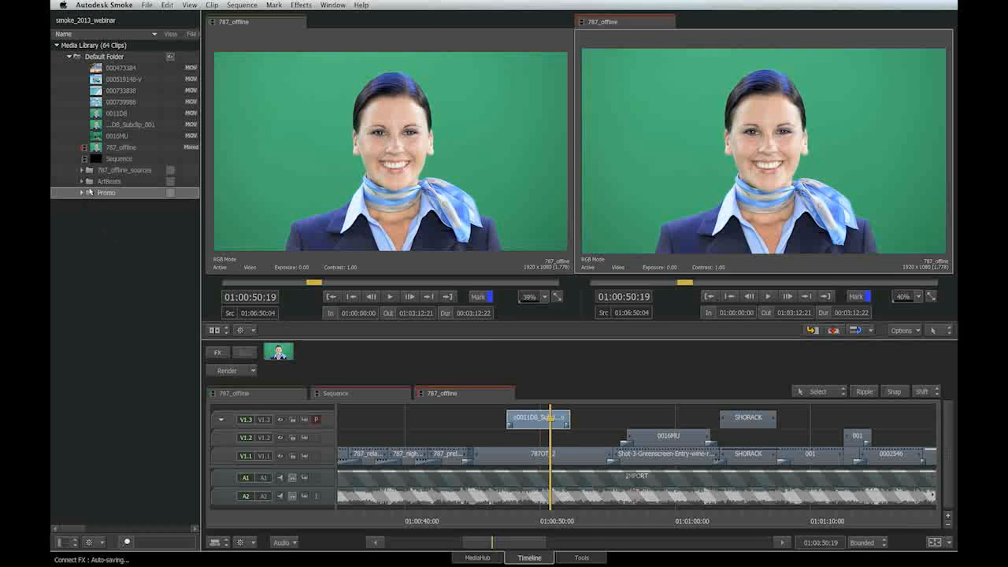
pyautogui.click(89, 193)
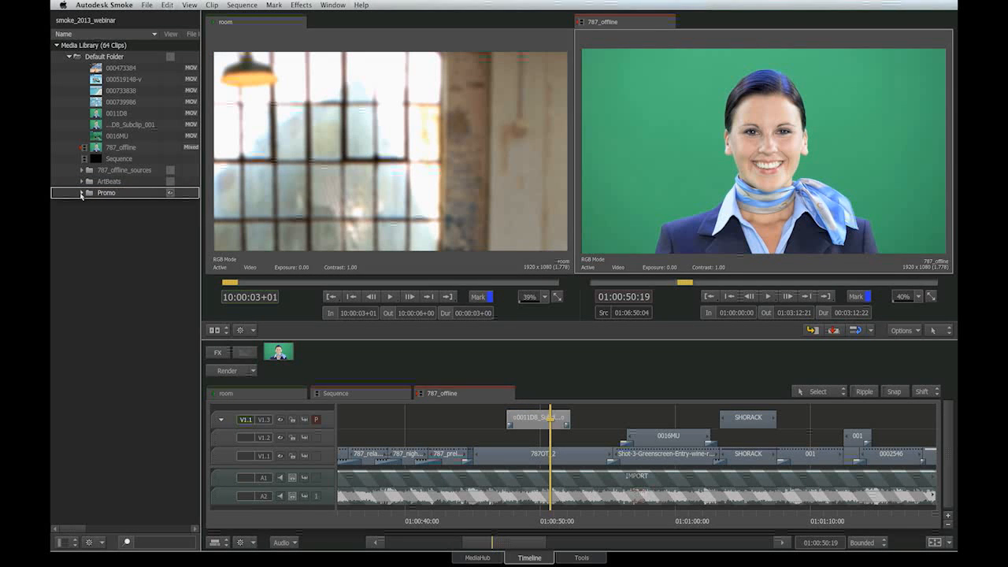
pyautogui.click(81, 192)
pyautogui.click(126, 216)
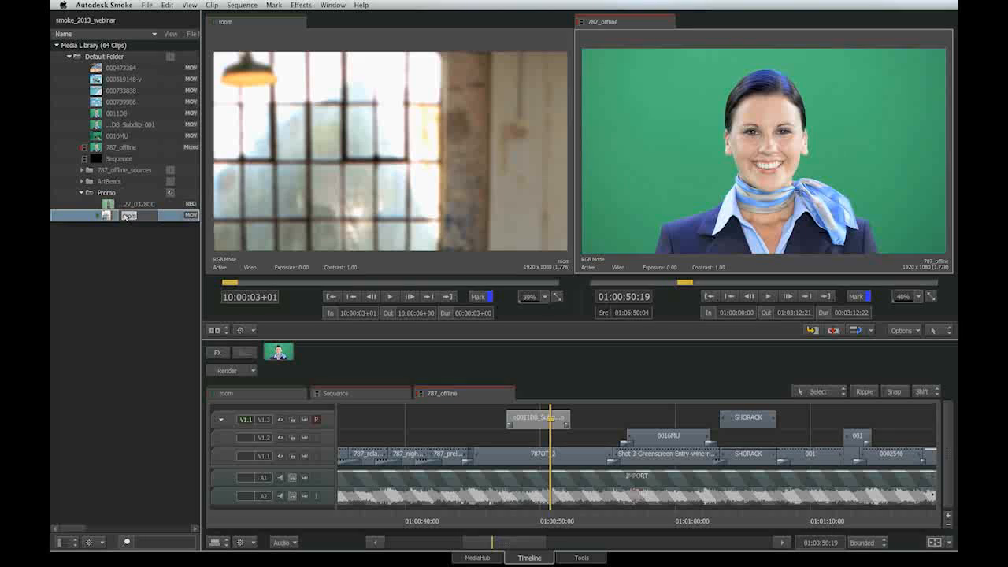
pyautogui.click(106, 215)
pyautogui.rightClick(106, 215)
pyautogui.click(130, 234)
pyautogui.moveTo(375, 518); pyautogui.dragTo(526, 512)
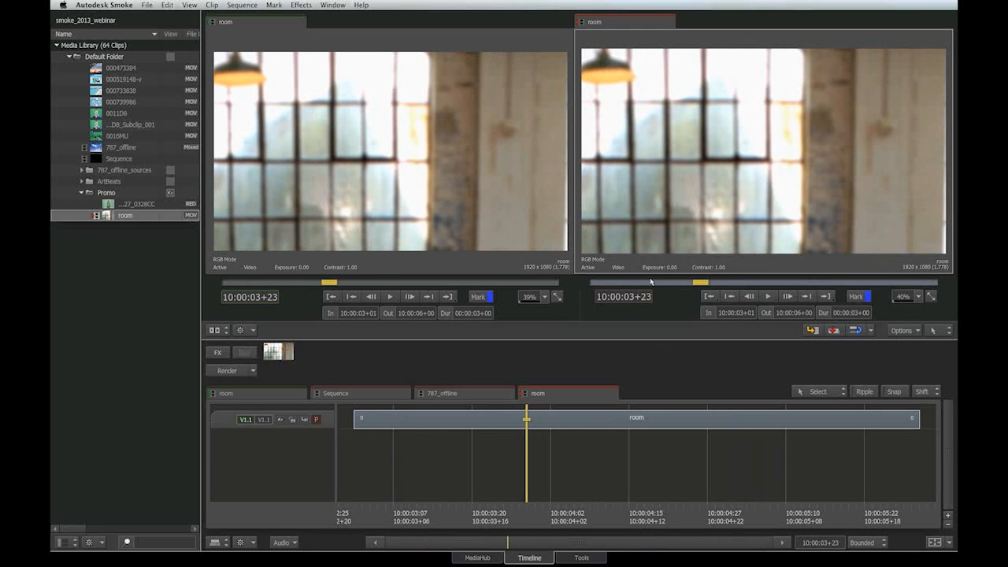
# - Place the A003_C027_0328CC clip on a track above room and inspect both segments' resolution information
pyautogui.click(109, 205)
pyautogui.moveTo(109, 205); pyautogui.dragTo(349, 409)
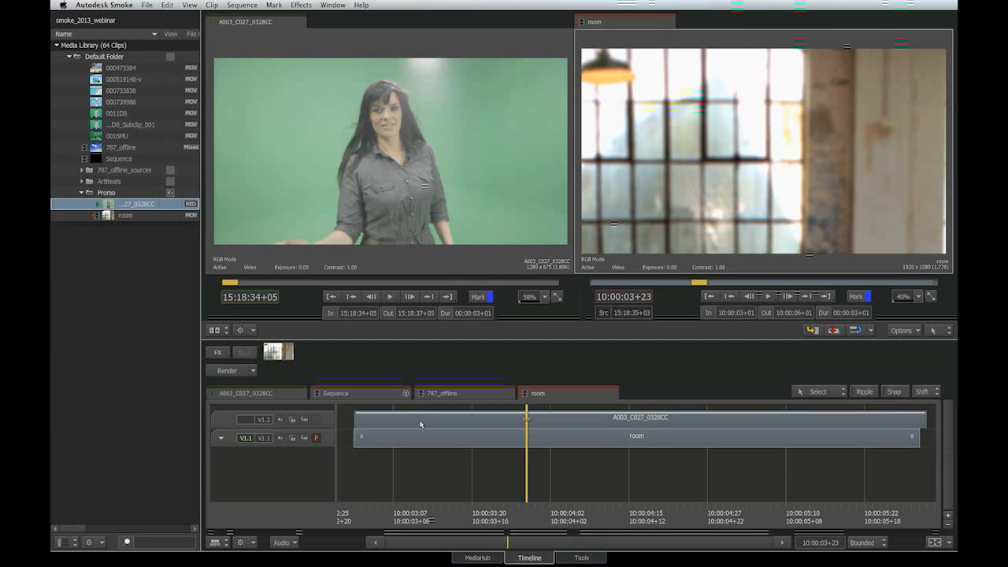
pyautogui.press('alt')
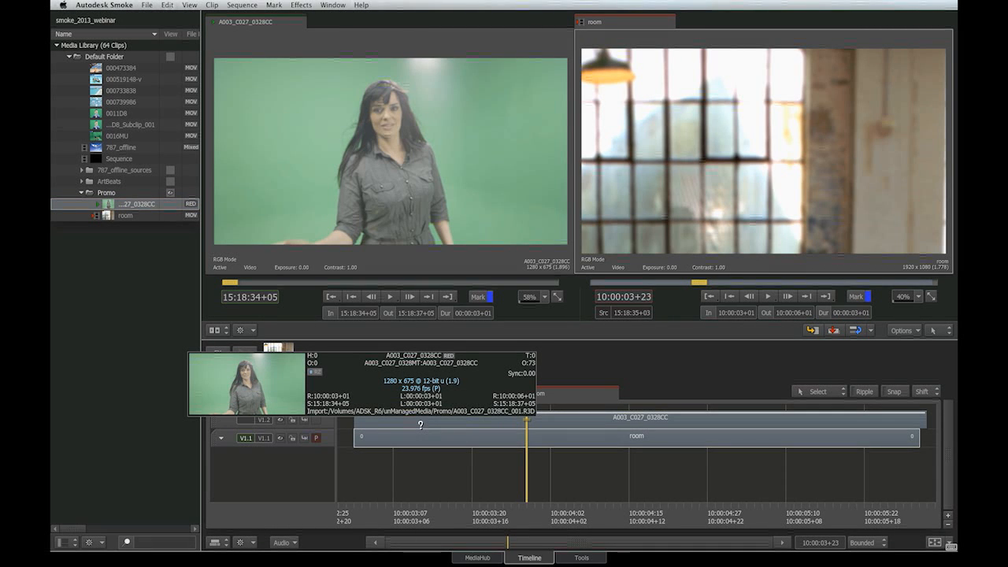
pyautogui.press('alt')
pyautogui.moveTo(419, 442)
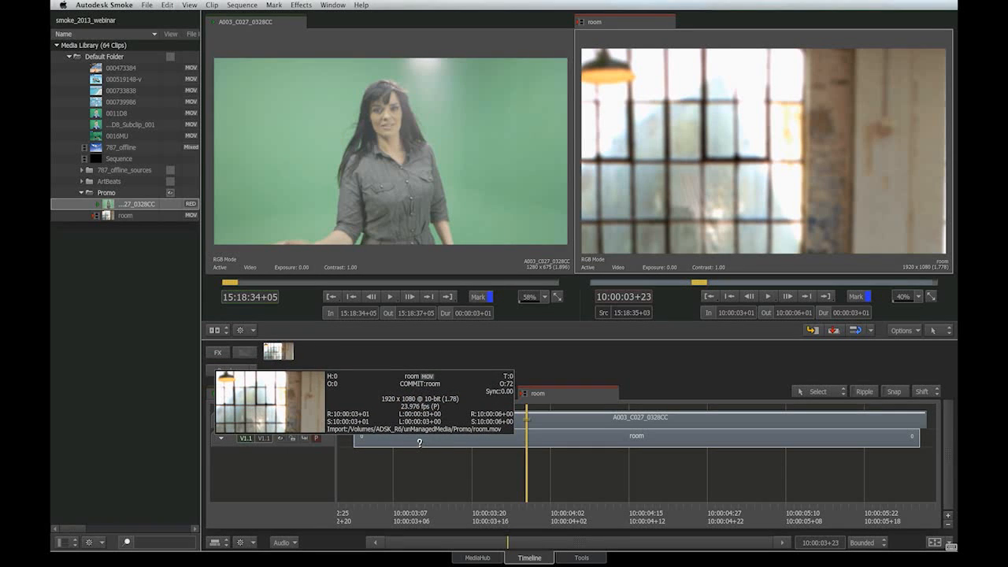
pyautogui.moveTo(425, 421)
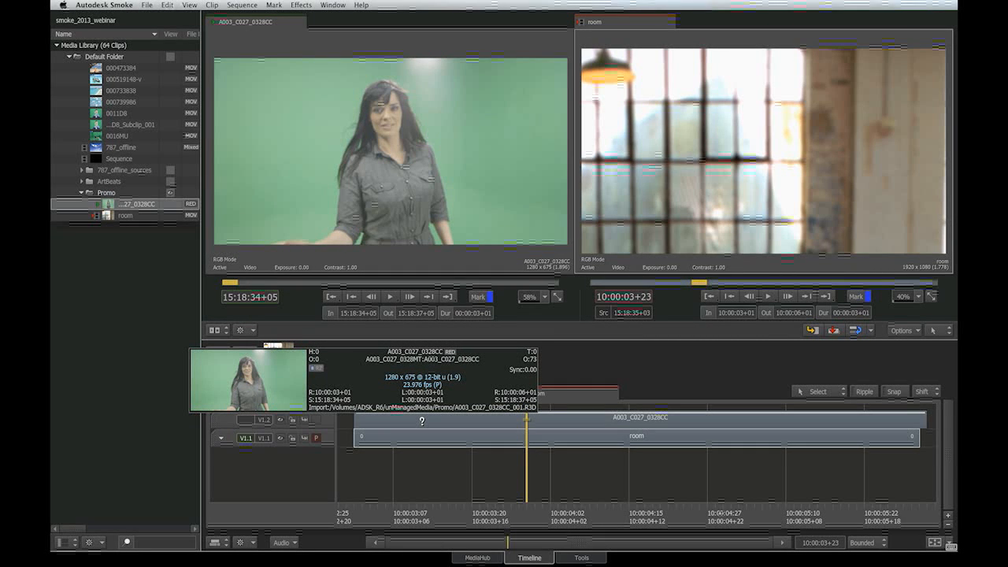
# - Delete the A003_C027_0328CC segment from the room sequence and remove its source clip from the library's Promo folder
pyautogui.click(422, 420)
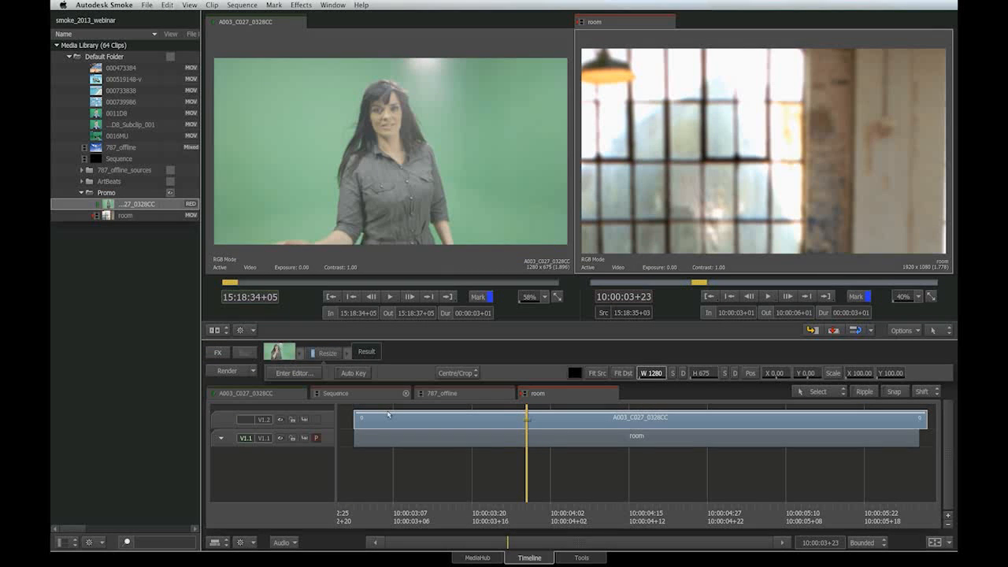
pyautogui.press('Delete')
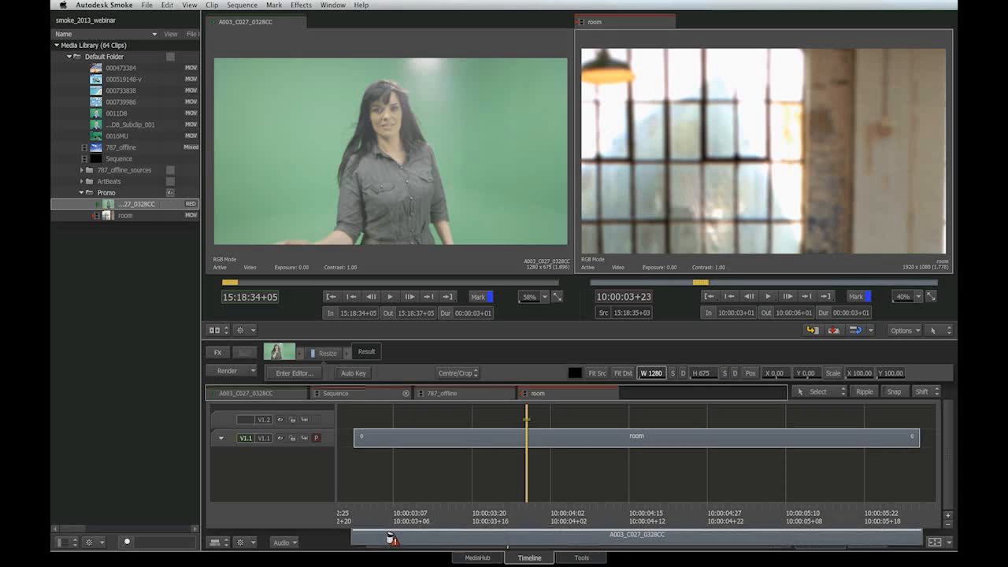
pyautogui.moveTo(108, 203); pyautogui.dragTo(512, 543)
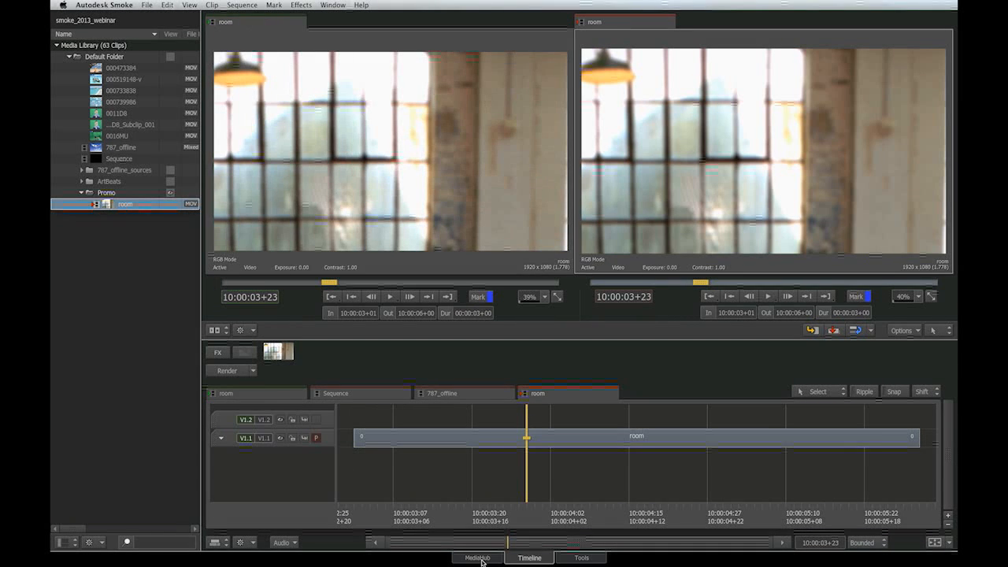
# - Open the Promo folder in MediaHub and select the A003_C027_0328CC_001 clip
pyautogui.click(481, 558)
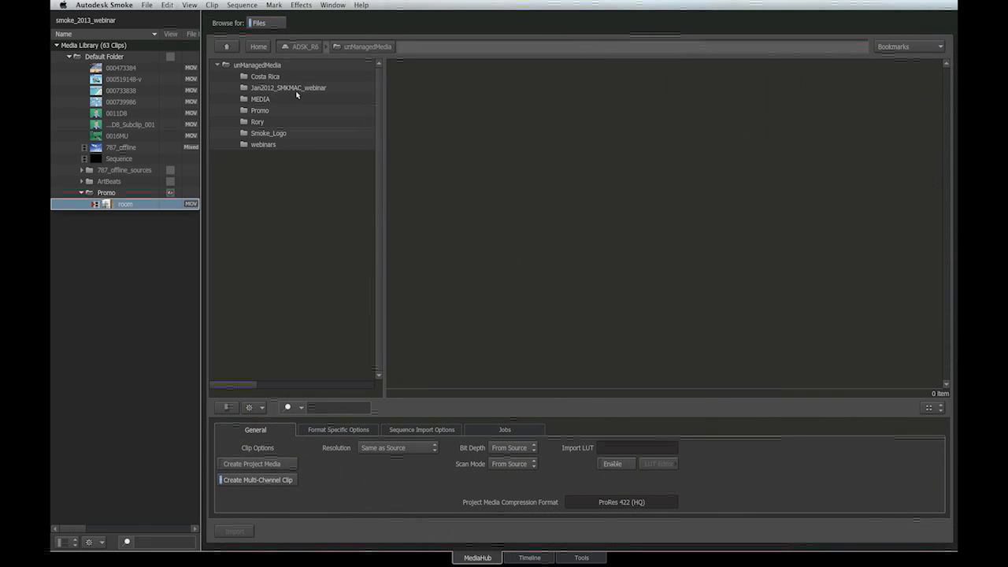
pyautogui.click(268, 110)
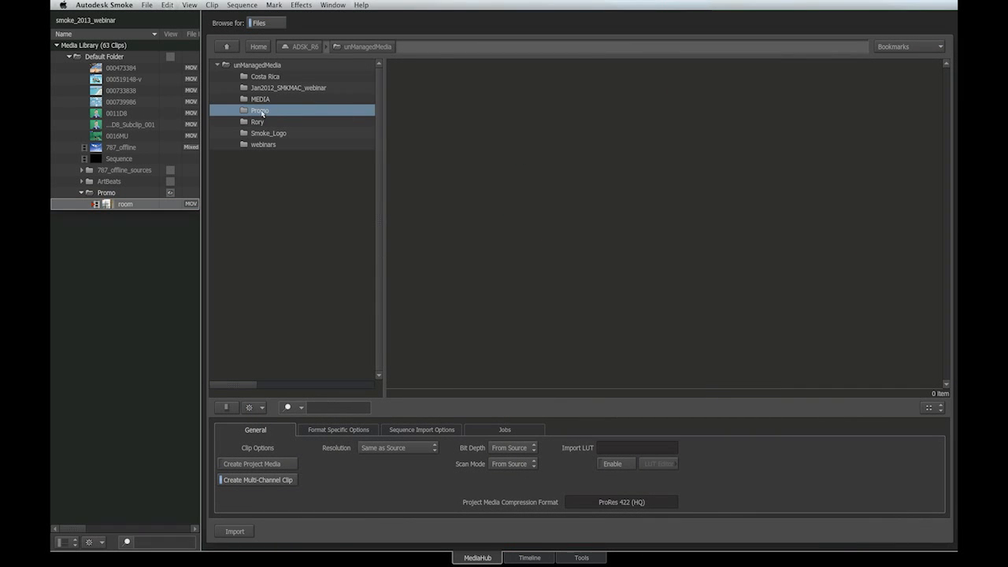
pyautogui.doubleClick(261, 111)
pyautogui.click(435, 132)
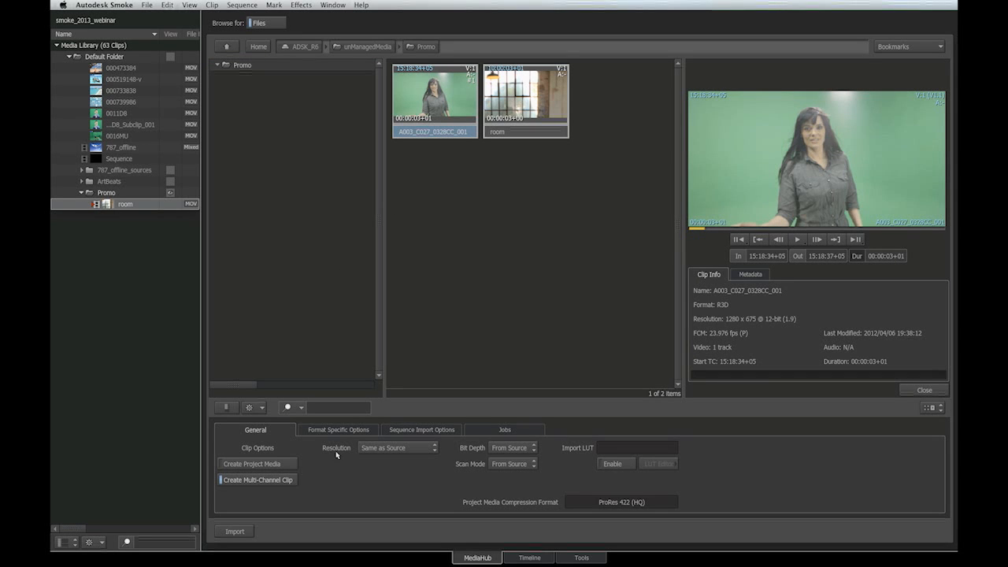
# - Set the R3D debayer mode to Half Premium and import A003_C027_0328CC_001 into the library's Promo folder
pyautogui.click(337, 430)
pyautogui.click(268, 479)
pyautogui.click(268, 473)
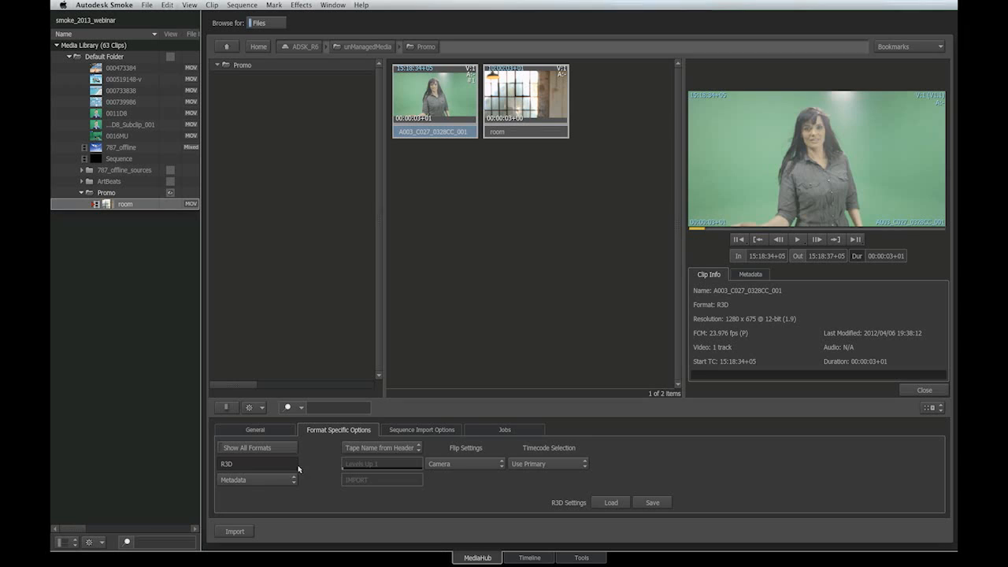
pyautogui.click(407, 467)
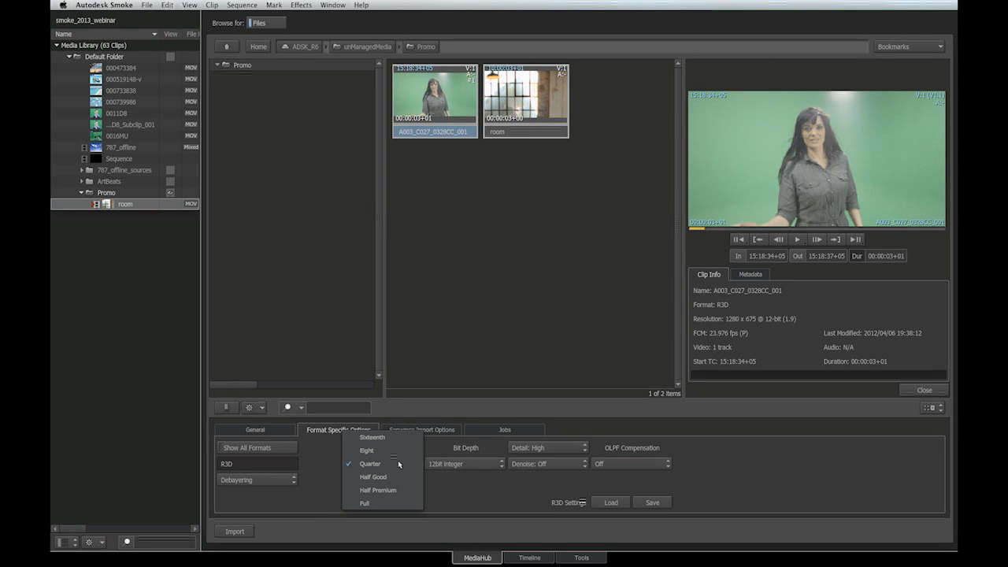
pyautogui.click(399, 490)
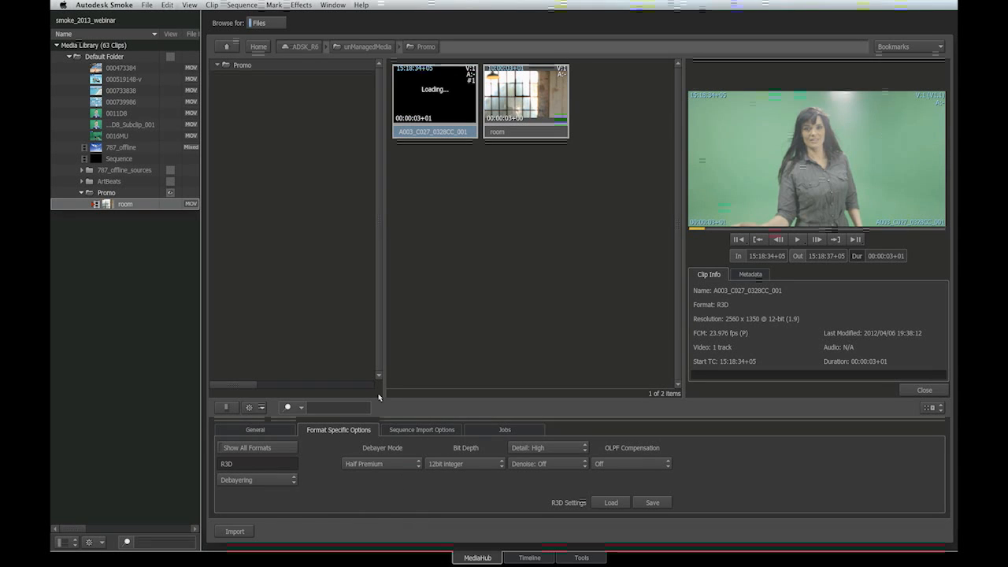
pyautogui.moveTo(432, 130); pyautogui.dragTo(155, 216)
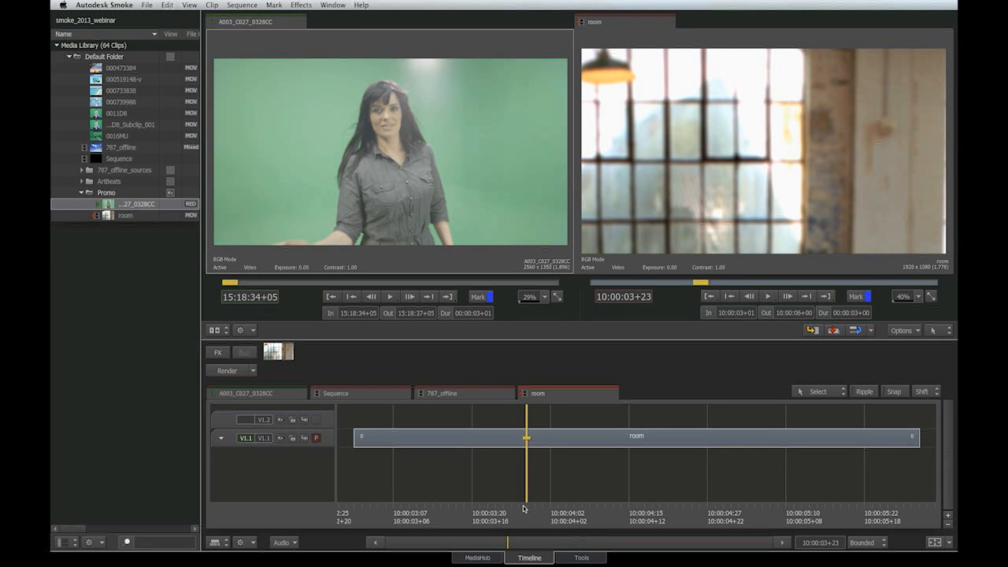
# - Place the A003_C027_0328CC clip on the track above room, aligned with the sequence start at 10:00:03+01, and check its information
pyautogui.click(522, 506)
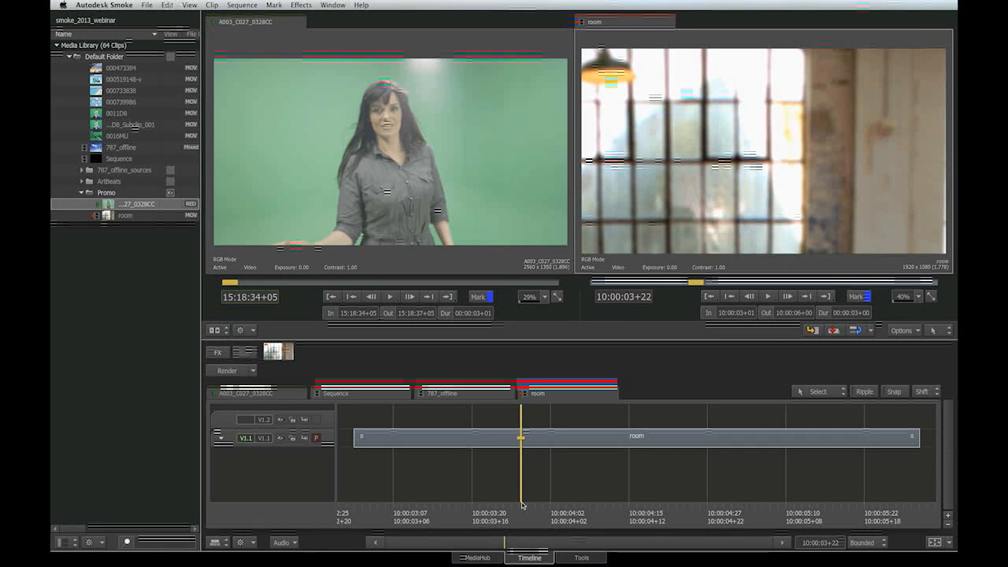
pyautogui.press('Right')
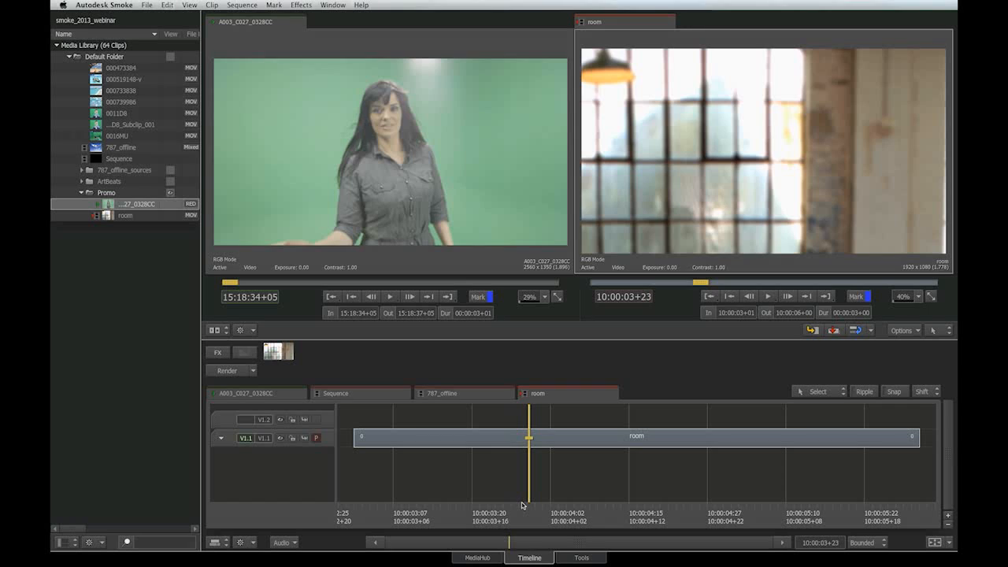
pyautogui.moveTo(522, 505); pyautogui.dragTo(521, 506)
pyautogui.click(354, 481)
pyautogui.hotkey('ctrl', 'Up')
pyautogui.hotkey('ctrl', 'Up')
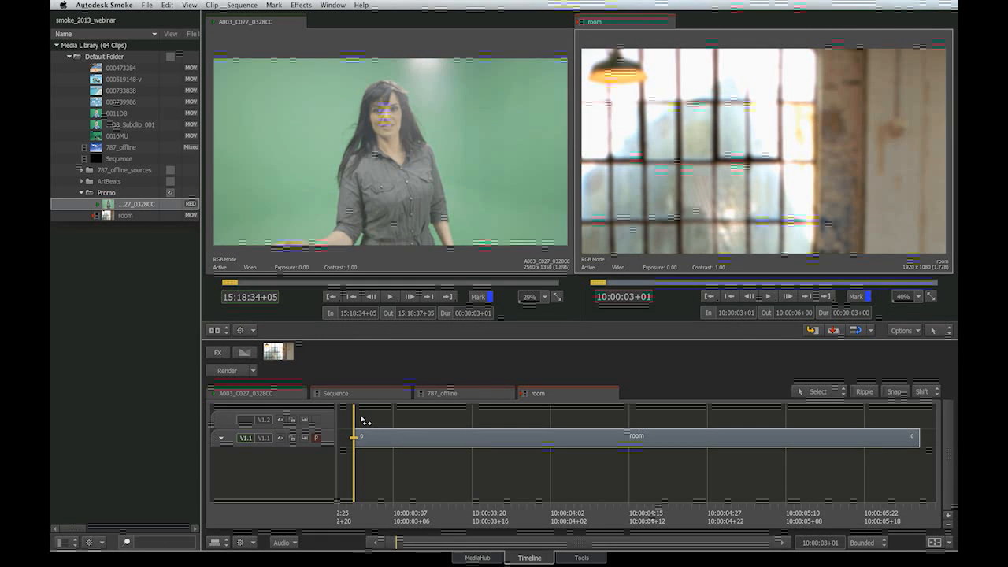
pyautogui.moveTo(127, 203); pyautogui.dragTo(352, 417)
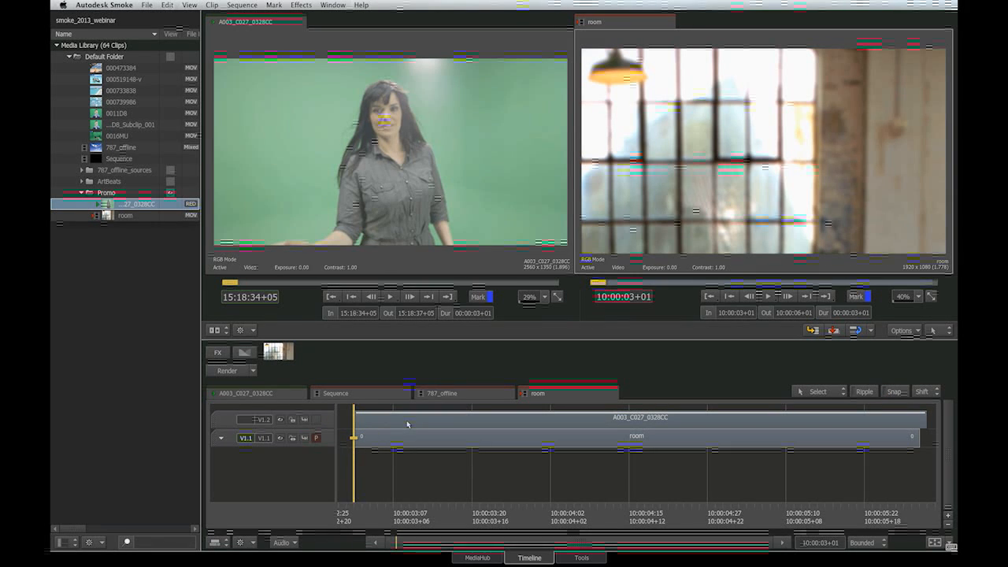
pyautogui.click(432, 424)
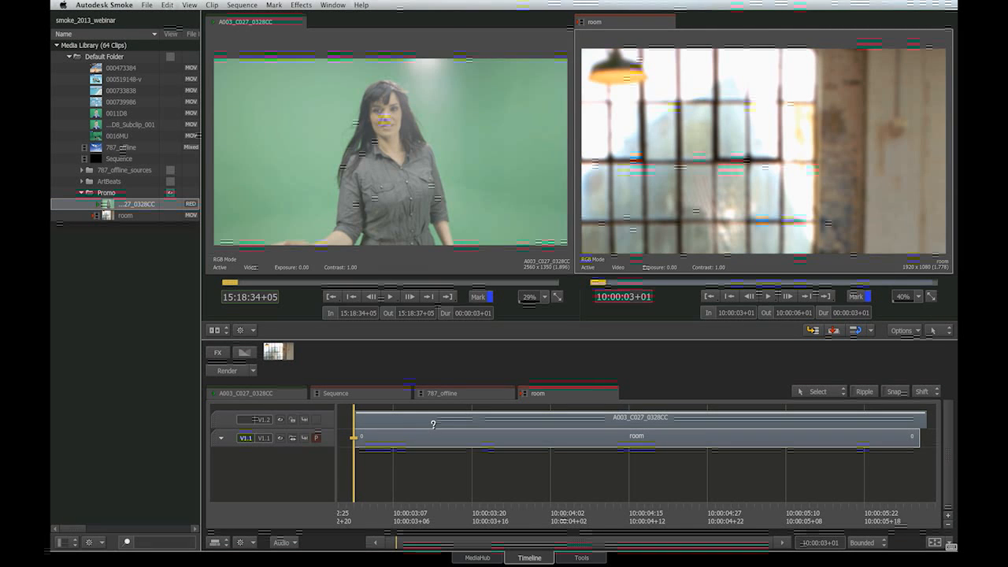
pyautogui.moveTo(456, 420)
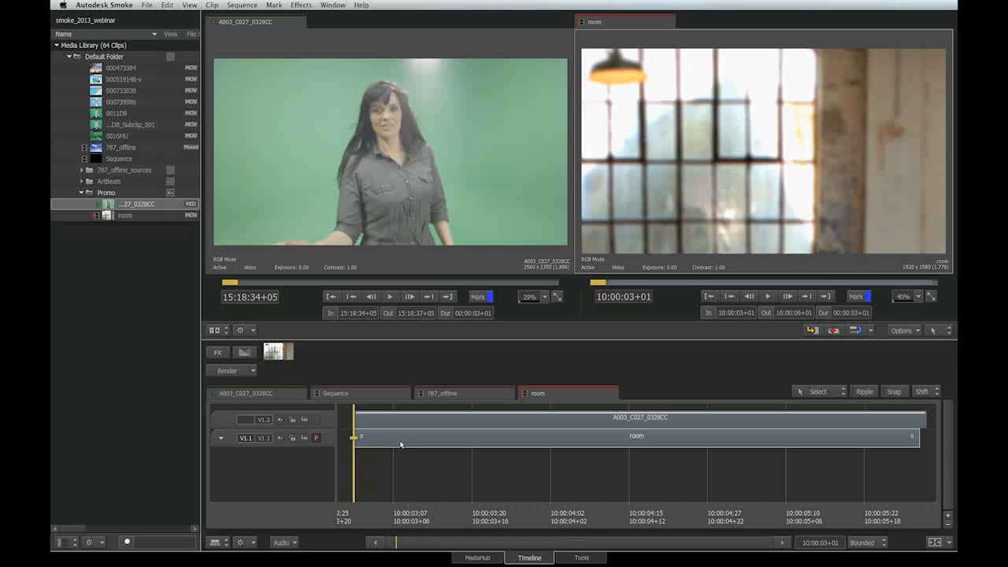
# - Cut the room segment at 10:00:05+08
pyautogui.moveTo(356, 506); pyautogui.dragTo(785, 509)
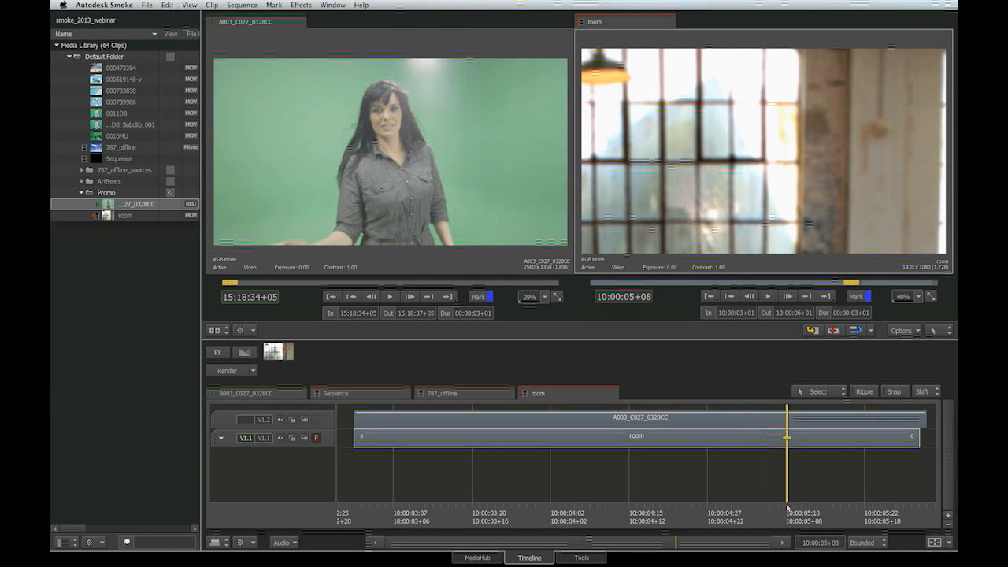
pyautogui.rightClick(788, 438)
pyautogui.click(797, 444)
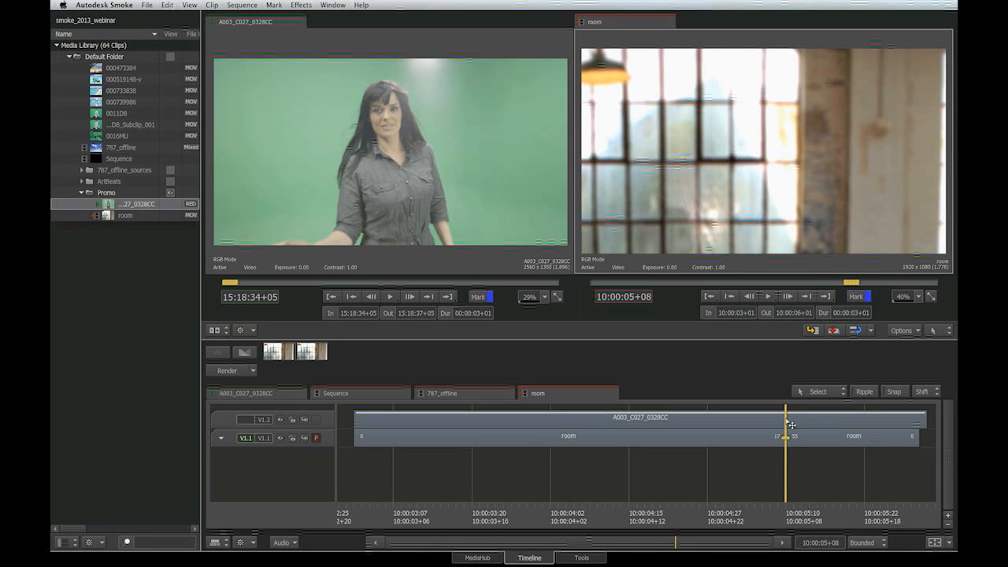
# - Cut the A003_C027_0328CC segment at 10:00:05+08 and remove the segments after the cut on both tracks
pyautogui.click(791, 425)
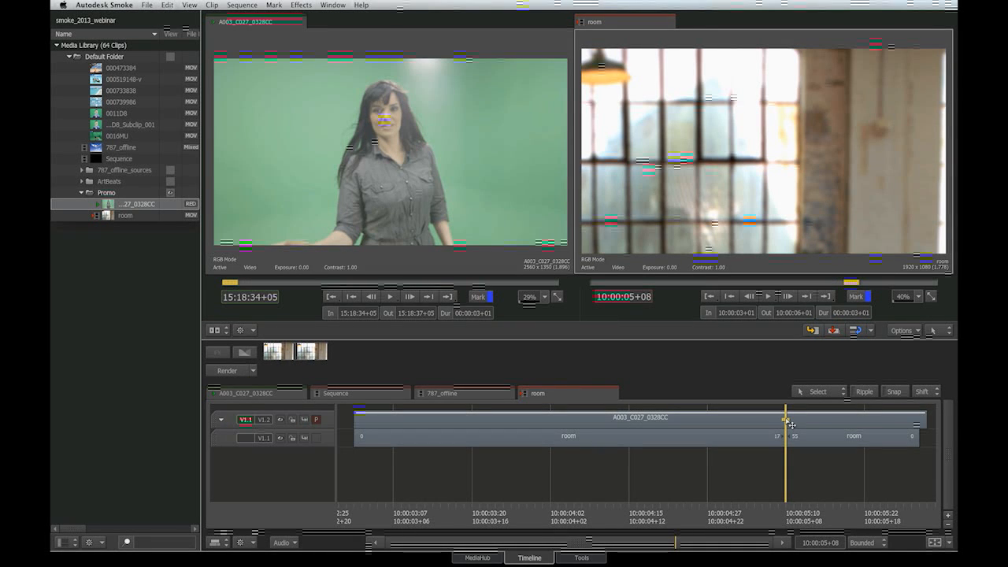
pyautogui.rightClick(790, 425)
pyautogui.click(797, 425)
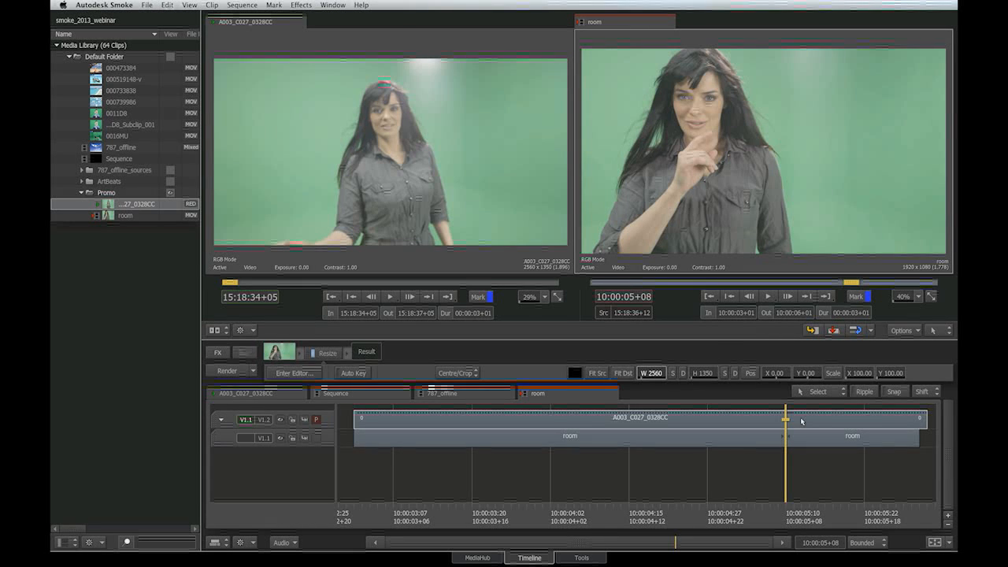
pyautogui.hotkey('ctrl', 'v')
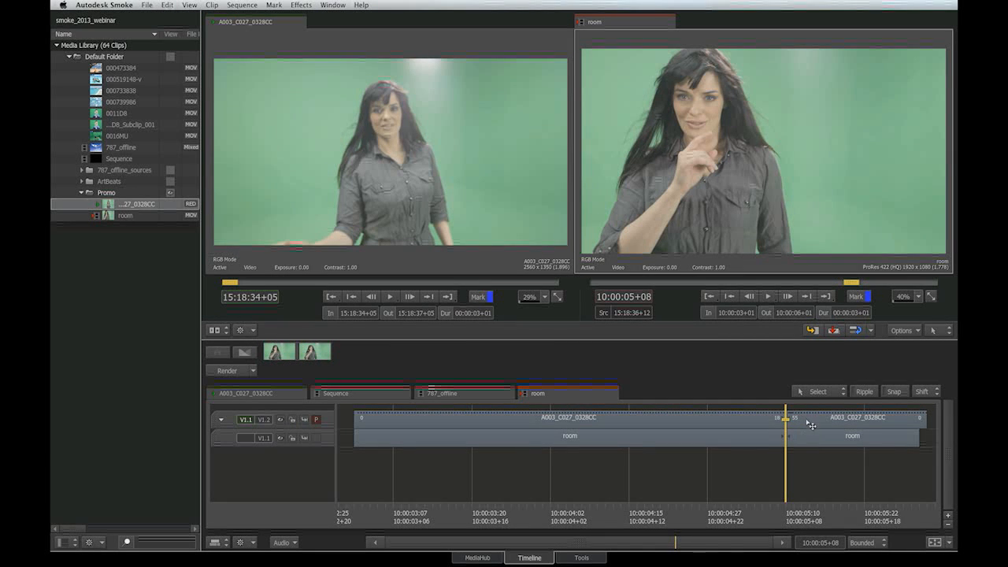
pyautogui.click(860, 441)
pyautogui.moveTo(855, 440); pyautogui.dragTo(810, 505)
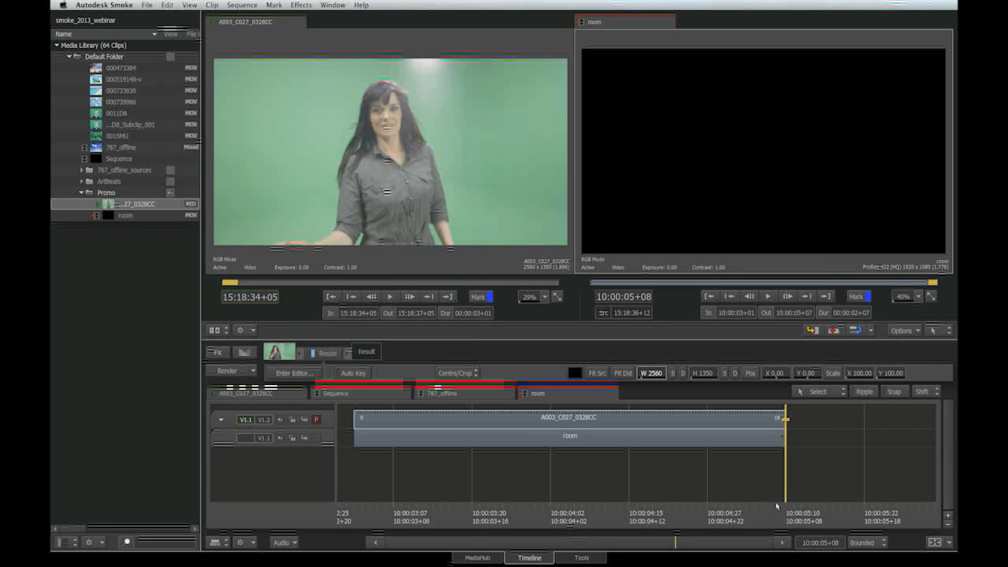
# - Cut both the A003_C027_0328CC segment and the room segment at 10:00:04+19
pyautogui.click(776, 504)
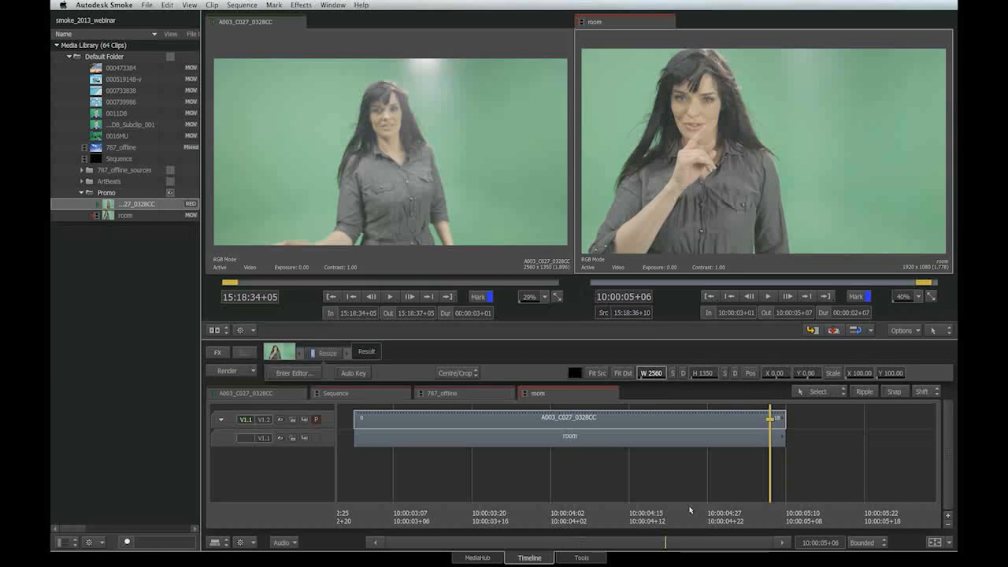
pyautogui.click(690, 509)
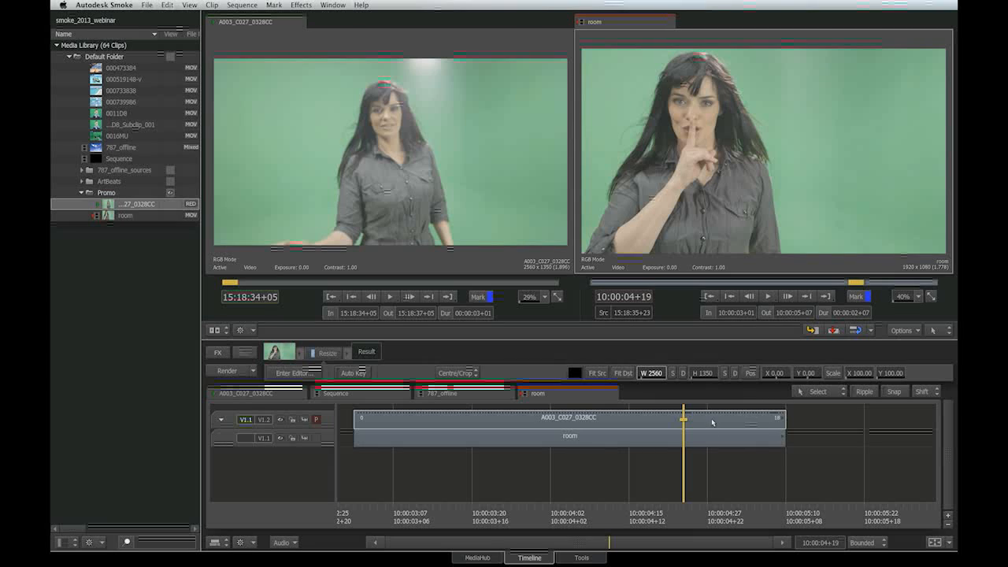
pyautogui.rightClick(684, 421)
pyautogui.click(682, 439)
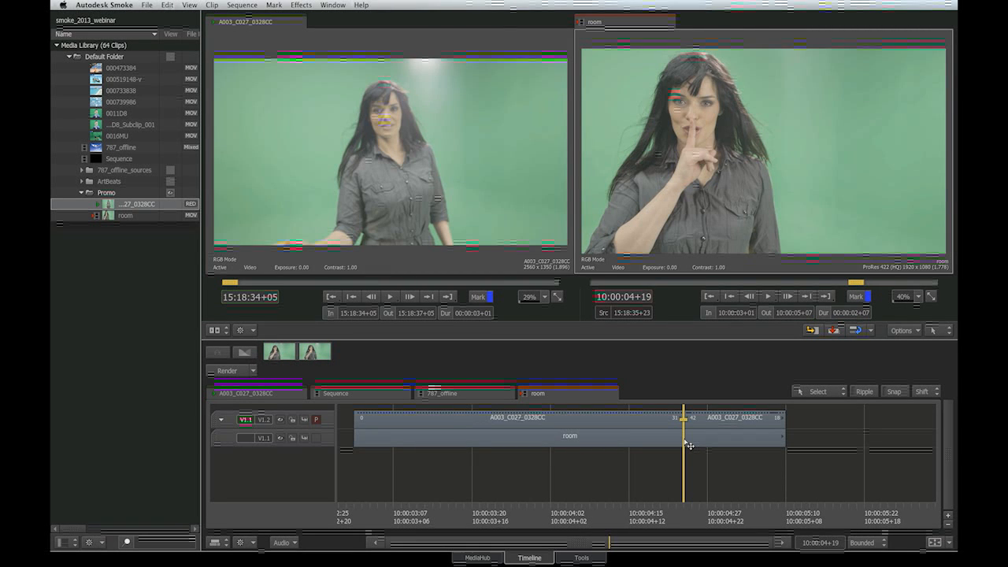
pyautogui.rightClick(689, 446)
pyautogui.click(701, 447)
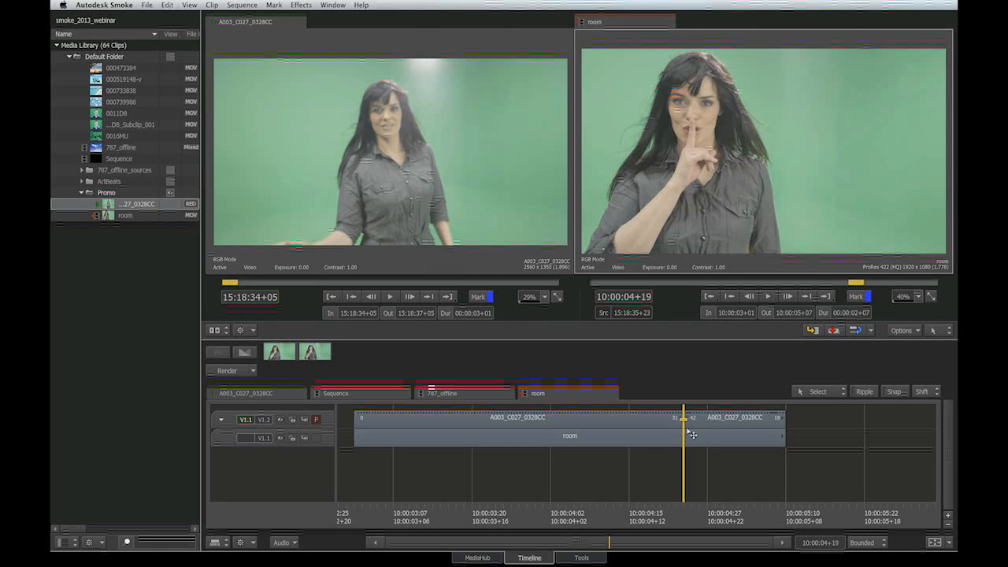
pyautogui.click(690, 438)
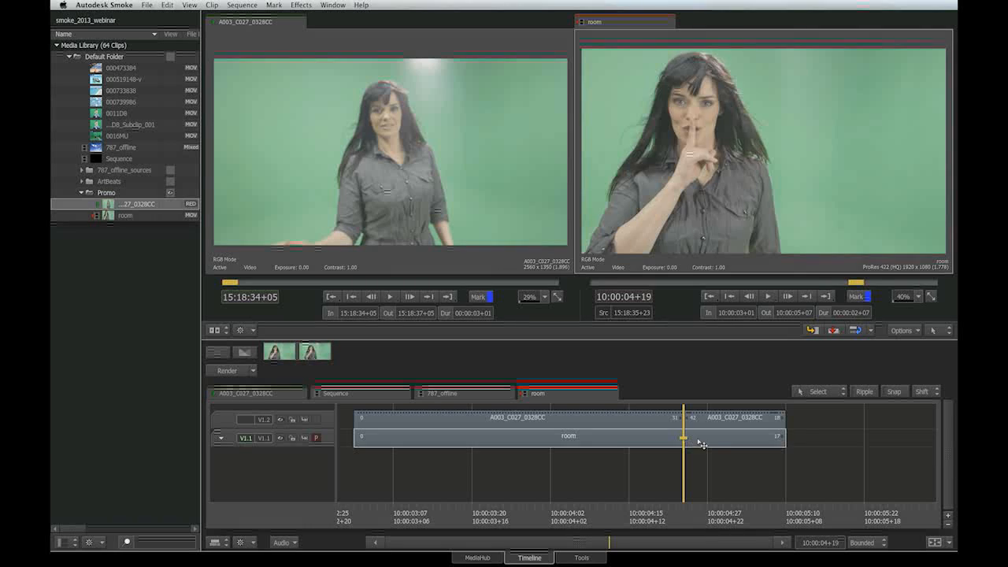
pyautogui.rightClick(701, 443)
pyautogui.click(709, 448)
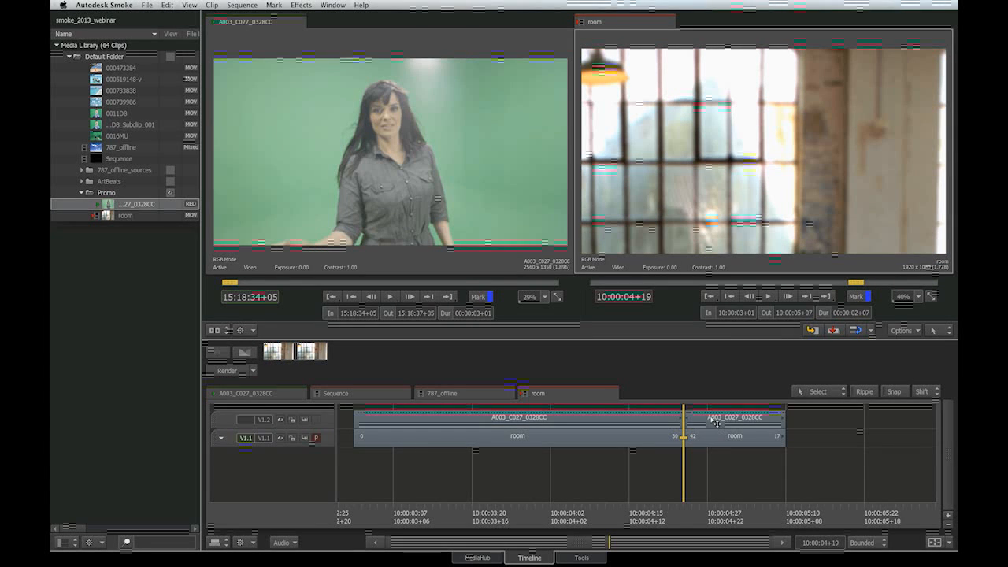
# - Remove the room and A003_C027_0328CC segments that follow the cut at 10:00:04+19
pyautogui.press('c')
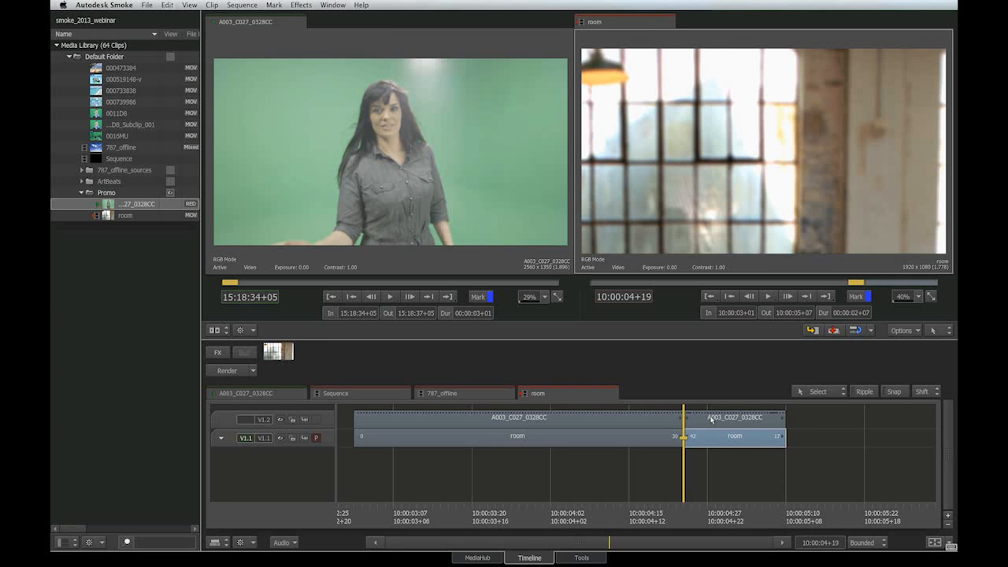
pyautogui.click(711, 419)
pyautogui.moveTo(847, 469); pyautogui.dragTo(677, 506)
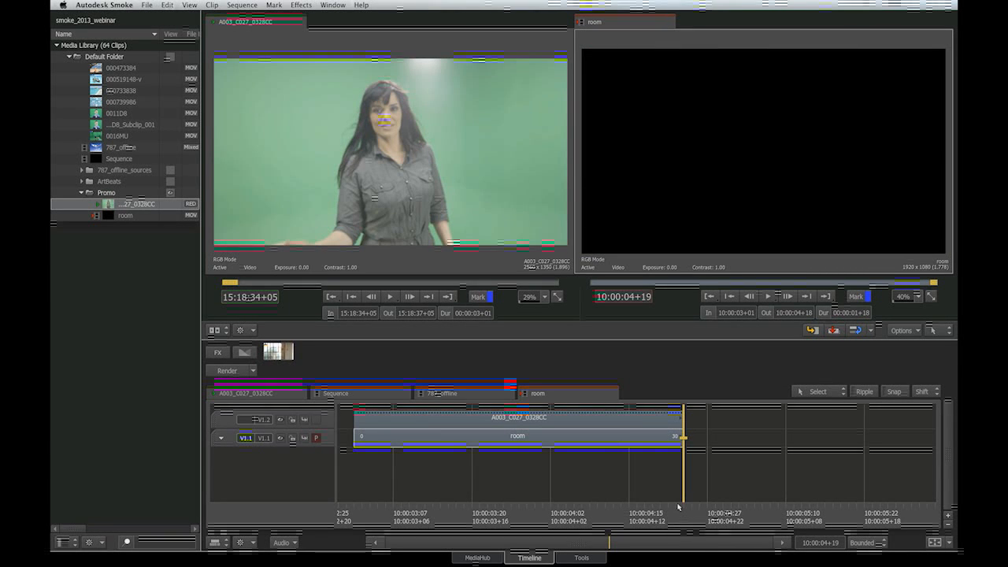
# - At 10:00:04+18, select the room and A003_C027_0328CC segments together and create a ConnectFX setup from them
pyautogui.click(678, 506)
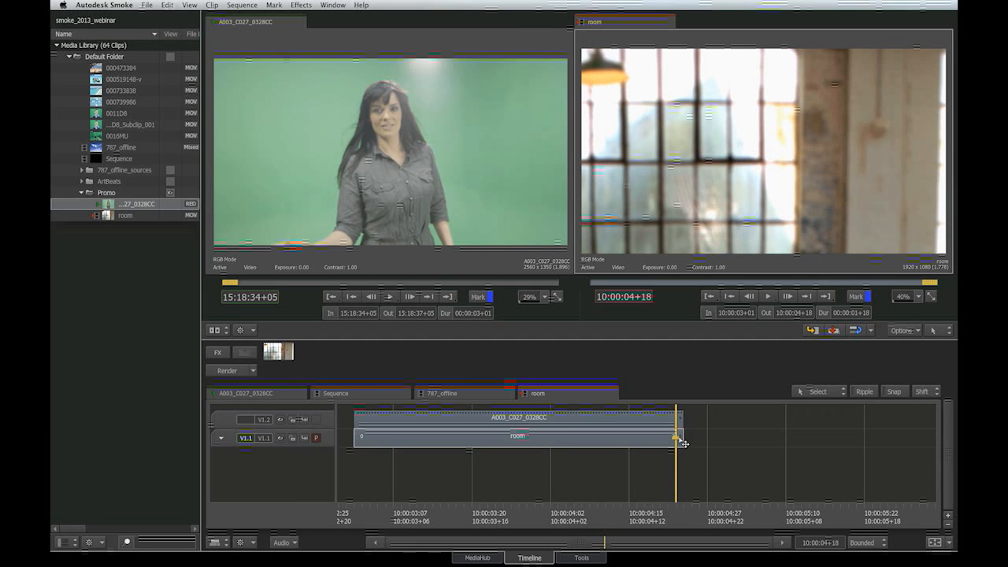
pyautogui.moveTo(677, 438); pyautogui.dragTo(678, 421)
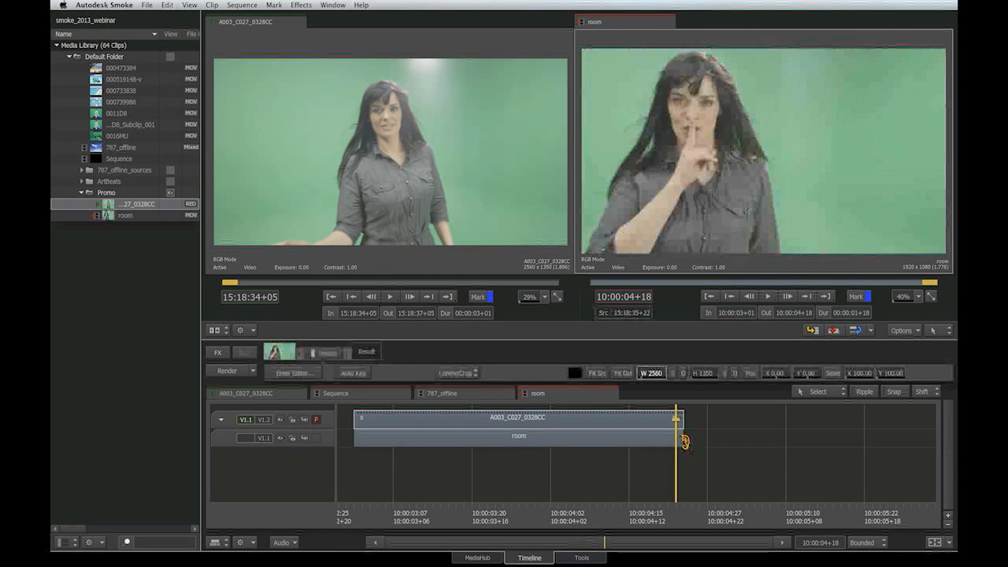
pyautogui.click(586, 445)
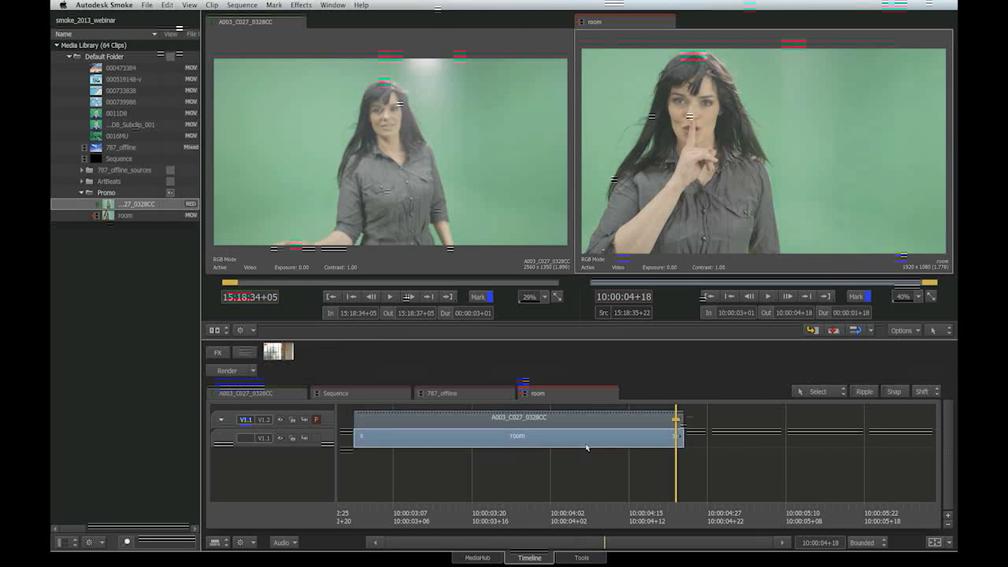
pyautogui.click(508, 421)
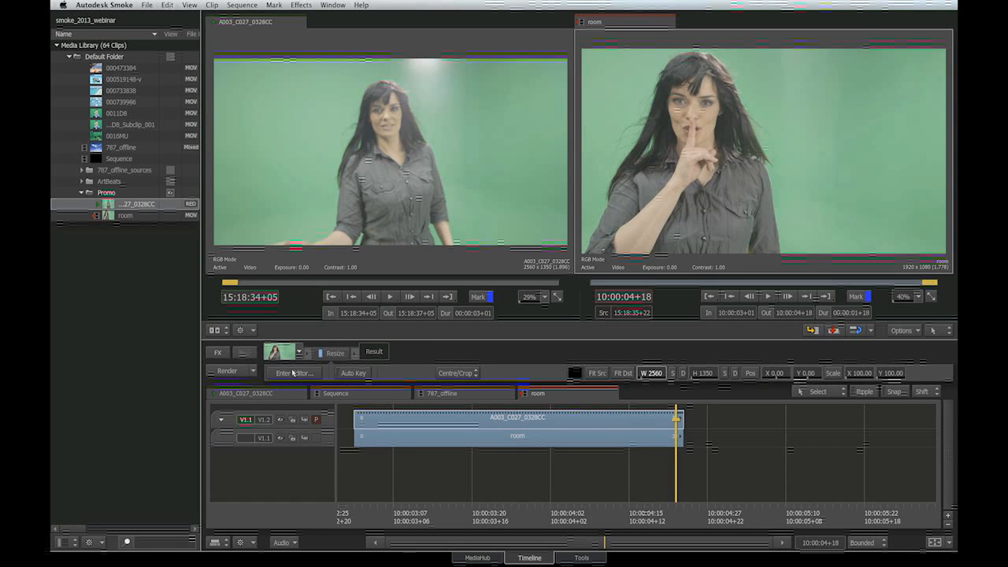
pyautogui.click(218, 354)
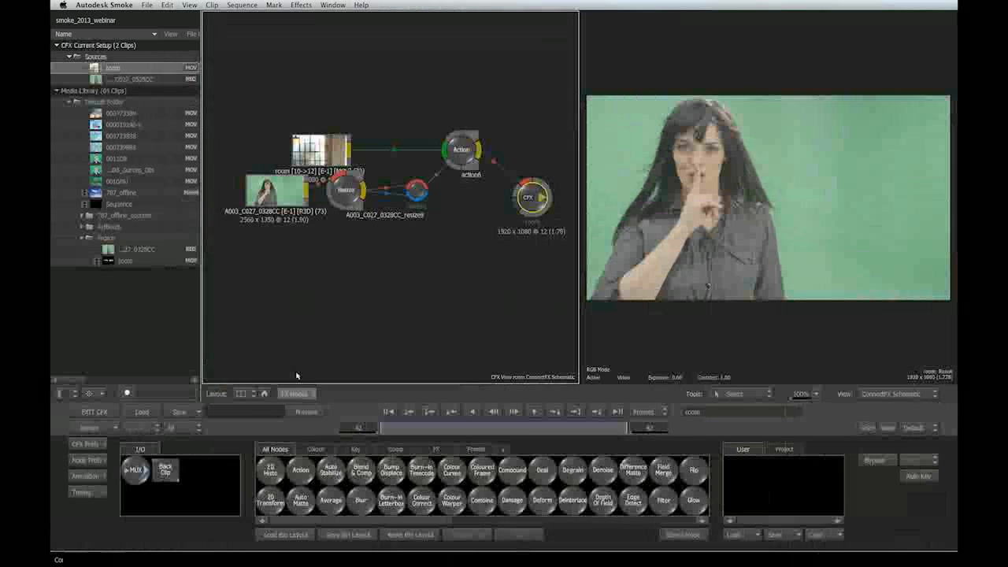
# - Arrange the schematic in two rows, with room, Action and CFX output above the A003_C027_0328CC clip, Resize and media nodes
pyautogui.moveTo(313, 140); pyautogui.dragTo(266, 126)
pyautogui.moveTo(461, 150); pyautogui.dragTo(440, 118)
pyautogui.moveTo(351, 195); pyautogui.dragTo(362, 198)
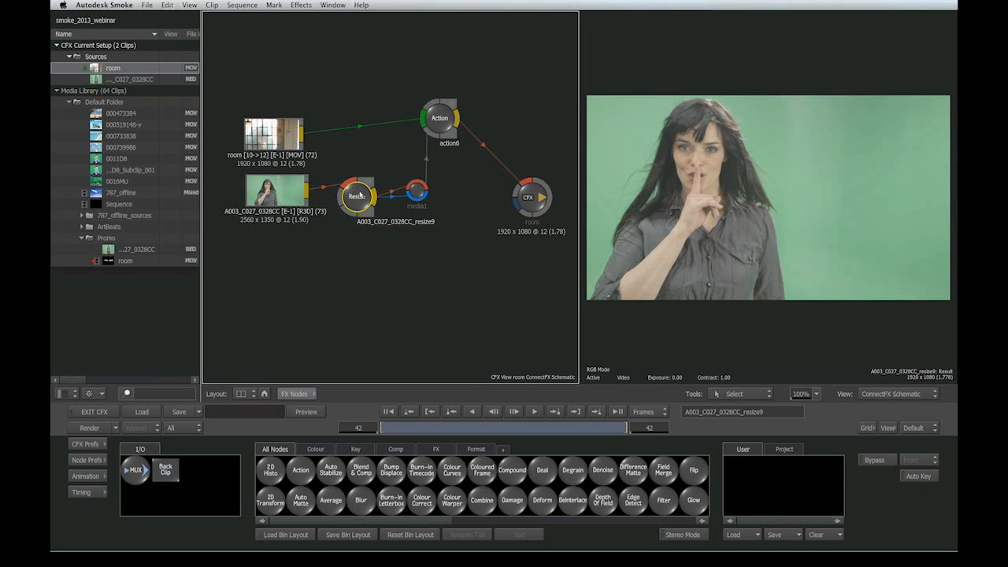
pyautogui.moveTo(282, 189); pyautogui.dragTo(279, 189)
pyautogui.moveTo(372, 200); pyautogui.dragTo(364, 203)
pyautogui.moveTo(248, 144); pyautogui.dragTo(252, 109)
pyautogui.moveTo(443, 118); pyautogui.dragTo(441, 98)
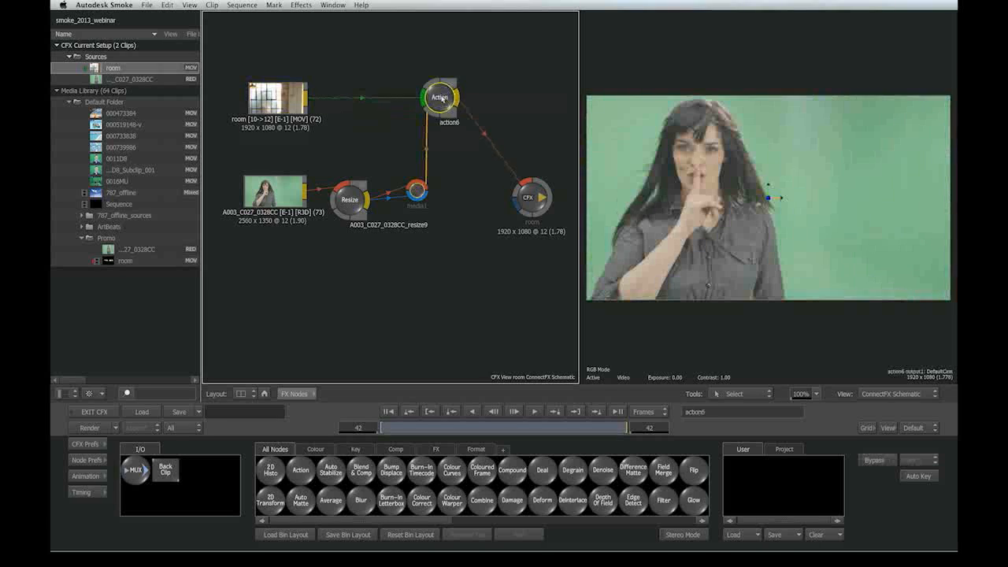
pyautogui.moveTo(285, 203); pyautogui.dragTo(283, 177)
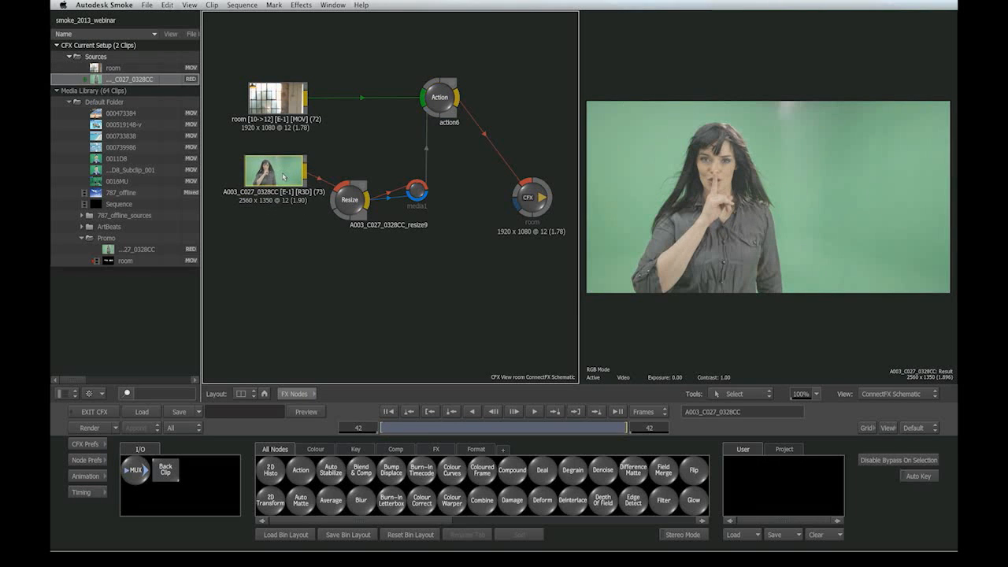
pyautogui.moveTo(349, 209); pyautogui.dragTo(419, 172)
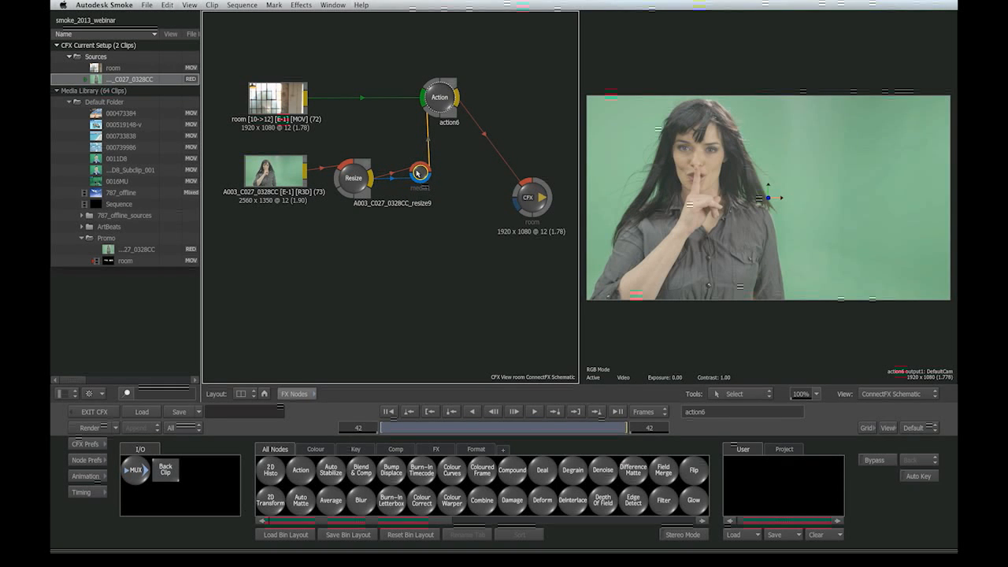
pyautogui.moveTo(526, 195); pyautogui.dragTo(522, 112)
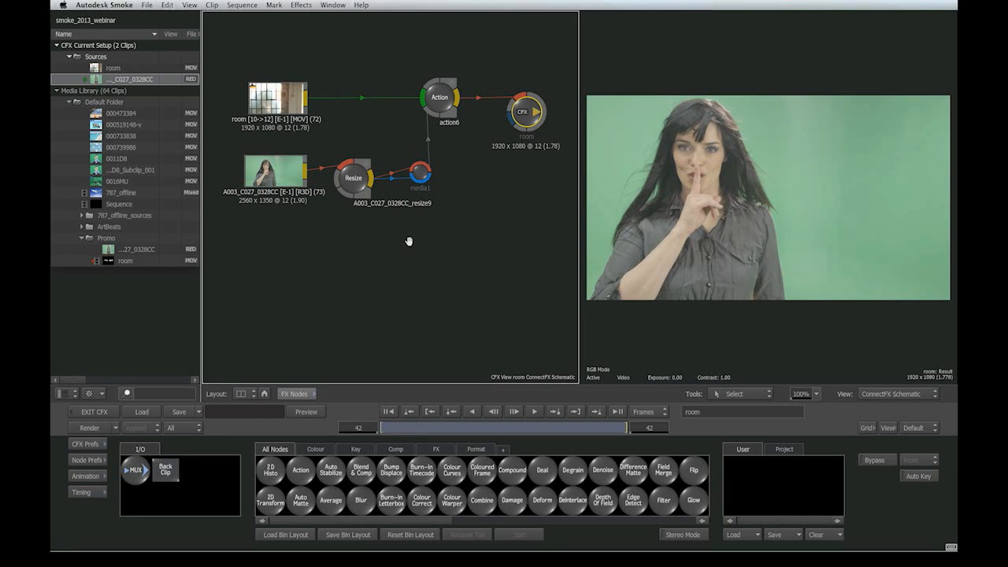
# - Add the 000473384 clip from the Default Folder to an empty area below the existing schematic nodes
pyautogui.moveTo(409, 244); pyautogui.dragTo(409, 212)
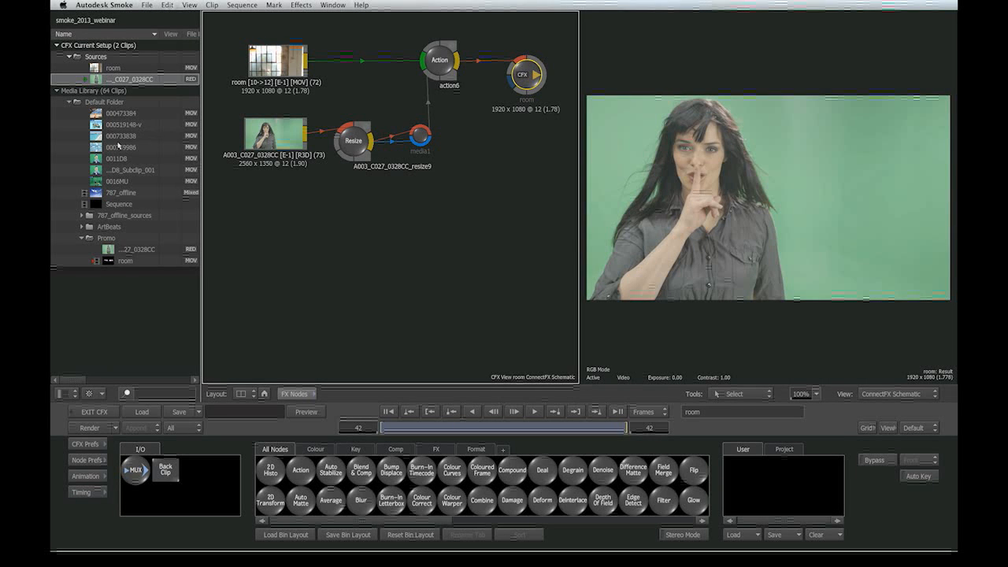
pyautogui.moveTo(116, 119); pyautogui.dragTo(277, 276)
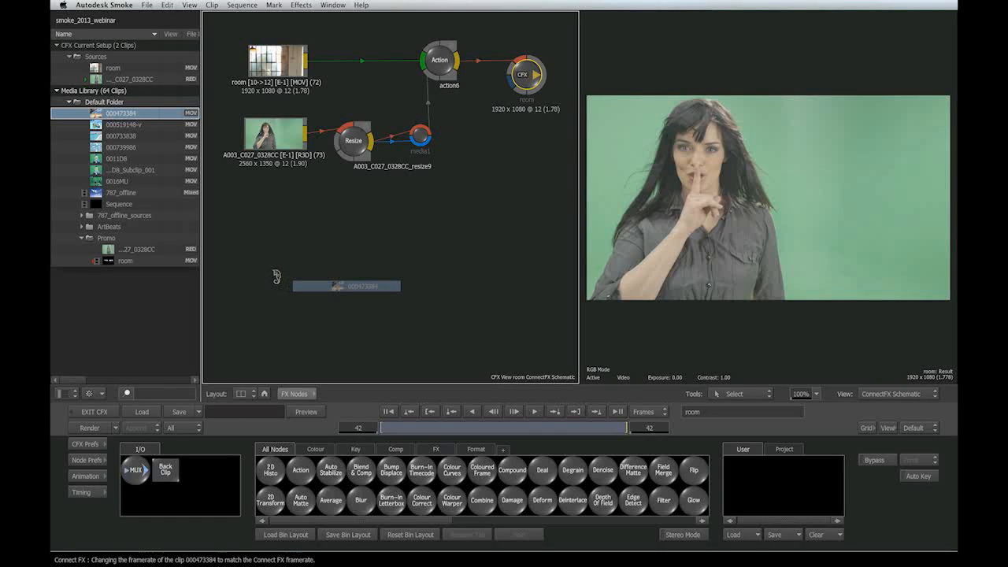
pyautogui.moveTo(392, 315); pyautogui.dragTo(383, 178)
pyautogui.moveTo(299, 179); pyautogui.dragTo(272, 262)
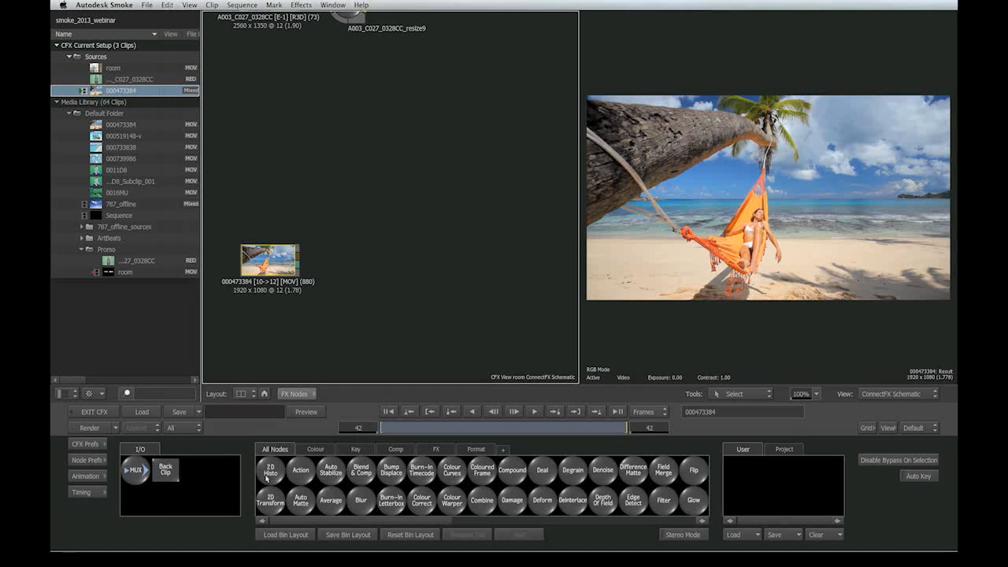
# - Connect a 2D Transform node to the 000473384 clip and open its parameters
pyautogui.moveTo(270, 502); pyautogui.dragTo(363, 282)
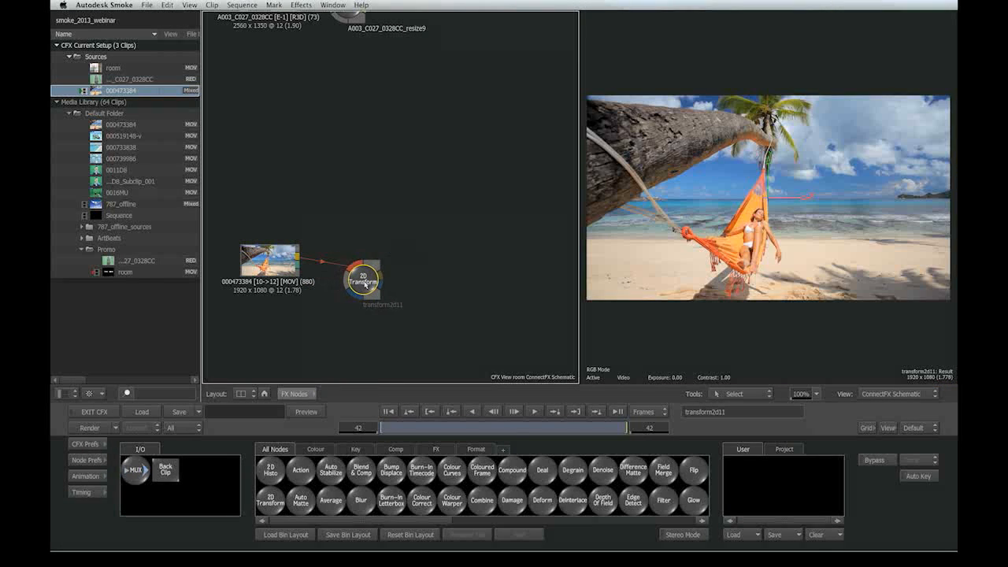
pyautogui.doubleClick(365, 284)
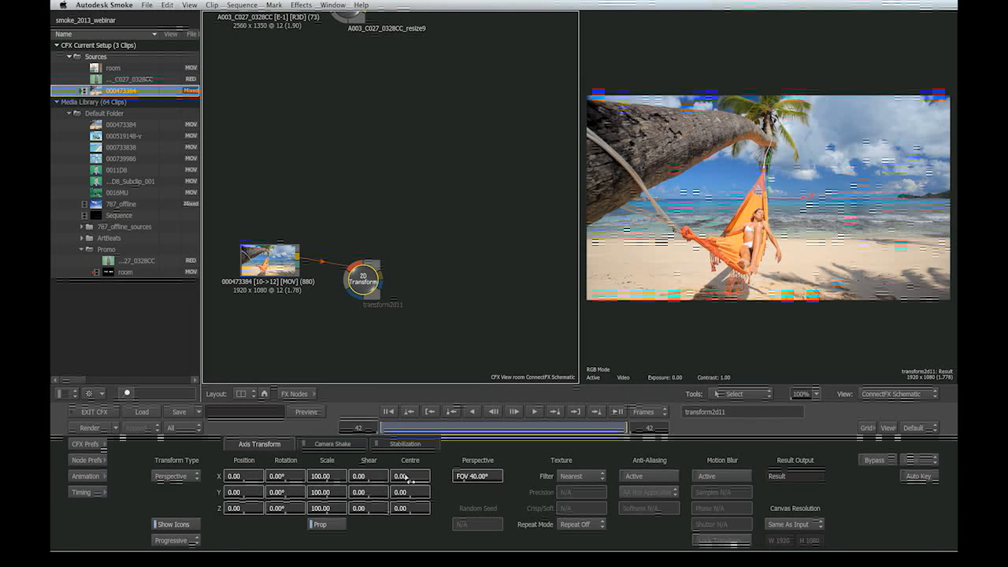
# - Try a Centre X offset of -684 and a Y rotation of -31° on the 2D Transform node
pyautogui.moveTo(421, 478); pyautogui.dragTo(147, 475)
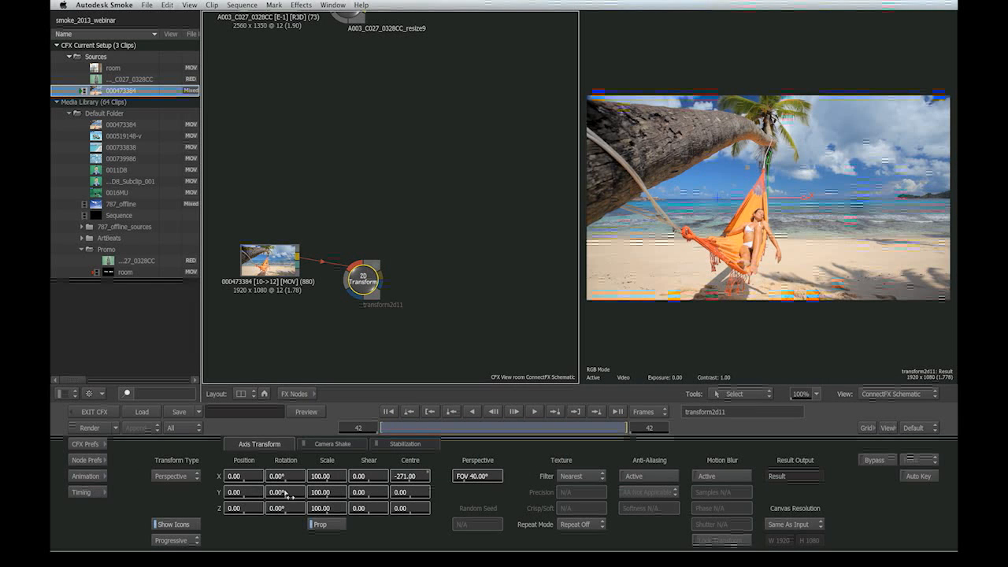
pyautogui.moveTo(281, 494); pyautogui.dragTo(32, 471)
pyautogui.moveTo(292, 494)
pyautogui.mouseDown()
pyautogui.moveTo(277, 492)
pyautogui.moveTo(289, 499)
pyautogui.mouseUp()
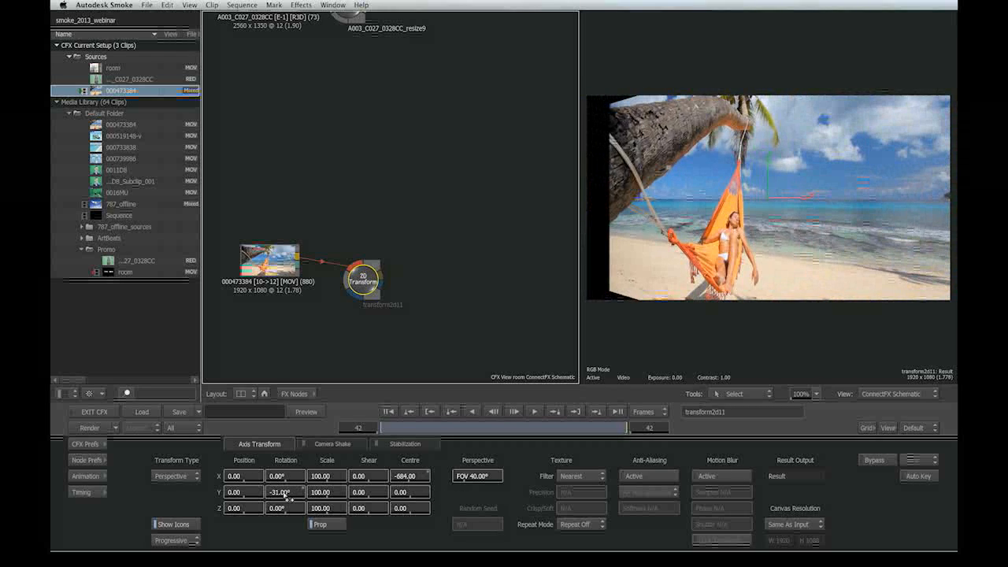
# - Reset the 2D Transform node's Y rotation and Centre X to their default of 0
pyautogui.keyDown('ctrl'); pyautogui.click(293, 494); pyautogui.keyUp('ctrl')
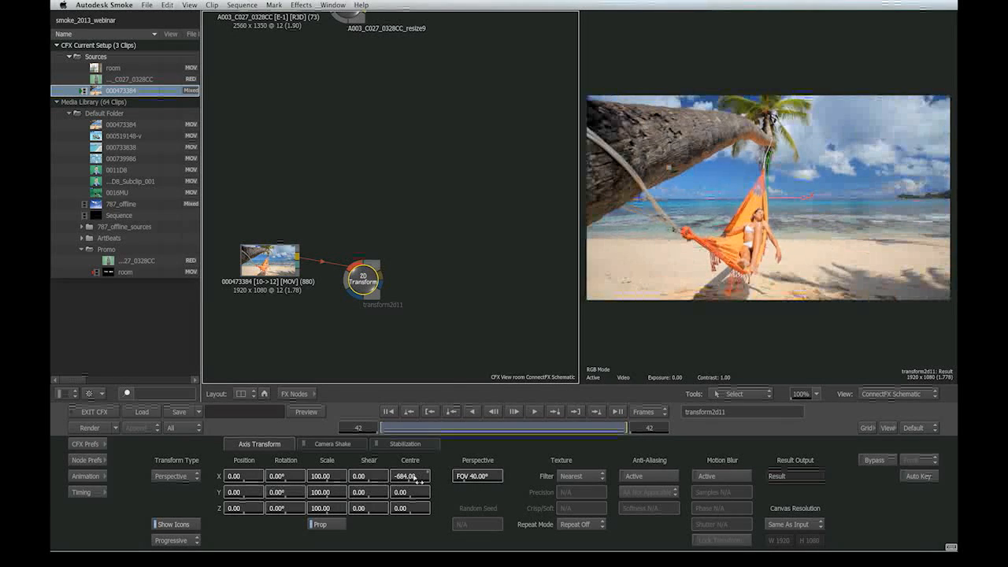
pyautogui.click(418, 480)
pyautogui.click(433, 485)
pyautogui.keyDown('ctrl'); pyautogui.click(423, 479); pyautogui.keyUp('ctrl')
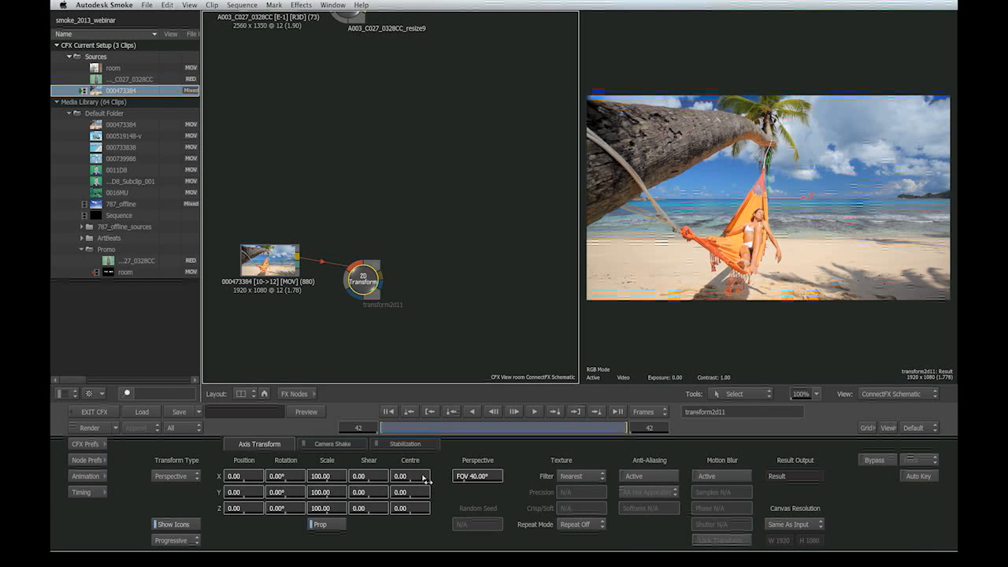
# - Try Camera Shake on the 2D Transform node at frame 17, then turn it off and show the Stabilization settings
pyautogui.click(319, 448)
pyautogui.click(304, 448)
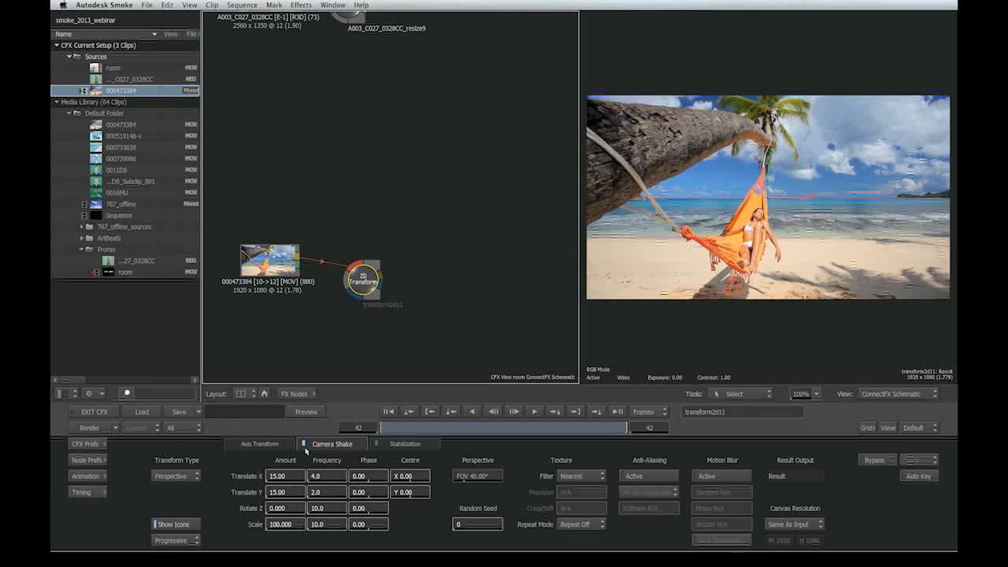
pyautogui.moveTo(418, 429); pyautogui.dragTo(477, 430)
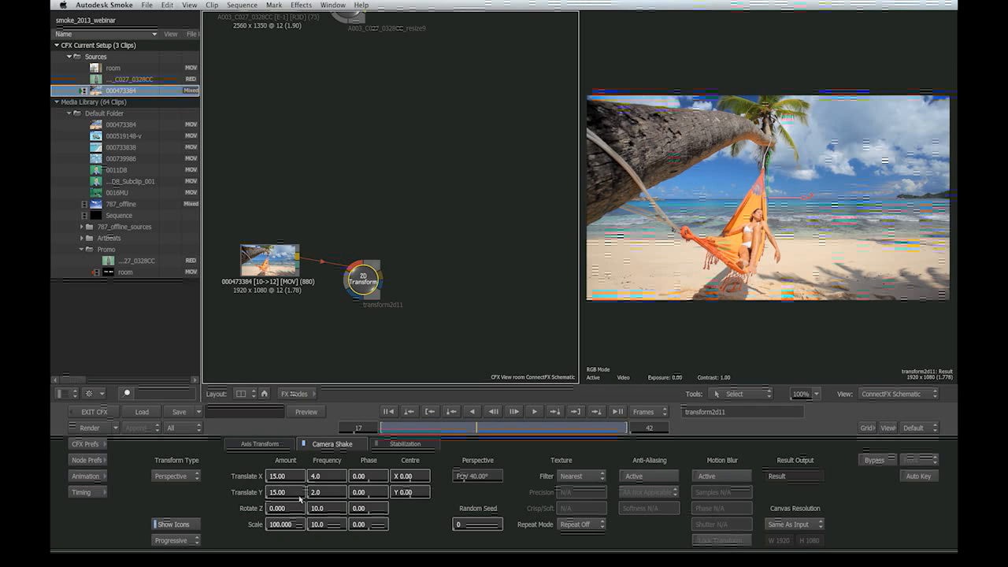
pyautogui.click(402, 444)
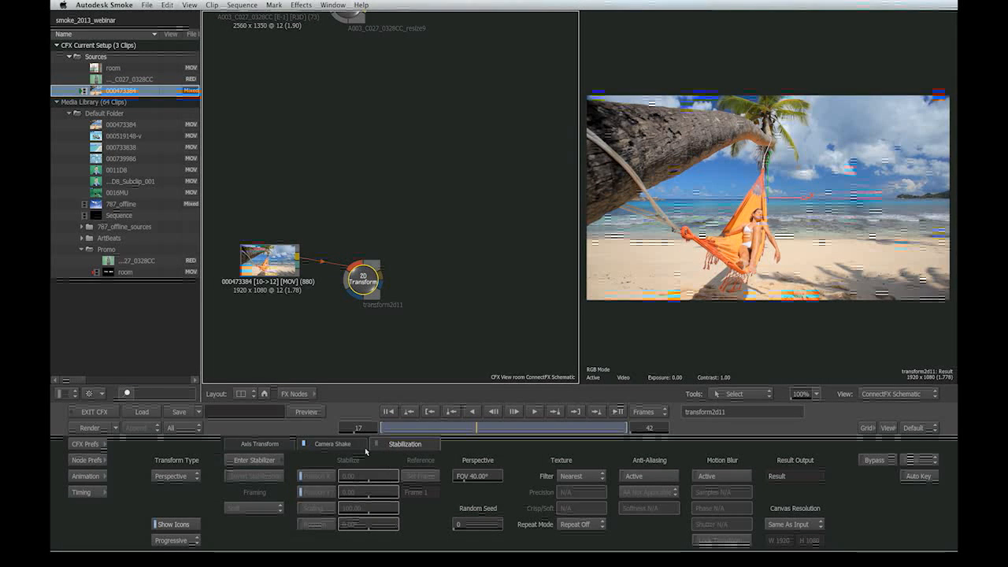
pyautogui.click(304, 444)
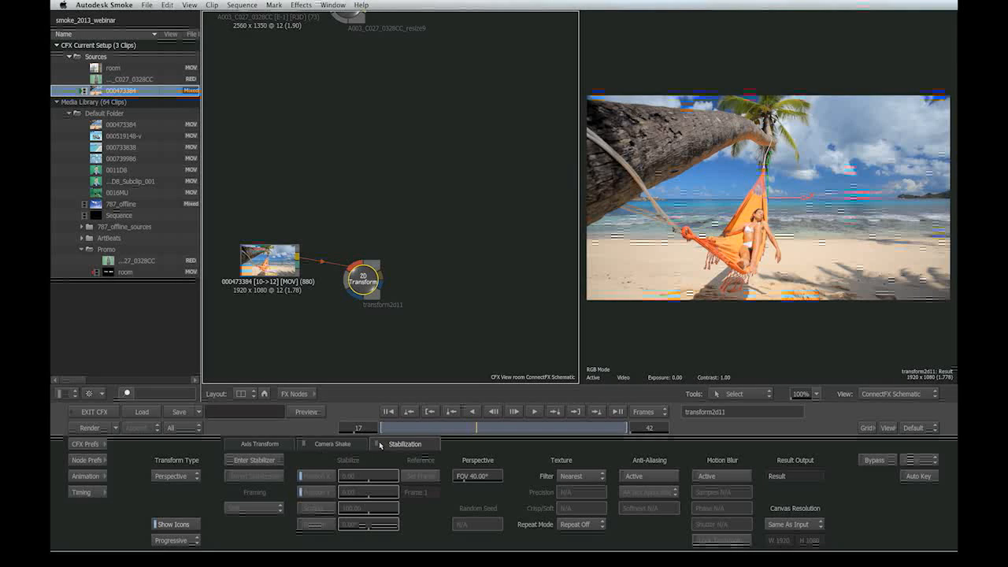
# - Turn on Stabilization for the 2D Transform node, then remove the node from the schematic
pyautogui.click(377, 444)
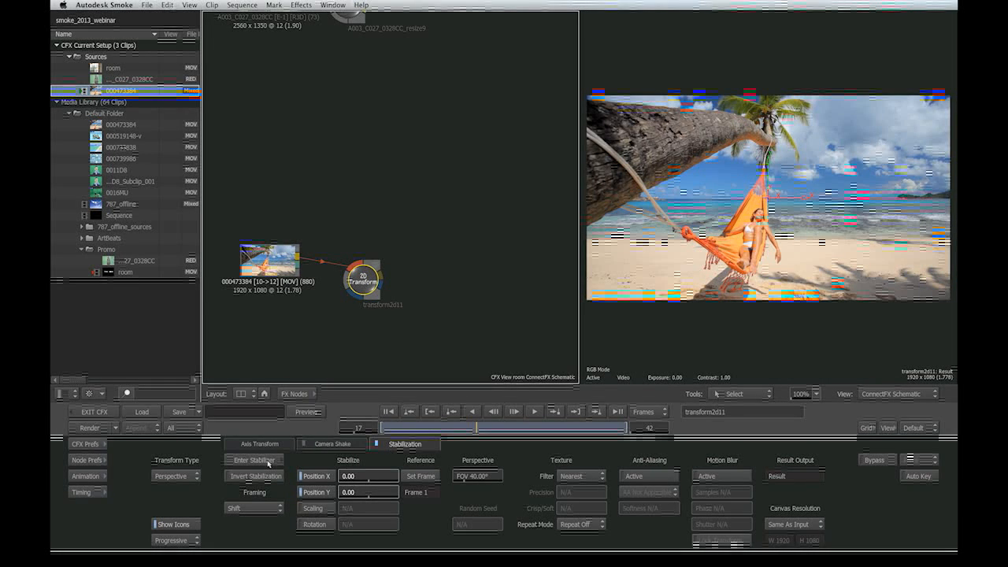
pyautogui.moveTo(363, 283); pyautogui.dragTo(371, 276)
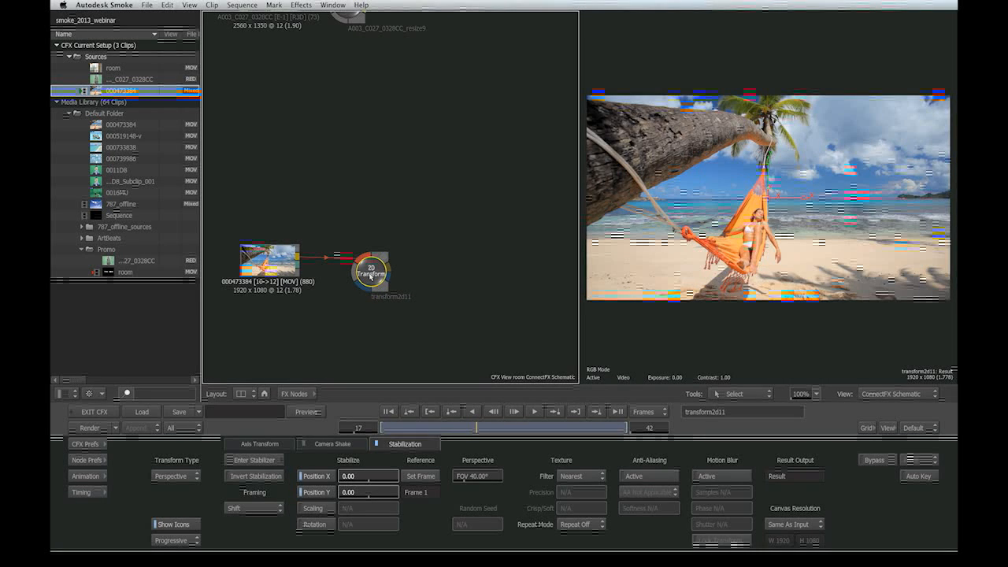
pyautogui.press('Delete')
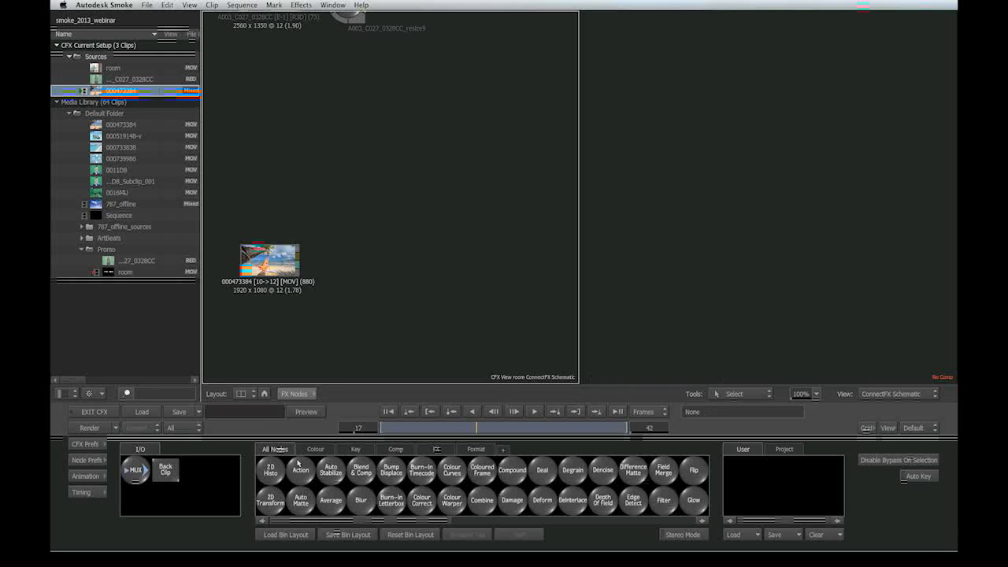
# - Try an Auto Matte node on the 000473384 clip, view its parameters, then delete the node
pyautogui.click(299, 502)
pyautogui.click(393, 276)
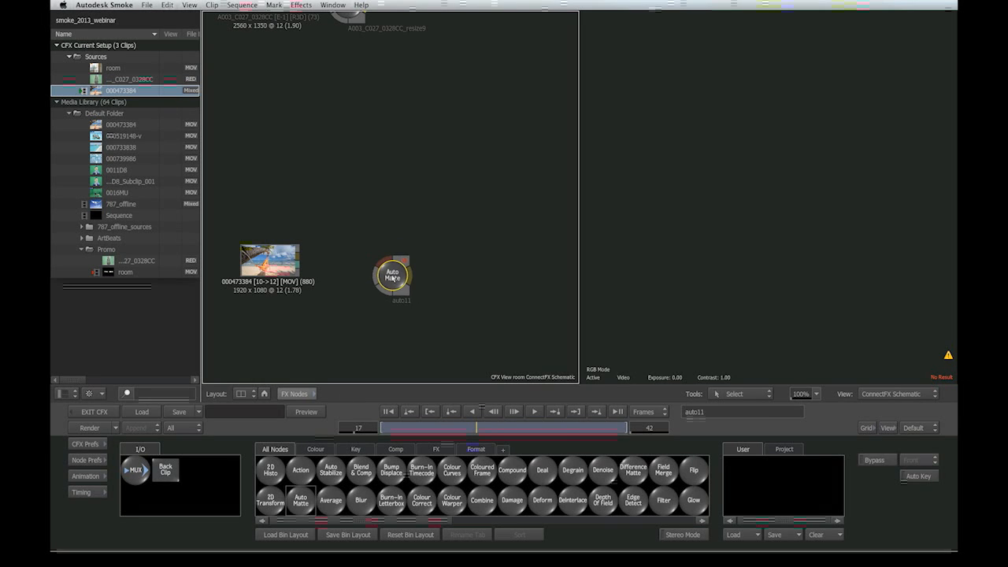
pyautogui.moveTo(394, 280)
pyautogui.mouseDown()
pyautogui.moveTo(334, 287)
pyautogui.moveTo(396, 287)
pyautogui.mouseUp()
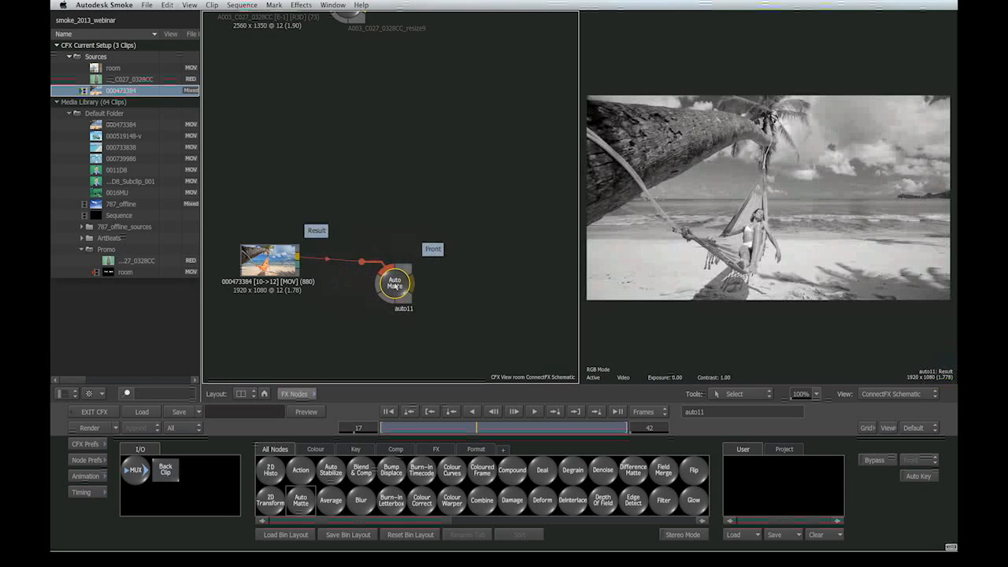
pyautogui.doubleClick(401, 291)
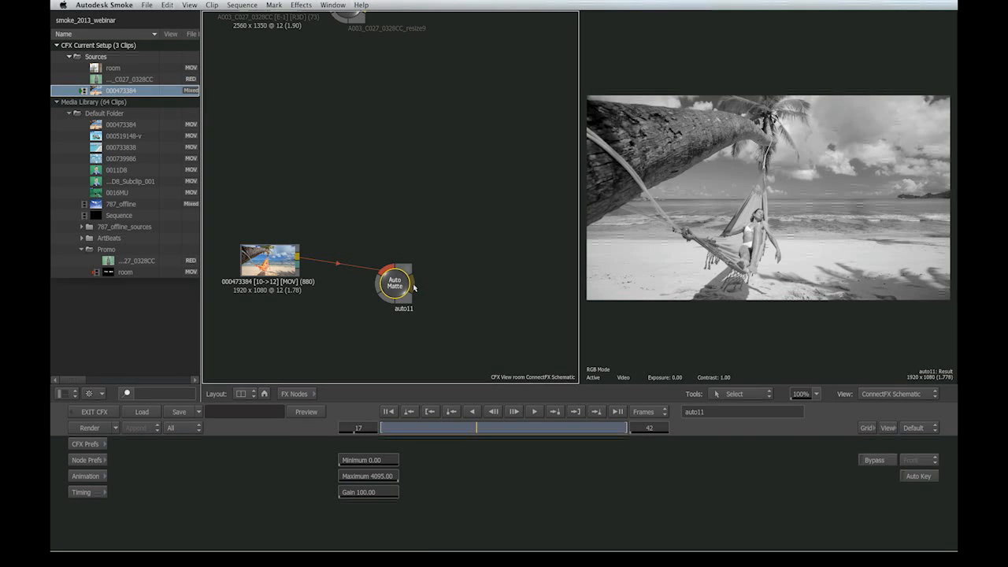
pyautogui.press('Delete')
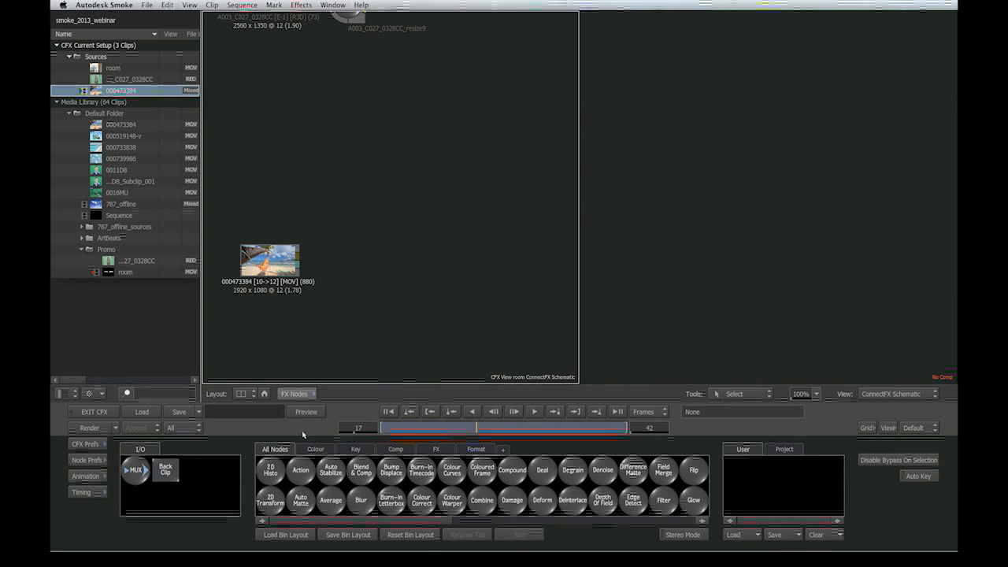
# - Try an Auto Stabilize node on the 000473384 clip, view its parameters, then delete the node
pyautogui.moveTo(331, 470); pyautogui.dragTo(376, 289)
pyautogui.click(382, 289)
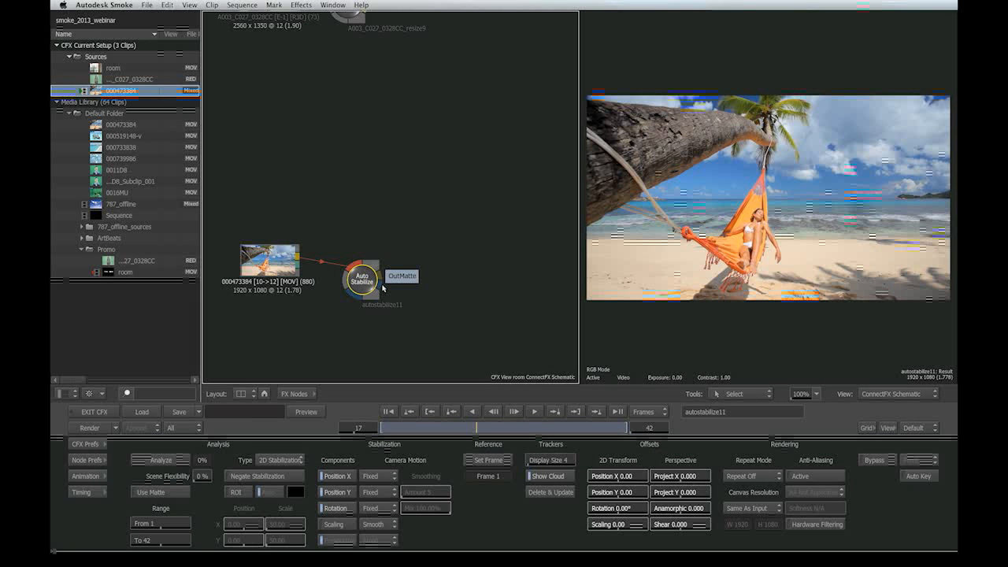
pyautogui.moveTo(370, 285); pyautogui.dragTo(363, 276)
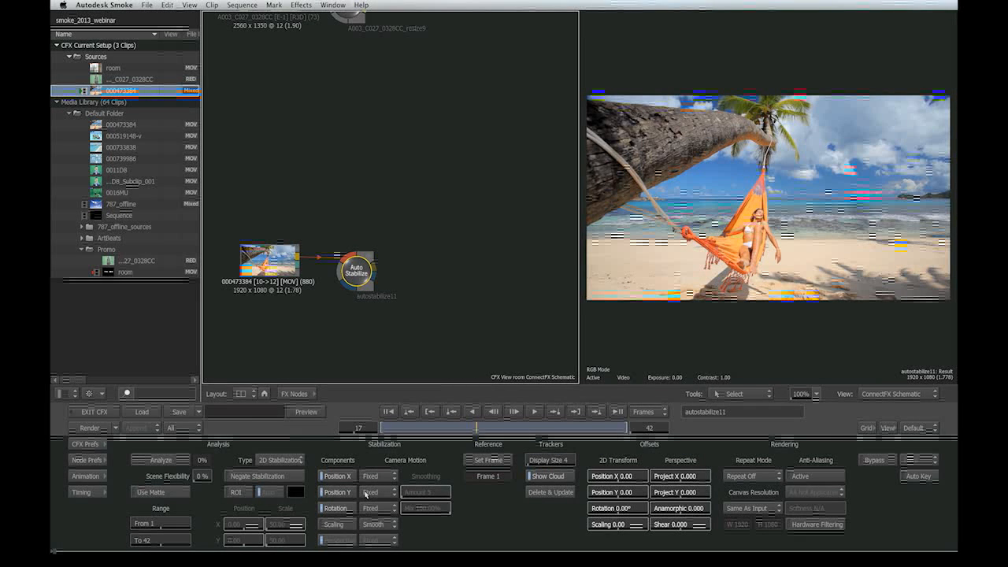
pyautogui.press('Delete')
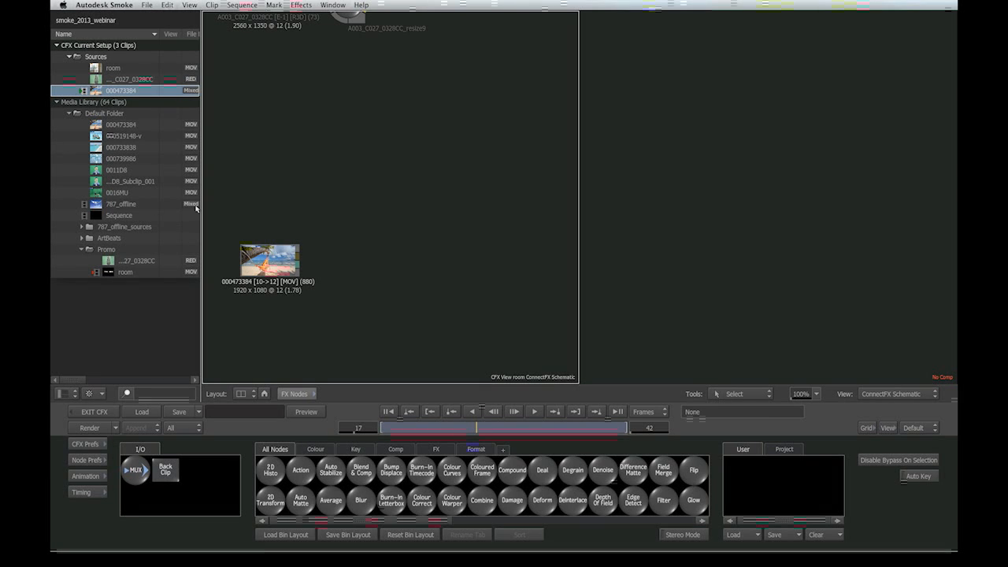
# - Add the 000739986 clip above 000473384 in the schematic and preview it at frame 19
pyautogui.moveTo(122, 158); pyautogui.dragTo(260, 196)
pyautogui.moveTo(414, 430)
pyautogui.mouseDown()
pyautogui.moveTo(531, 428)
pyautogui.moveTo(477, 430)
pyautogui.moveTo(488, 428)
pyautogui.mouseUp()
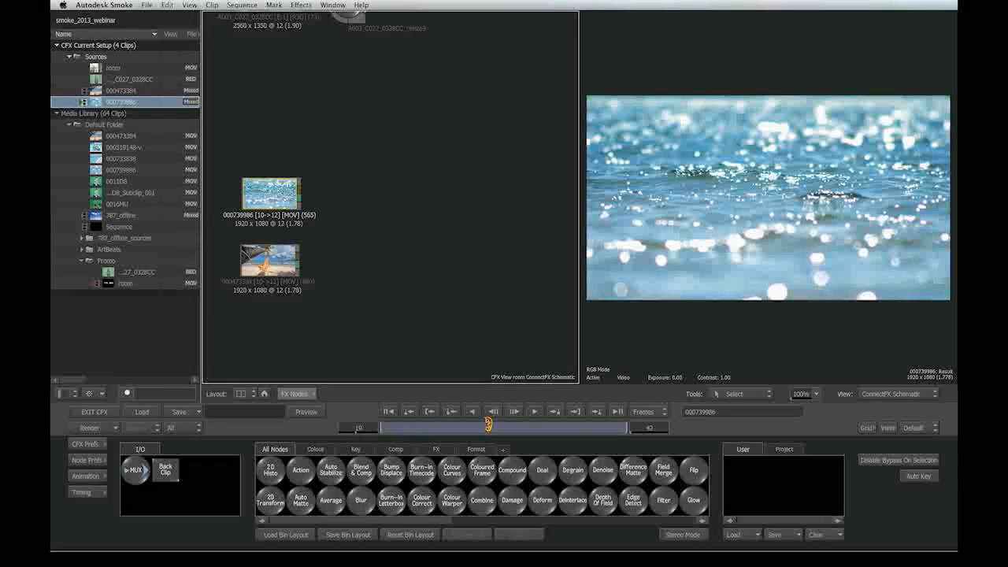
# - Try an Average node over 8 frames on the 000739986 clip, preview frame 10, then delete the node
pyautogui.moveTo(344, 505); pyautogui.dragTo(356, 211)
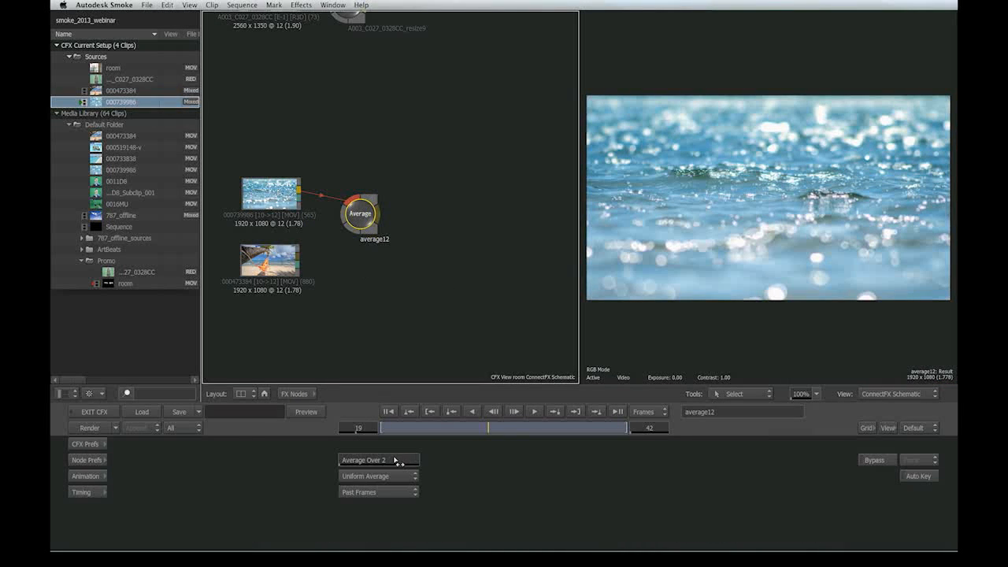
pyautogui.moveTo(386, 461); pyautogui.dragTo(420, 462)
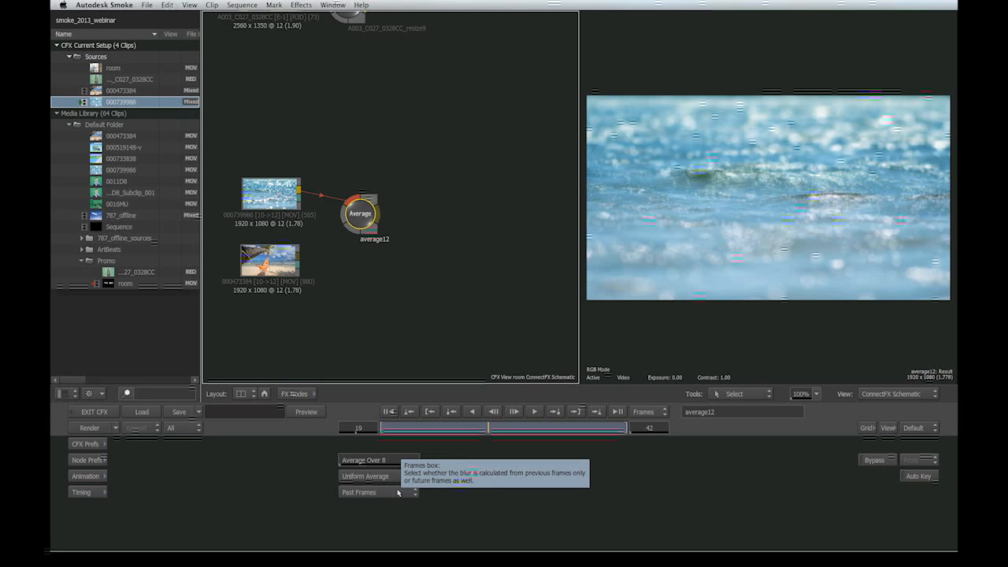
pyautogui.moveTo(499, 427); pyautogui.dragTo(434, 428)
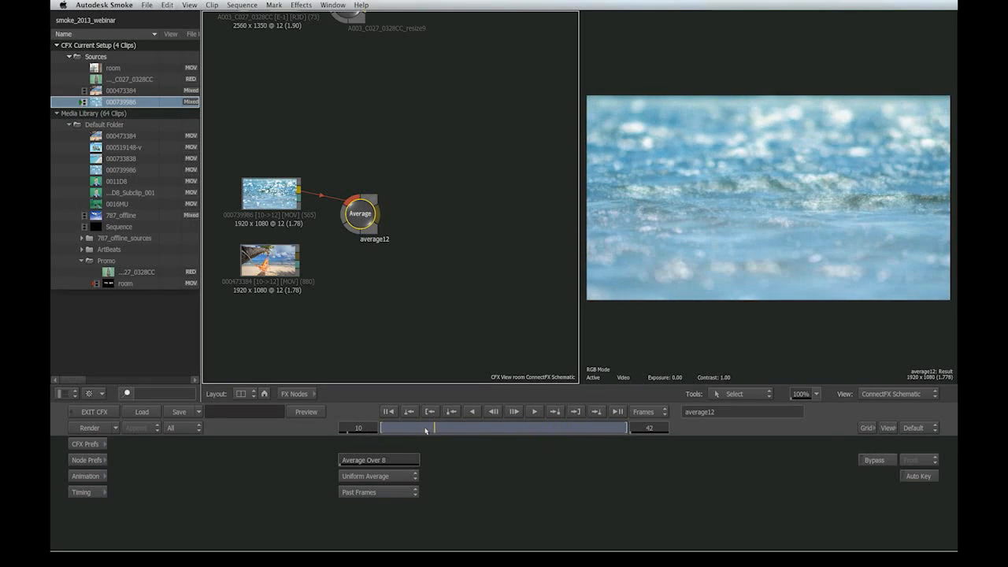
pyautogui.moveTo(358, 214); pyautogui.dragTo(392, 483)
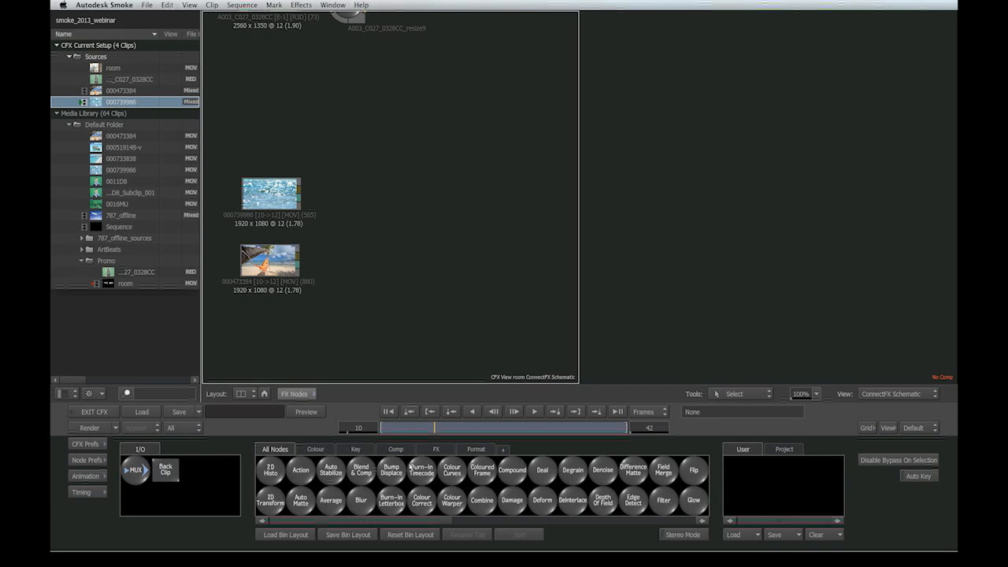
# - Connect a Blur node to the 000473384 clip and set its width and height to 12.10
pyautogui.click(360, 476)
pyautogui.moveTo(361, 498); pyautogui.dragTo(361, 278)
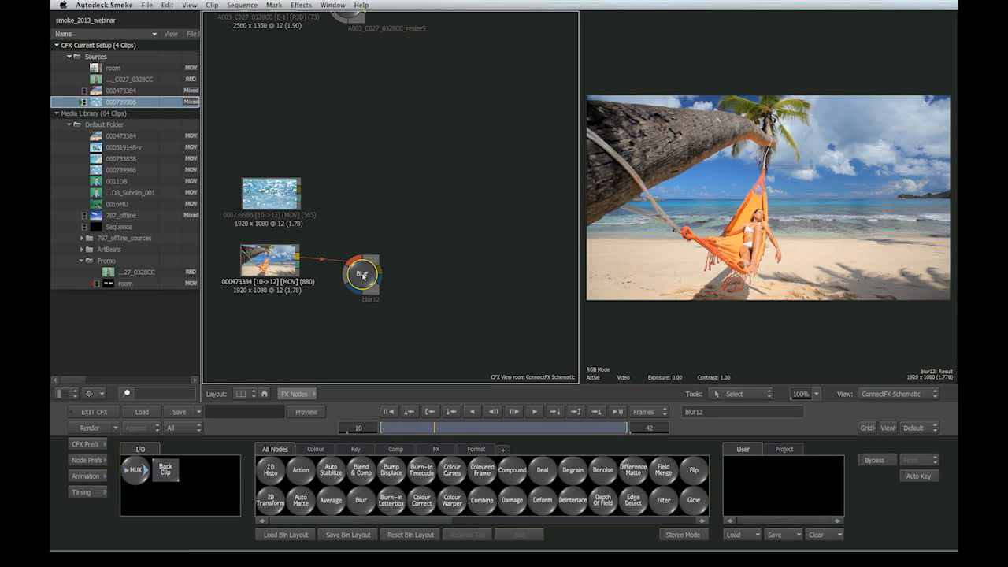
pyautogui.click(363, 275)
pyautogui.moveTo(463, 457); pyautogui.dragTo(717, 454)
# - Change the Blur node's type to Directional and set its length to 139.00
pyautogui.click(177, 458)
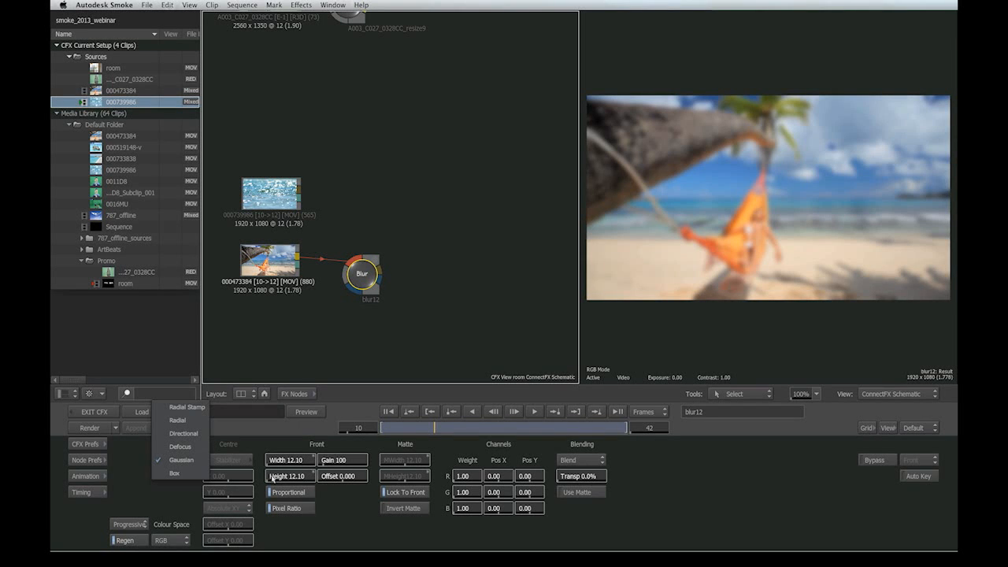
pyautogui.click(206, 433)
pyautogui.moveTo(289, 469); pyautogui.dragTo(850, 461)
# - Change the blur type to Radial with an amount of 57.00 and centre it at X -217.33, Y -34.44
pyautogui.click(180, 460)
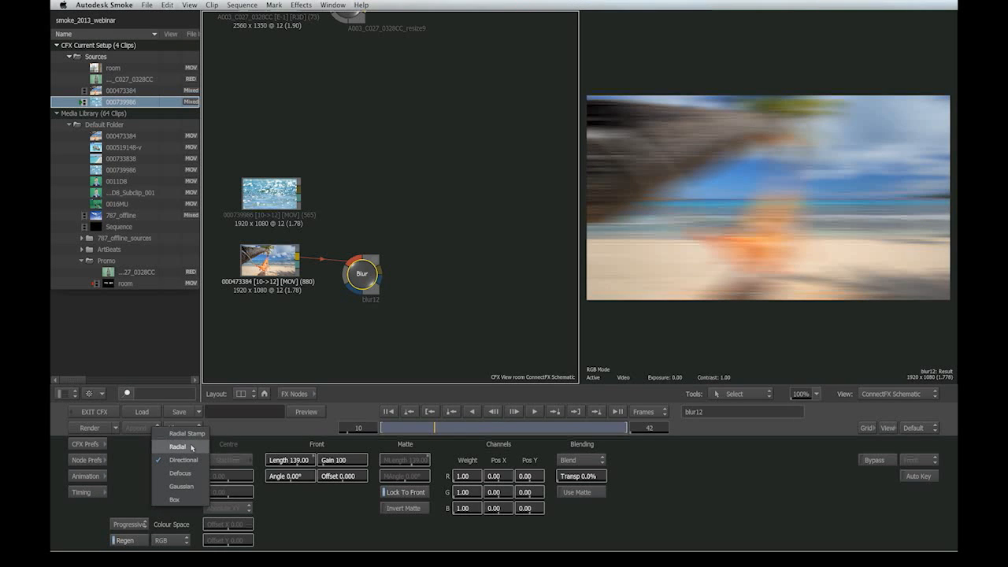
pyautogui.click(178, 447)
pyautogui.moveTo(230, 476); pyautogui.dragTo(594, 475)
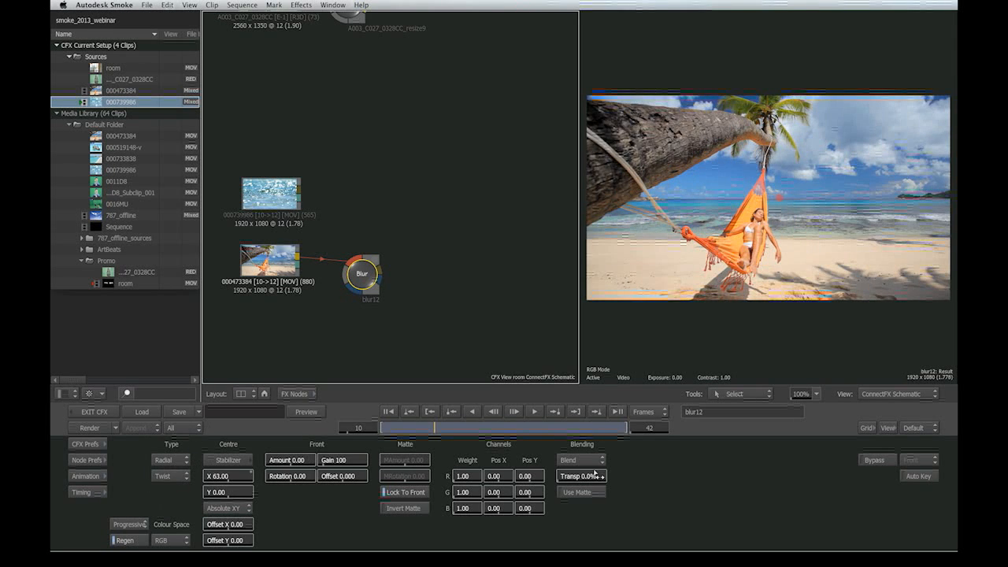
pyautogui.moveTo(296, 461); pyautogui.dragTo(525, 464)
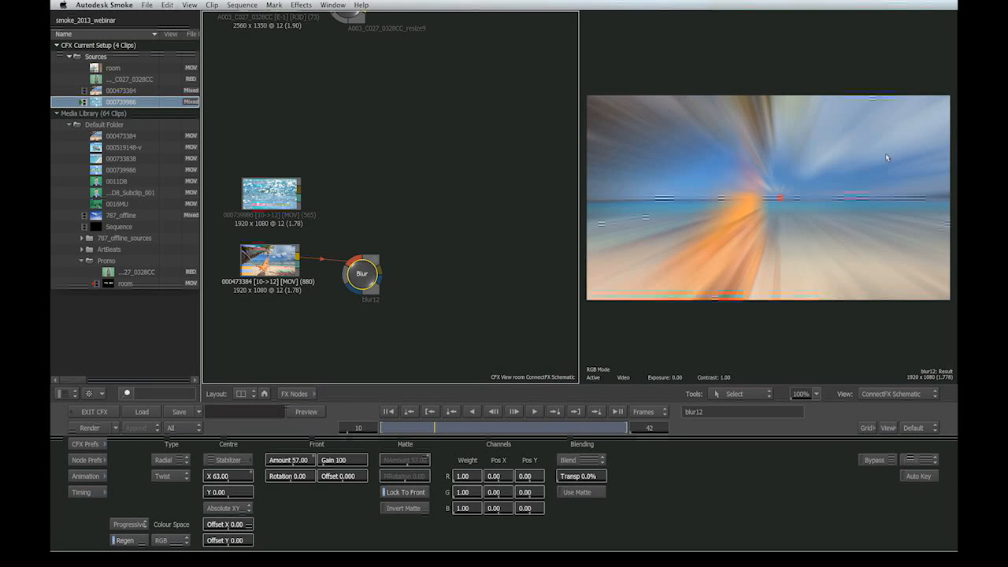
pyautogui.moveTo(782, 201); pyautogui.dragTo(728, 207)
# - Try the Radial Stamp blur with rotation 85.50, offset 85.000 and gain 118, then delete the Blur node
pyautogui.click(176, 461)
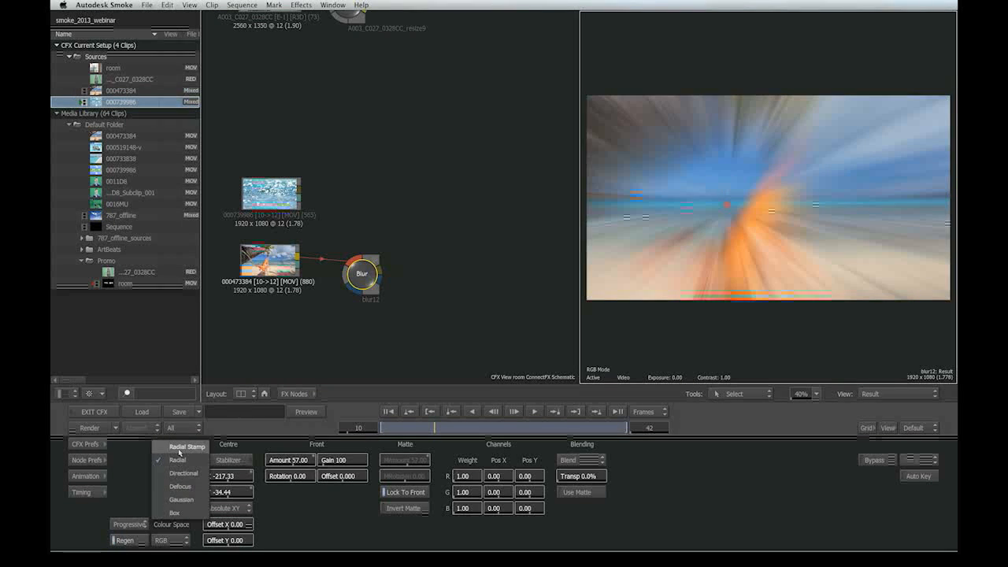
pyautogui.click(186, 446)
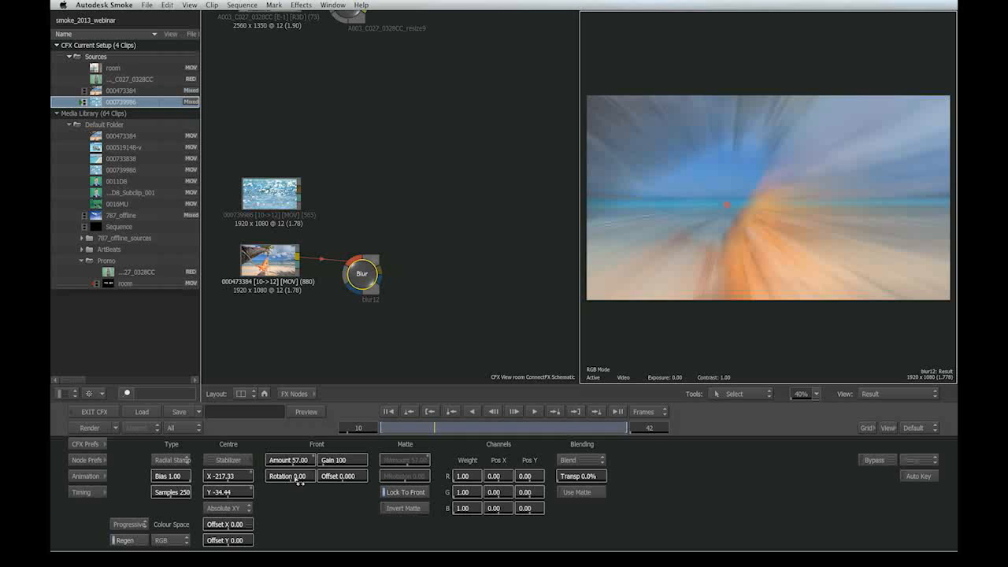
pyautogui.moveTo(294, 477); pyautogui.dragTo(821, 473)
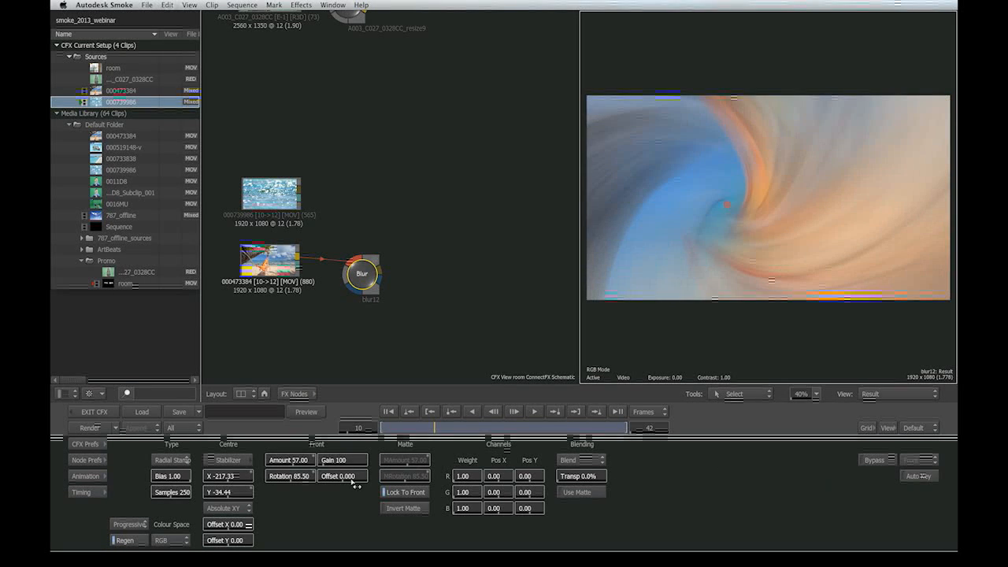
pyautogui.moveTo(349, 476); pyautogui.dragTo(669, 479)
pyautogui.moveTo(503, 480); pyautogui.dragTo(586, 477)
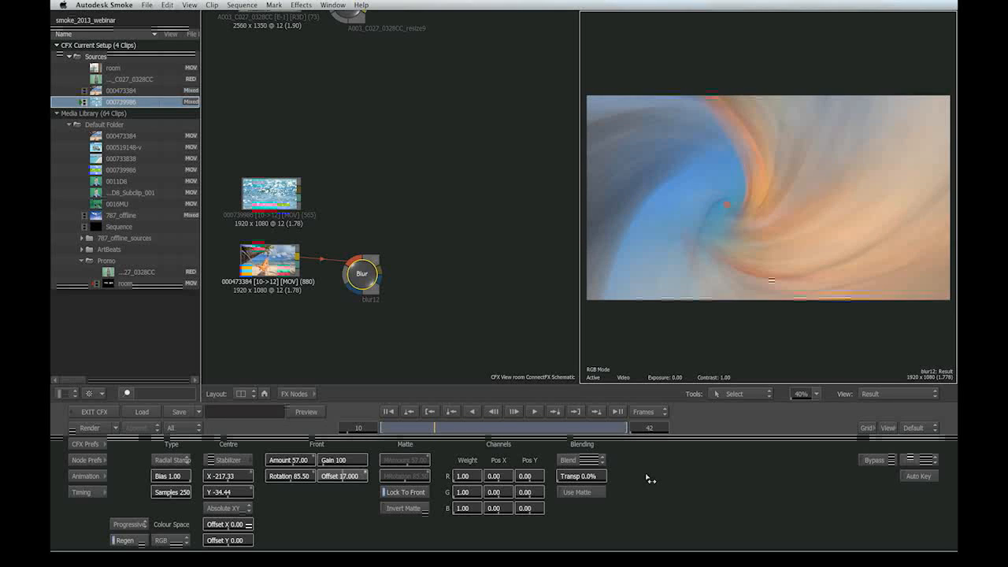
pyautogui.moveTo(353, 464); pyautogui.dragTo(685, 464)
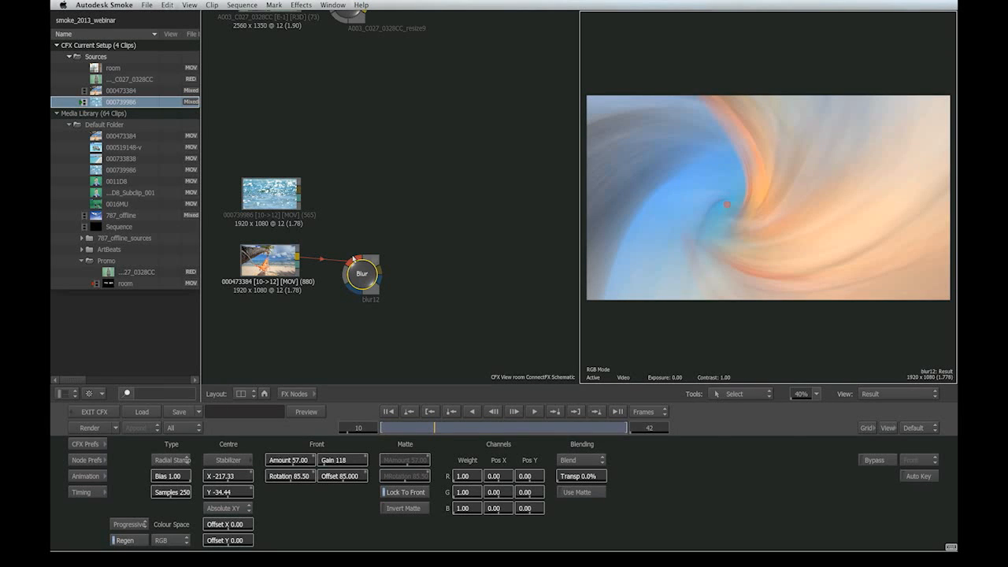
pyautogui.press('Delete')
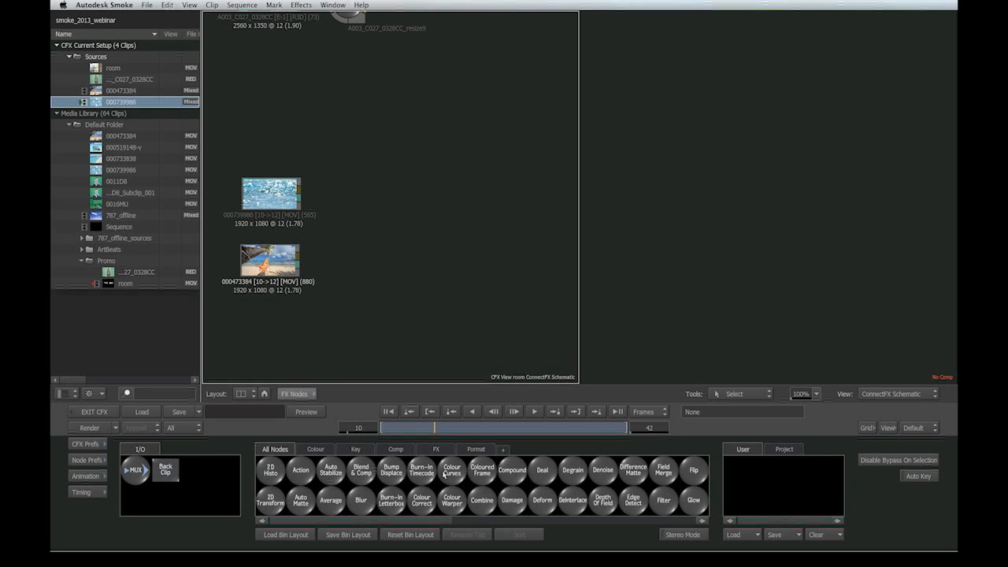
# - Connect a Colour Curves node to the 000473384 clip and open its parameters
pyautogui.moveTo(455, 471); pyautogui.dragTo(356, 277)
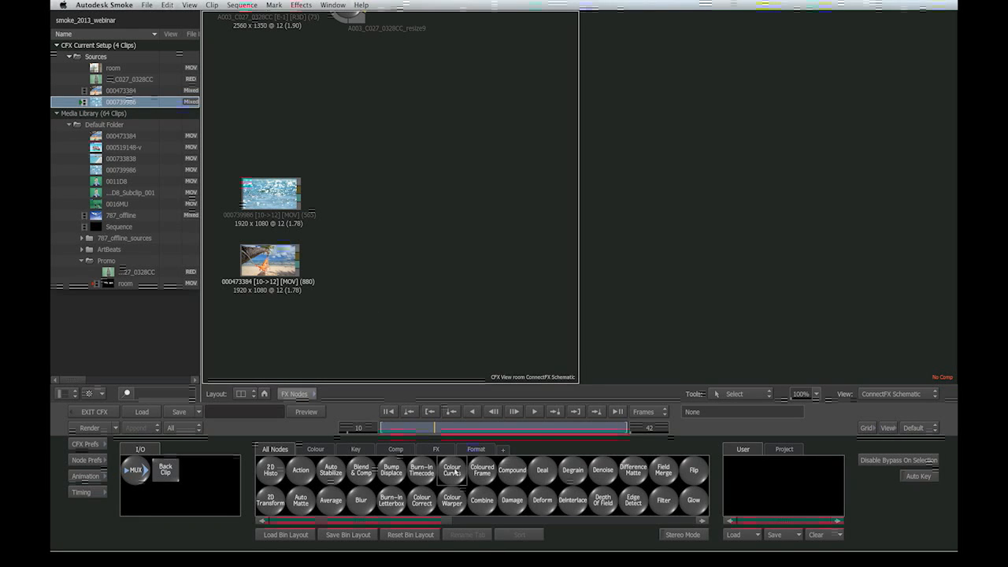
pyautogui.moveTo(456, 471); pyautogui.dragTo(450, 290)
pyautogui.press('Delete')
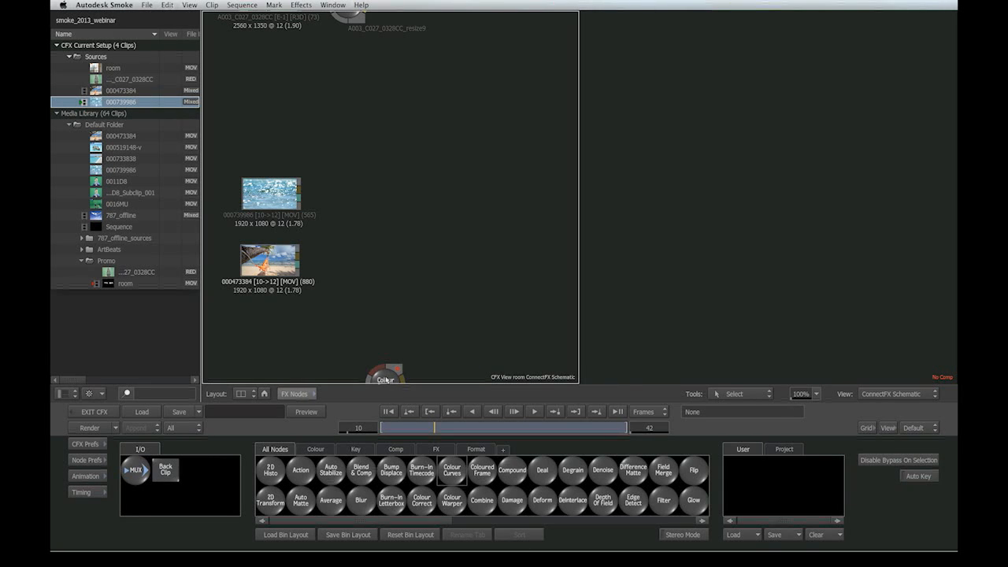
pyautogui.moveTo(385, 377); pyautogui.dragTo(359, 277)
pyautogui.doubleClick(364, 278)
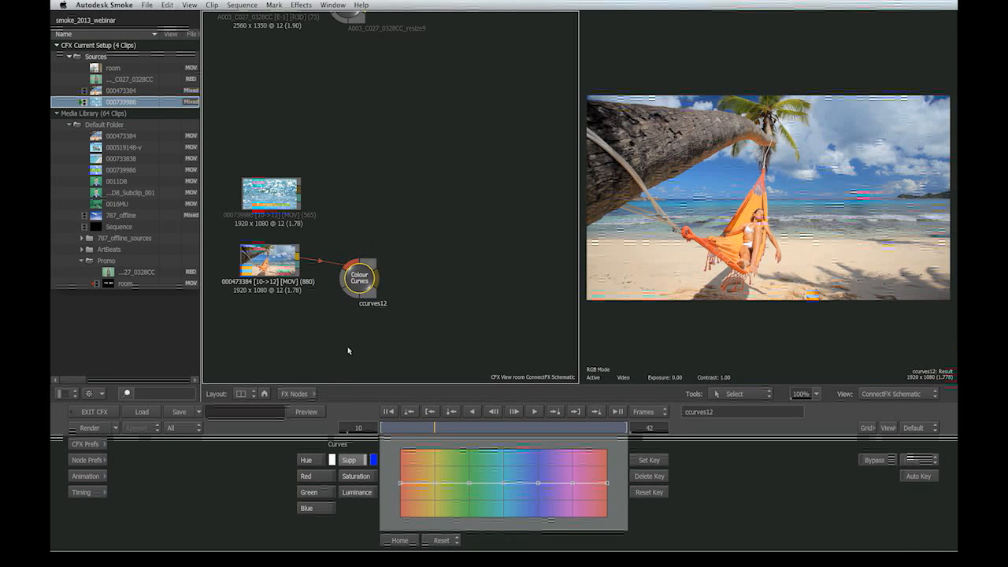
# - Sample the hammock's orange as the Supp reference colour of the Colour Curves node
pyautogui.click(744, 218)
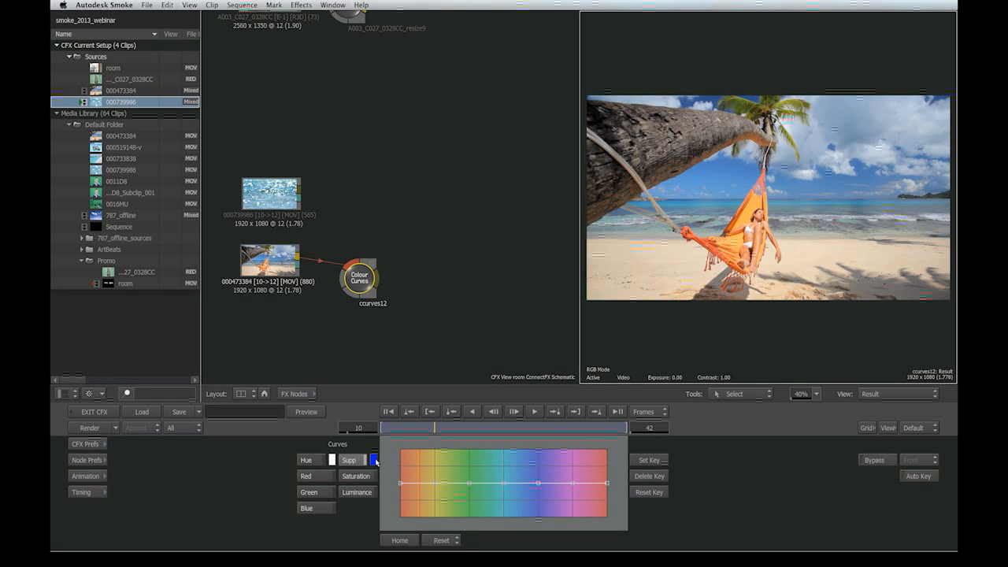
pyautogui.click(374, 461)
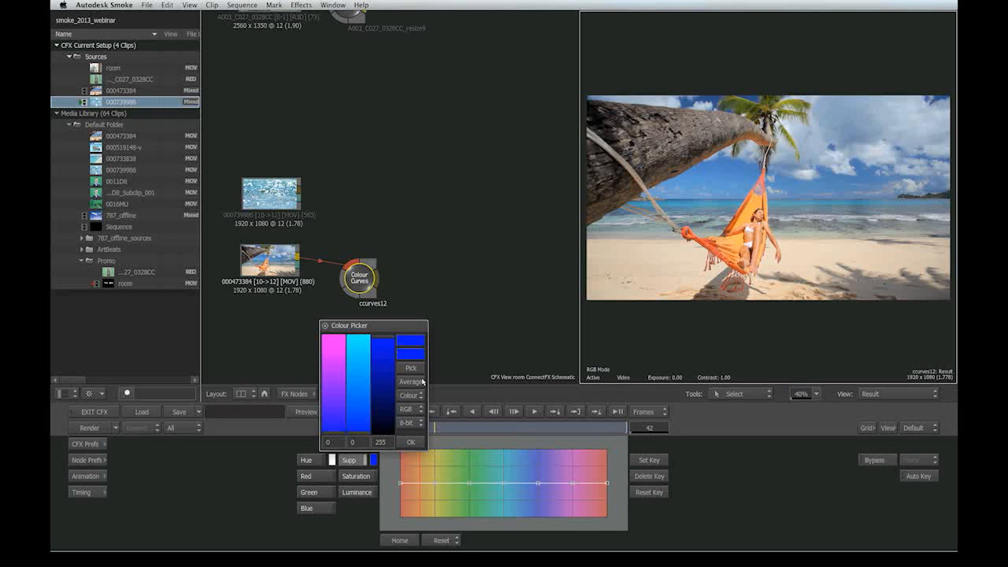
pyautogui.click(745, 217)
pyautogui.click(414, 344)
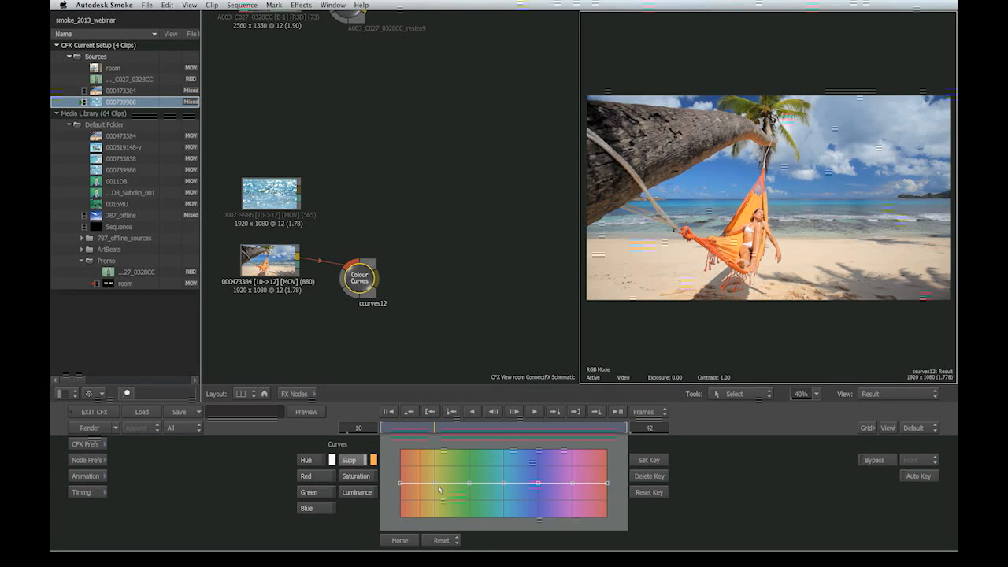
# - Try lowering the curve's point in the orange range, then raise it above the centre line to intensify the orange
pyautogui.moveTo(434, 486); pyautogui.dragTo(419, 496)
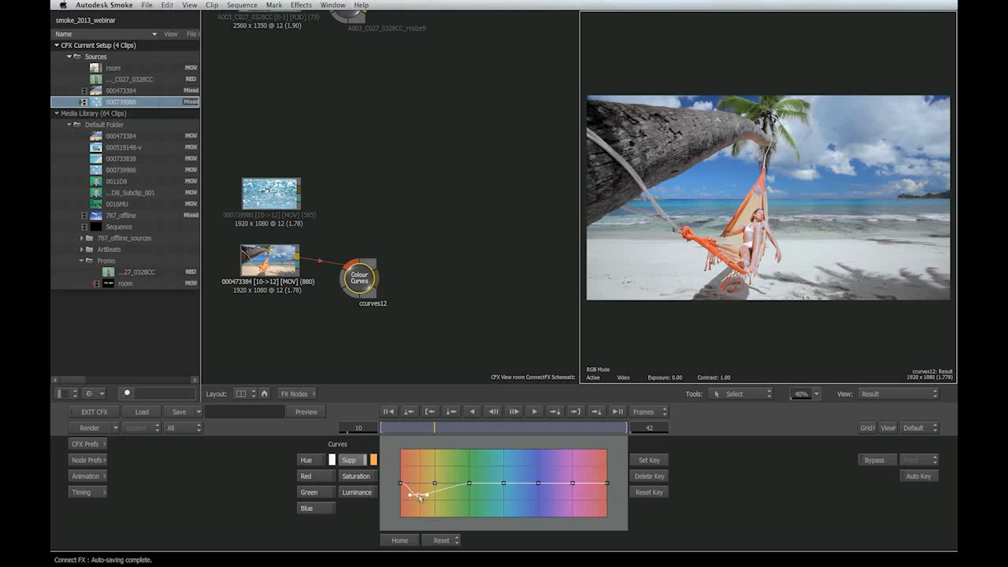
pyautogui.moveTo(419, 497); pyautogui.dragTo(421, 505)
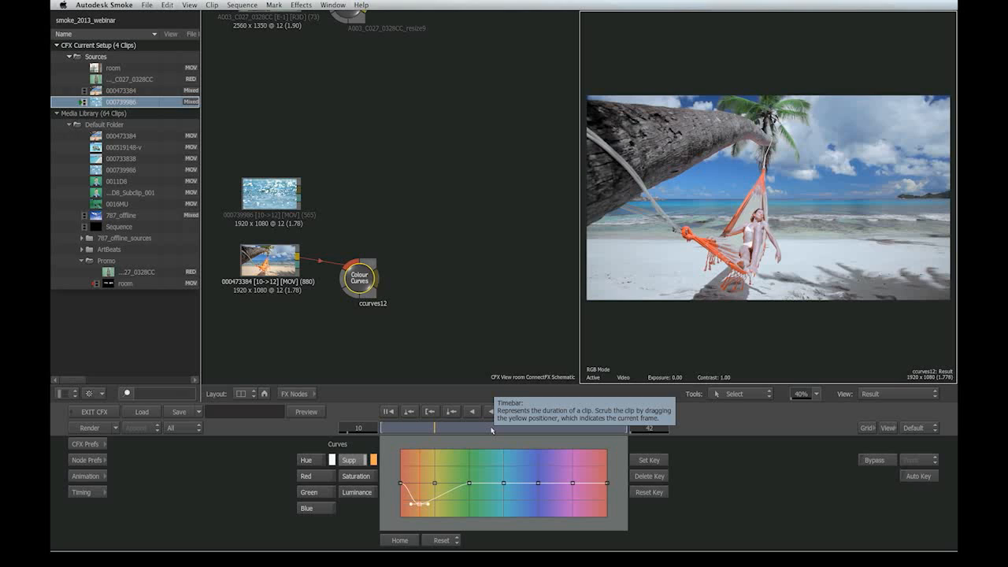
pyautogui.moveTo(424, 504); pyautogui.dragTo(420, 469)
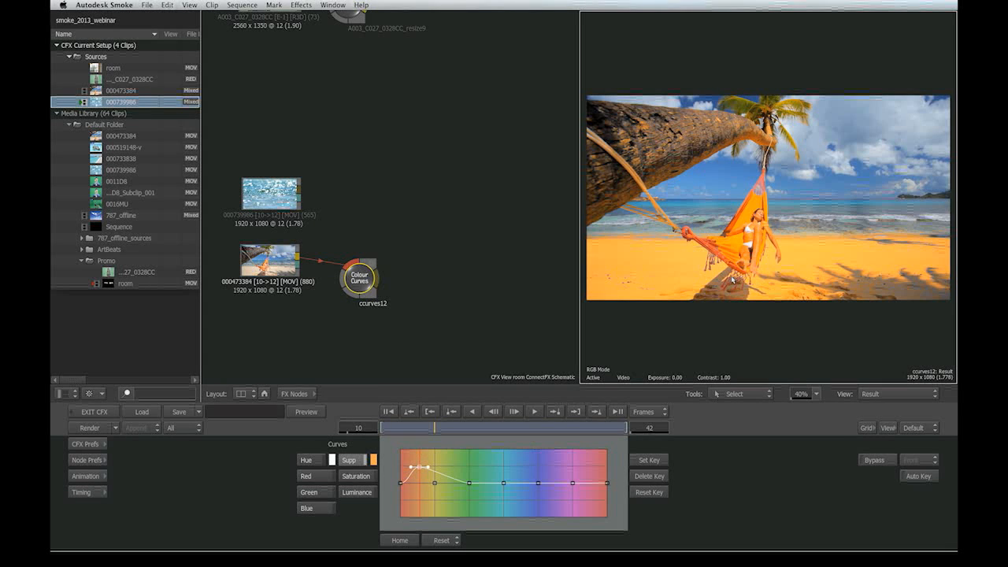
# - Replace the Colour Curves node on the 000473384 clip with a Combine node, view its colour mode options, and remove the Combine node
pyautogui.moveTo(359, 278); pyautogui.dragTo(370, 561)
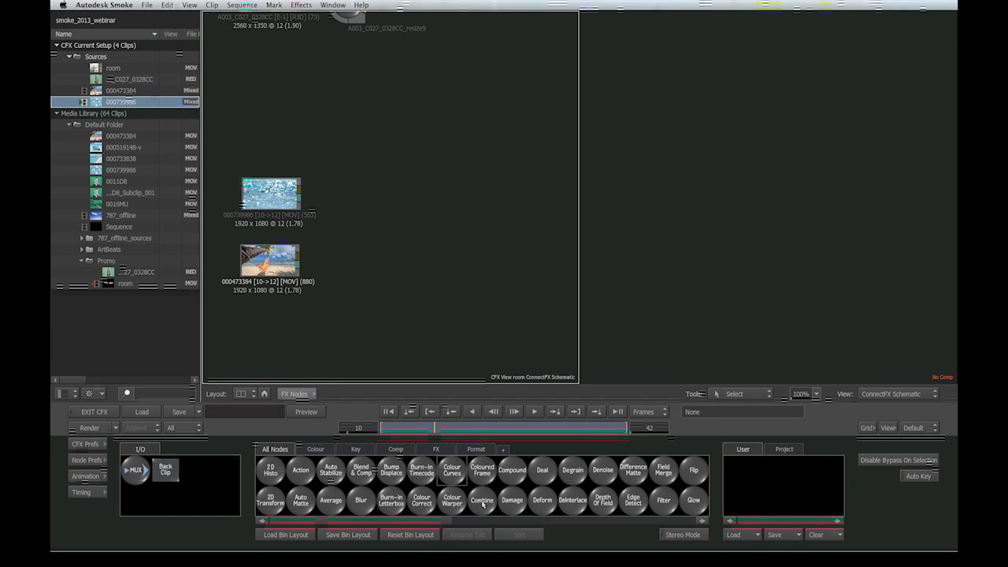
pyautogui.moveTo(483, 503); pyautogui.dragTo(376, 285)
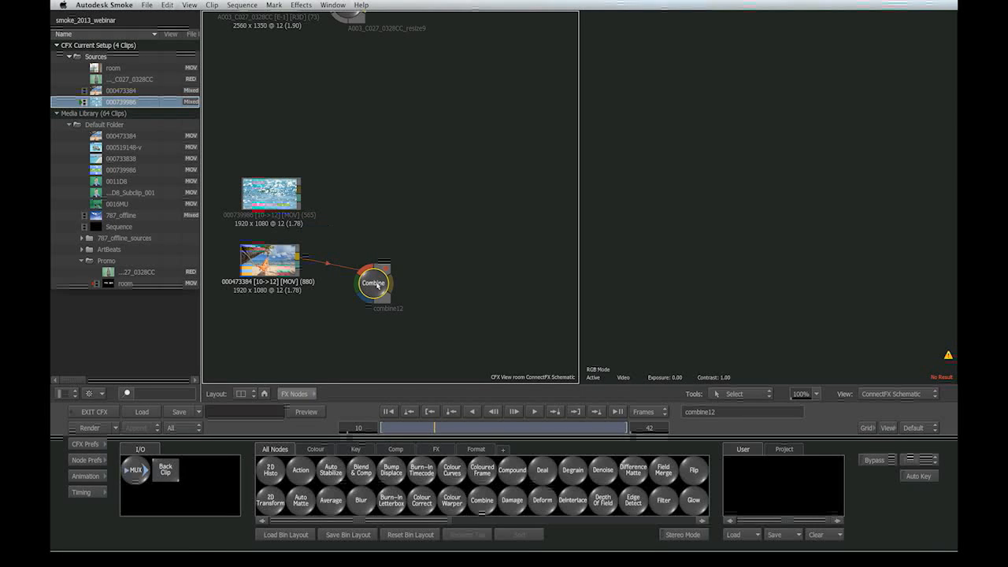
pyautogui.click(387, 461)
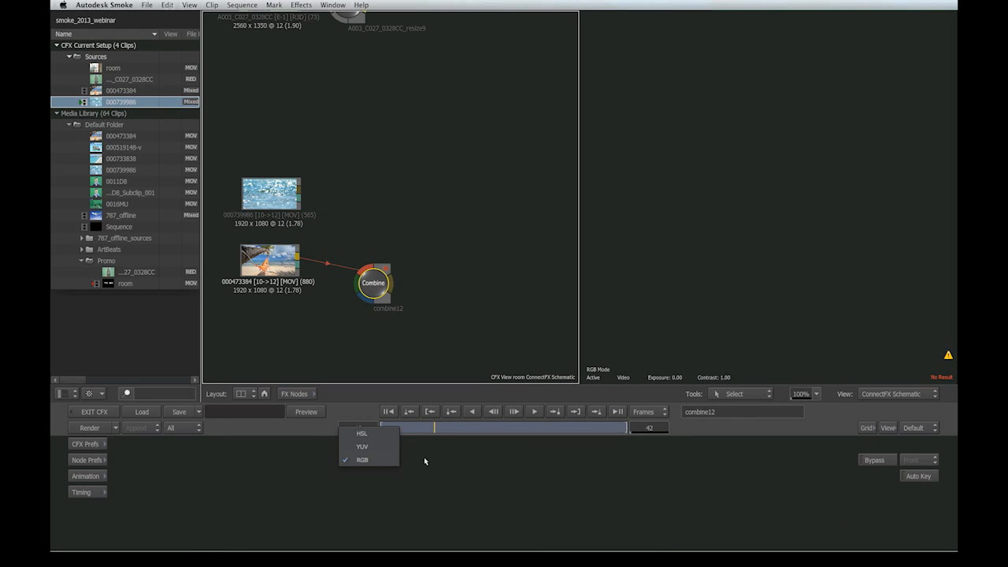
pyautogui.click(433, 482)
pyautogui.moveTo(383, 285)
pyautogui.mouseDown()
pyautogui.moveTo(395, 305)
pyautogui.moveTo(386, 304)
pyautogui.mouseUp()
pyautogui.press('super+z')
pyautogui.press('super+z')
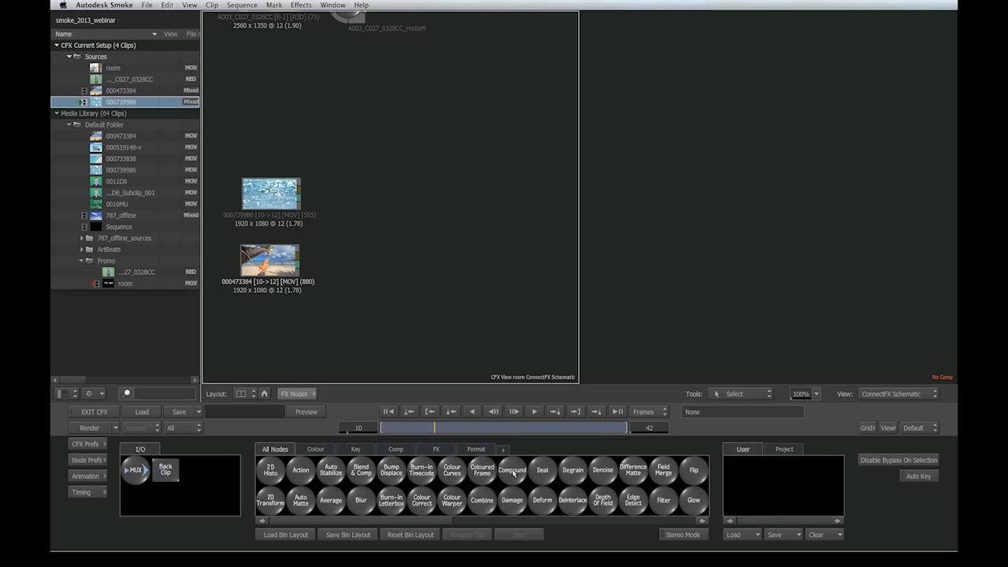
# - Connect a Damage node to the 000473384 clip and apply the ProjectorGuns preset
pyautogui.moveTo(512, 500); pyautogui.dragTo(370, 289)
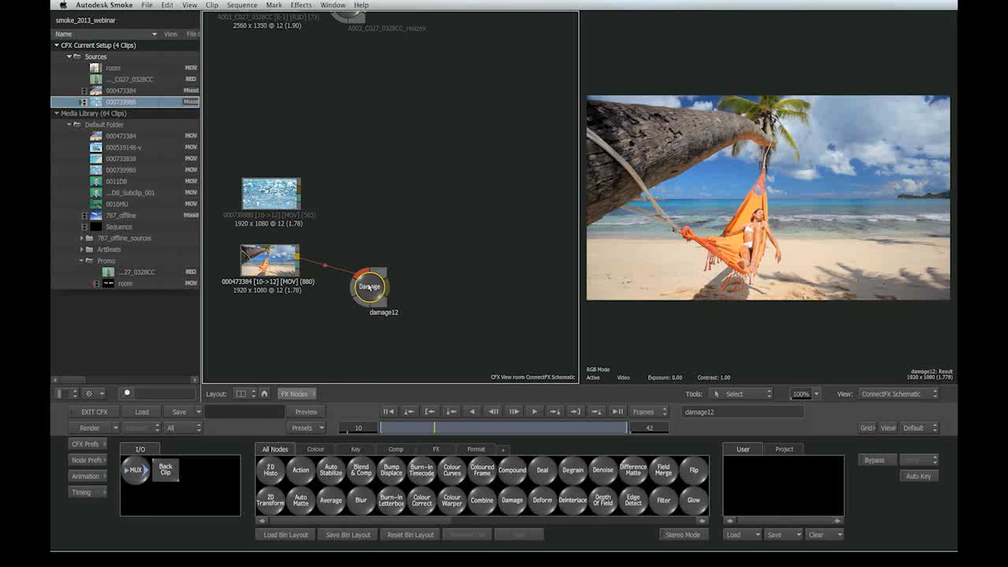
pyautogui.doubleClick(370, 288)
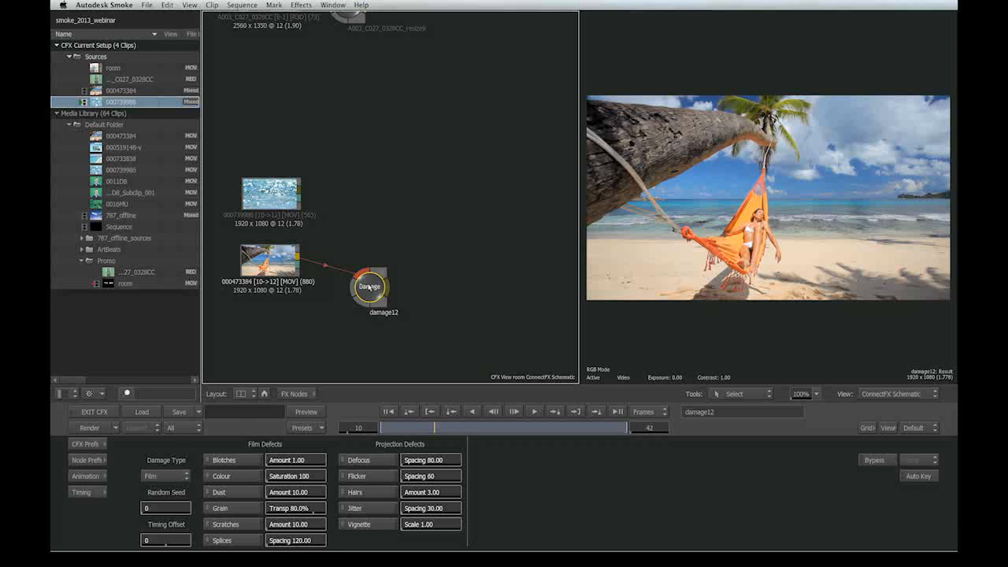
pyautogui.click(322, 429)
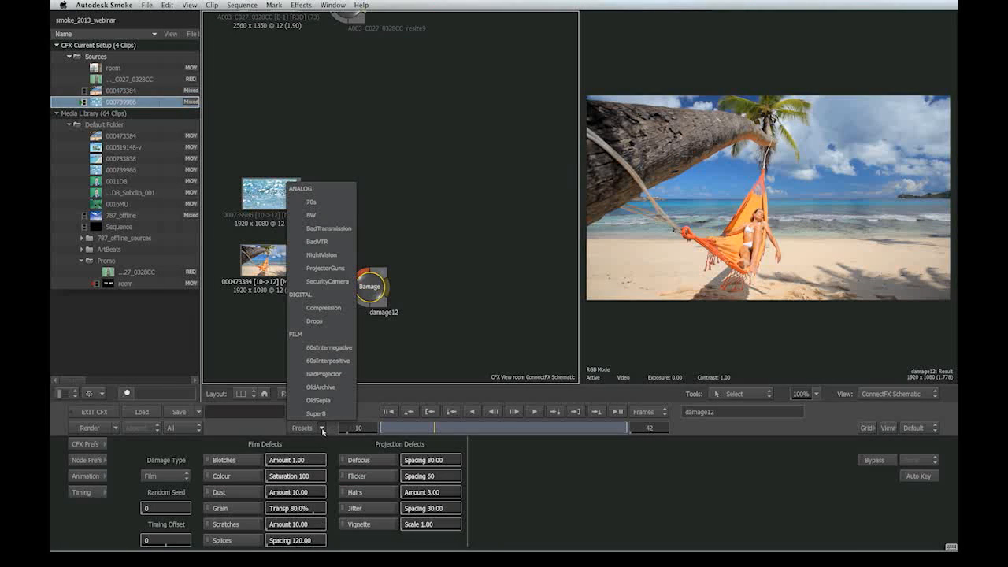
pyautogui.click(335, 270)
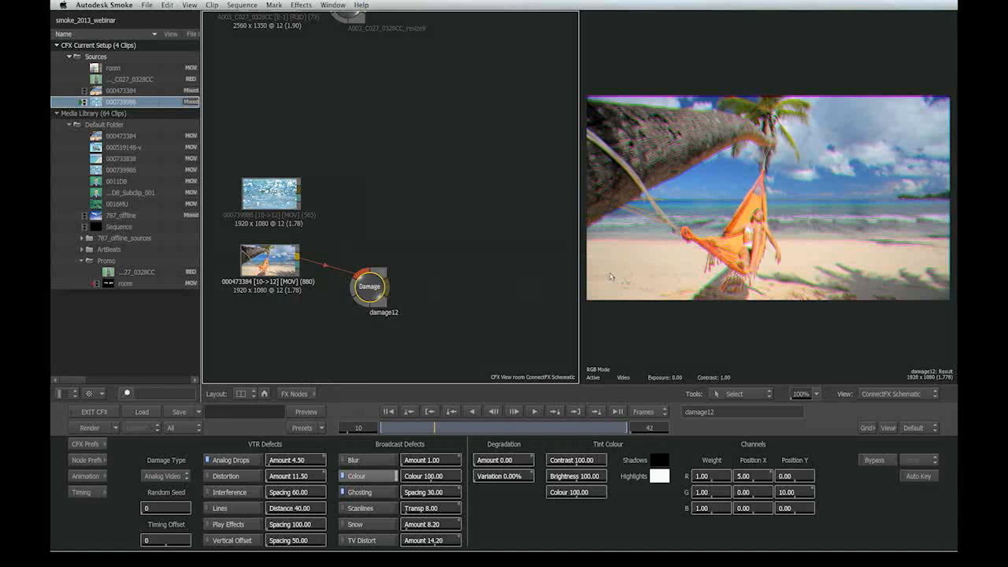
# - Try the BW and Super8 presets on the Damage node, then delete the node
pyautogui.click(322, 429)
pyautogui.click(330, 216)
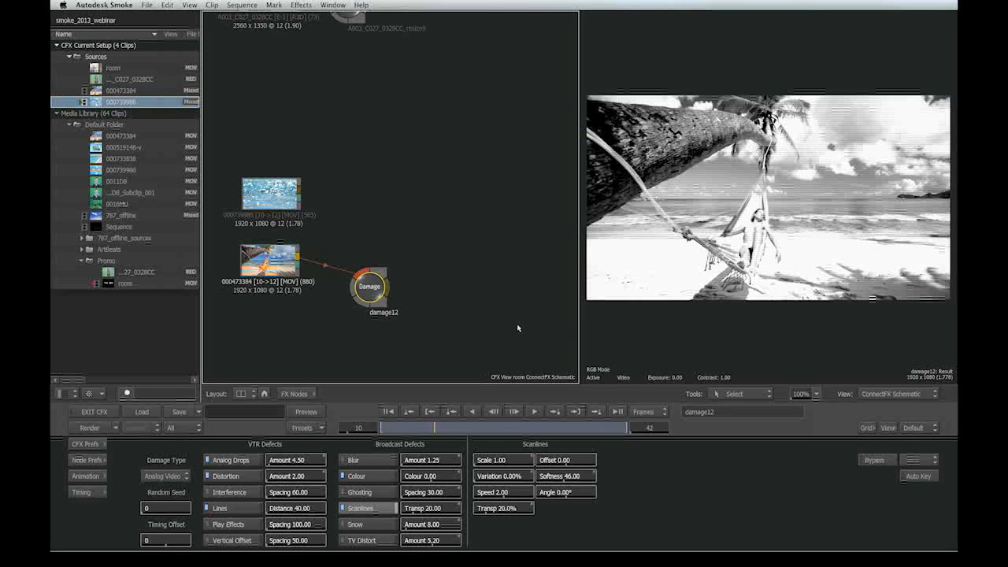
pyautogui.click(321, 428)
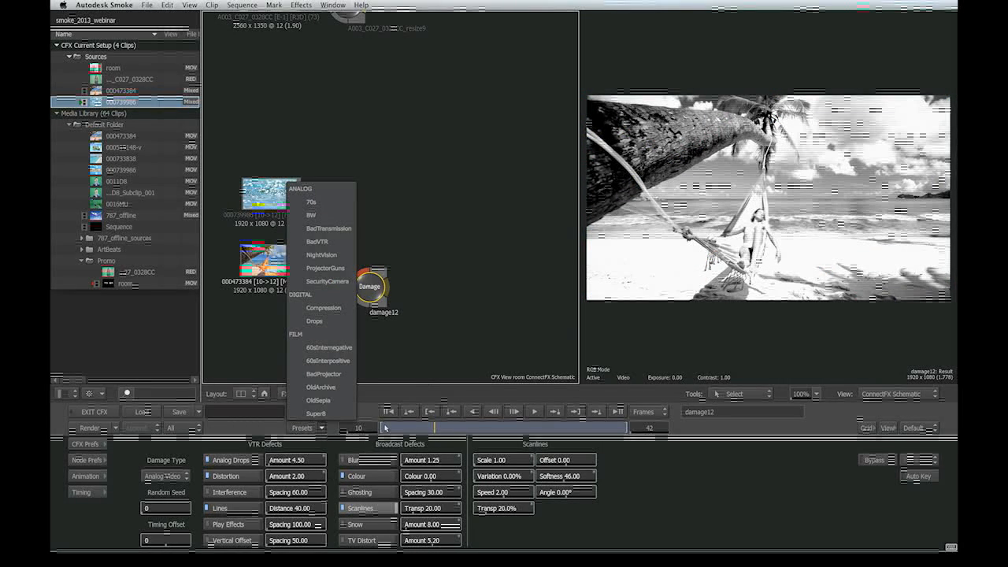
pyautogui.click(347, 414)
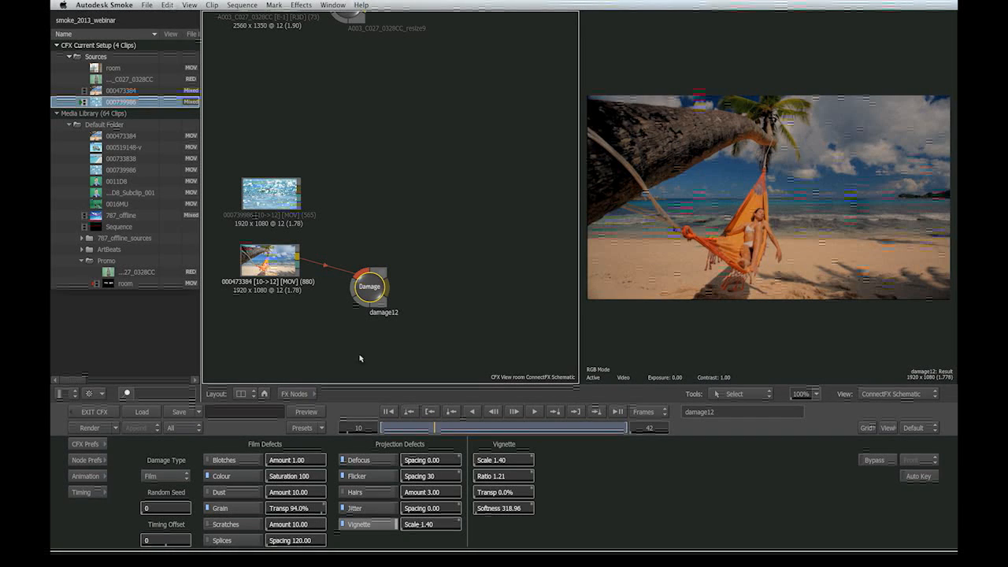
pyautogui.moveTo(368, 280); pyautogui.dragTo(461, 564)
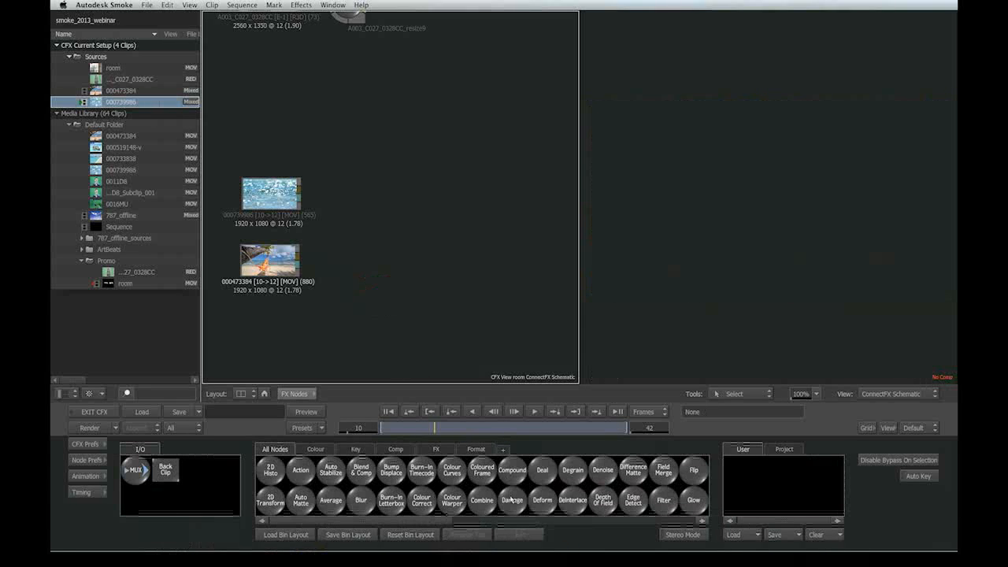
# - Connect a Deform node to the 000473384 clip and open its parameters
pyautogui.moveTo(565, 502); pyautogui.dragTo(482, 499)
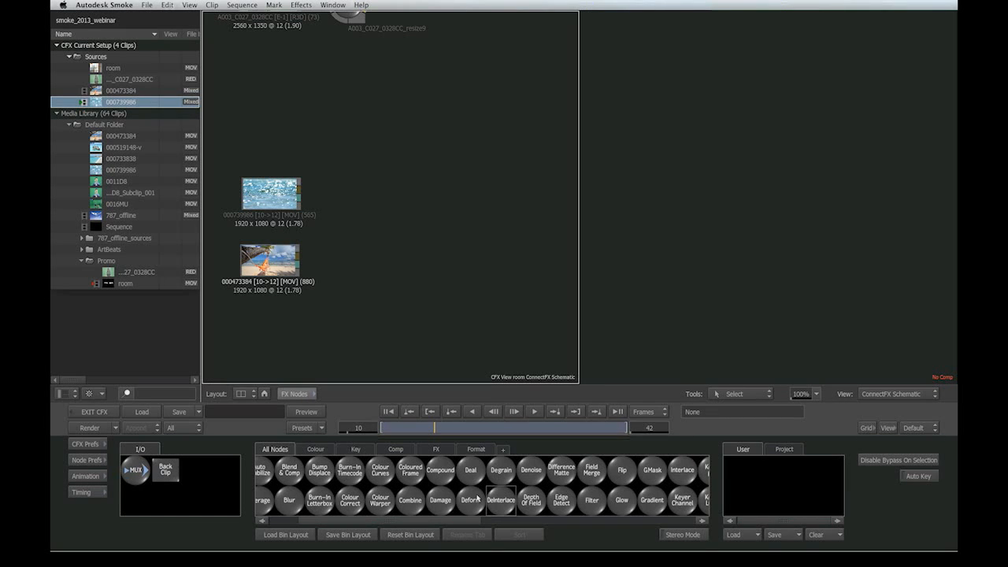
pyautogui.moveTo(472, 504); pyautogui.dragTo(359, 288)
pyautogui.click(361, 287)
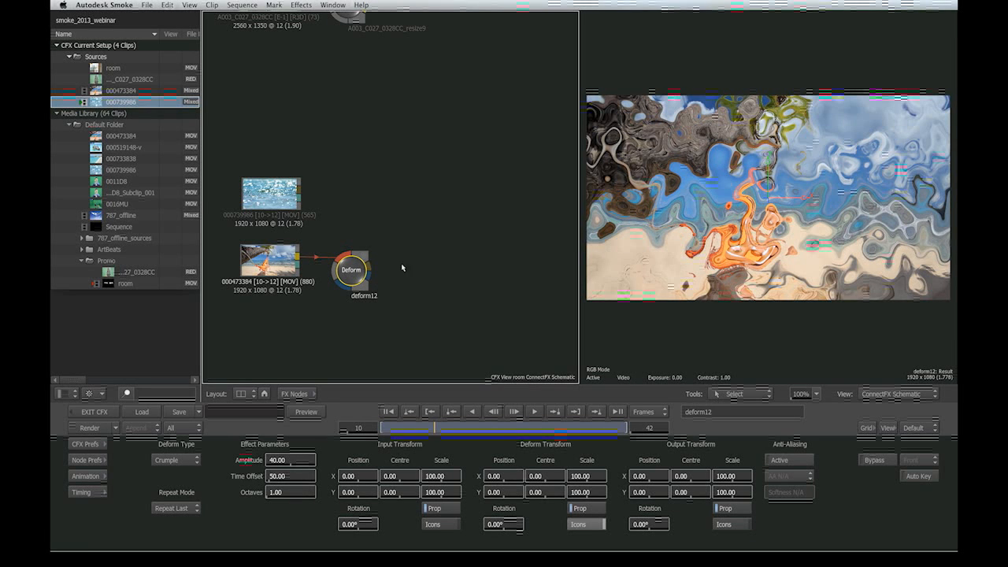
# - Switch the Deform type to Magnify and enlarge the effect radius to 52.05 in the viewer
pyautogui.click(177, 459)
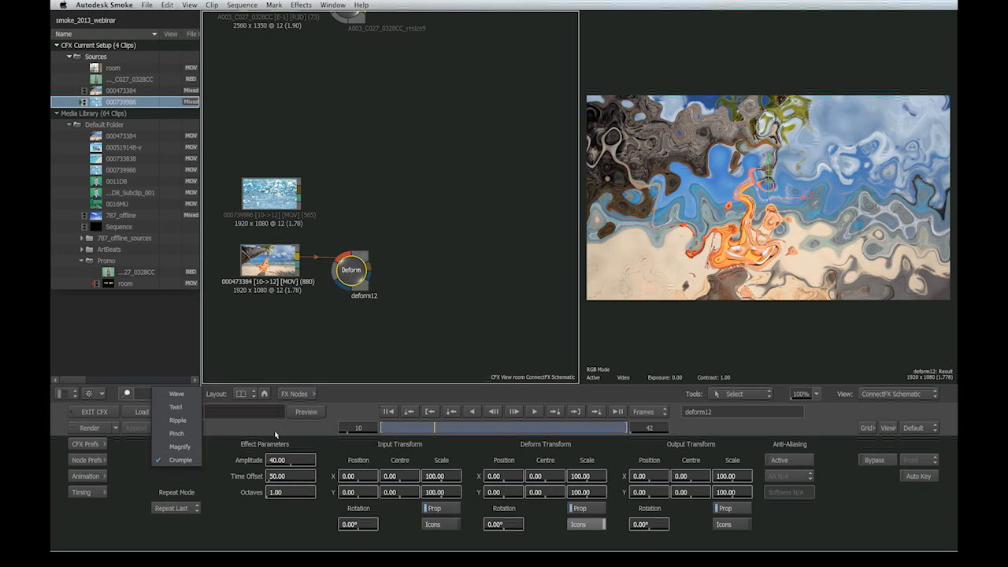
pyautogui.click(193, 446)
pyautogui.moveTo(668, 229)
pyautogui.mouseDown()
pyautogui.moveTo(590, 244)
pyautogui.moveTo(666, 226)
pyautogui.mouseUp()
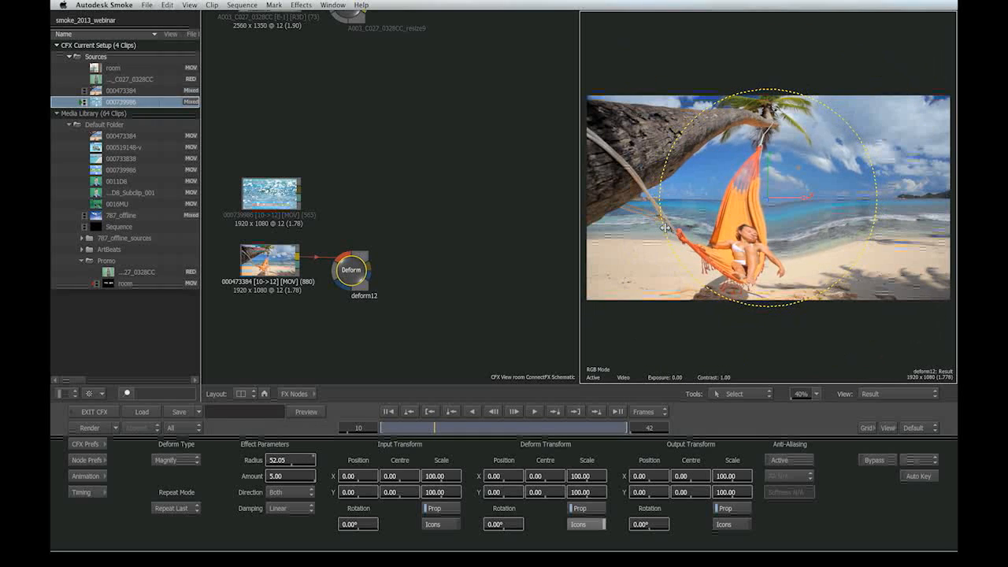
# - Try the Pinch deform type, then switch to Ripple and widen its radius to 94.14
pyautogui.click(181, 462)
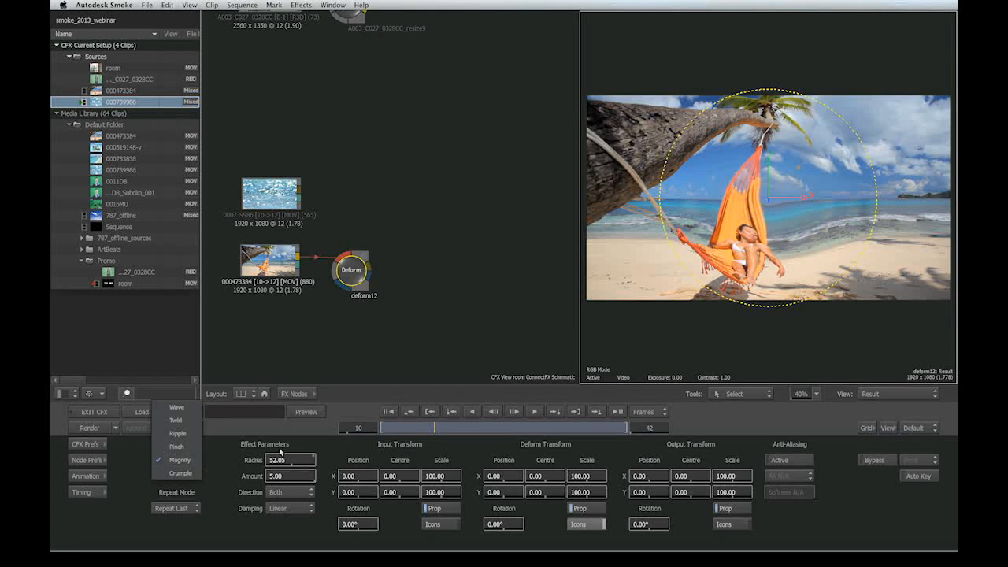
pyautogui.click(162, 449)
pyautogui.click(181, 462)
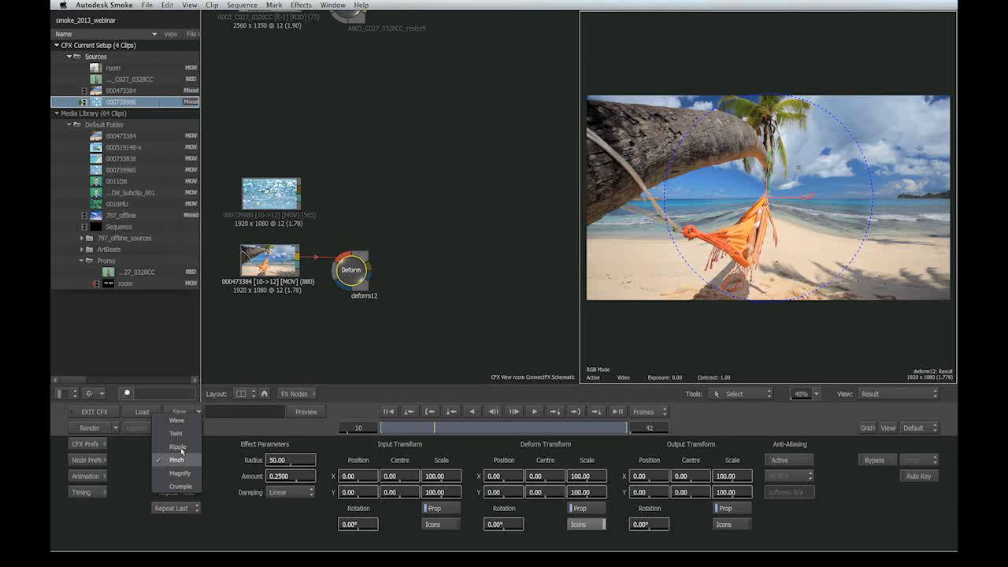
pyautogui.click(183, 446)
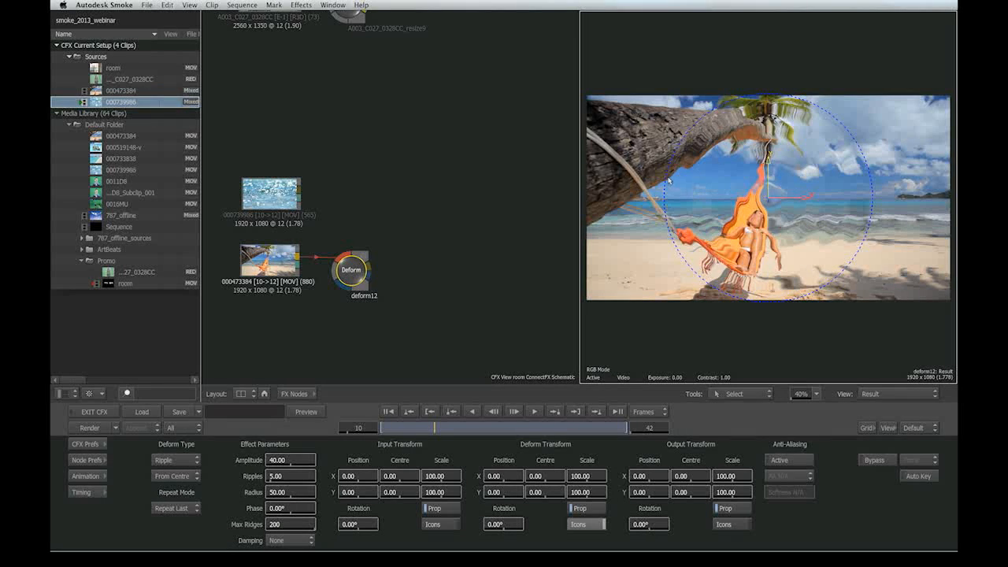
pyautogui.moveTo(665, 171); pyautogui.dragTo(544, 167)
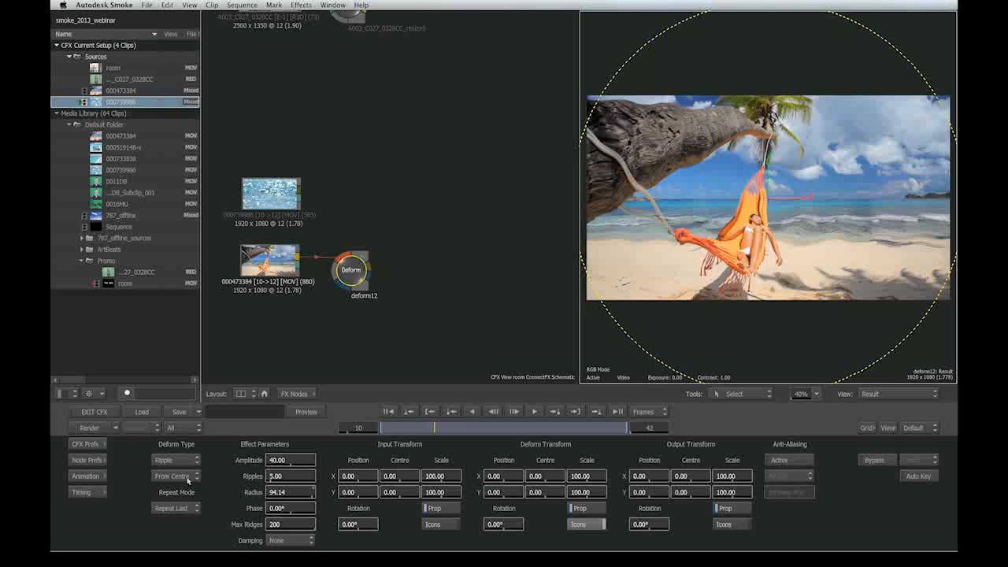
# - Switch the Deform type to Twirl and move its centre down to position X -0.50, Y -144.77
pyautogui.click(175, 460)
pyautogui.click(183, 444)
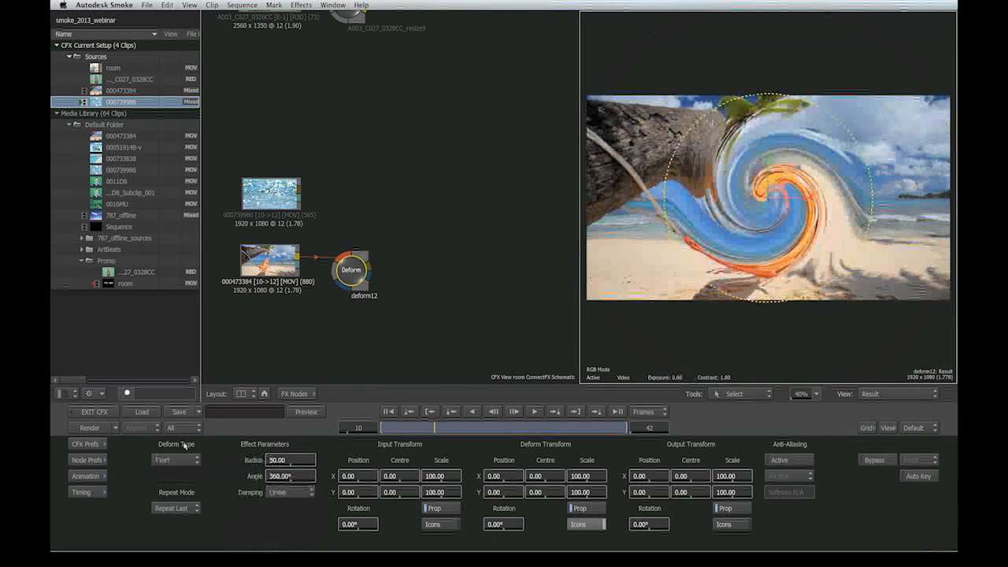
pyautogui.moveTo(767, 187); pyautogui.dragTo(749, 211)
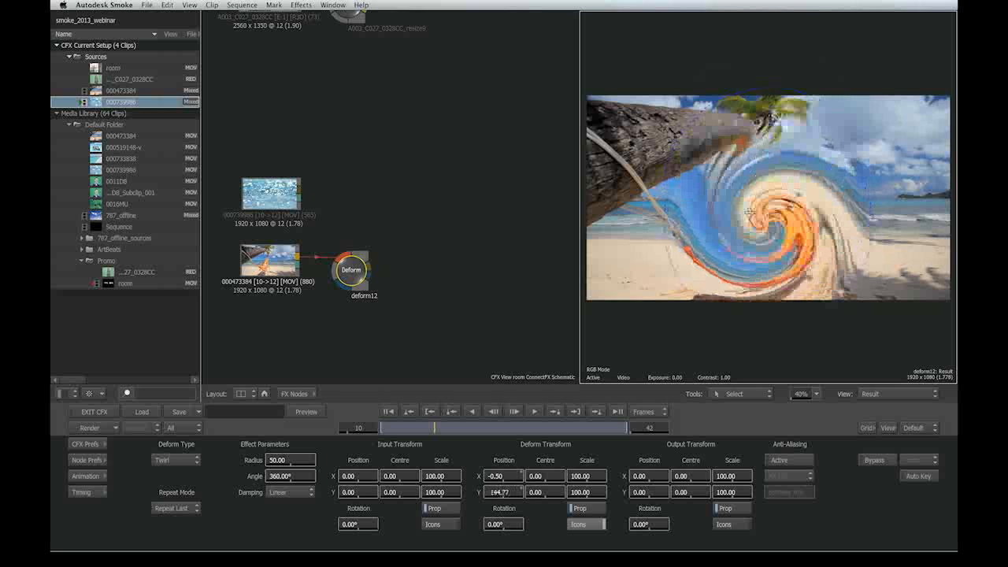
# - Try the Wave deform type with its X position shifted to -365.03, then delete the Deform node
pyautogui.click(179, 463)
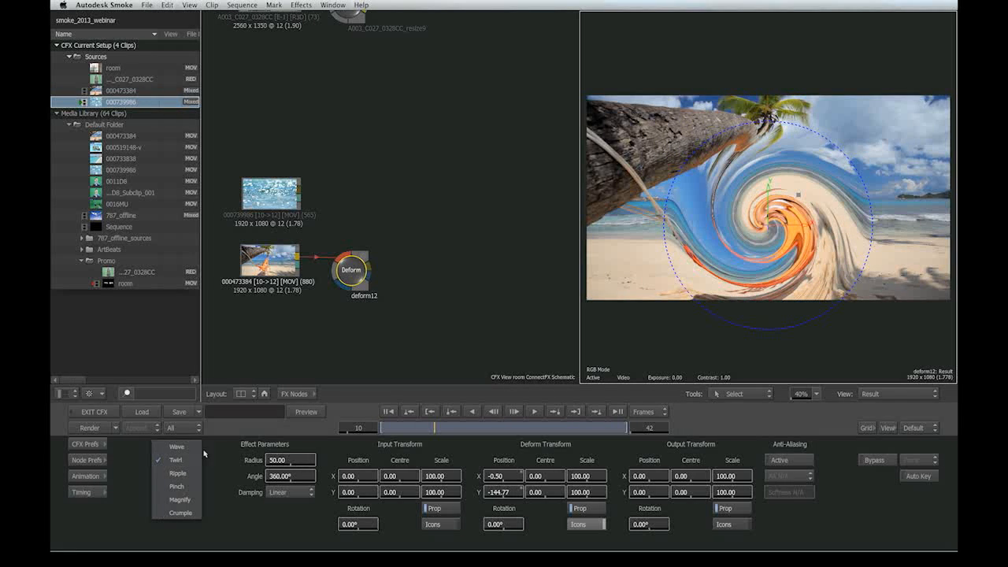
pyautogui.click(177, 447)
pyautogui.moveTo(805, 223); pyautogui.dragTo(735, 223)
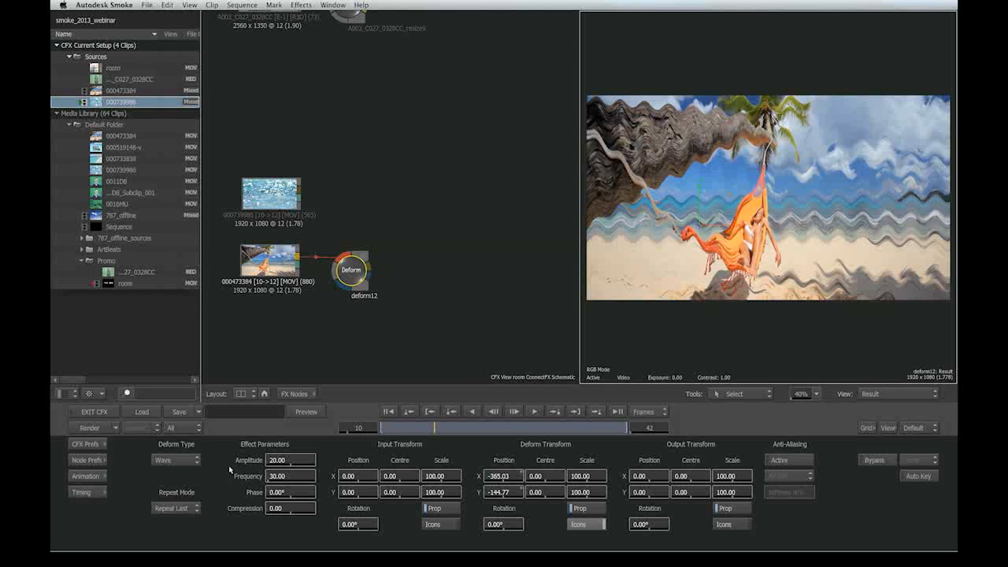
pyautogui.moveTo(370, 270); pyautogui.dragTo(375, 270)
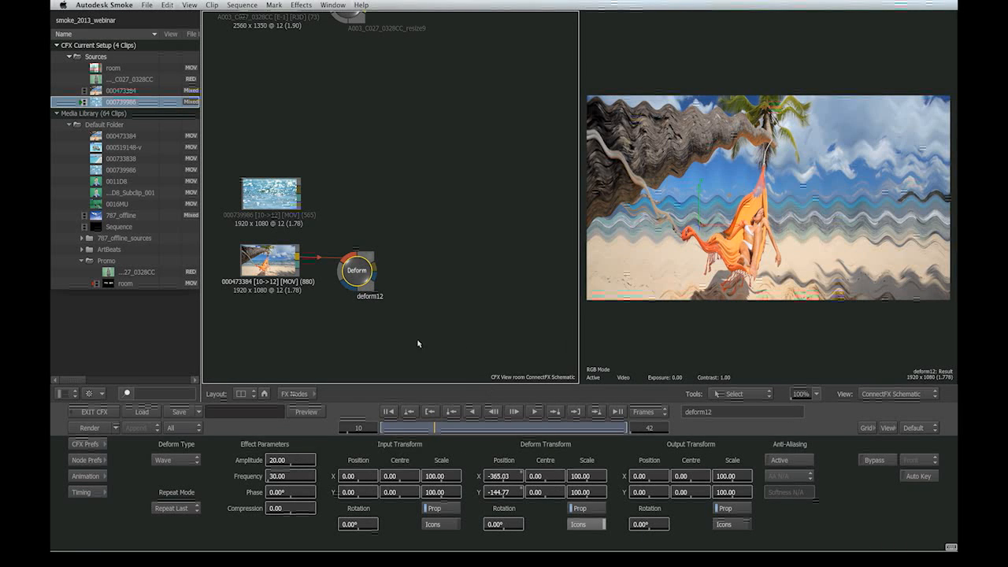
pyautogui.press('Delete')
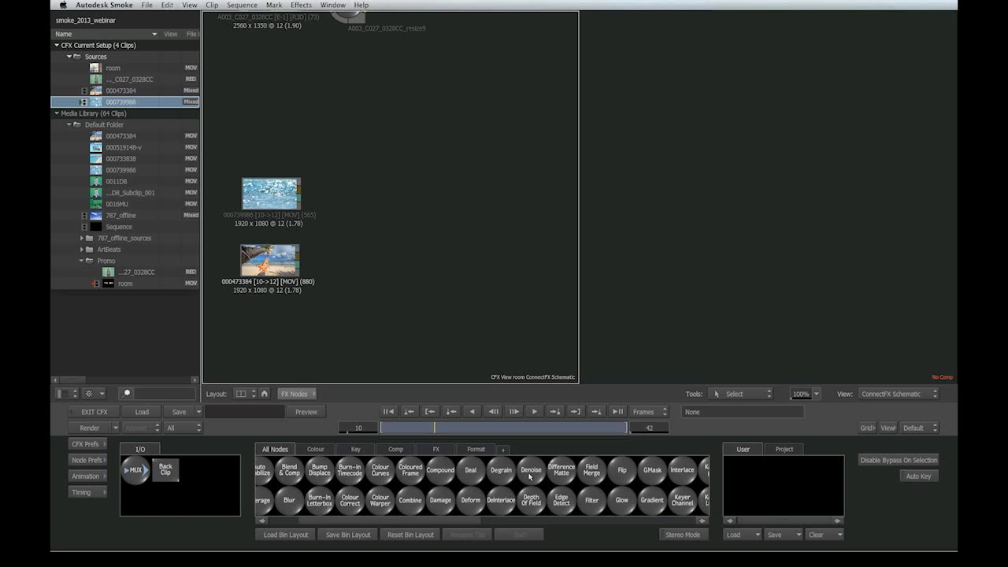
# - Add a Denoise node, link the 000473384 clip to its front input and open its parameters
pyautogui.moveTo(527, 474); pyautogui.dragTo(372, 272)
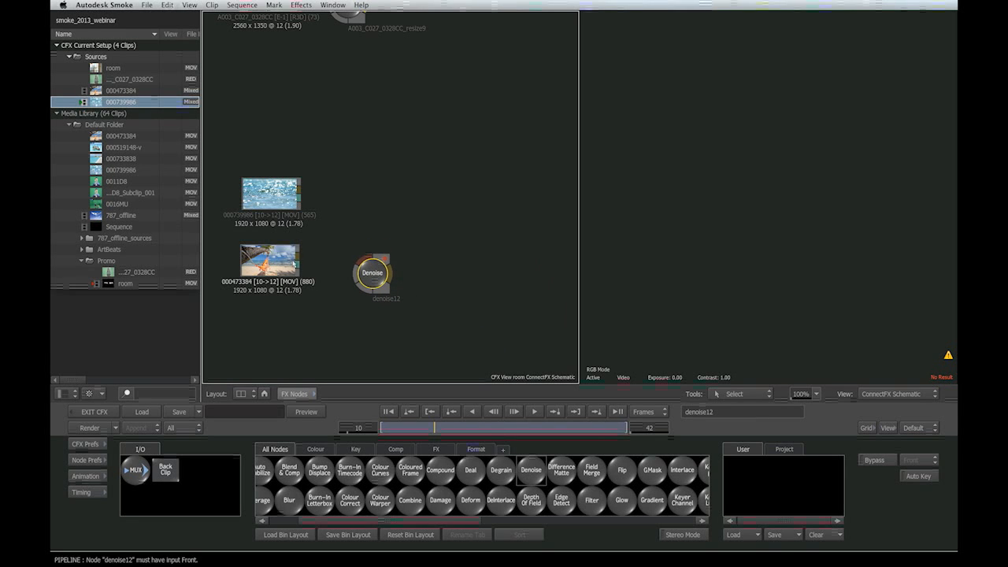
pyautogui.moveTo(299, 259); pyautogui.dragTo(366, 263)
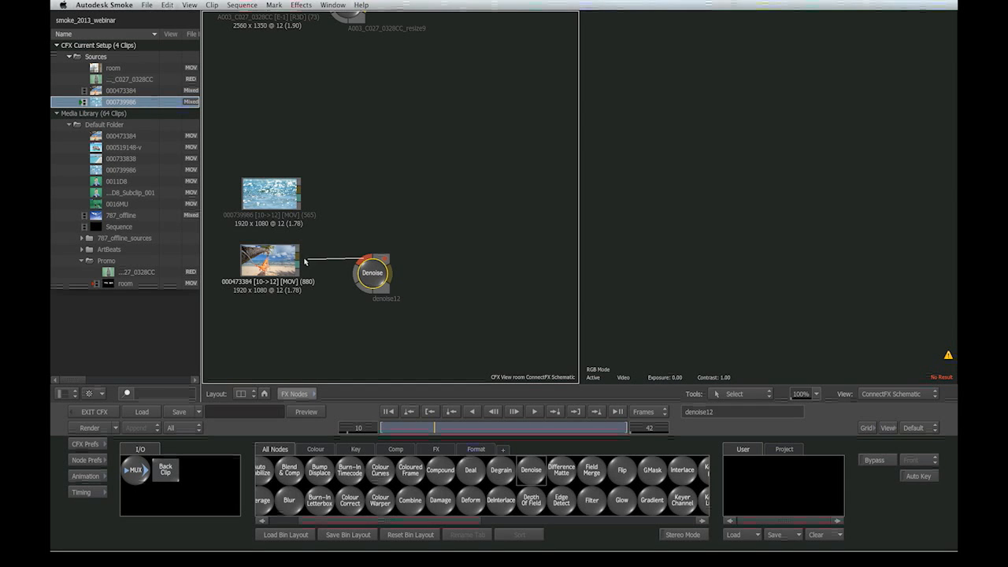
pyautogui.doubleClick(373, 280)
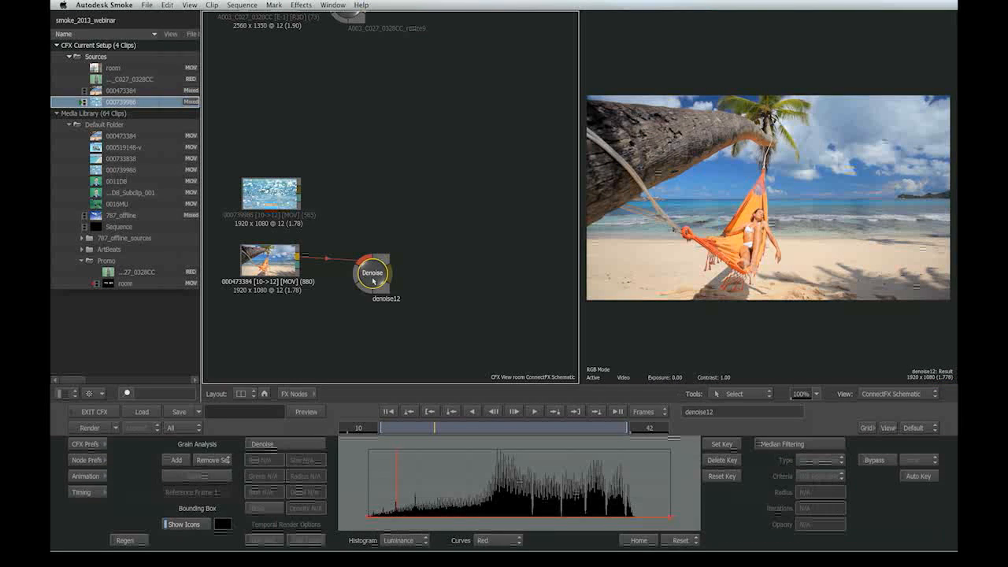
# - Enable the Denoise option to view its noise removal settings, disable it again and delete the Denoise node
pyautogui.click(250, 443)
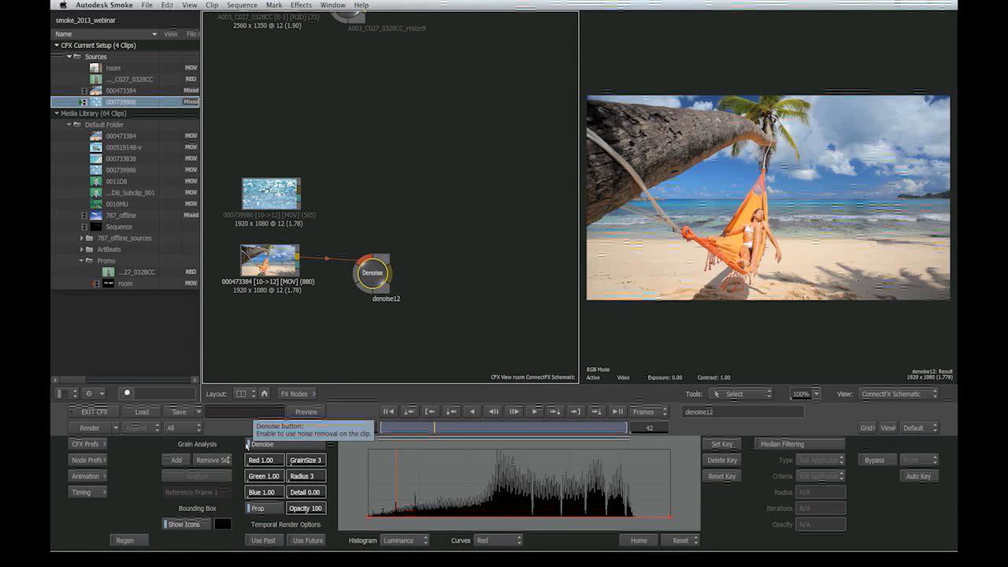
pyautogui.click(248, 444)
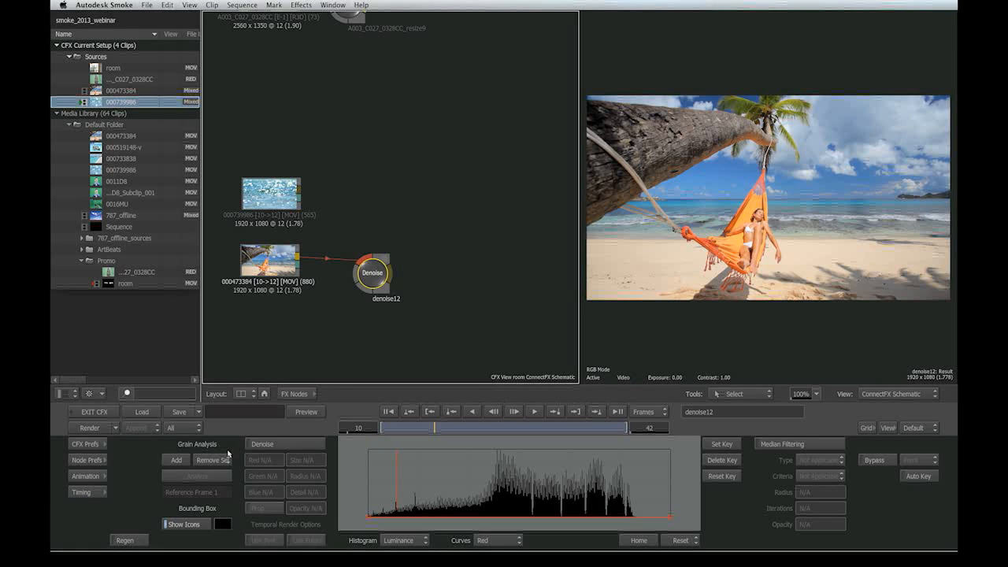
pyautogui.press('Delete')
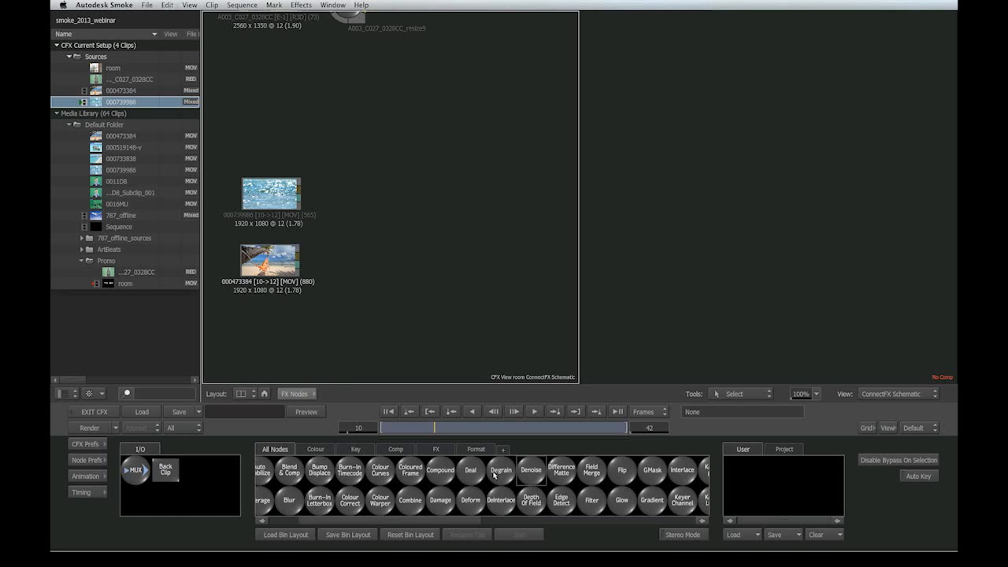
# - Connect an Edge Detect node to the 000473384 clip and open its parameters
pyautogui.moveTo(534, 472); pyautogui.dragTo(447, 473)
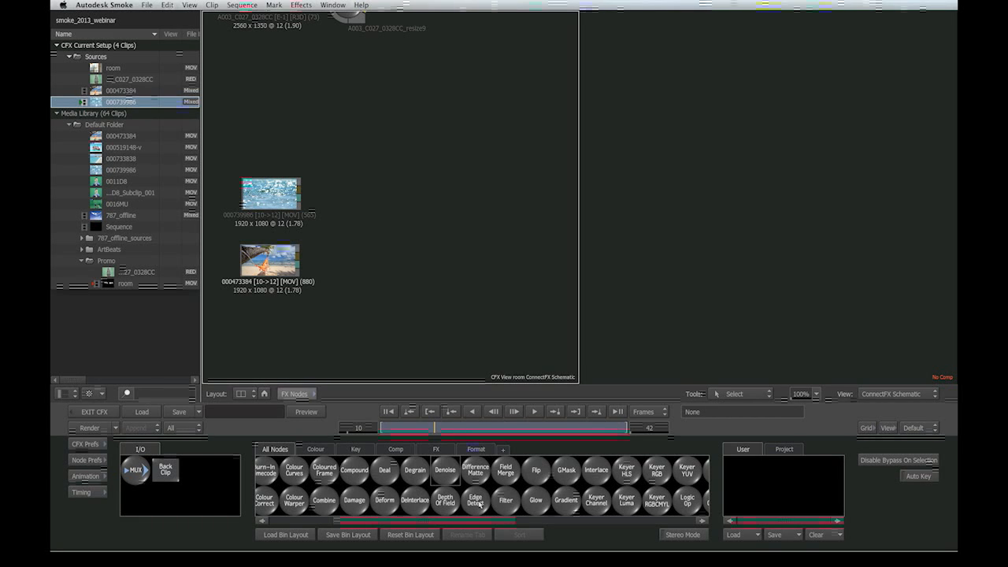
pyautogui.moveTo(477, 504); pyautogui.dragTo(368, 281)
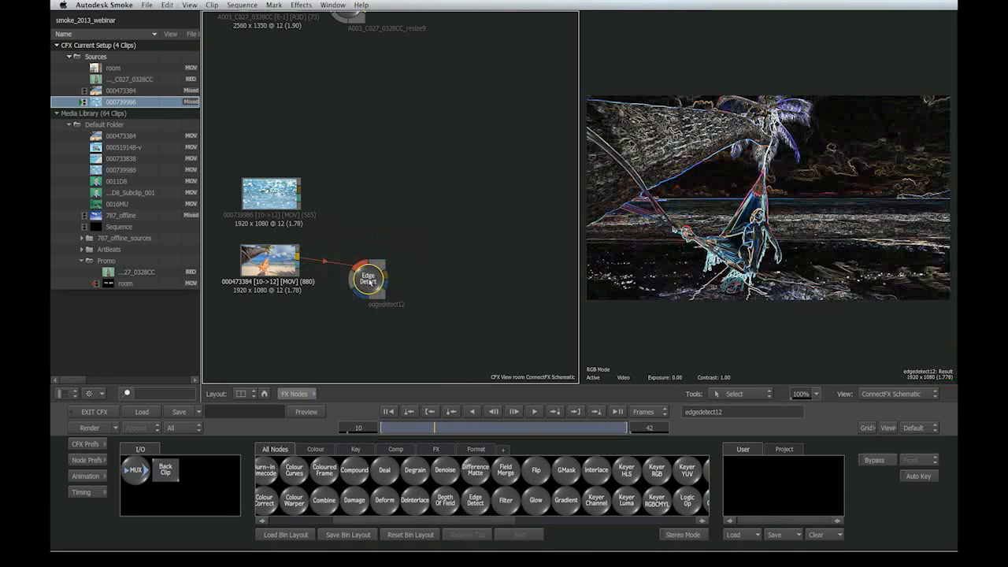
pyautogui.click(368, 281)
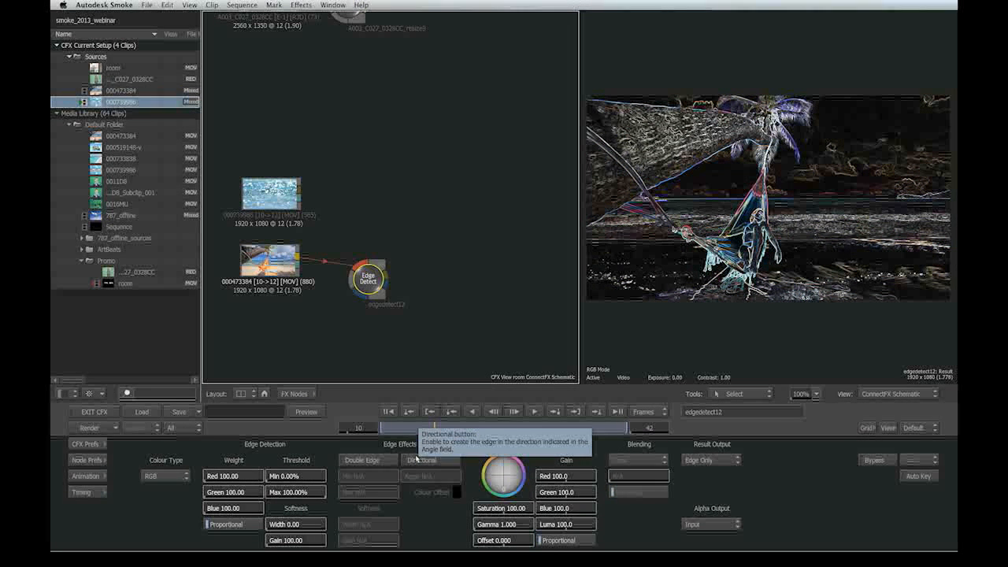
# - Try the Mono colour type on the Edge Detect node, then delete the node
pyautogui.click(165, 475)
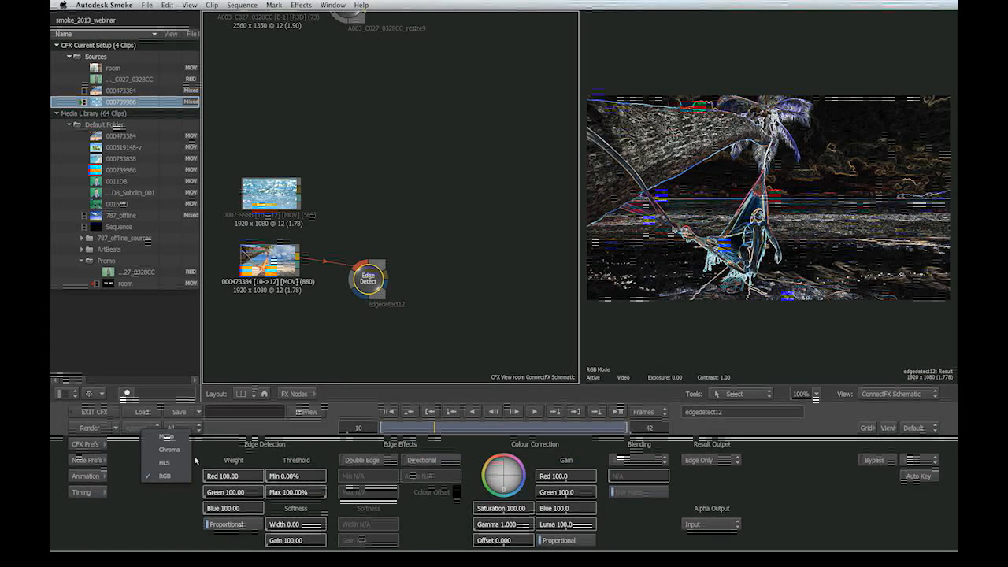
pyautogui.click(176, 439)
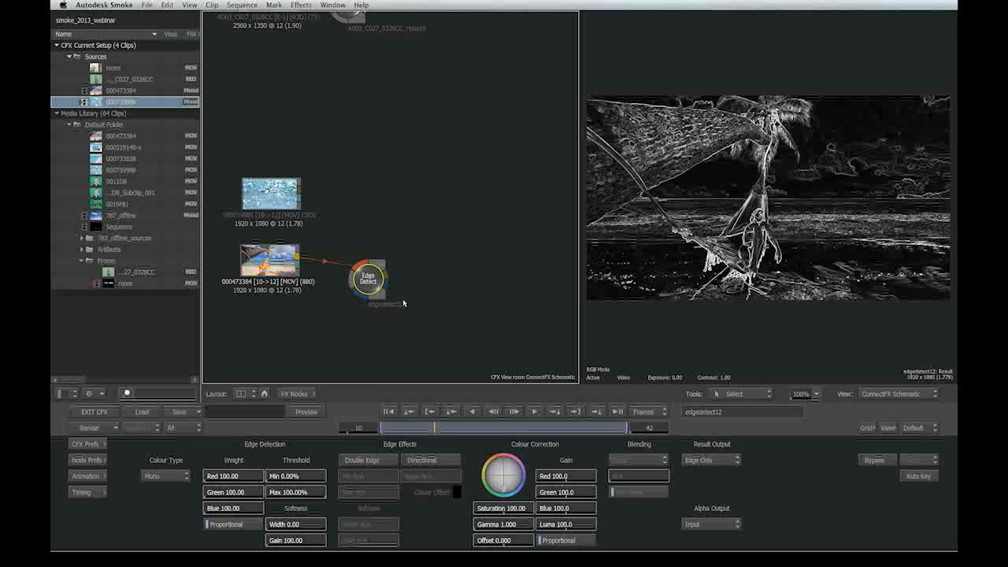
pyautogui.moveTo(369, 280); pyautogui.dragTo(436, 549)
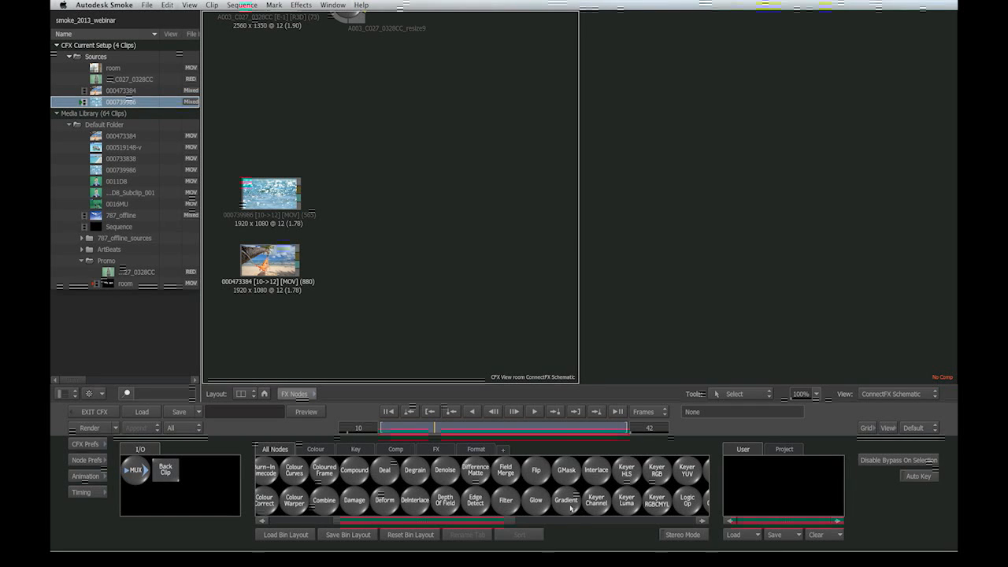
# - Add a Glow node and a GMask node fed by the 000473384 clip, link the GMask output to Glow's matte input and open the GMask parameters
pyautogui.moveTo(537, 503); pyautogui.dragTo(432, 319)
pyautogui.moveTo(432, 501); pyautogui.dragTo(404, 274)
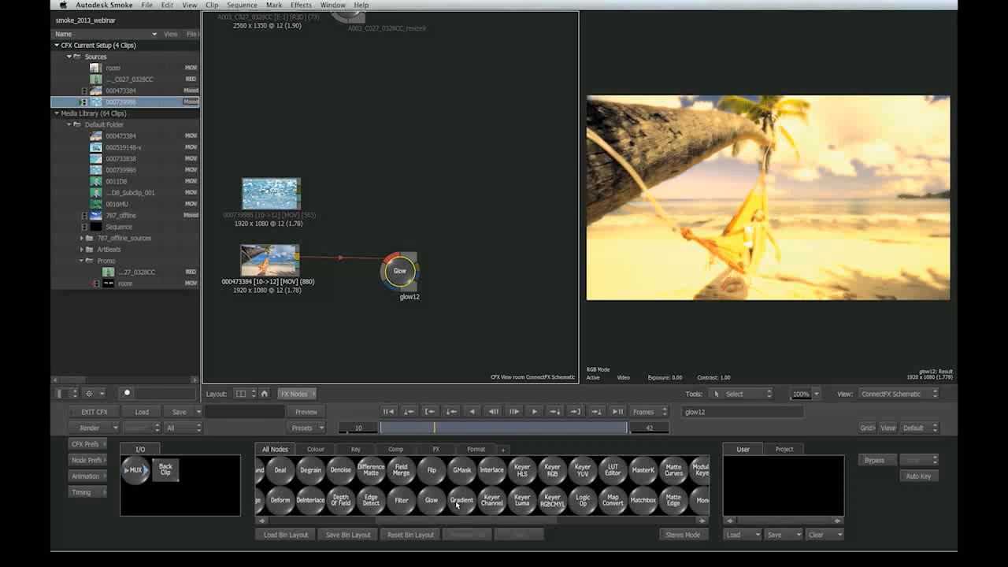
pyautogui.moveTo(459, 473); pyautogui.dragTo(297, 256)
pyautogui.moveTo(355, 323); pyautogui.dragTo(388, 296)
pyautogui.doubleClick(337, 322)
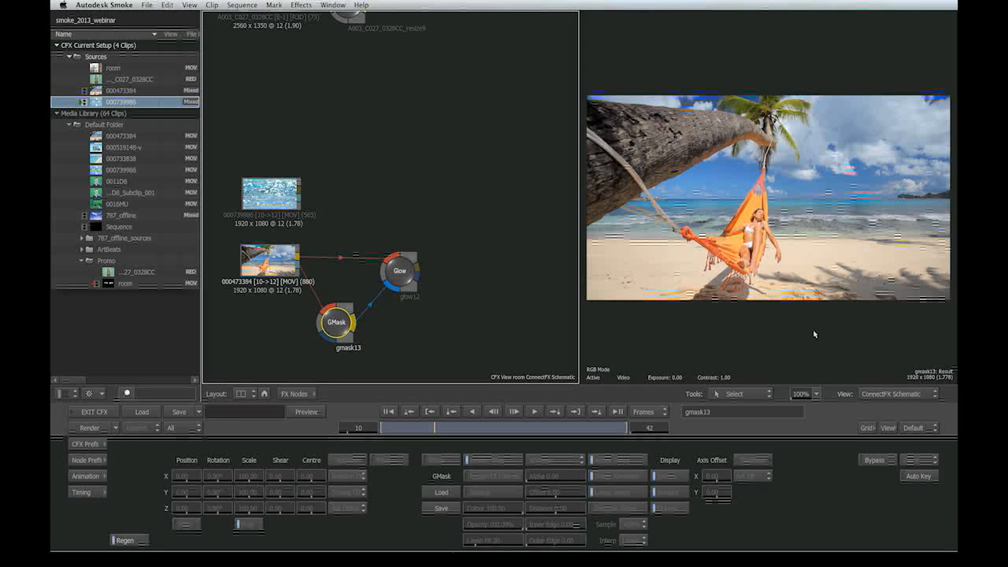
# - Show the GMask's Front view and draw a closed, curved mask shape around the woman in the hammock
pyautogui.click(894, 393)
pyautogui.click(881, 407)
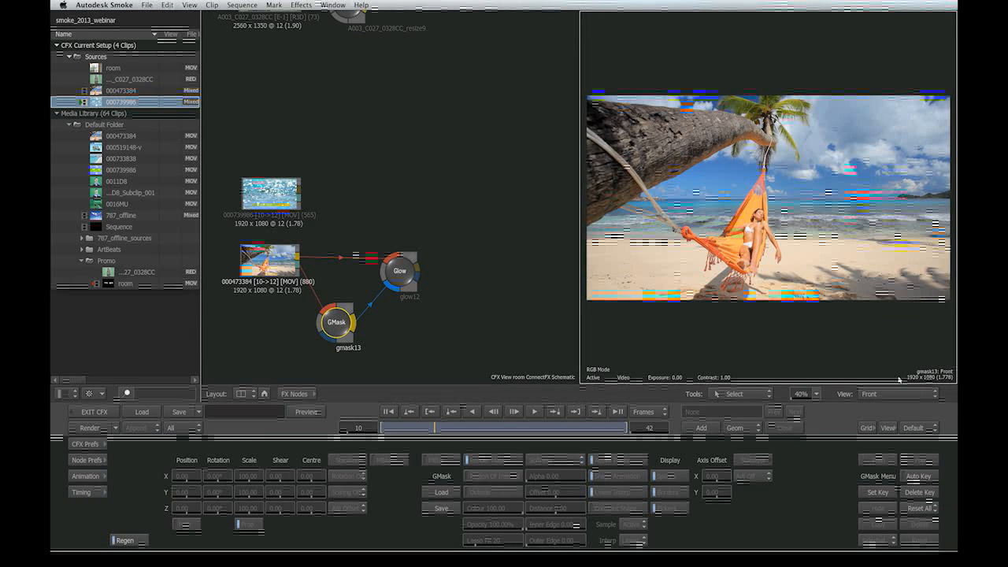
pyautogui.press('F1')
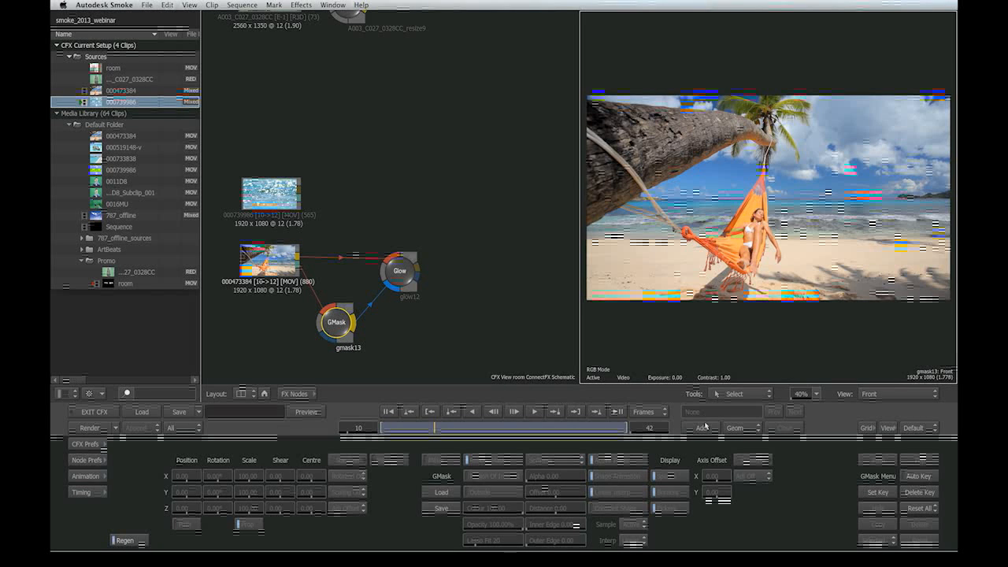
pyautogui.click(702, 427)
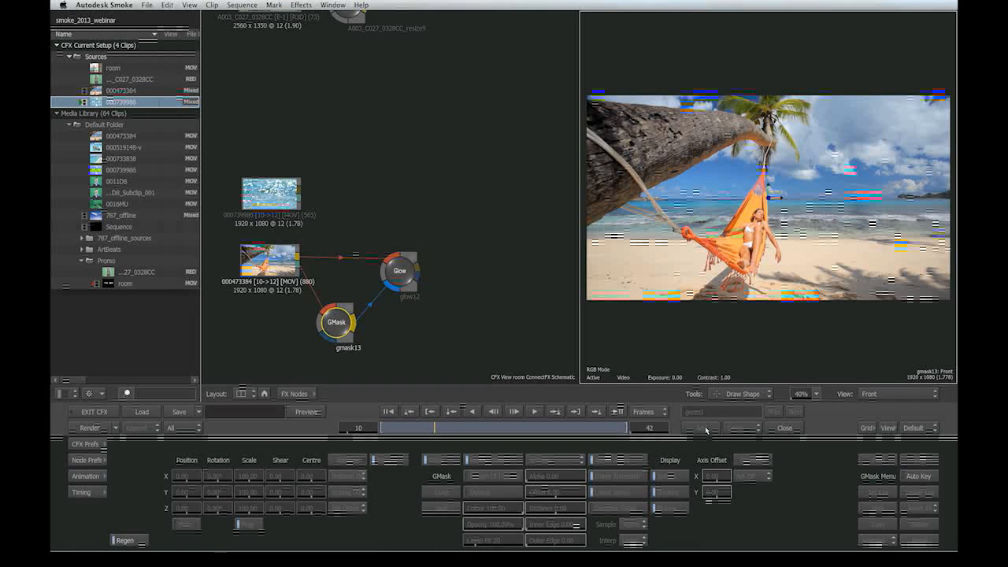
pyautogui.click(762, 147)
pyautogui.click(681, 225)
pyautogui.moveTo(720, 289); pyautogui.dragTo(812, 243)
pyautogui.moveTo(807, 185); pyautogui.dragTo(790, 160)
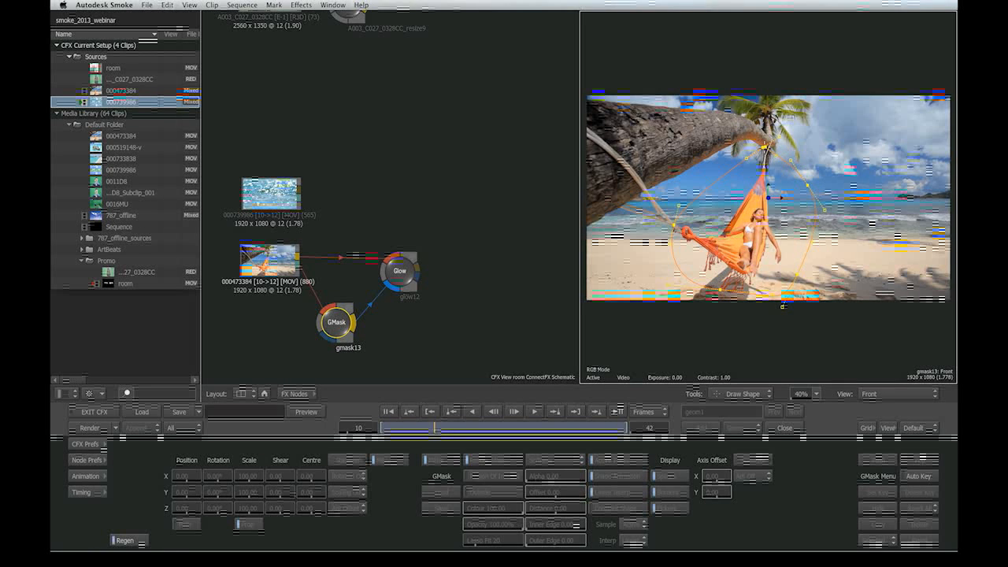
pyautogui.click(764, 147)
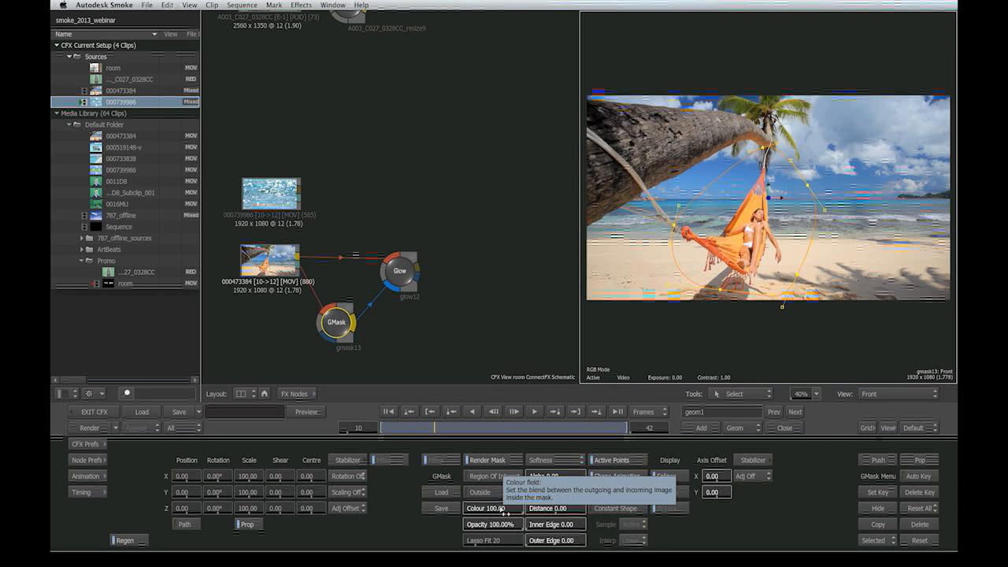
# - Set the mask's softness Offset to -136.00, check the Glow node's result and return to the GMask node
pyautogui.moveTo(553, 495); pyautogui.dragTo(454, 496)
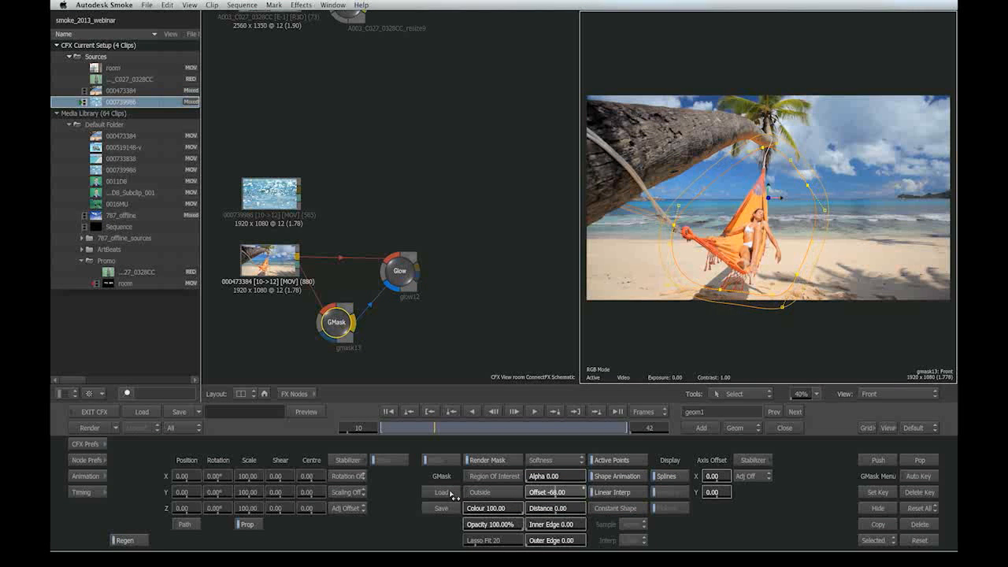
pyautogui.click(400, 271)
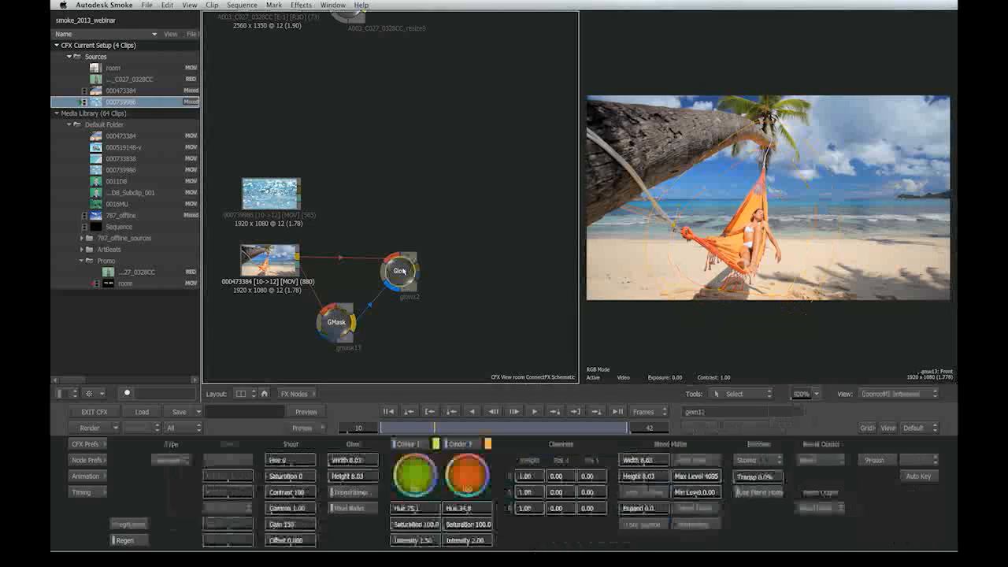
pyautogui.click(337, 323)
# - Try the mask's Colour at 0.00 in the Result view, then restore it to 100.00
pyautogui.moveTo(508, 513); pyautogui.dragTo(202, 463)
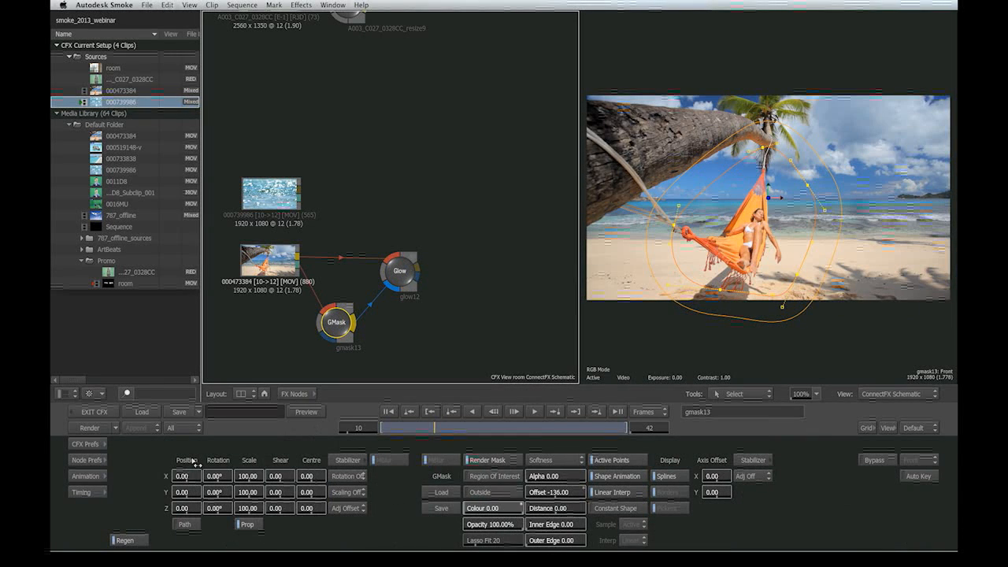
pyautogui.click(822, 331)
pyautogui.press('F3')
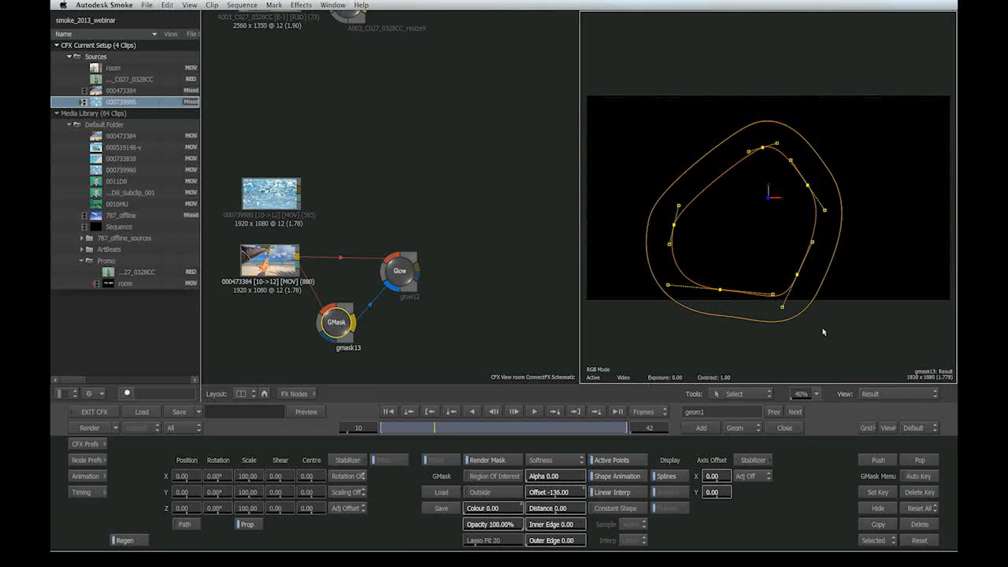
pyautogui.moveTo(502, 511); pyautogui.dragTo(673, 510)
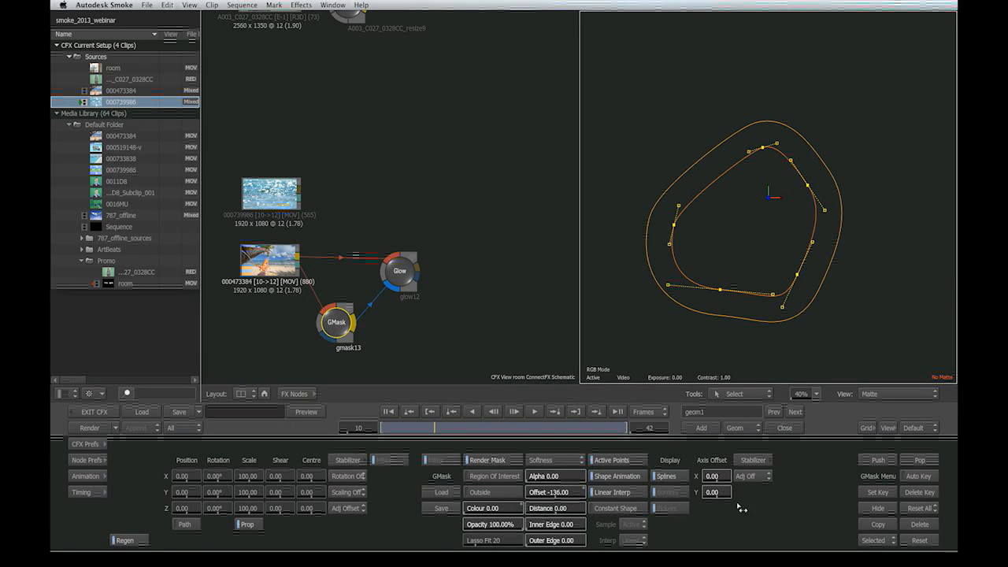
pyautogui.press('F4')
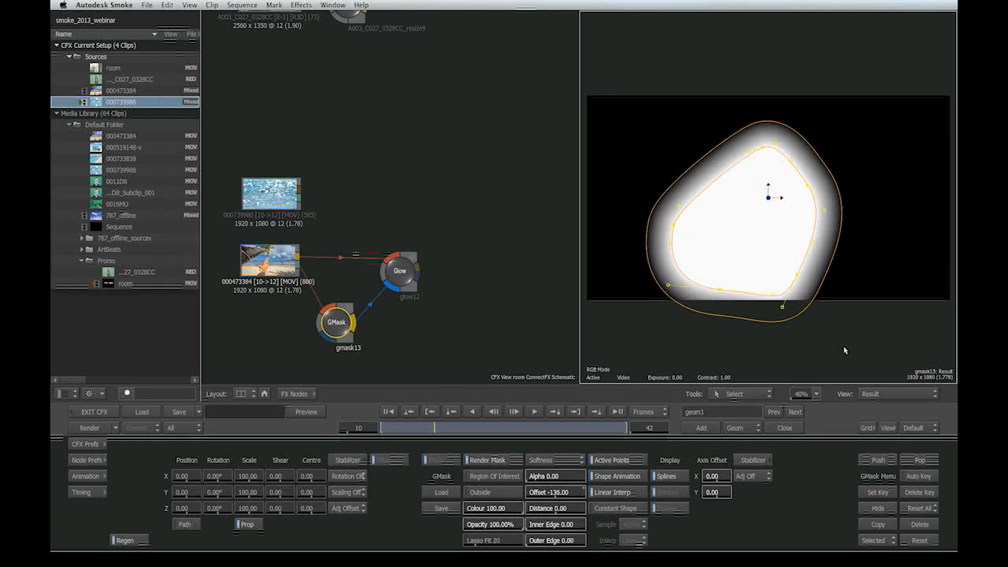
# - Check the masked glow, enable the Outside option on the GMask to invert the mask, and return to the Glow node
pyautogui.click(400, 272)
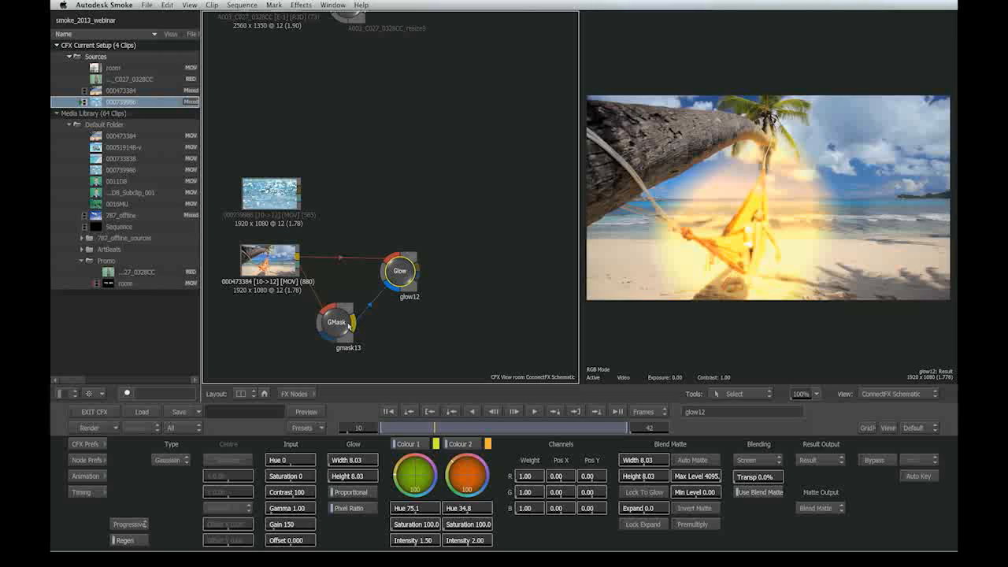
pyautogui.click(345, 324)
pyautogui.click(498, 493)
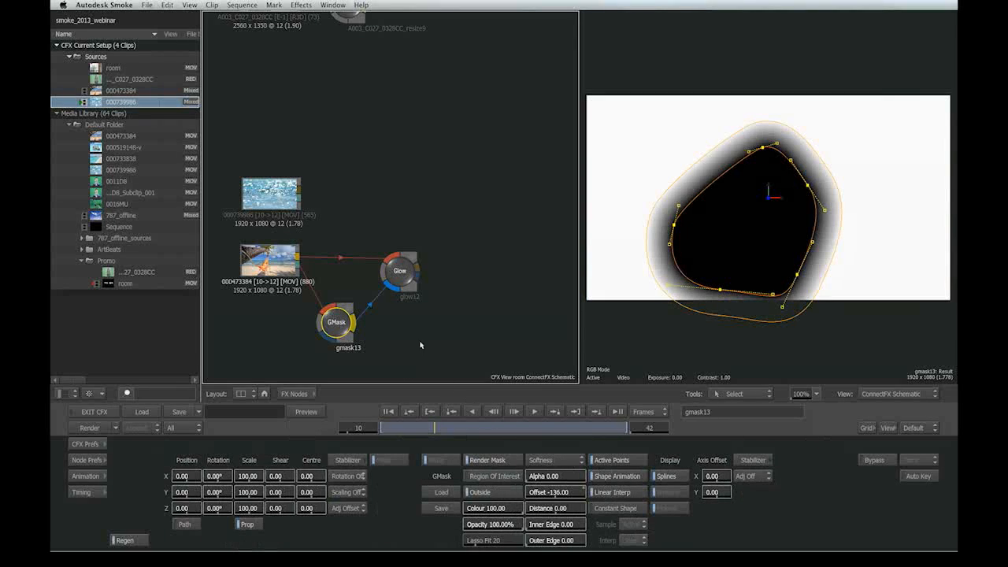
pyautogui.click(408, 277)
pyautogui.moveTo(408, 282); pyautogui.dragTo(430, 293)
# - Set the Glow's Colour 1 to hue 124.6 and saturation 34.2, and Colour 2 to hue 224.8 and saturation 55.6
pyautogui.click(435, 444)
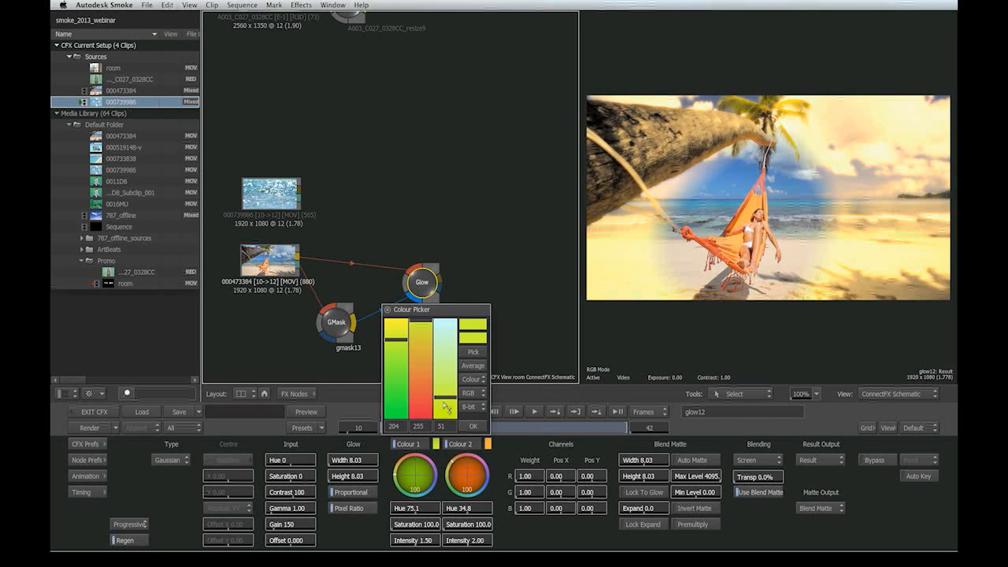
pyautogui.click(414, 330)
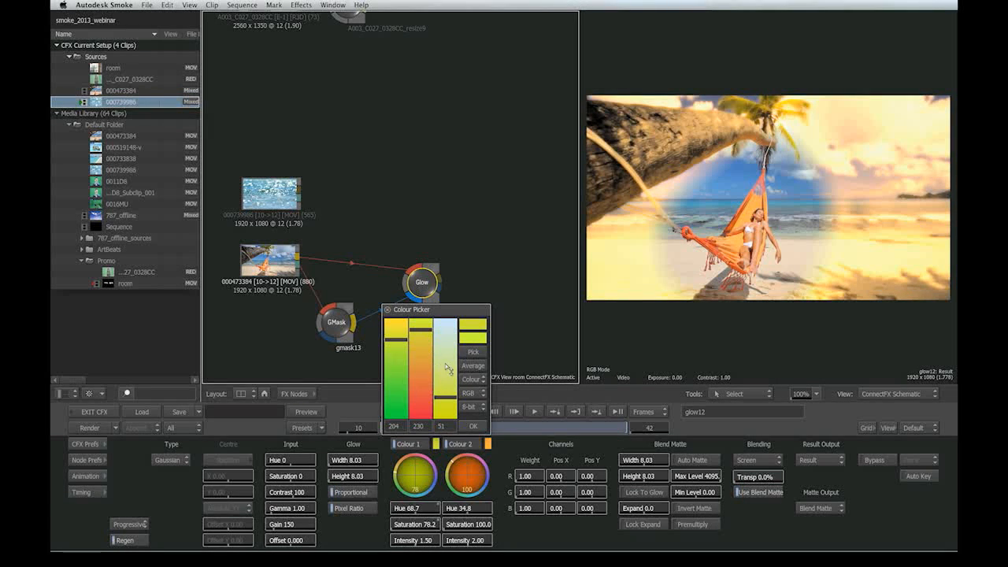
pyautogui.click(450, 339)
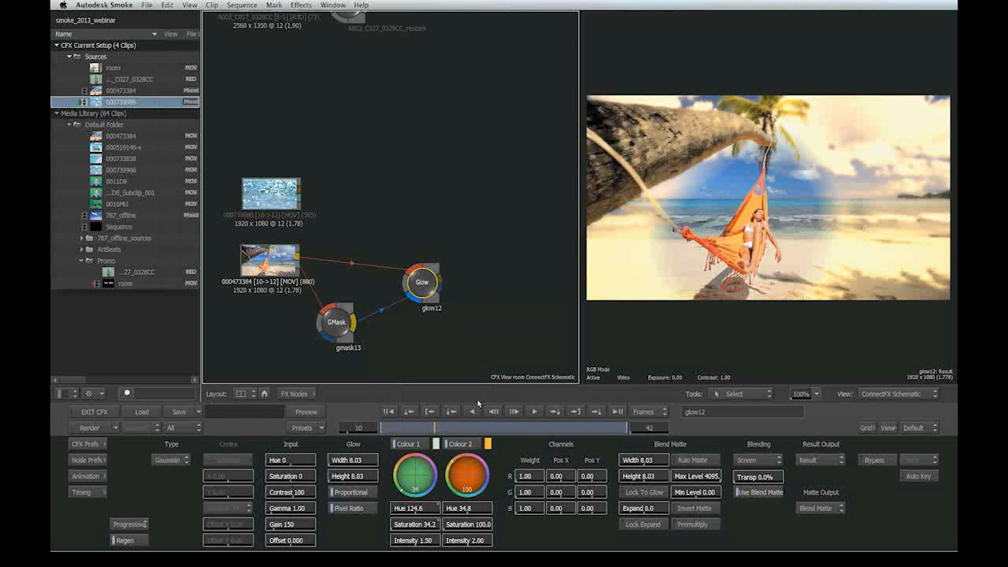
pyautogui.click(488, 444)
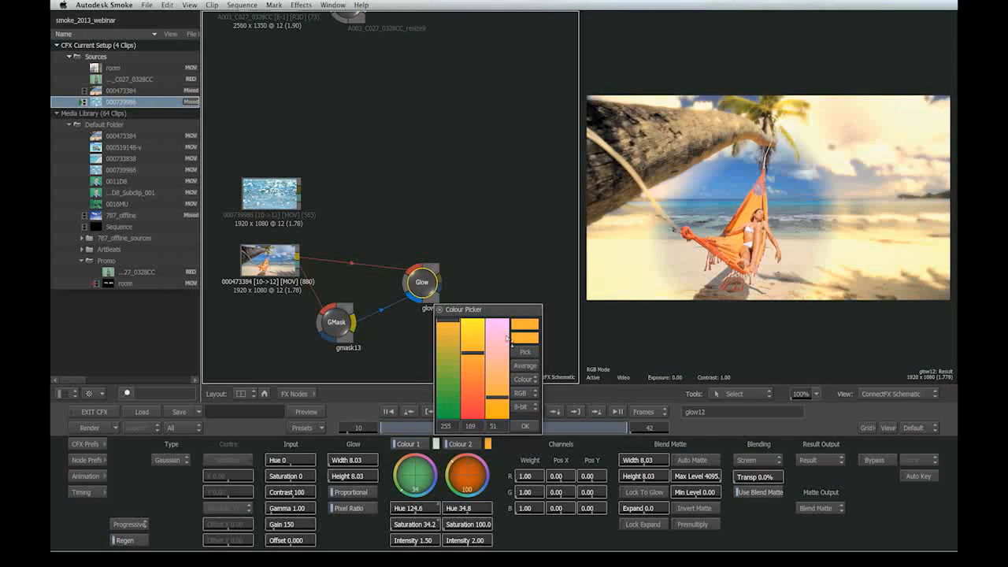
pyautogui.click(499, 332)
pyautogui.click(455, 360)
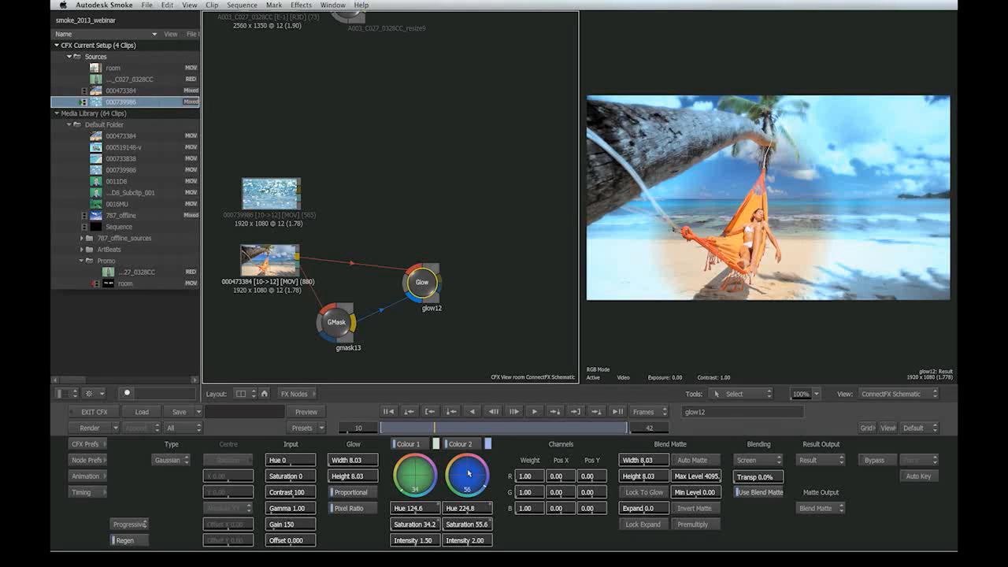
# - Delete the Glow node, move the GMask node closer beneath the 000473384 clip and select that clip
pyautogui.moveTo(418, 261)
pyautogui.mouseDown()
pyautogui.moveTo(392, 262)
pyautogui.moveTo(397, 249)
pyautogui.moveTo(399, 259)
pyautogui.mouseUp()
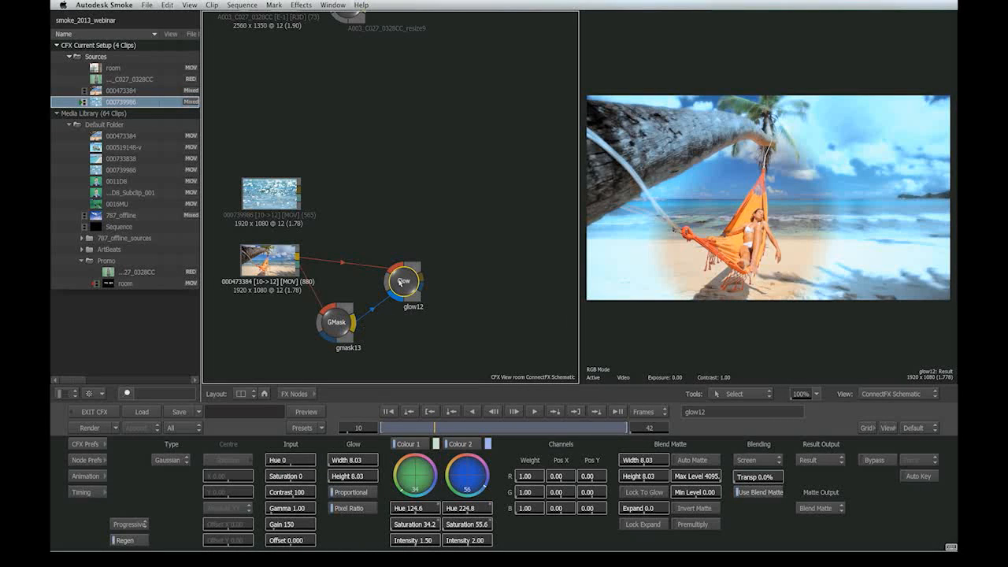
pyautogui.moveTo(406, 285); pyautogui.dragTo(437, 557)
pyautogui.moveTo(339, 325); pyautogui.dragTo(319, 329)
pyautogui.click(267, 266)
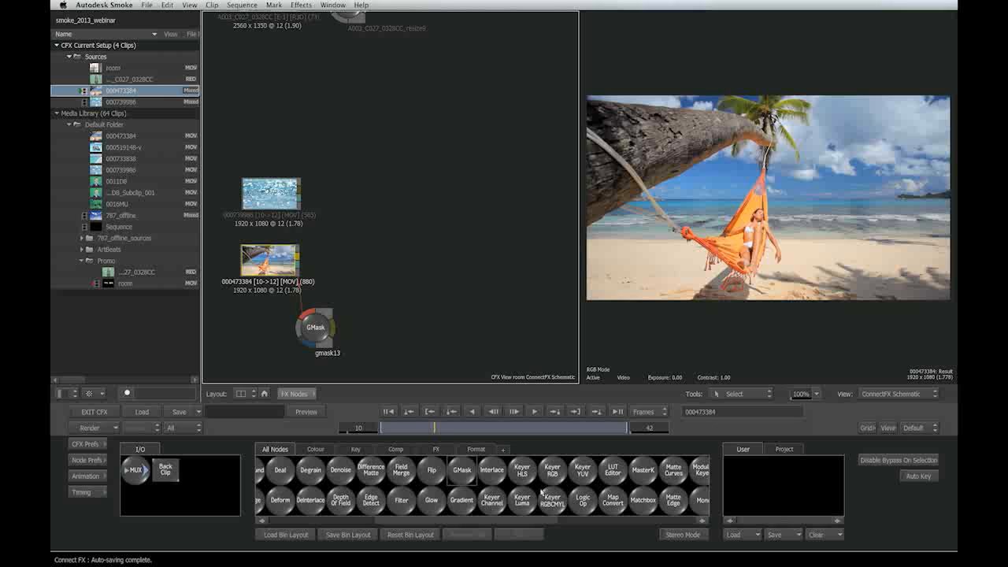
# - Add a Logic Op node with clip 000739986 as front, clip 000473384 as back and GMask as matte, and open its parameters
pyautogui.hscroll(4, 541, 492)
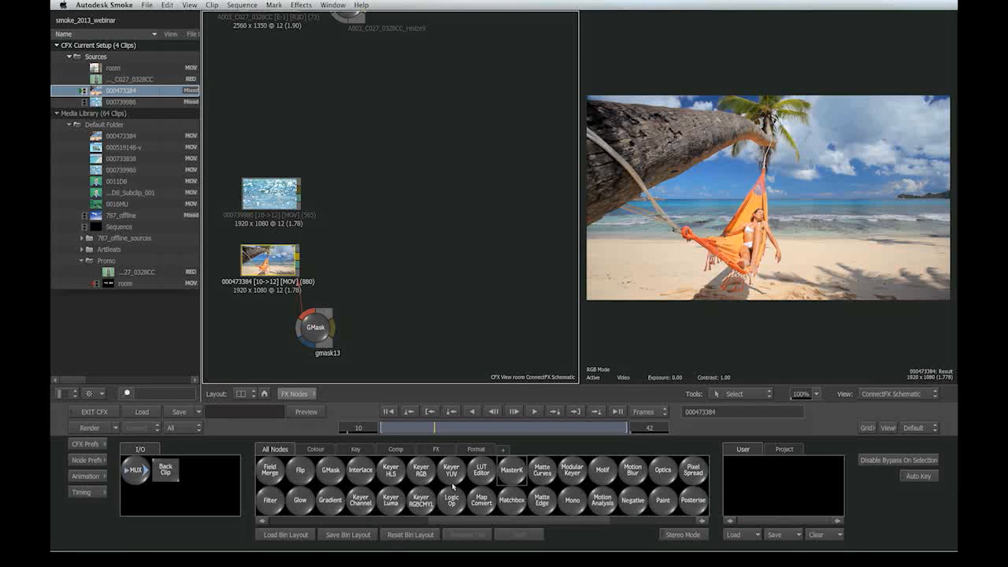
pyautogui.moveTo(451, 505); pyautogui.dragTo(408, 272)
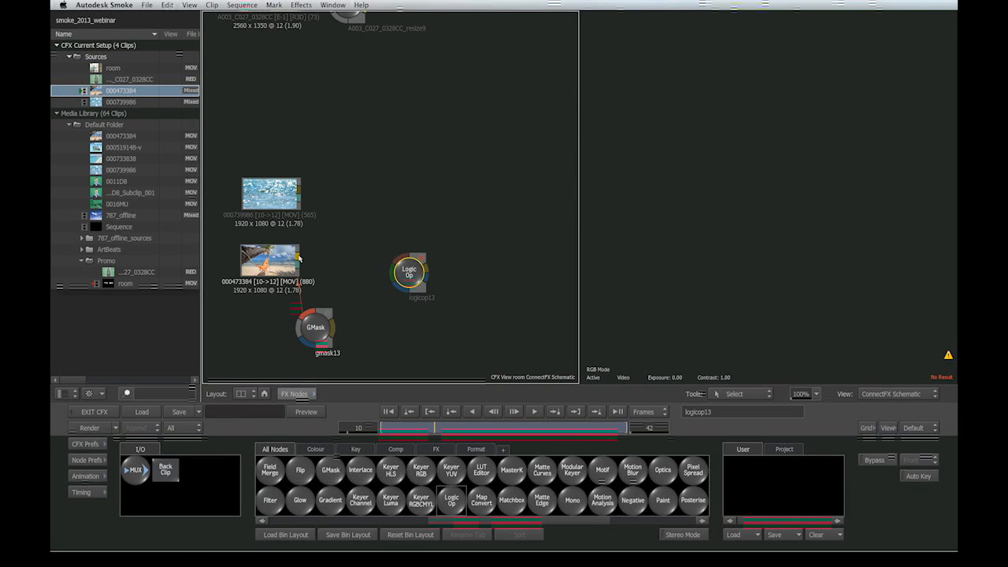
pyautogui.moveTo(300, 261); pyautogui.dragTo(395, 288)
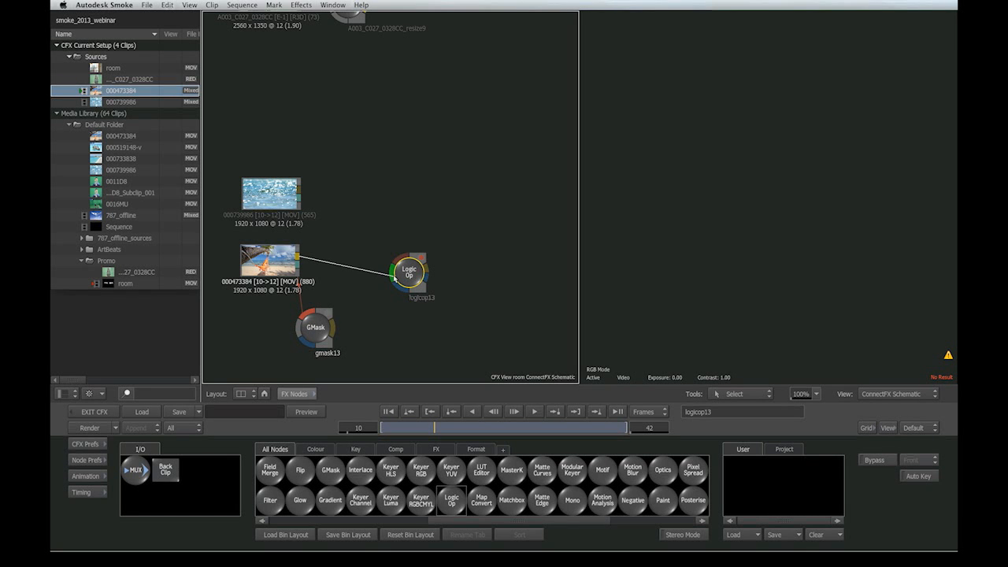
pyautogui.moveTo(299, 192); pyautogui.dragTo(402, 267)
pyautogui.moveTo(337, 336); pyautogui.dragTo(406, 289)
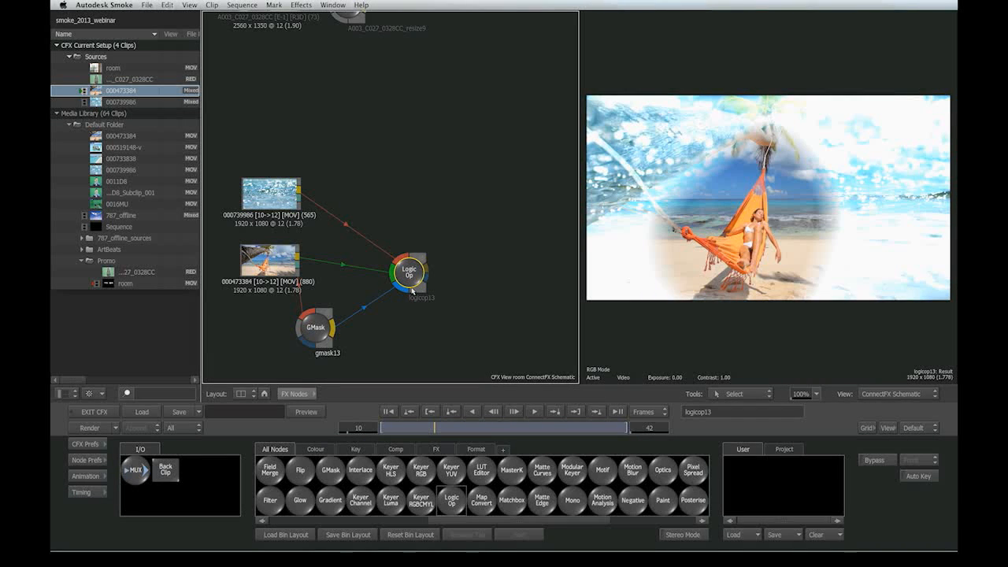
pyautogui.doubleClick(409, 273)
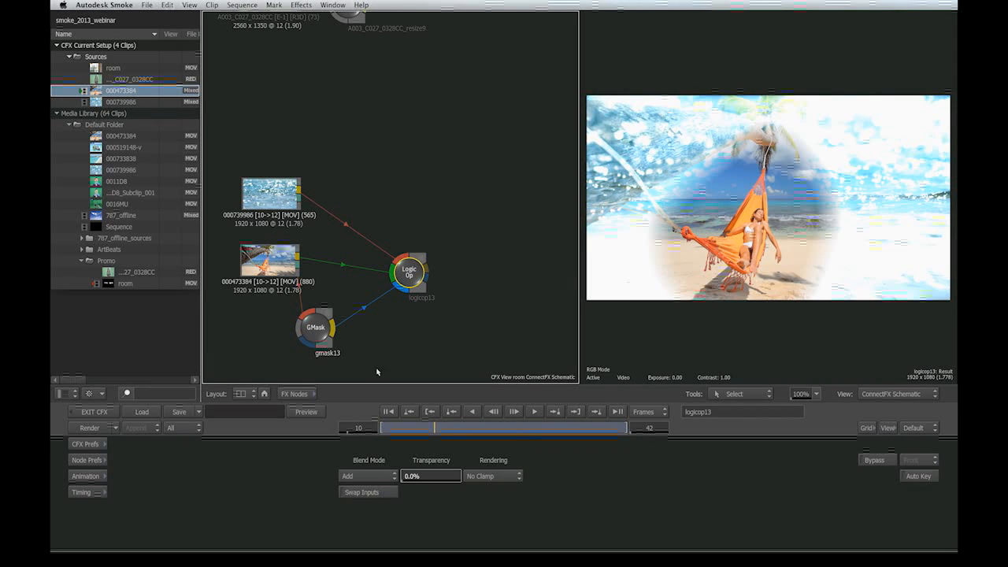
# - Try the Multiply blend mode on the Logic Op node, then delete the node
pyautogui.click(365, 478)
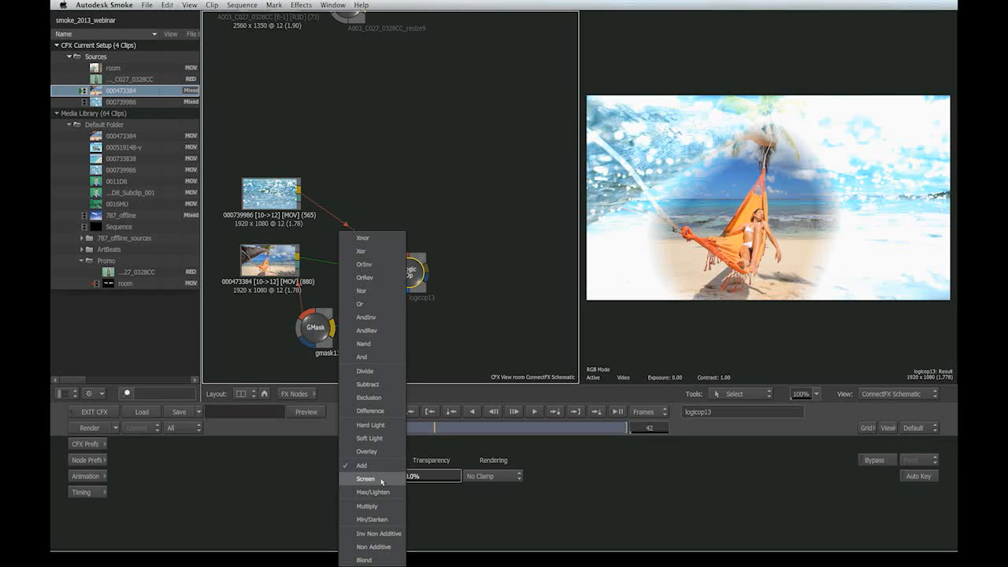
pyautogui.click(374, 505)
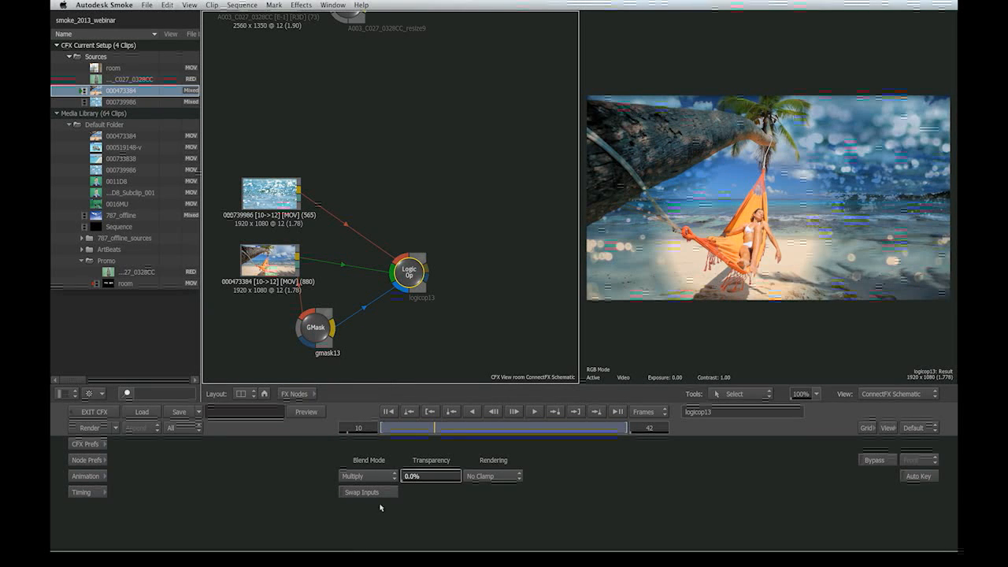
pyautogui.moveTo(414, 279); pyautogui.dragTo(442, 263)
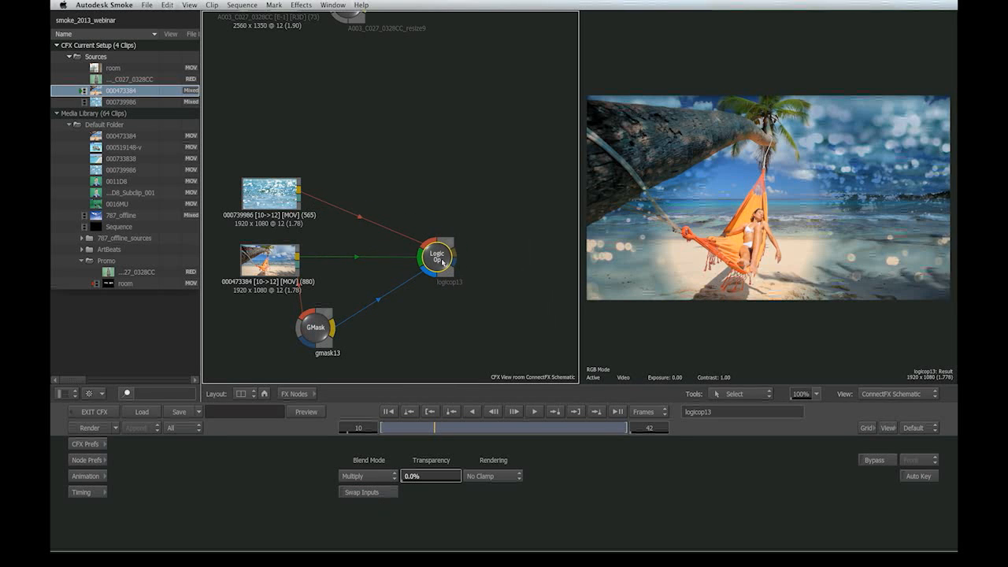
pyautogui.moveTo(442, 263); pyautogui.dragTo(512, 417)
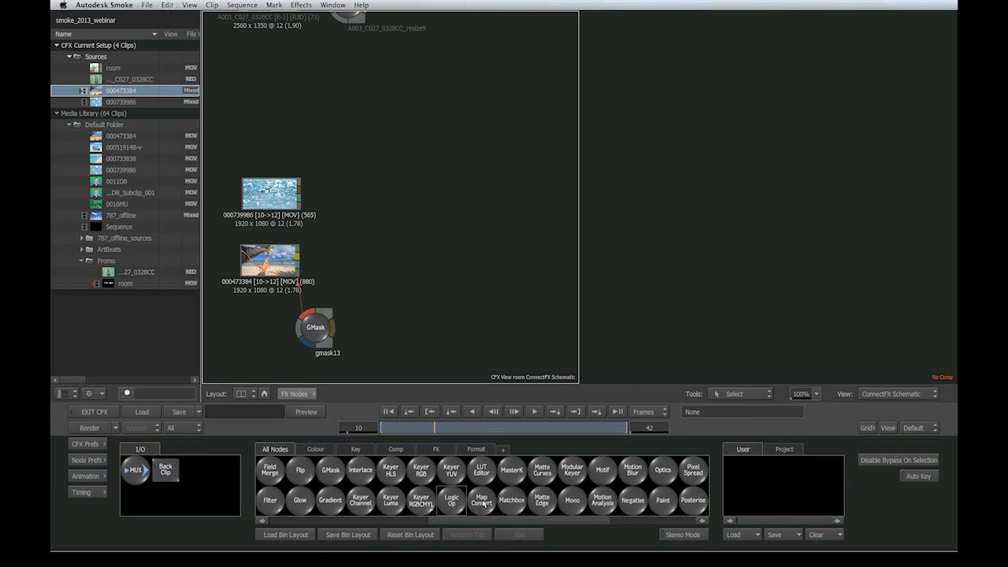
# - Add a Map Convert node to the schematic and open its parameters
pyautogui.moveTo(482, 498); pyautogui.dragTo(424, 303)
pyautogui.doubleClick(425, 303)
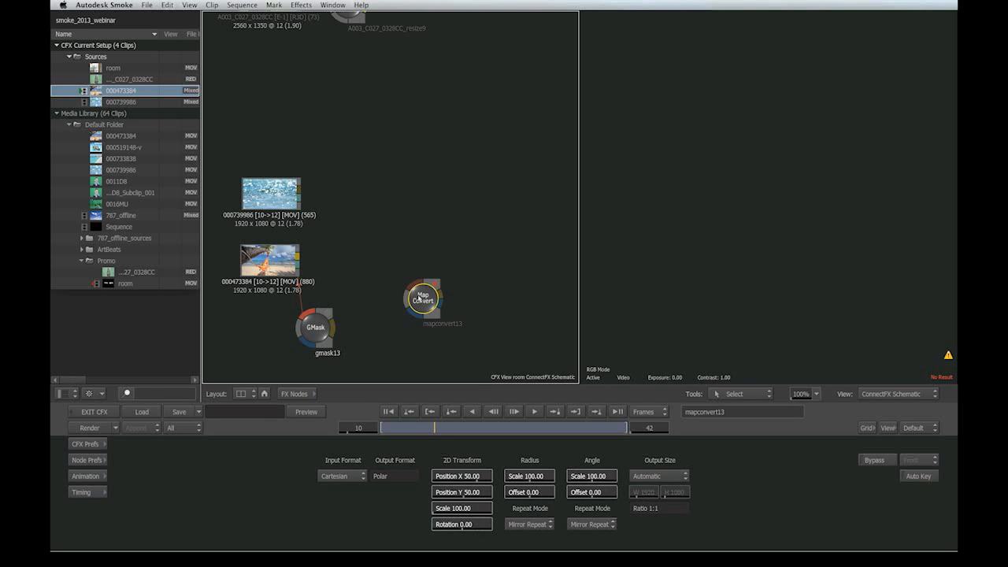
# - Review the Map Convert node's input format options and delete the node from the schematic
pyautogui.click(341, 476)
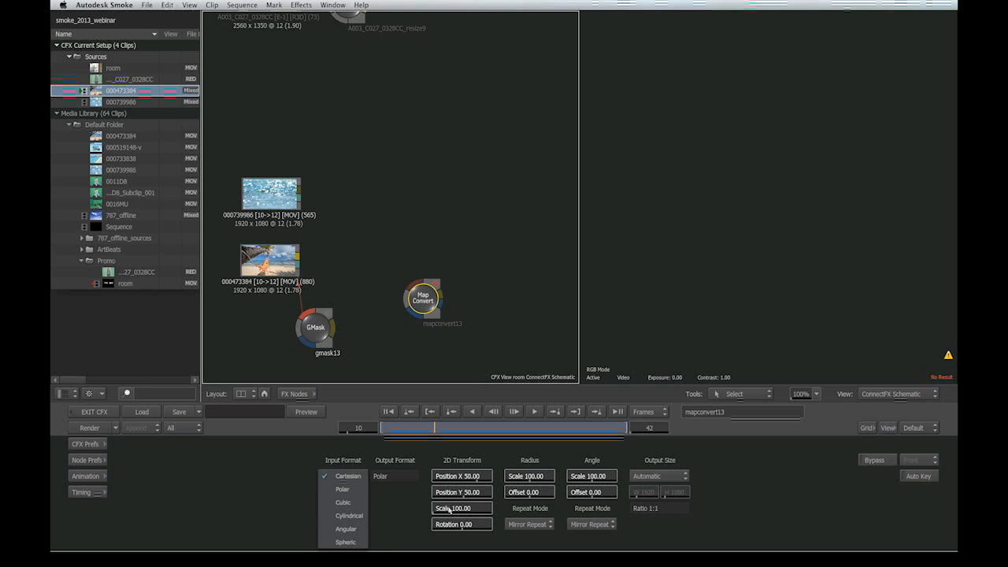
pyautogui.click(652, 463)
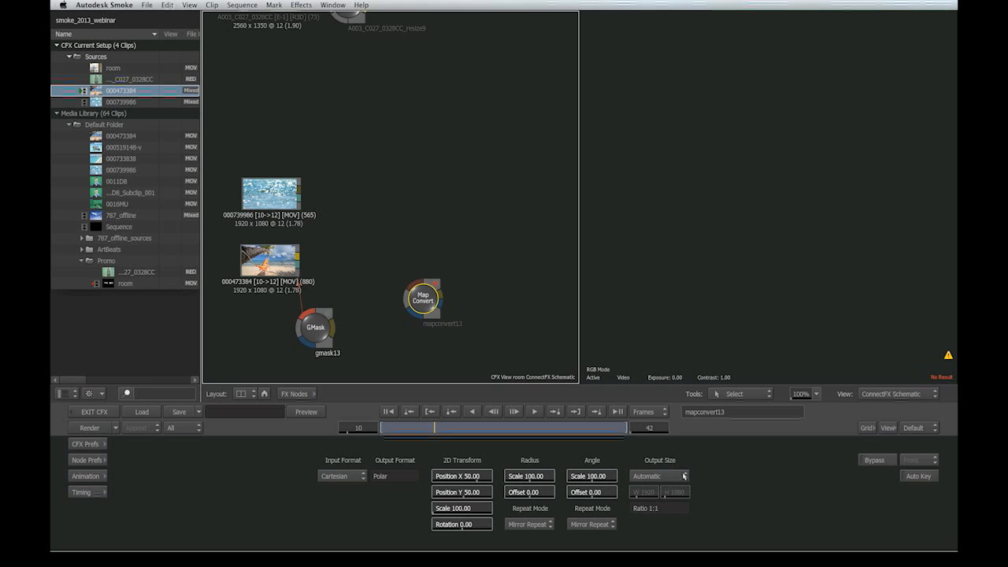
pyautogui.moveTo(433, 290); pyautogui.dragTo(234, 380)
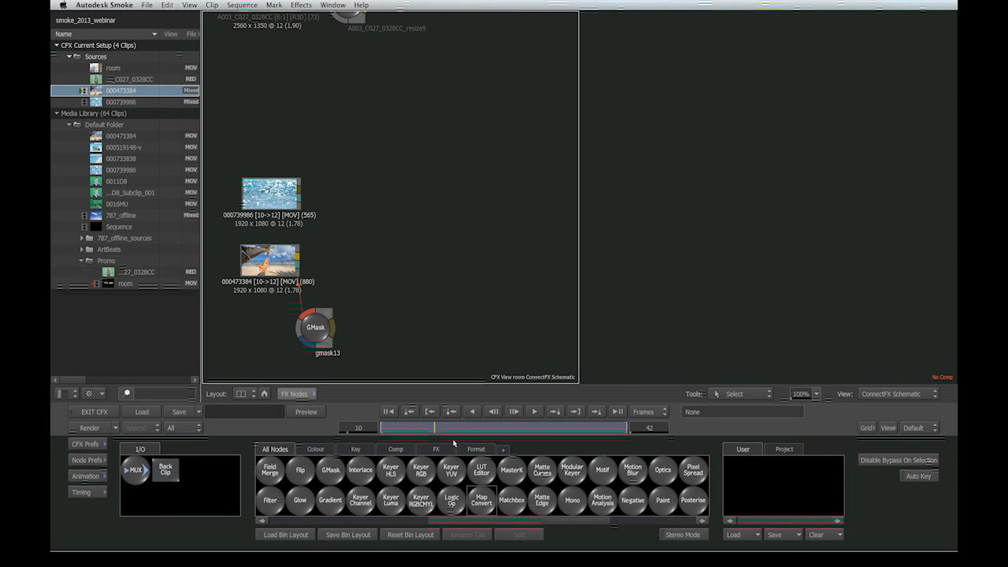
# - Add a Matchbox node fed by clip 000473384 and load the Posterise shader into it
pyautogui.moveTo(511, 499); pyautogui.dragTo(368, 260)
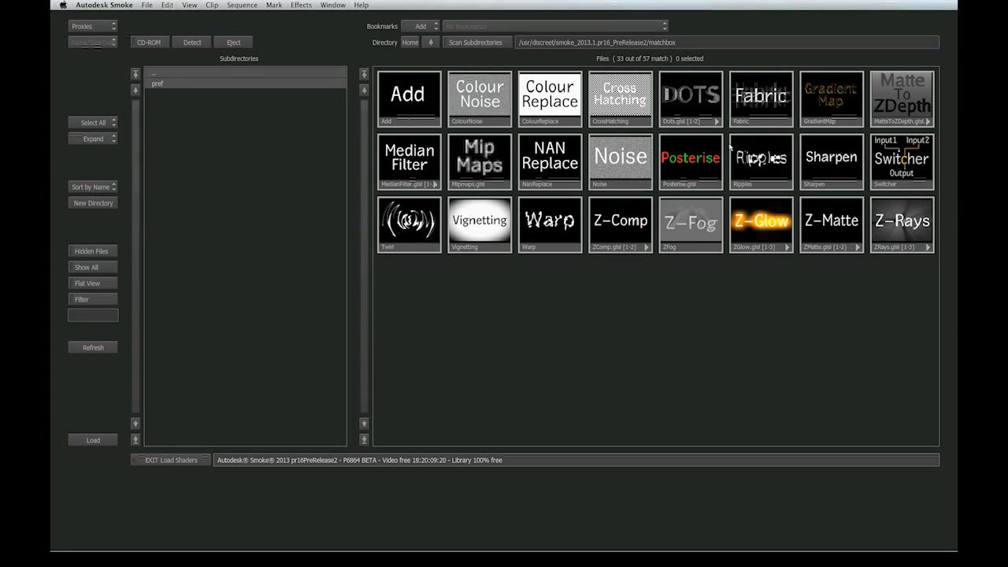
pyautogui.click(760, 241)
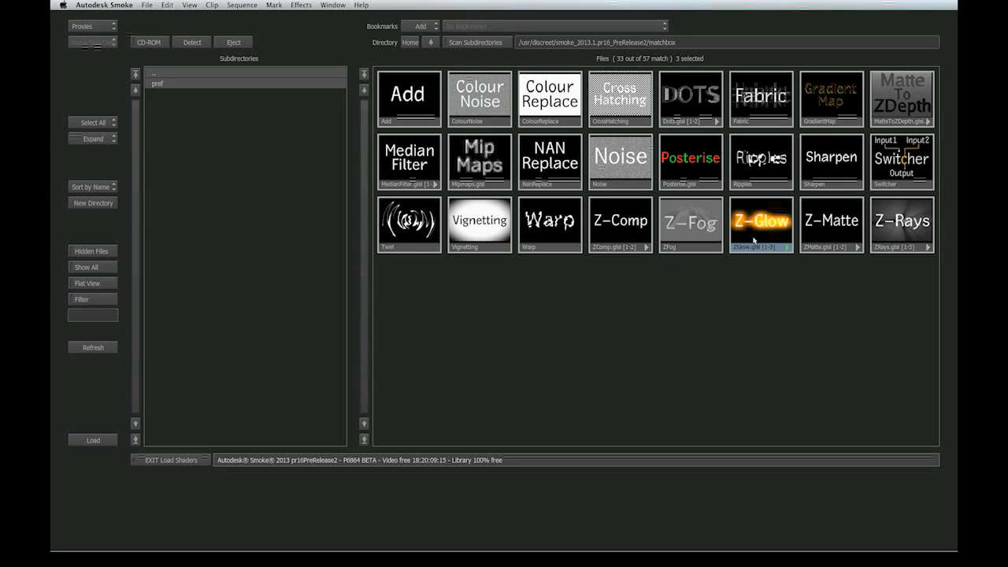
pyautogui.click(476, 247)
pyautogui.click(416, 234)
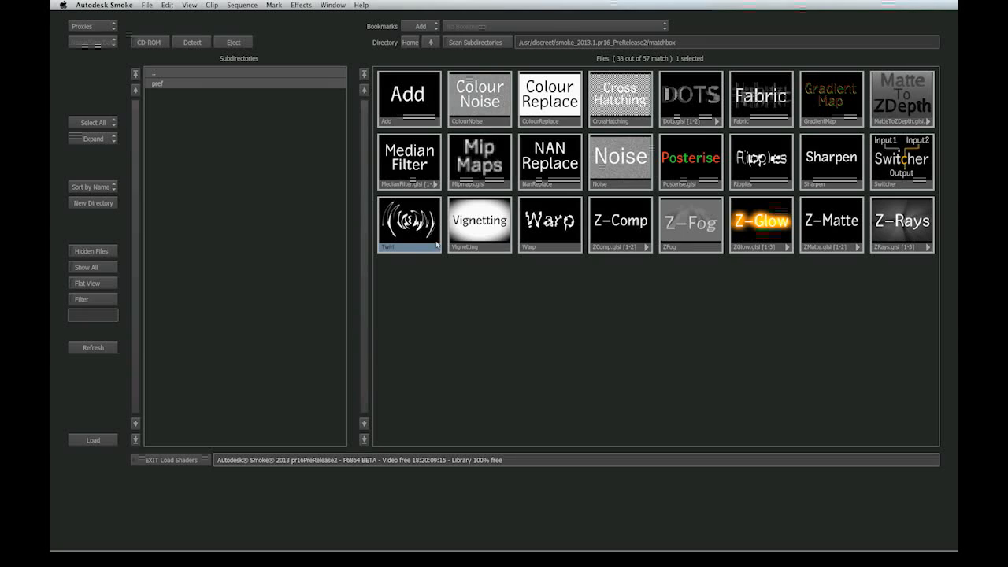
pyautogui.click(546, 110)
pyautogui.click(622, 123)
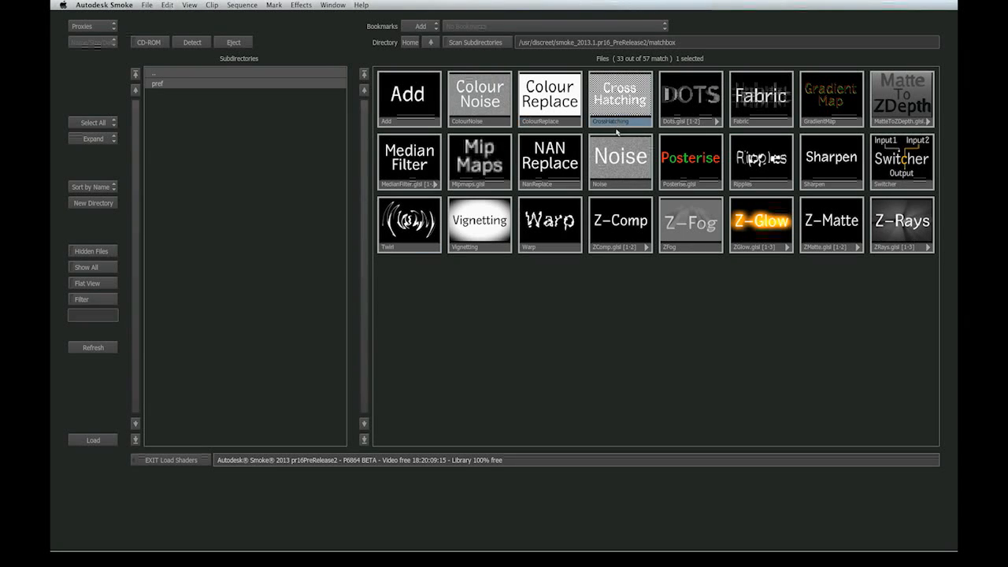
pyautogui.click(688, 192)
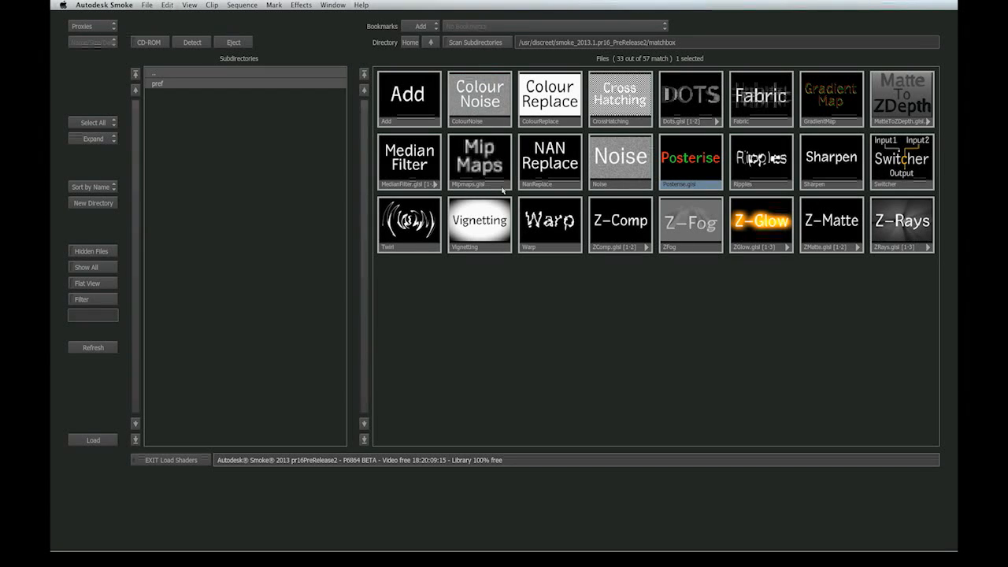
pyautogui.click(117, 441)
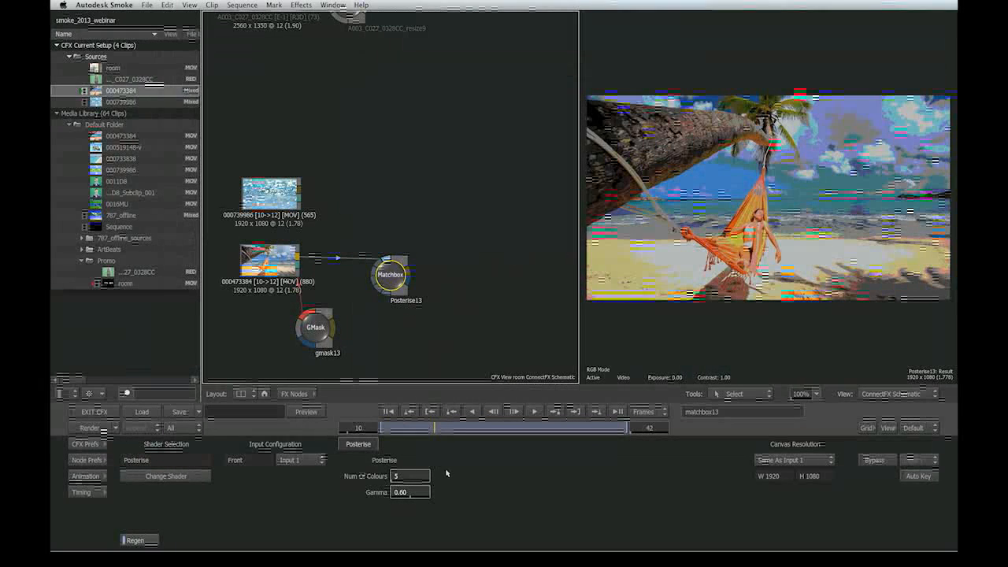
# - Set the Posterise shader to 3 colours with gamma 0.75 and connect clip 000739986 to the Matchbox node
pyautogui.moveTo(426, 477); pyautogui.dragTo(497, 478)
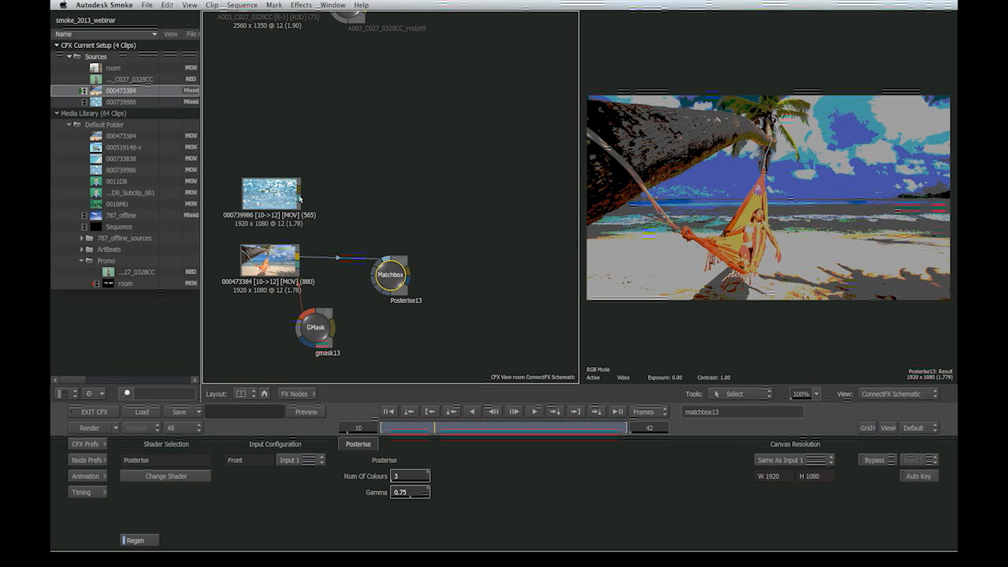
pyautogui.moveTo(300, 192); pyautogui.dragTo(391, 274)
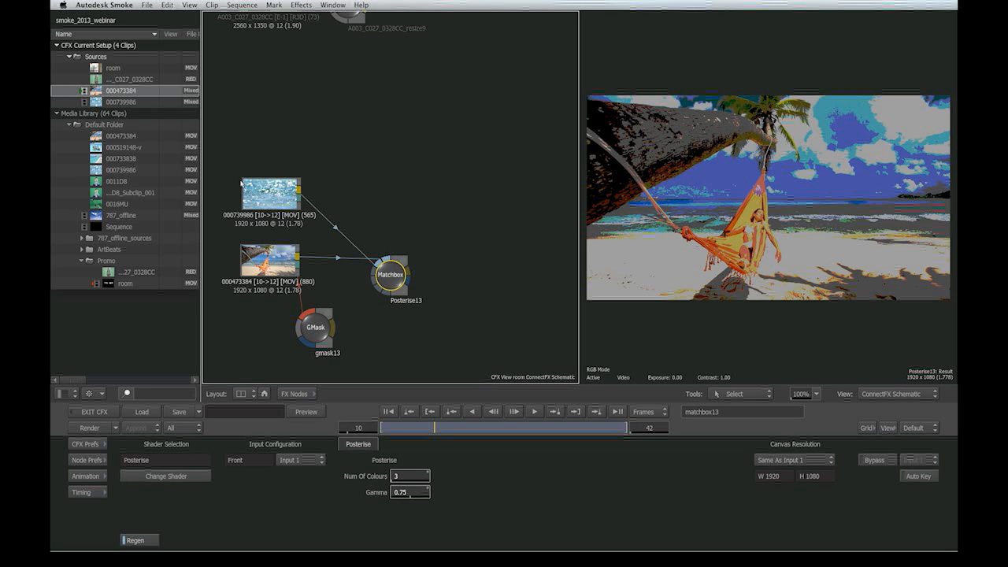
pyautogui.moveTo(256, 183); pyautogui.dragTo(327, 220)
# - Place clip 000739986 directly above clip 000473384 and delete the Matchbox node
pyautogui.click(397, 284)
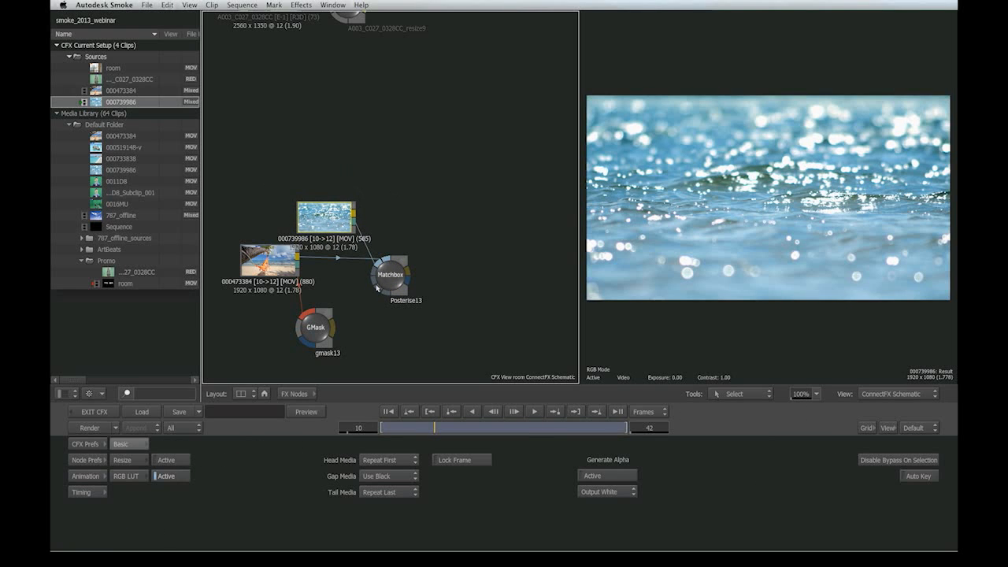
pyautogui.click(626, 493)
pyautogui.moveTo(334, 226); pyautogui.dragTo(274, 221)
pyautogui.moveTo(400, 282); pyautogui.dragTo(441, 488)
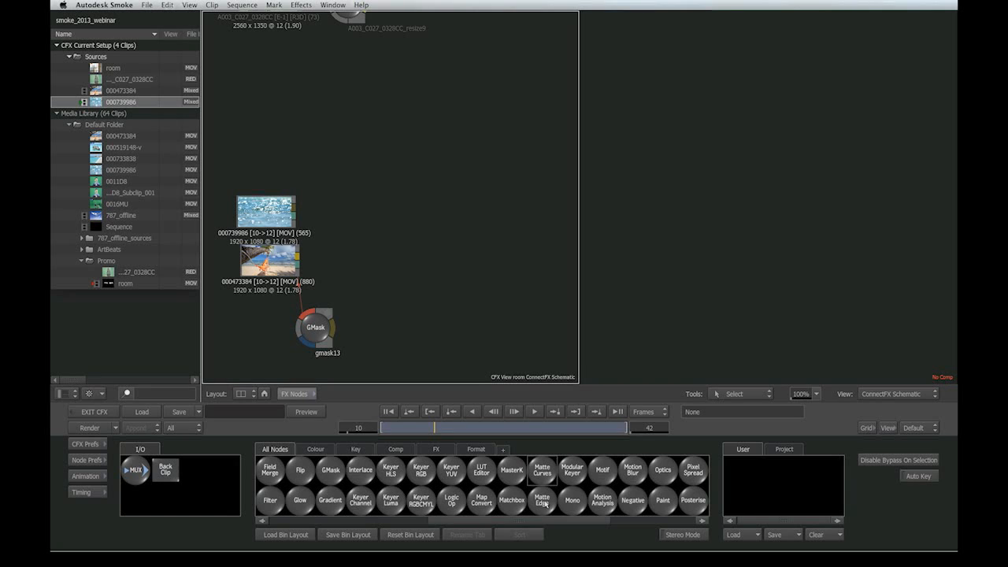
# - Try a Mono node on clip 000739986, view its conversion channel options and delete the node
pyautogui.moveTo(569, 499); pyautogui.dragTo(394, 246)
pyautogui.click(393, 246)
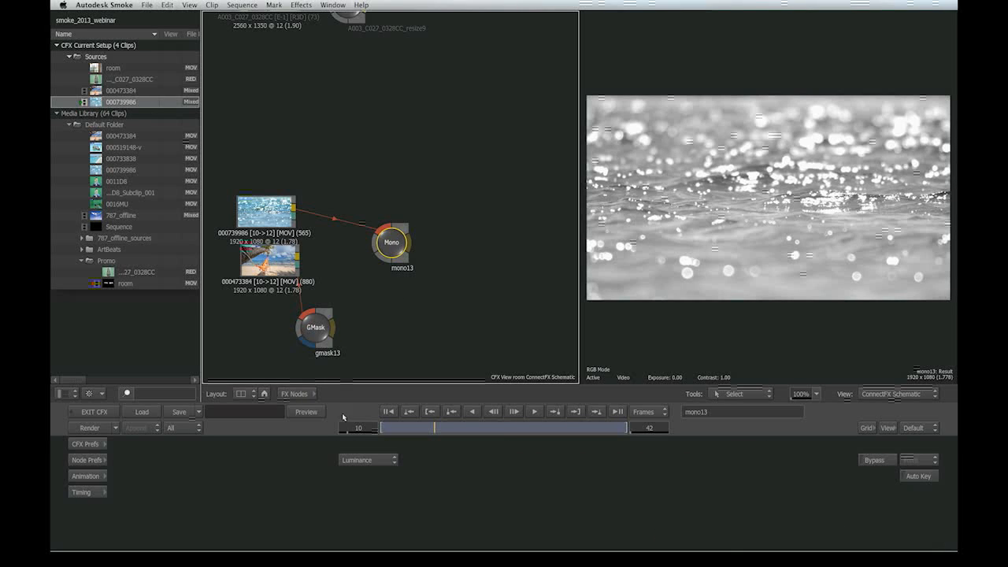
pyautogui.click(376, 462)
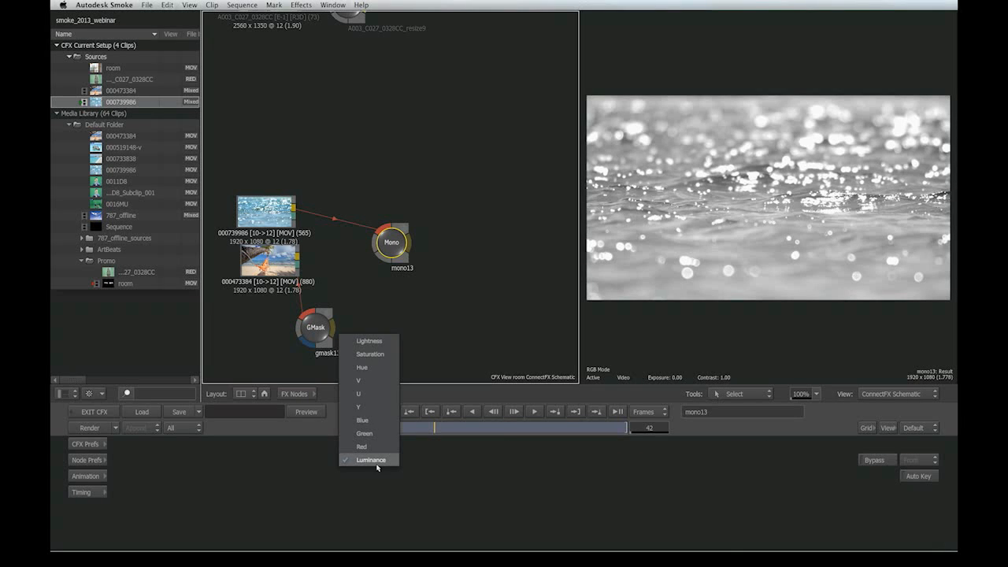
pyautogui.click(544, 341)
pyautogui.press('Delete')
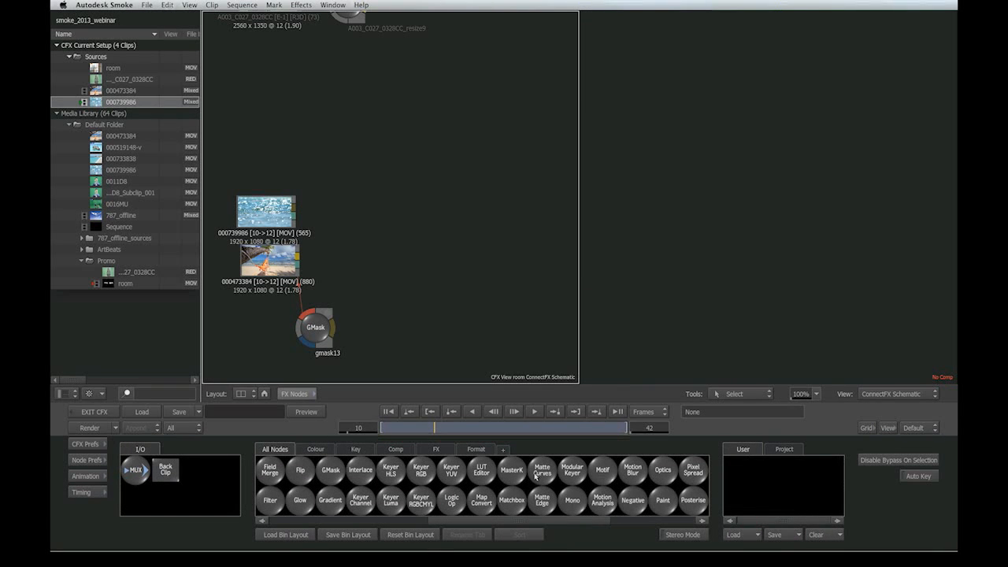
# - Add a Motif node fed by clip 000473384 and swing its radial symmetry widget to about -43° with a radius of about 814
pyautogui.moveTo(606, 477); pyautogui.dragTo(378, 236)
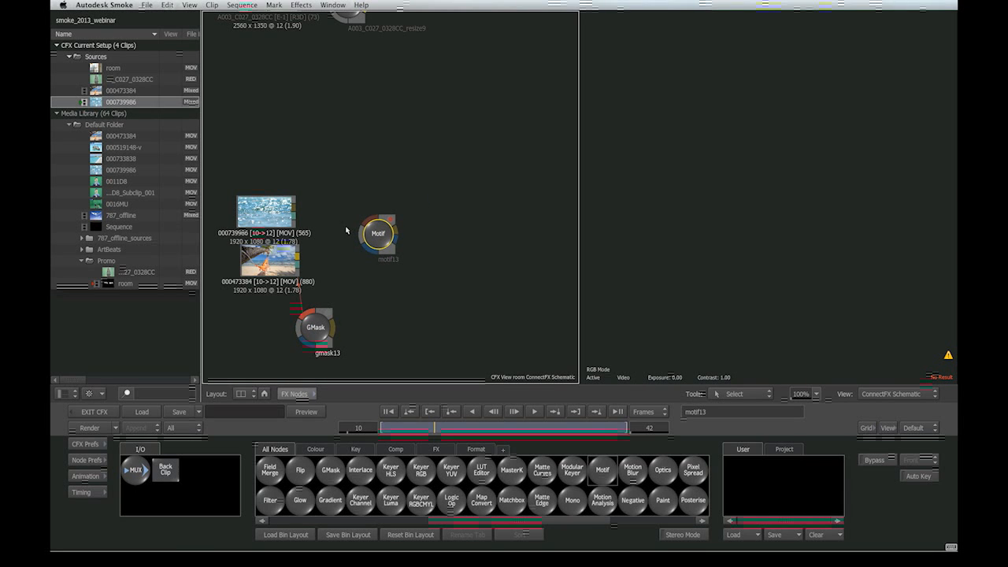
pyautogui.moveTo(379, 235); pyautogui.dragTo(405, 243)
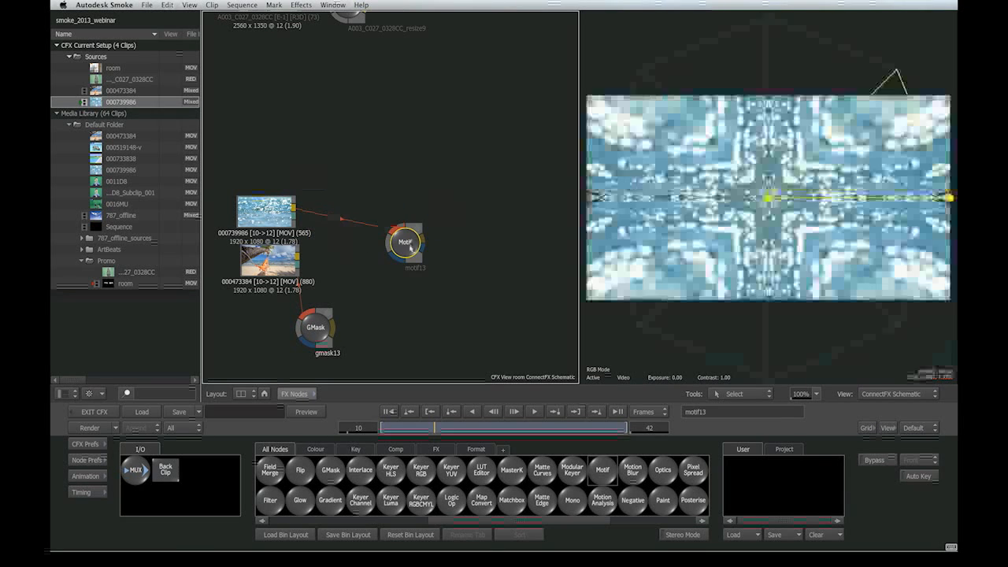
pyautogui.moveTo(387, 219); pyautogui.dragTo(338, 276)
pyautogui.moveTo(407, 244); pyautogui.dragTo(403, 275)
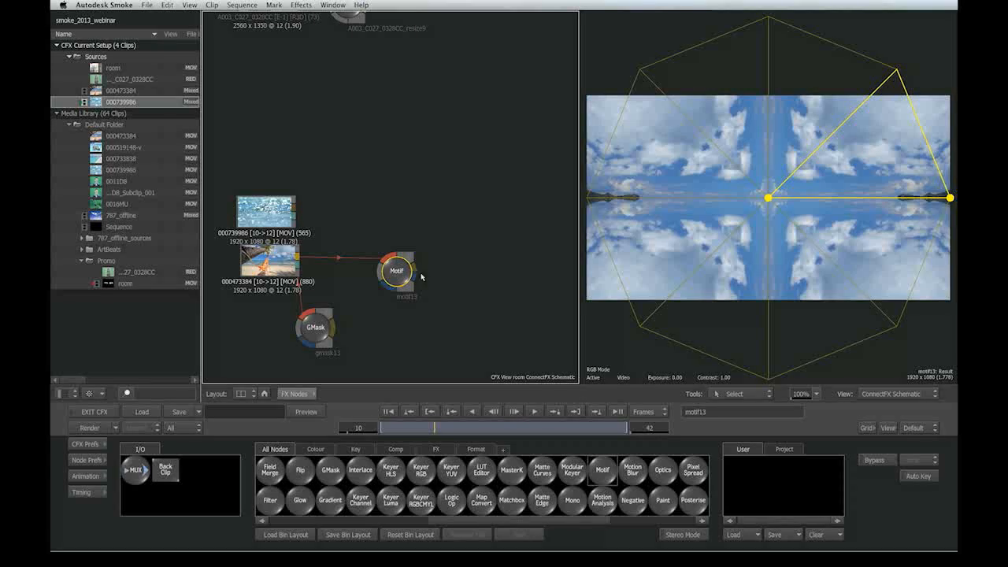
pyautogui.moveTo(950, 199); pyautogui.dragTo(881, 300)
pyautogui.doubleClick(399, 270)
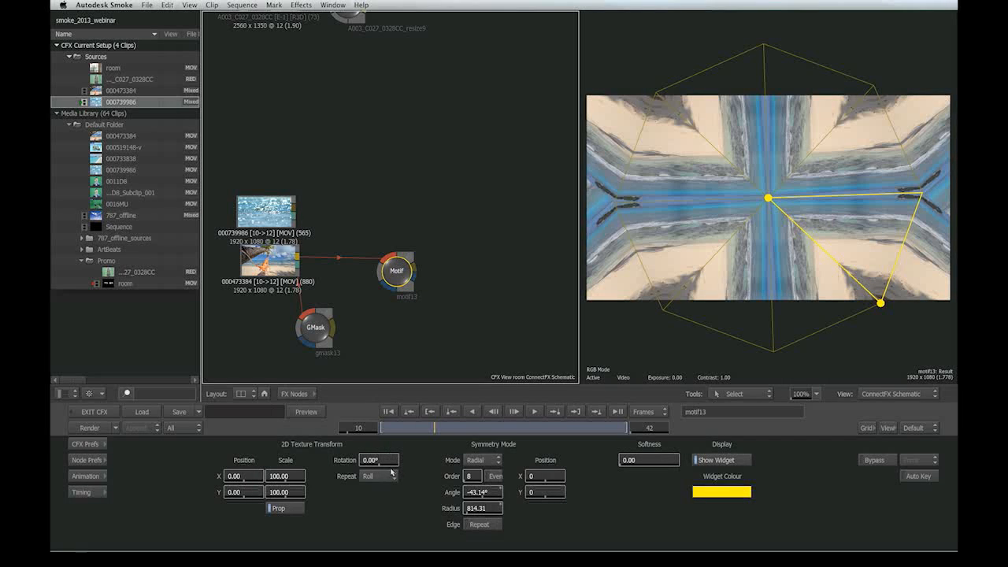
# - Try the Motif node's ROI symmetry mode with the region scaled to about 29, then return to Radial mode
pyautogui.click(477, 463)
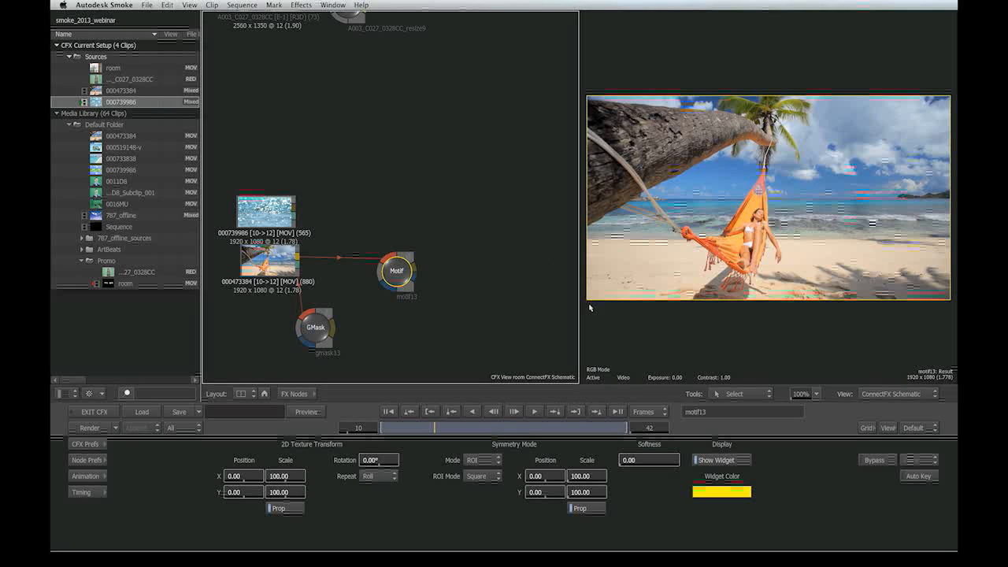
pyautogui.moveTo(689, 223); pyautogui.dragTo(617, 244)
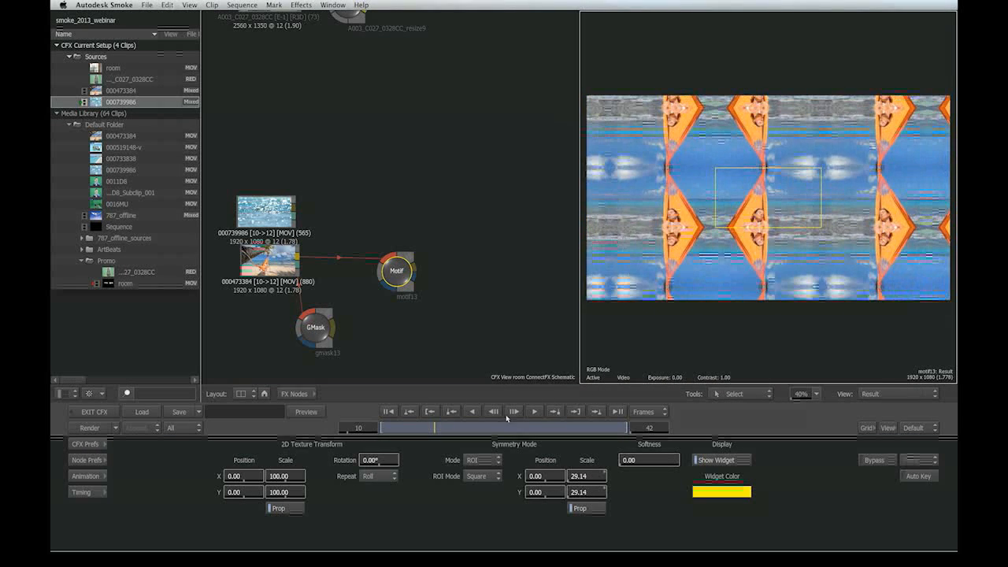
pyautogui.click(483, 476)
pyautogui.click(488, 481)
pyautogui.click(493, 480)
pyautogui.click(494, 460)
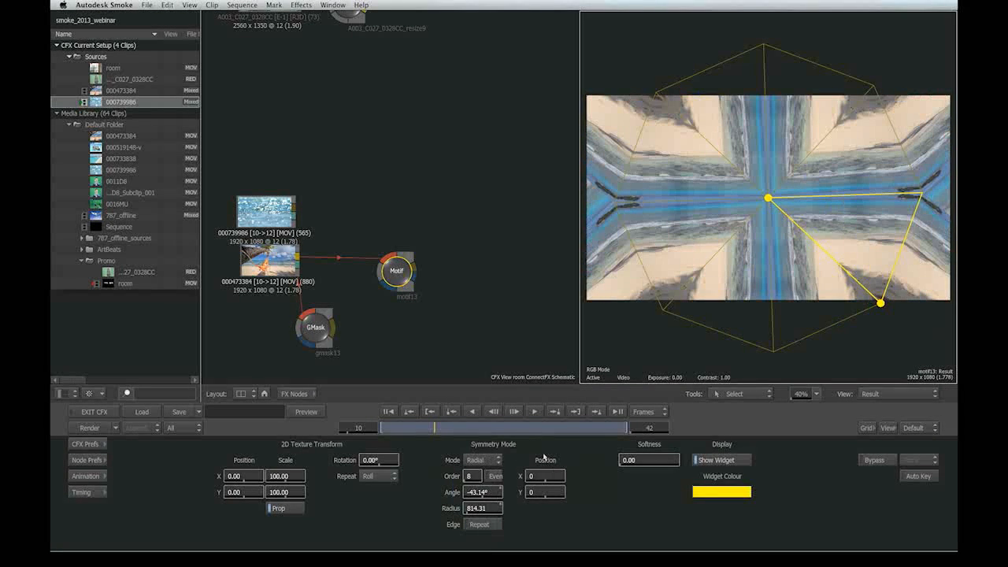
# - Move the Motif symmetry centre to about X -43, Y -87 and set Softness to 62
pyautogui.moveTo(761, 202)
pyautogui.mouseDown()
pyautogui.moveTo(646, 192)
pyautogui.moveTo(692, 247)
pyautogui.moveTo(761, 215)
pyautogui.mouseUp()
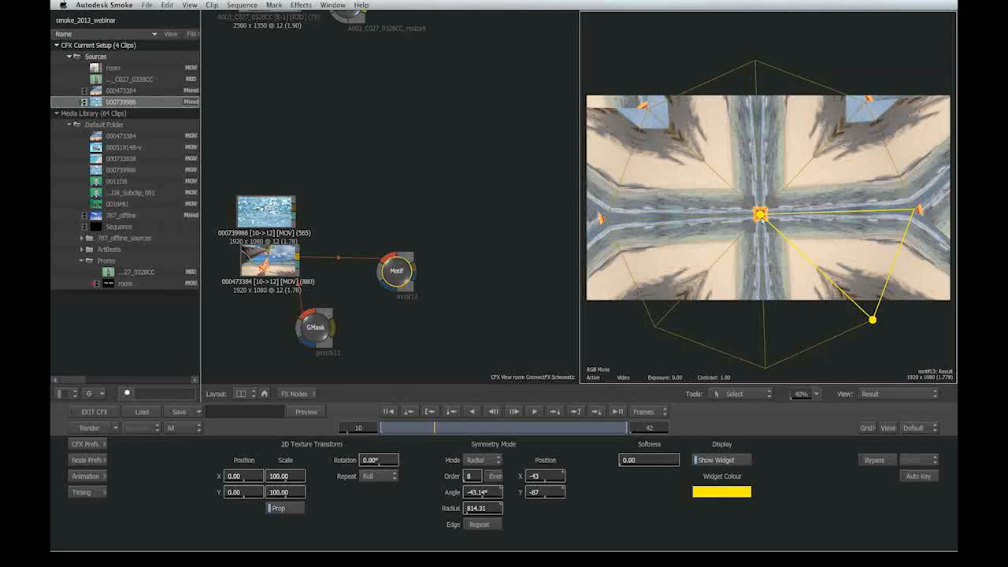
pyautogui.moveTo(647, 464); pyautogui.dragTo(955, 472)
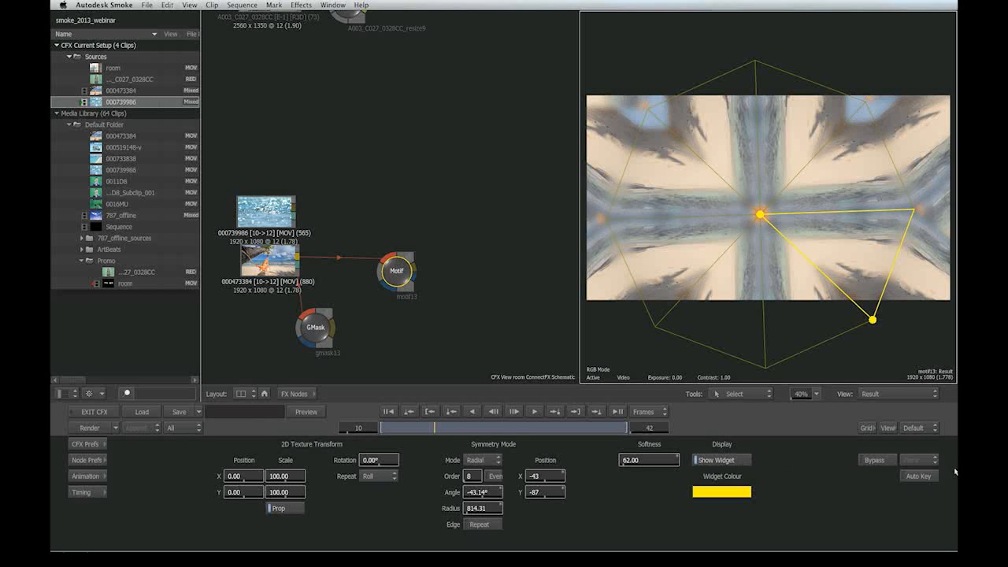
# - Check the Motif node's texture repeat options and delete the node
pyautogui.click(383, 476)
pyautogui.click(417, 466)
pyautogui.press('Delete')
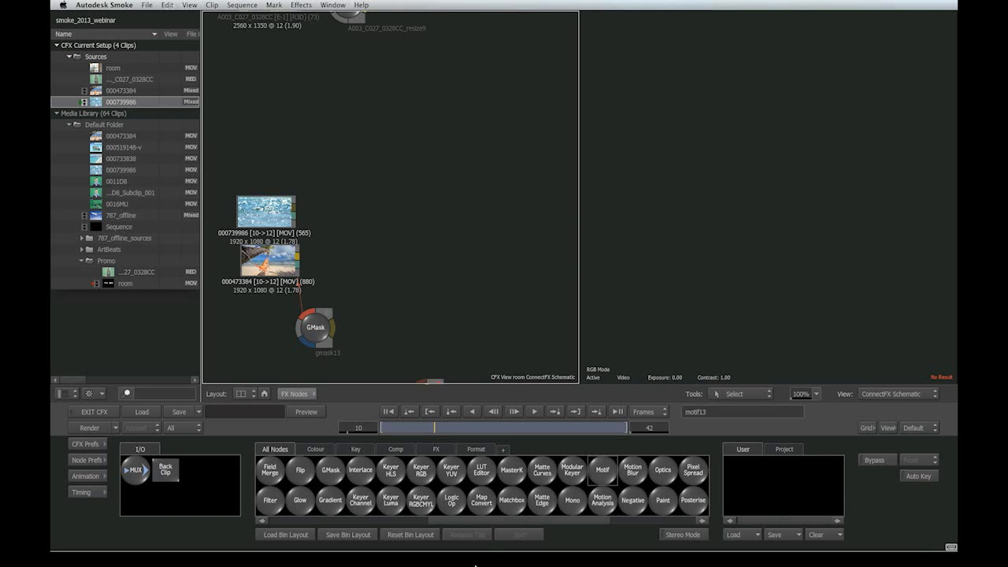
# - Add a Motion Analysis node and a Motion Blur node side by side, beside clip 000473384 in the schematic
pyautogui.moveTo(607, 476); pyautogui.dragTo(486, 467)
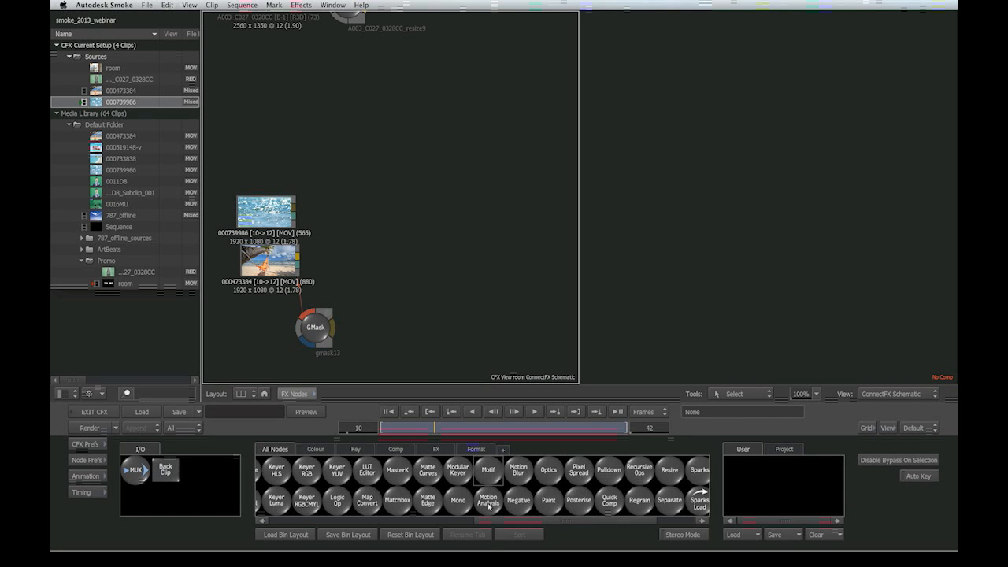
pyautogui.moveTo(488, 506); pyautogui.dragTo(418, 281)
pyautogui.moveTo(521, 473); pyautogui.dragTo(482, 297)
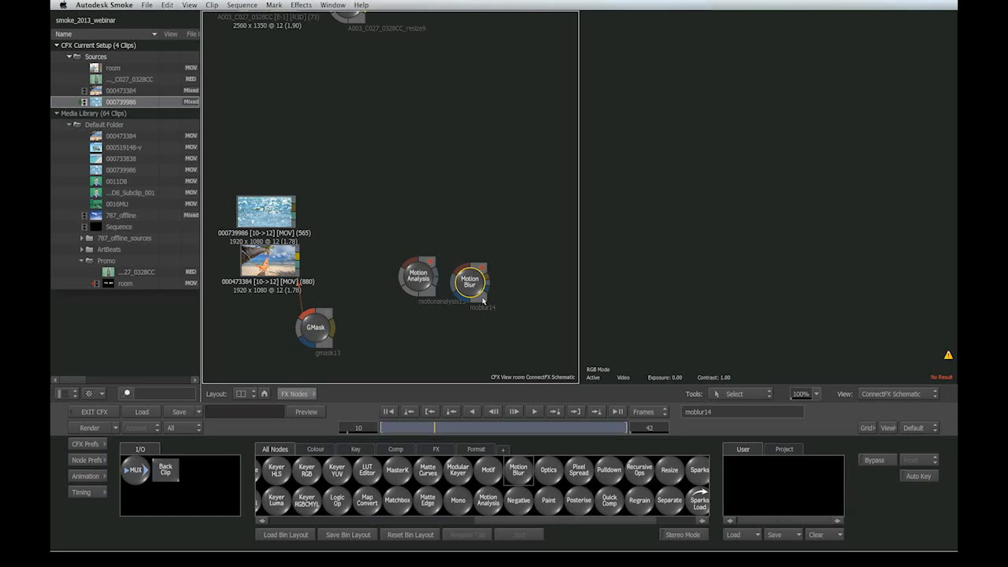
pyautogui.moveTo(473, 284); pyautogui.dragTo(478, 279)
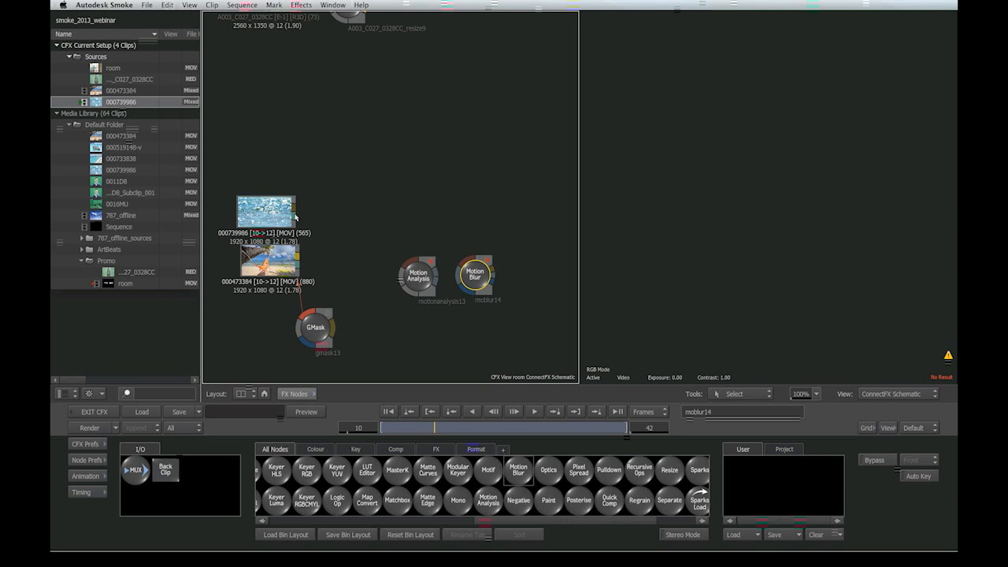
# - Feed clip 000739986 into both the Motion Analysis and Motion Blur nodes, and connect the analysis vectors to Motion Blur
pyautogui.moveTo(295, 213); pyautogui.dragTo(411, 272)
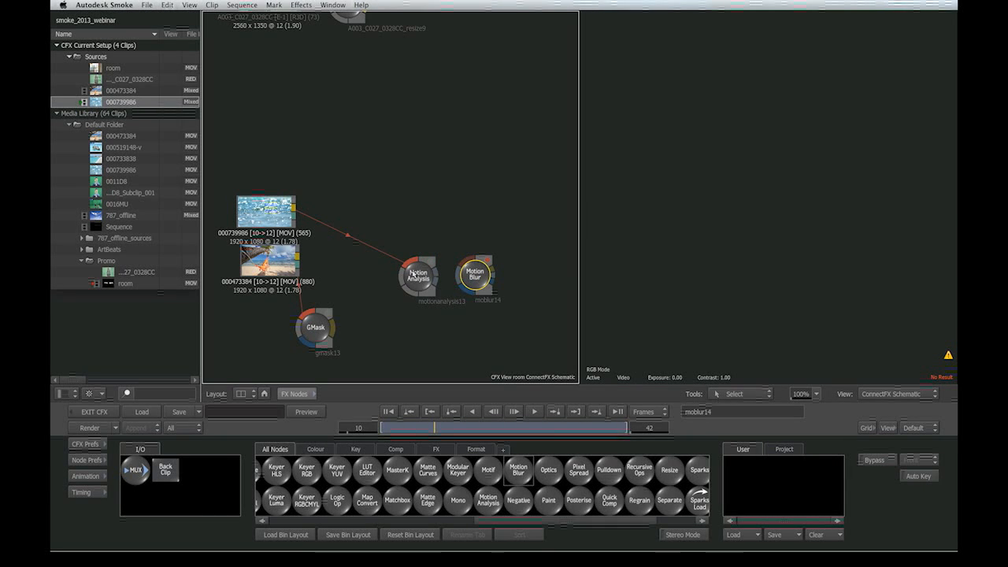
pyautogui.click(419, 279)
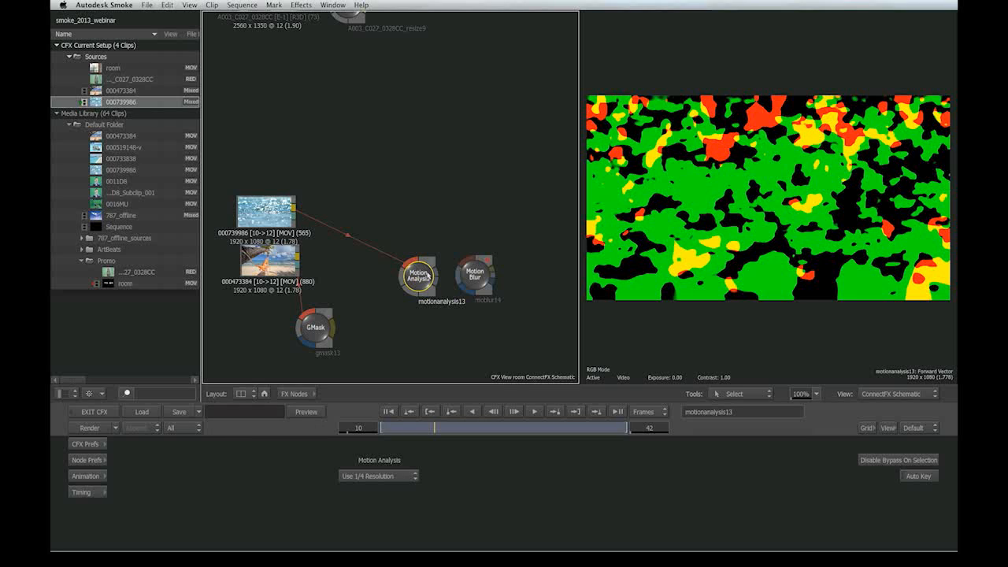
pyautogui.moveTo(438, 275); pyautogui.dragTo(460, 279)
pyautogui.moveTo(296, 208); pyautogui.dragTo(482, 275)
pyautogui.click(475, 272)
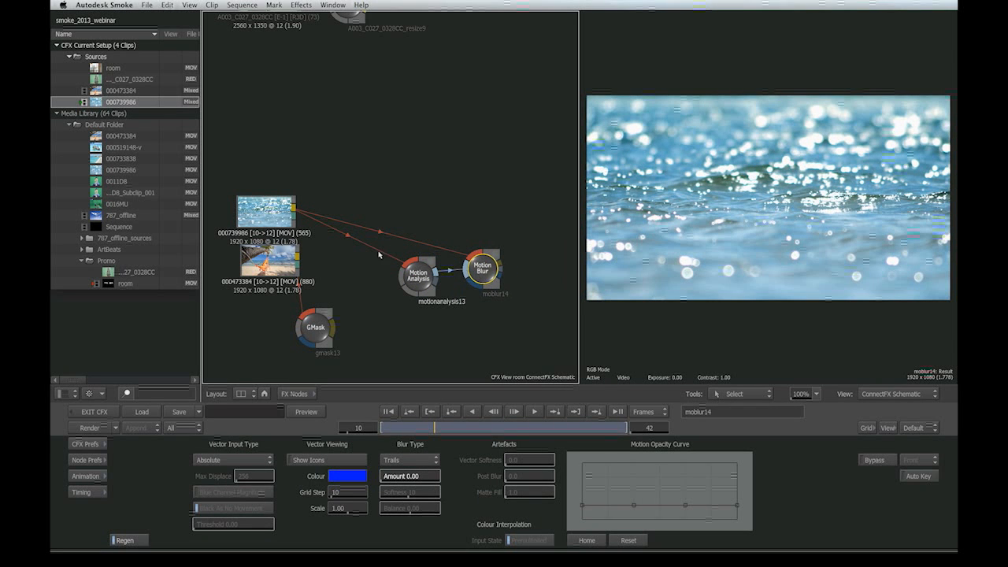
# - Compare the results of clip 000739986, Motion Analysis and Motion Blur, checking them at frame 16
pyautogui.click(267, 212)
pyautogui.click(485, 272)
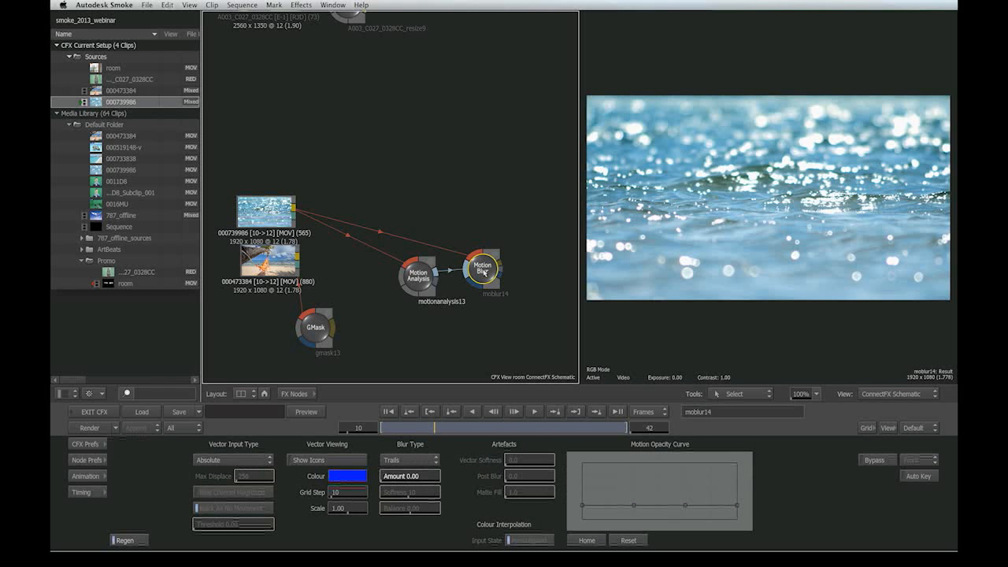
pyautogui.click(425, 278)
pyautogui.click(482, 271)
pyautogui.click(426, 278)
pyautogui.moveTo(441, 430); pyautogui.dragTo(470, 429)
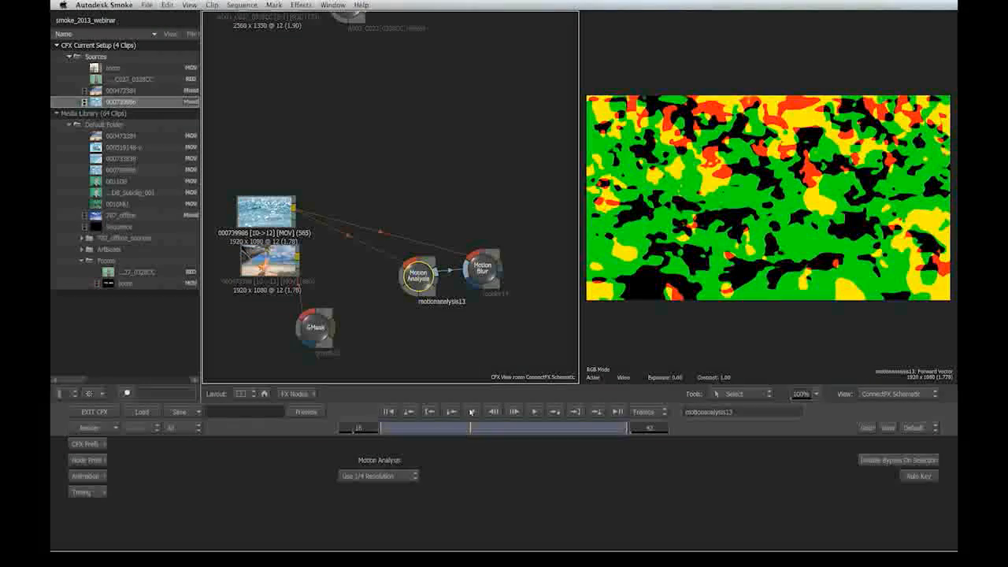
pyautogui.click(486, 277)
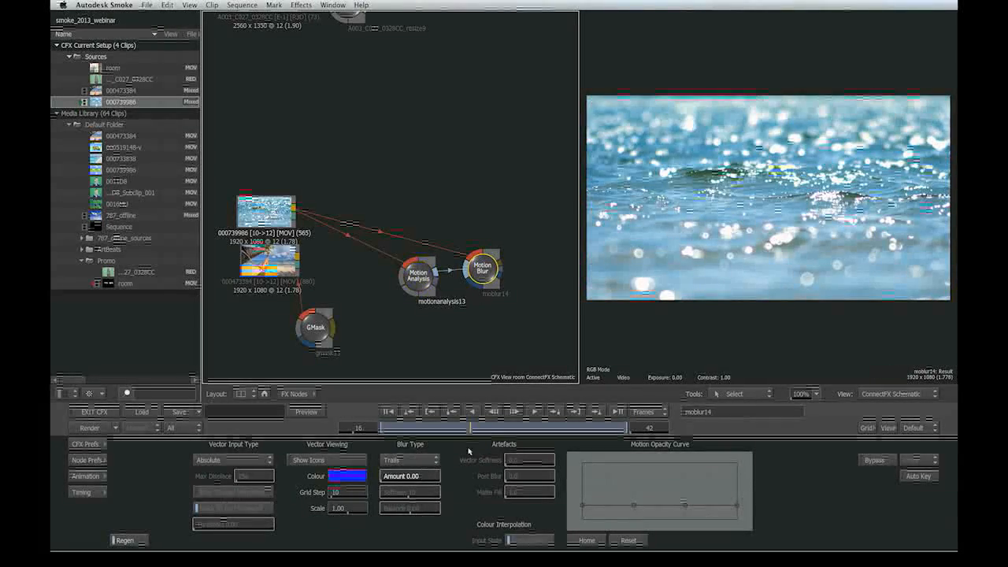
# - Set the Motion Blur node's trails amount to 3.50
pyautogui.moveTo(396, 488); pyautogui.dragTo(472, 478)
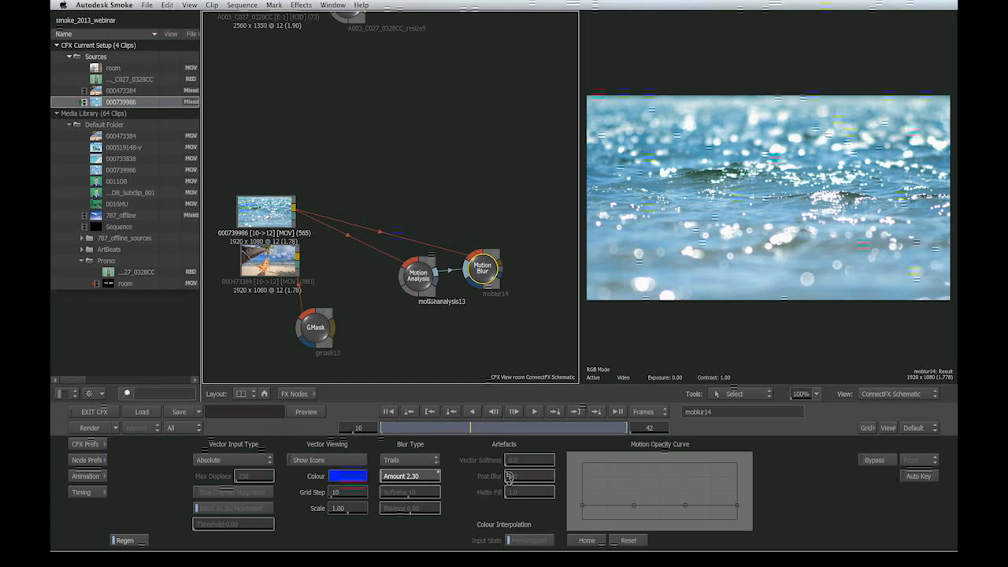
pyautogui.moveTo(509, 477); pyautogui.dragTo(509, 478)
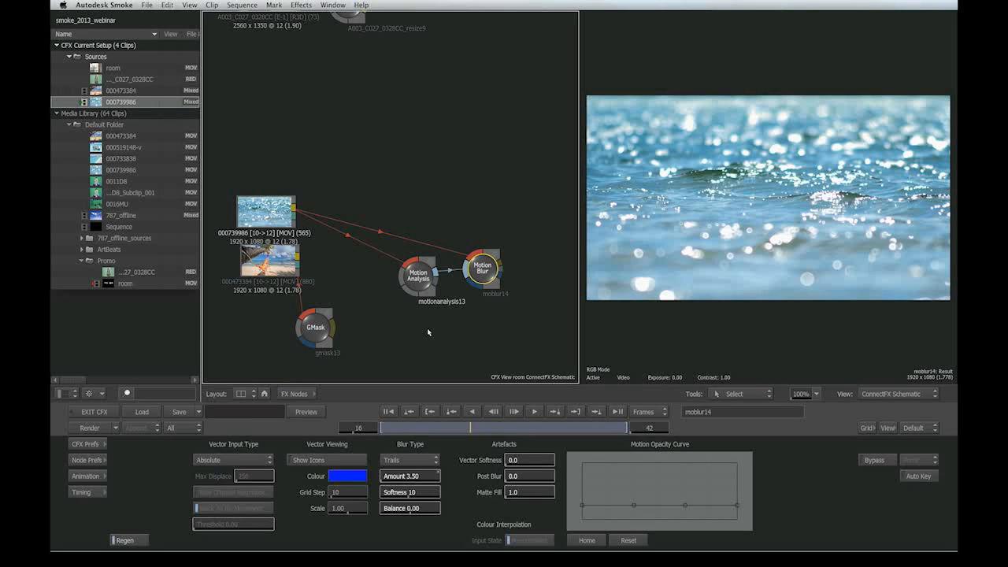
# - Delete the Motion Analysis and Motion Blur nodes from the schematic
pyautogui.moveTo(426, 278); pyautogui.dragTo(412, 282)
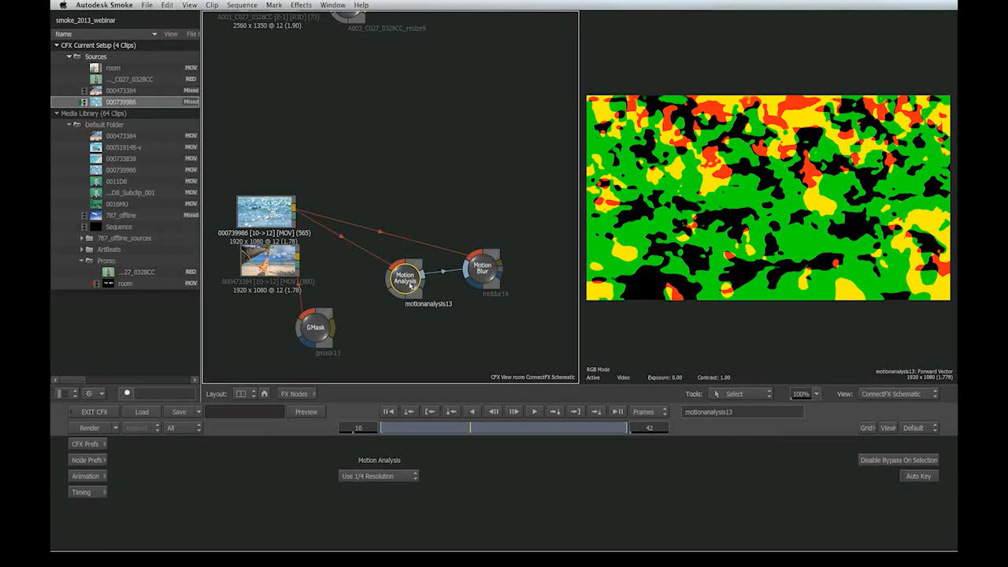
pyautogui.press('Delete')
pyautogui.moveTo(489, 255); pyautogui.dragTo(492, 223)
pyautogui.press('Delete')
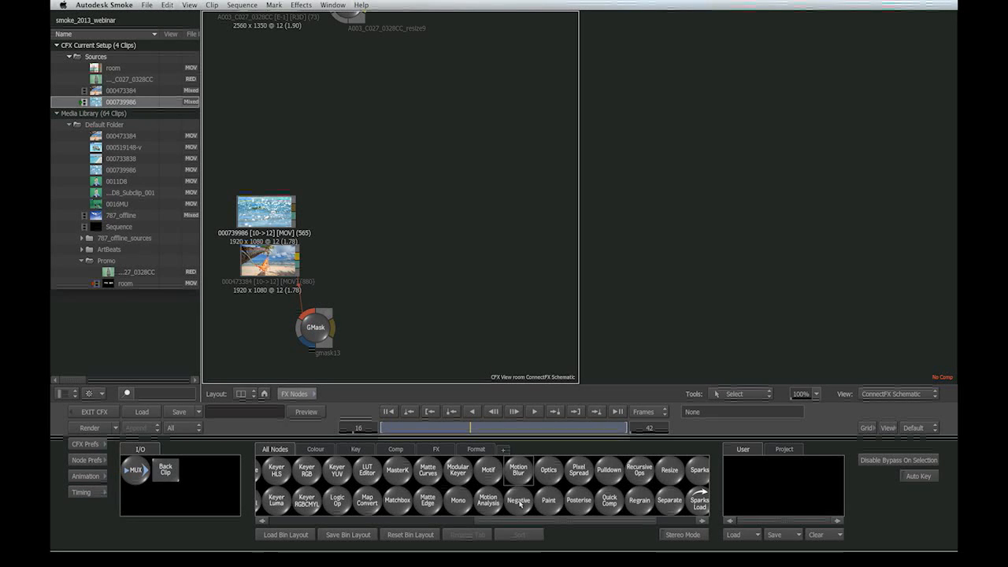
# - Add an Optics node and feed clip 000739986 into its front and matte inputs only
pyautogui.moveTo(552, 478); pyautogui.dragTo(409, 244)
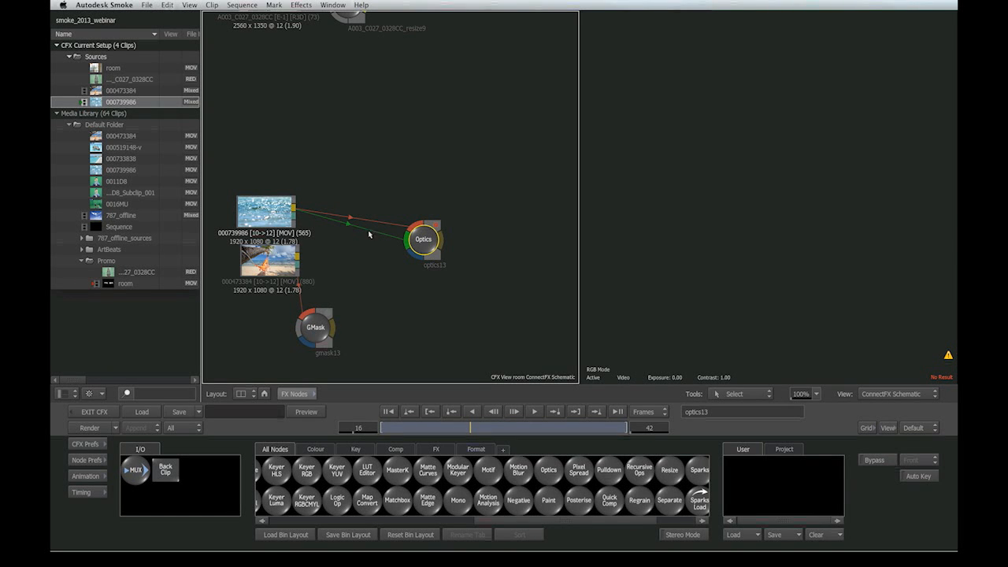
pyautogui.moveTo(293, 209); pyautogui.dragTo(420, 258)
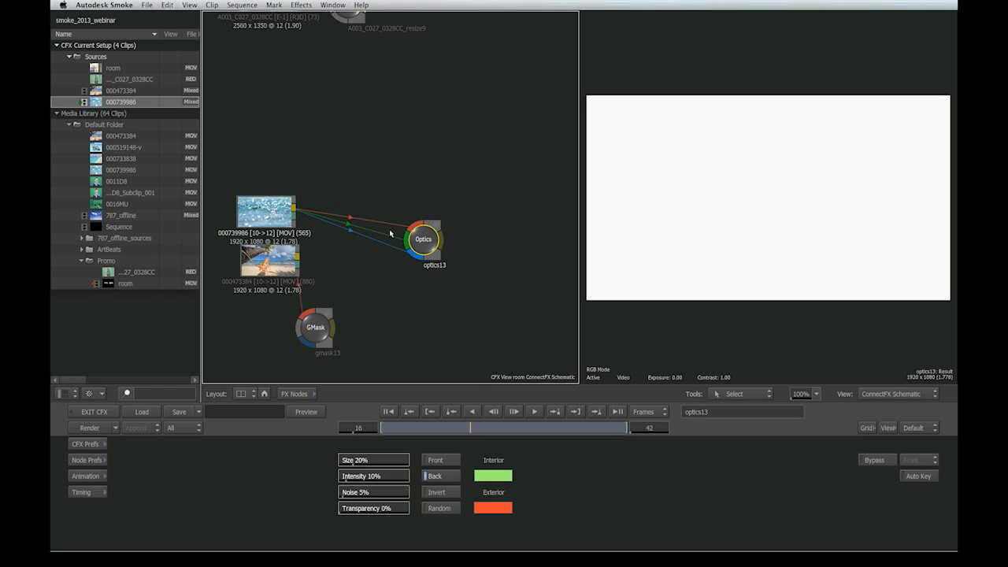
pyautogui.click(396, 243)
pyautogui.moveTo(424, 250); pyautogui.dragTo(412, 235)
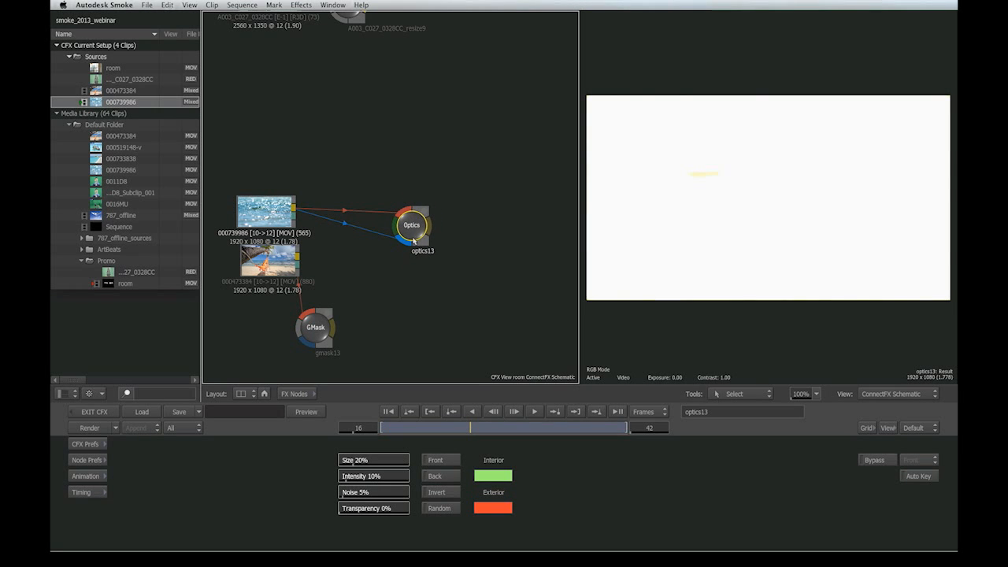
# - Try the Optics node's Front and Invert options with Size at 9%, and delete the node
pyautogui.click(432, 476)
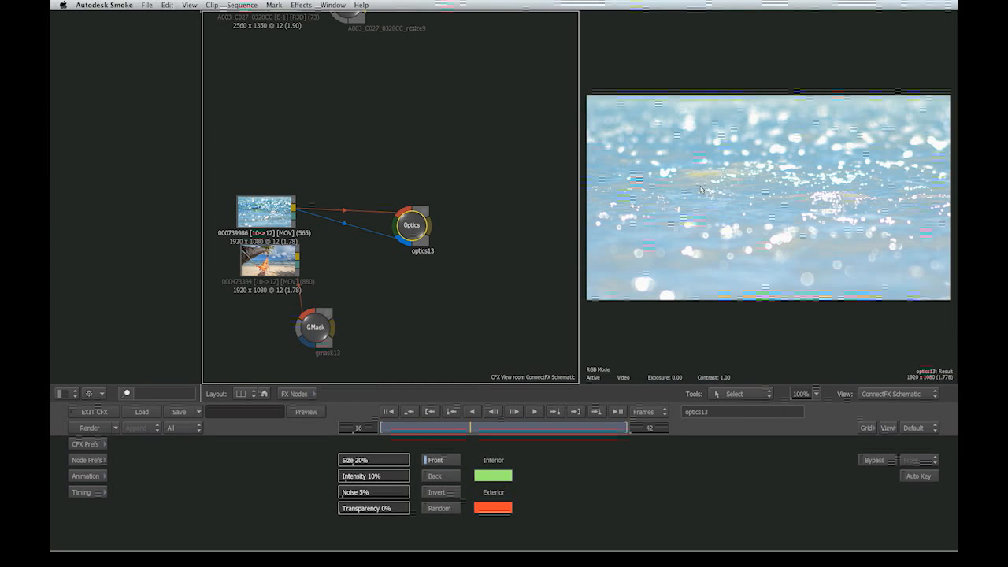
pyautogui.click(433, 492)
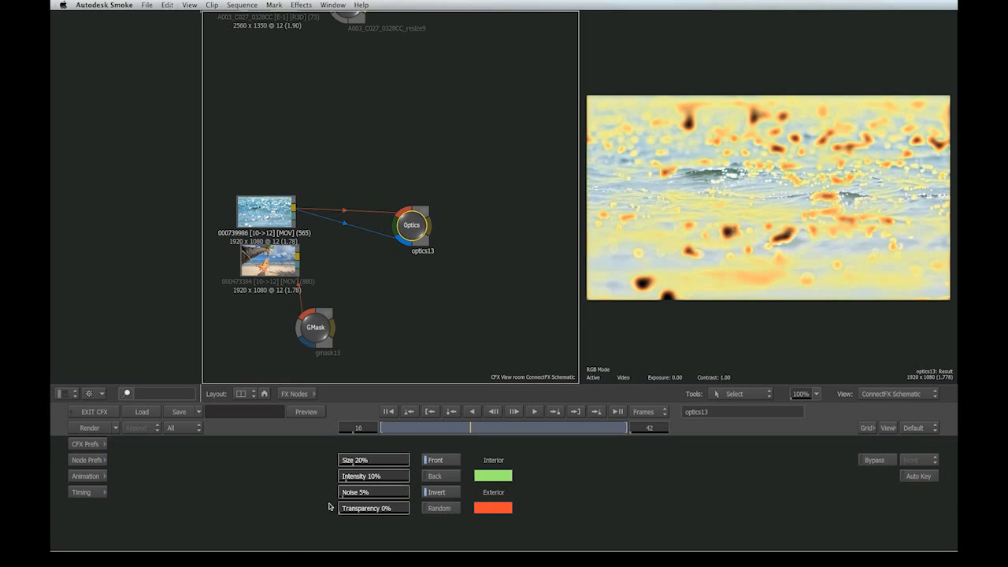
pyautogui.moveTo(376, 465); pyautogui.dragTo(320, 461)
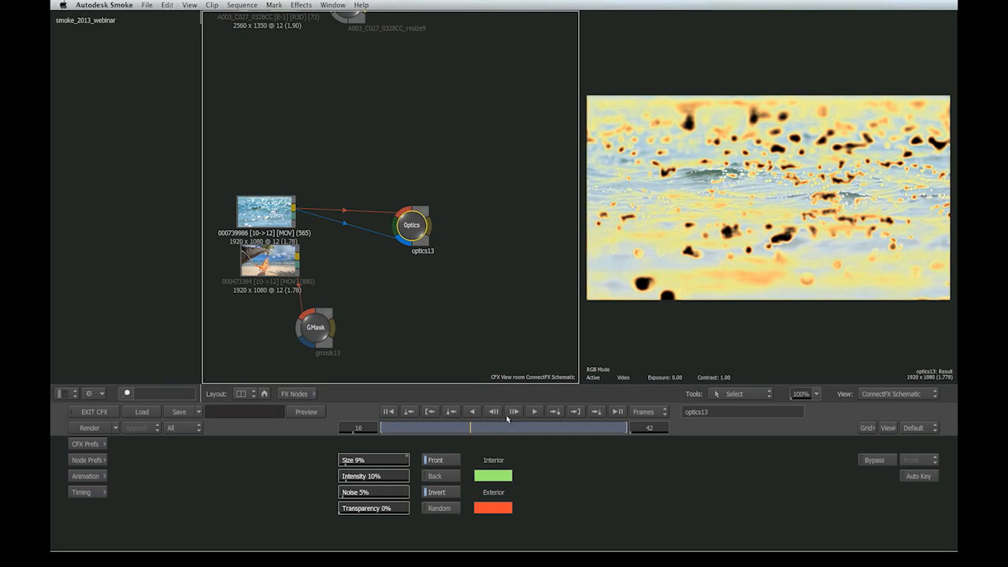
pyautogui.click(428, 461)
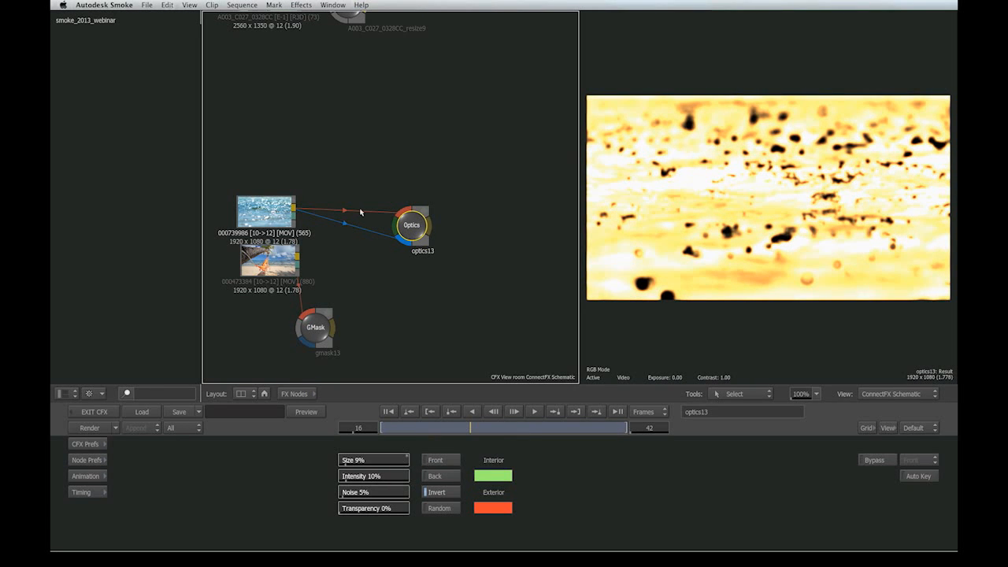
pyautogui.press('Delete')
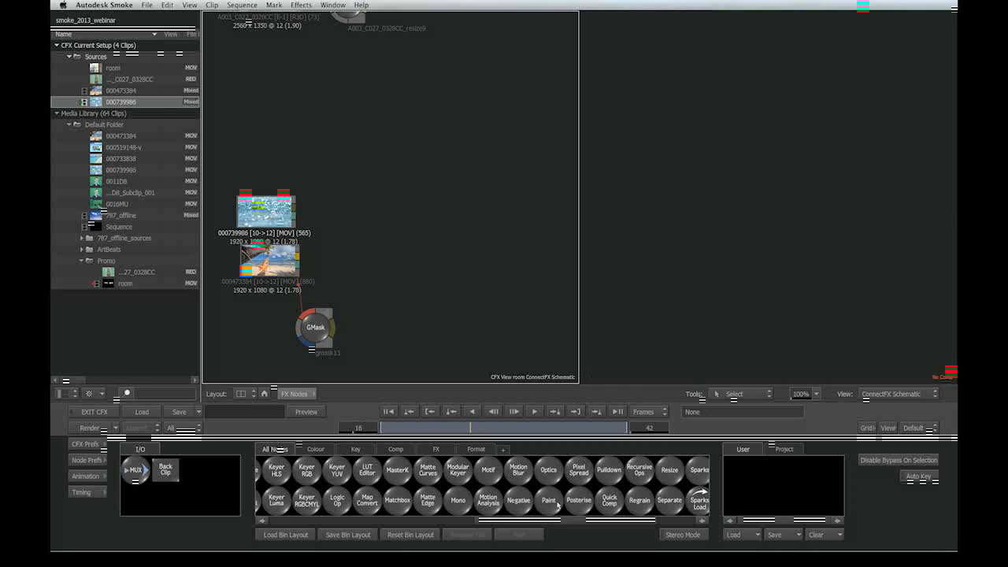
# - Add a Paint node, connect clip 000739986 to its front input and open its brush settings
pyautogui.moveTo(551, 502)
pyautogui.mouseDown()
pyautogui.moveTo(545, 449)
pyautogui.moveTo(365, 240)
pyautogui.mouseUp()
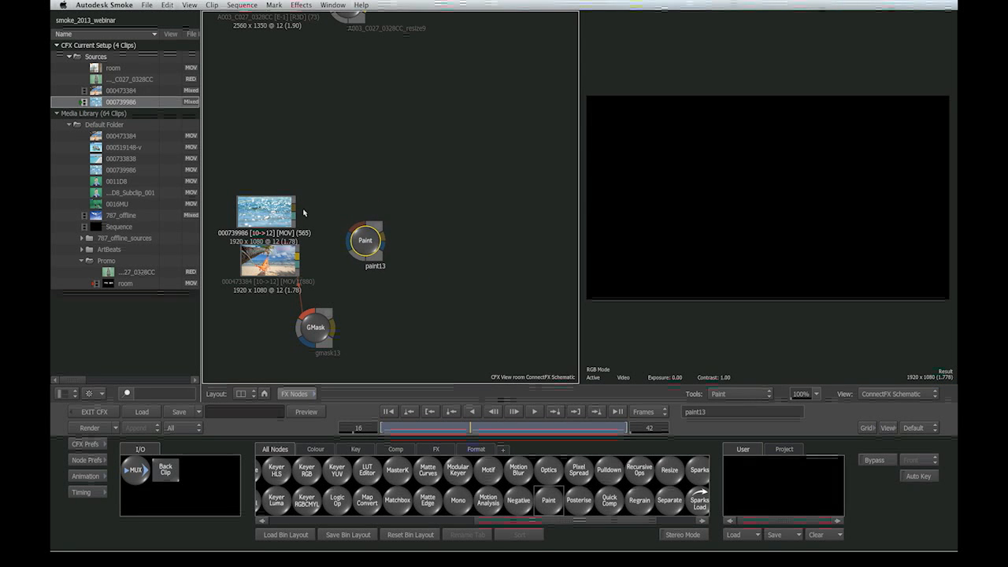
pyautogui.moveTo(293, 208)
pyautogui.mouseDown()
pyautogui.moveTo(358, 228)
pyautogui.moveTo(363, 240)
pyautogui.moveTo(379, 227)
pyautogui.mouseUp()
pyautogui.doubleClick(379, 226)
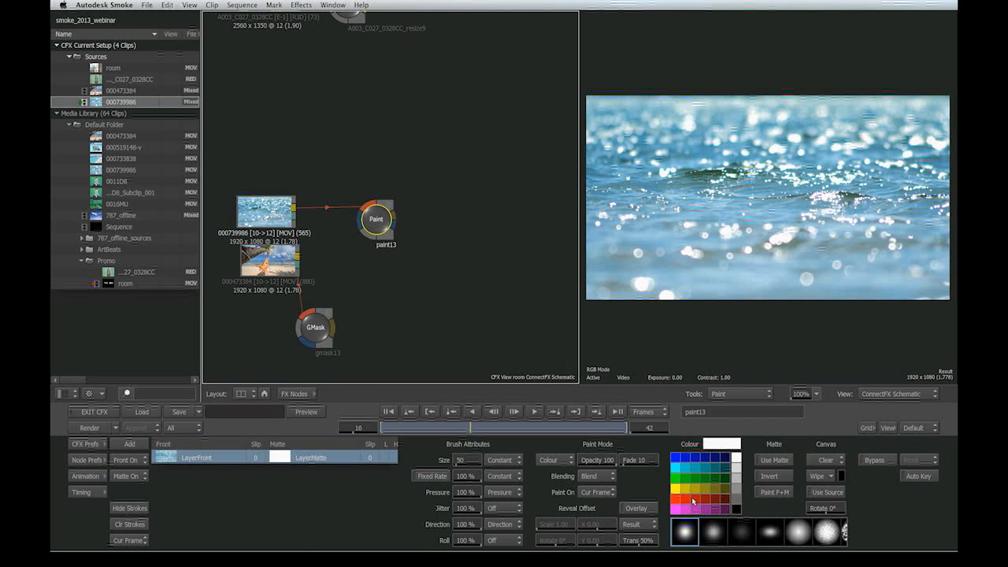
# - Paint blue strokes across the middle of the water image, and delete the Paint node
pyautogui.click(689, 459)
pyautogui.moveTo(715, 151)
pyautogui.mouseDown()
pyautogui.moveTo(692, 179)
pyautogui.moveTo(682, 224)
pyautogui.moveTo(782, 254)
pyautogui.mouseUp()
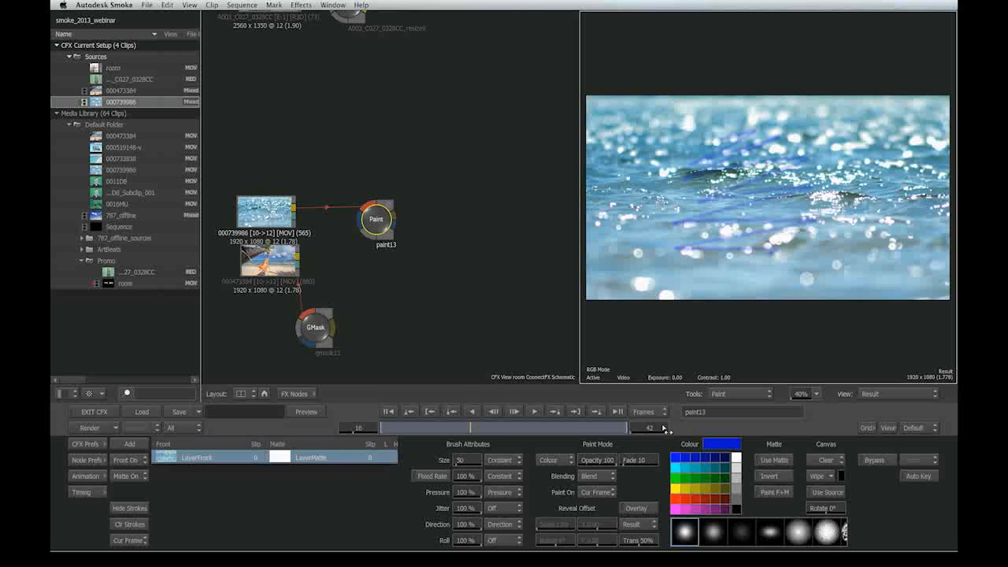
pyautogui.moveTo(806, 534)
pyautogui.mouseDown()
pyautogui.moveTo(625, 536)
pyautogui.moveTo(862, 519)
pyautogui.mouseUp()
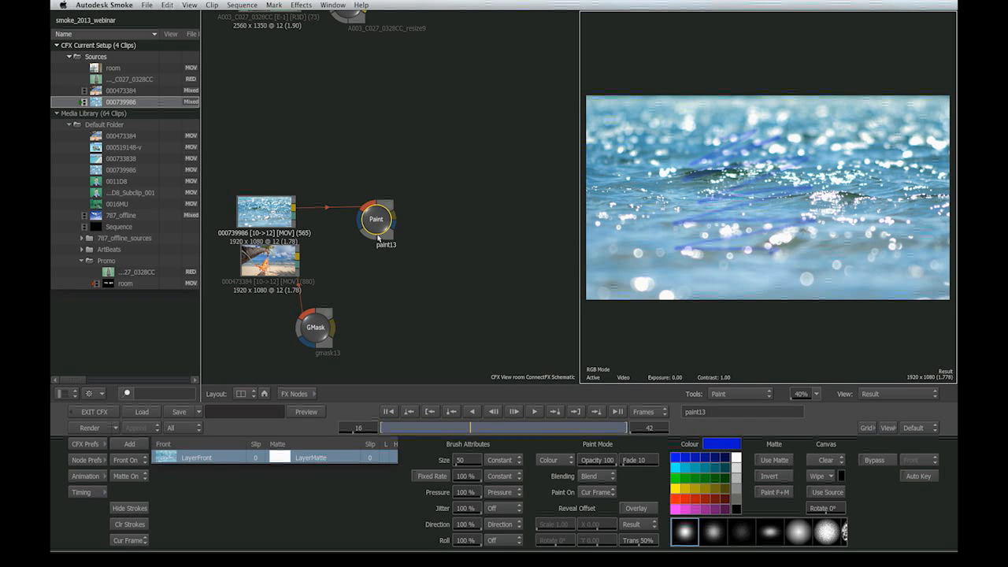
pyautogui.moveTo(383, 227)
pyautogui.mouseDown()
pyautogui.moveTo(392, 213)
pyautogui.moveTo(418, 565)
pyautogui.mouseUp()
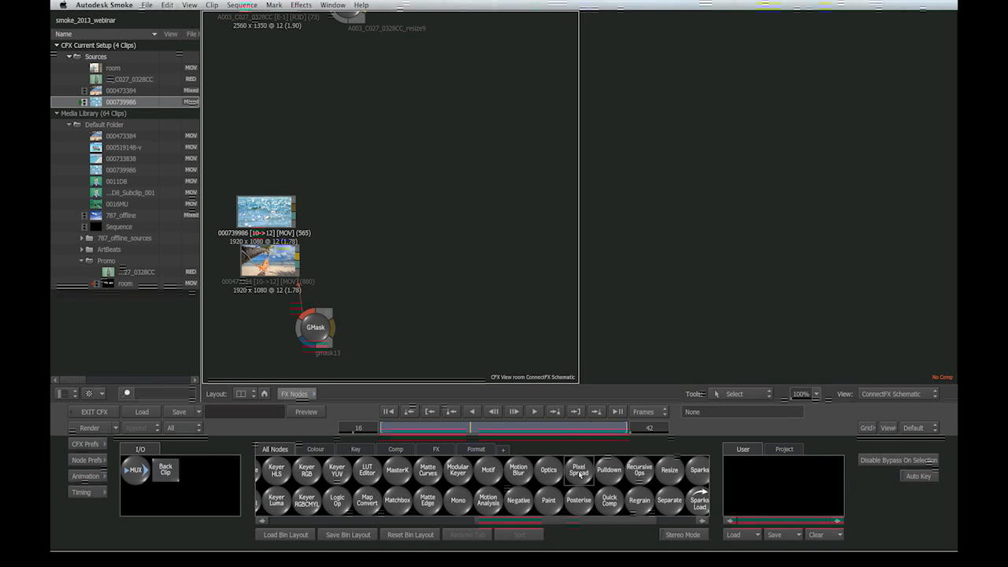
# - Add a Pixel Spread node beside clip 000739986 to check its spread settings, and delete the node
pyautogui.moveTo(579, 473); pyautogui.dragTo(426, 267)
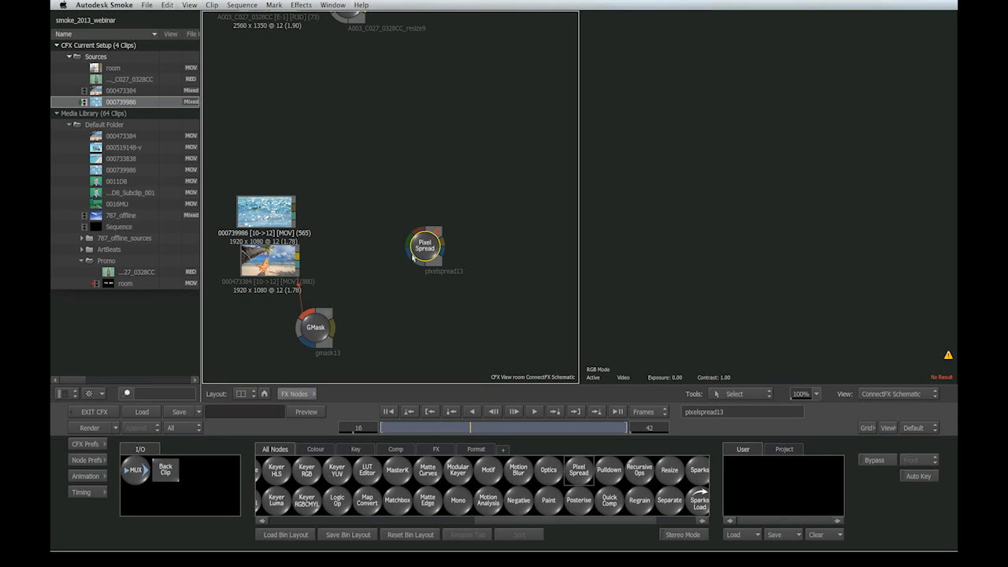
pyautogui.moveTo(425, 246); pyautogui.dragTo(393, 243)
pyautogui.doubleClick(393, 242)
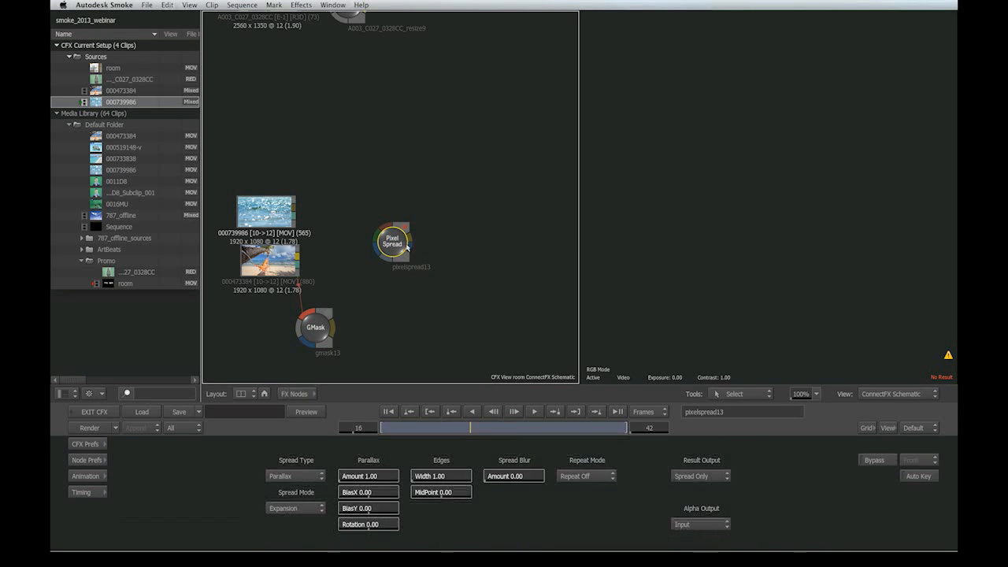
pyautogui.moveTo(398, 240); pyautogui.dragTo(405, 236)
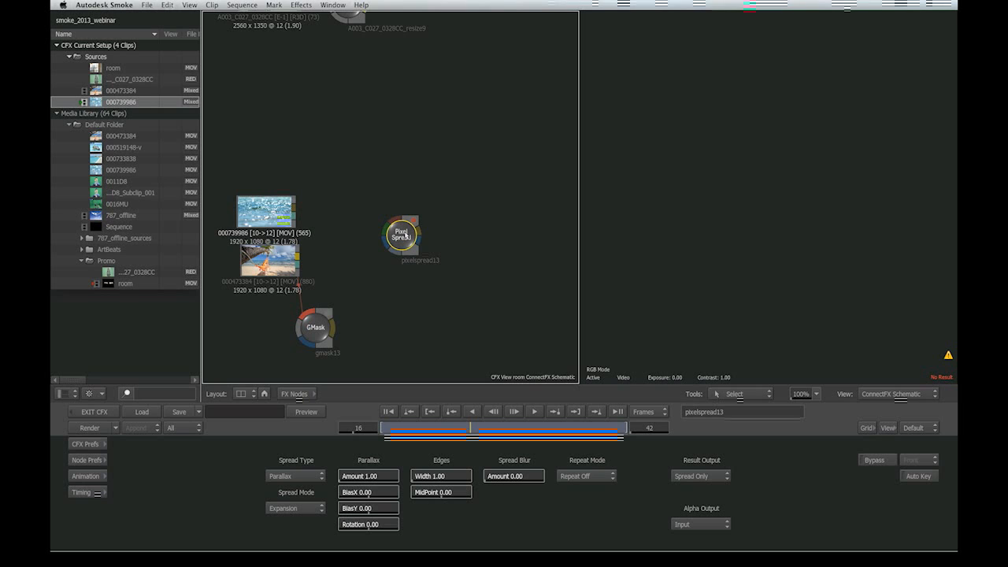
pyautogui.moveTo(405, 236); pyautogui.dragTo(359, 214)
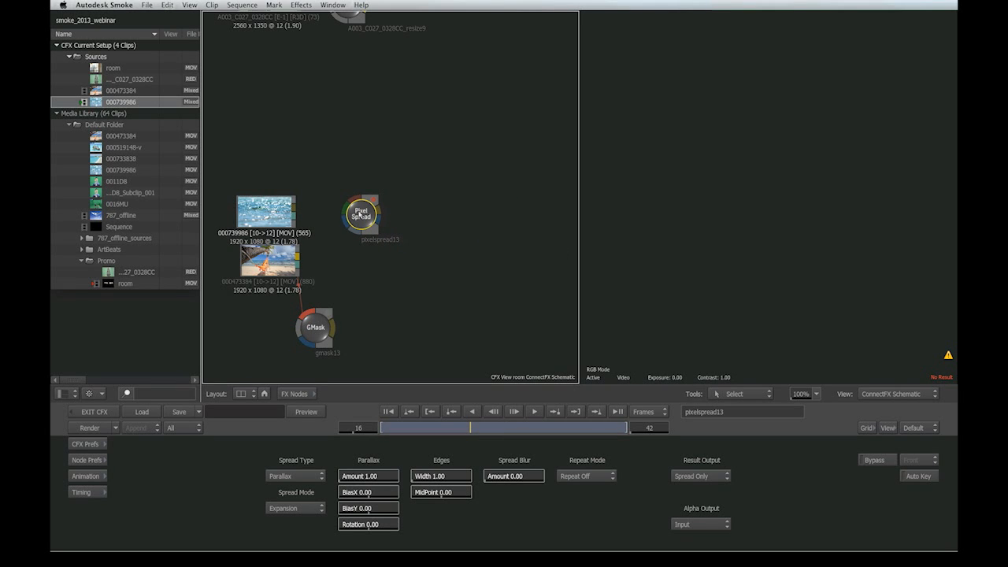
pyautogui.moveTo(360, 214); pyautogui.dragTo(358, 216)
pyautogui.moveTo(359, 217); pyautogui.dragTo(517, 565)
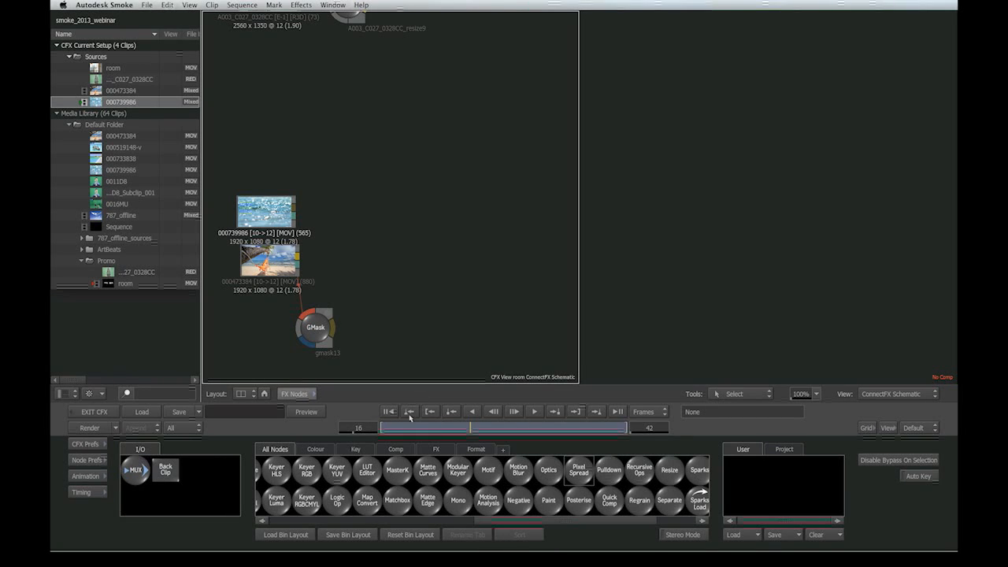
# - Add a Quick Comp node with clip 000739986 as front, clip 000473384 as back and GMask as matte, and view its result
pyautogui.moveTo(576, 502); pyautogui.dragTo(508, 502)
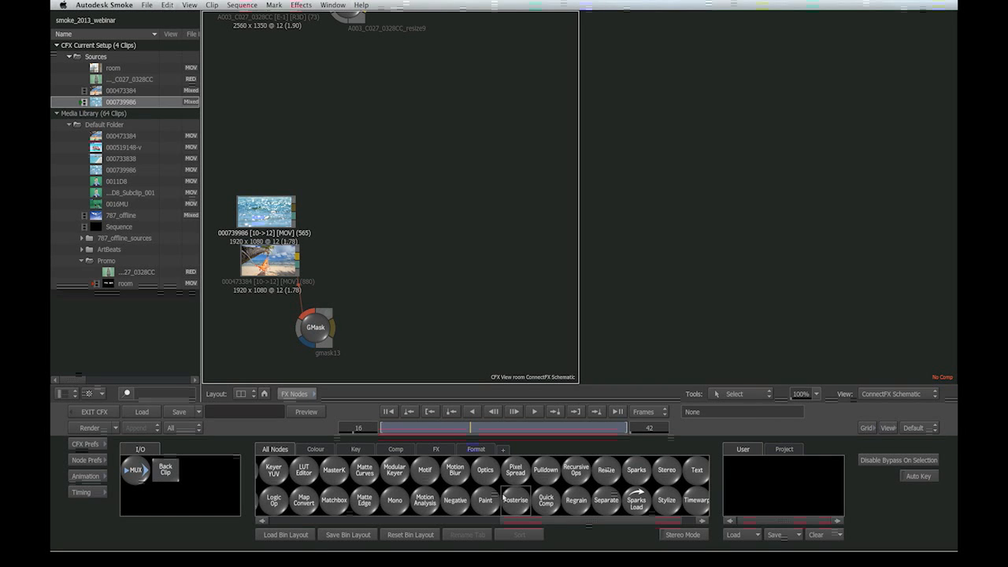
pyautogui.click(551, 504)
pyautogui.moveTo(554, 506); pyautogui.dragTo(441, 287)
pyautogui.moveTo(294, 206); pyautogui.dragTo(426, 265)
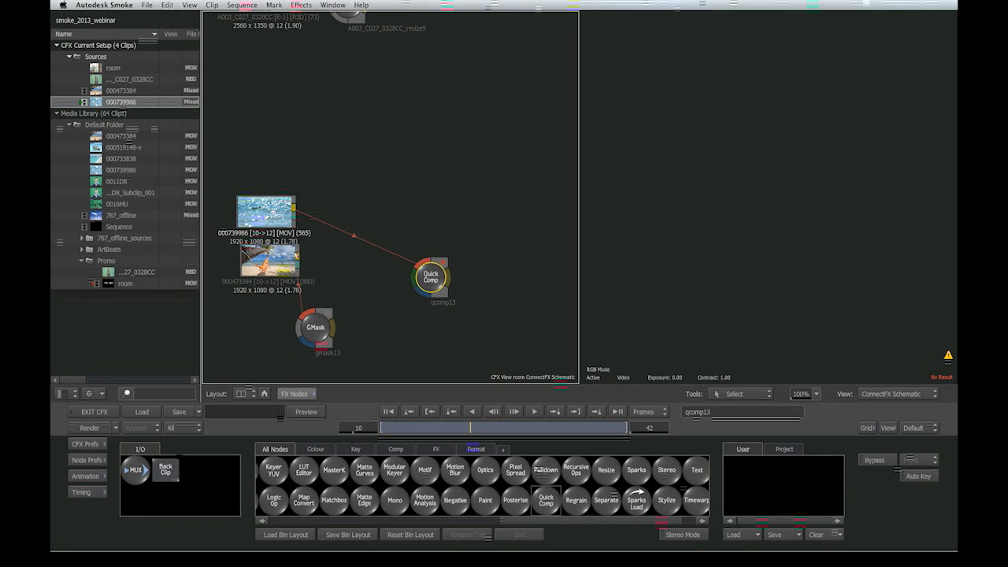
pyautogui.moveTo(298, 256); pyautogui.dragTo(414, 277)
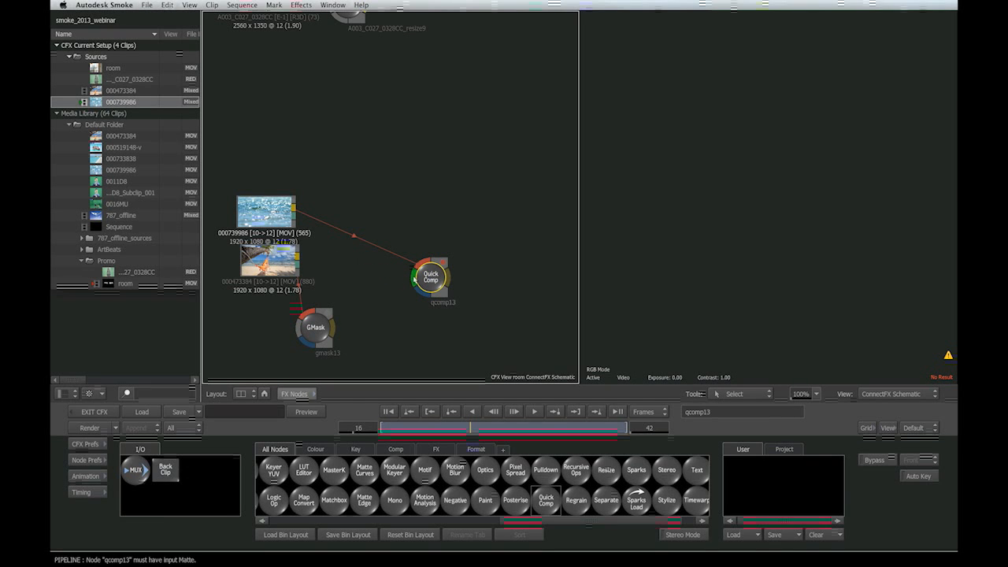
pyautogui.moveTo(334, 326); pyautogui.dragTo(422, 293)
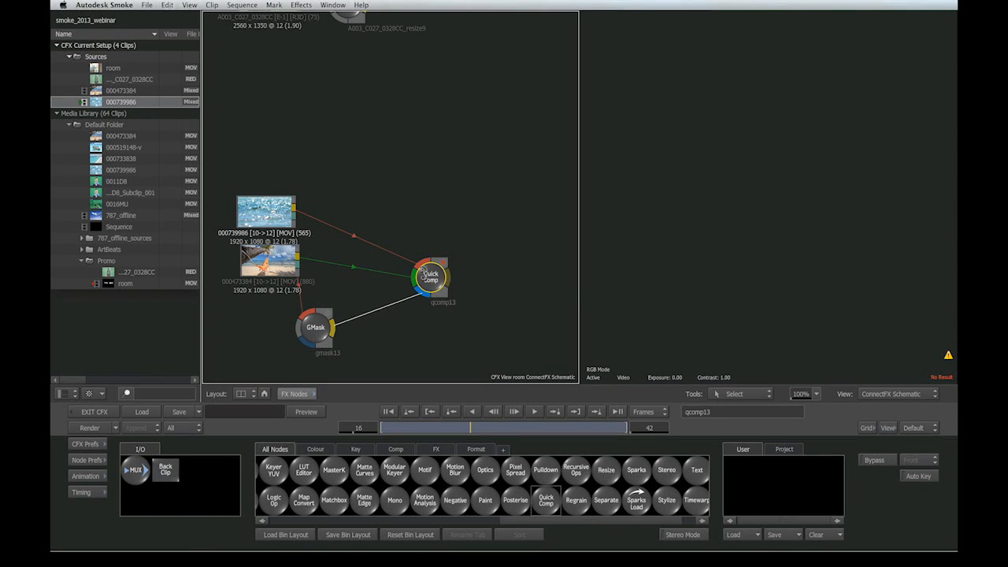
pyautogui.click(425, 273)
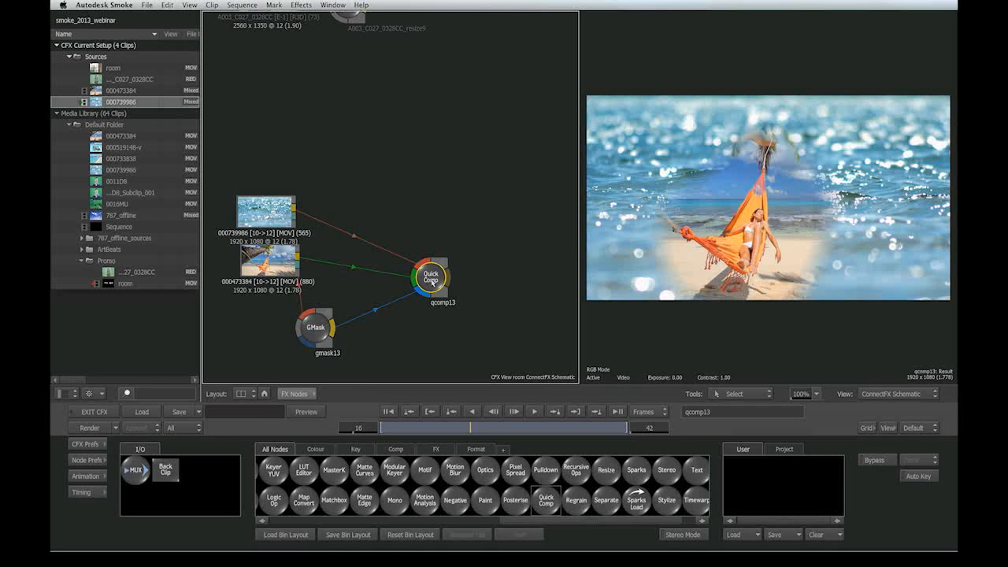
# - Check the Quick Comp node's blend settings and delete the node
pyautogui.doubleClick(441, 281)
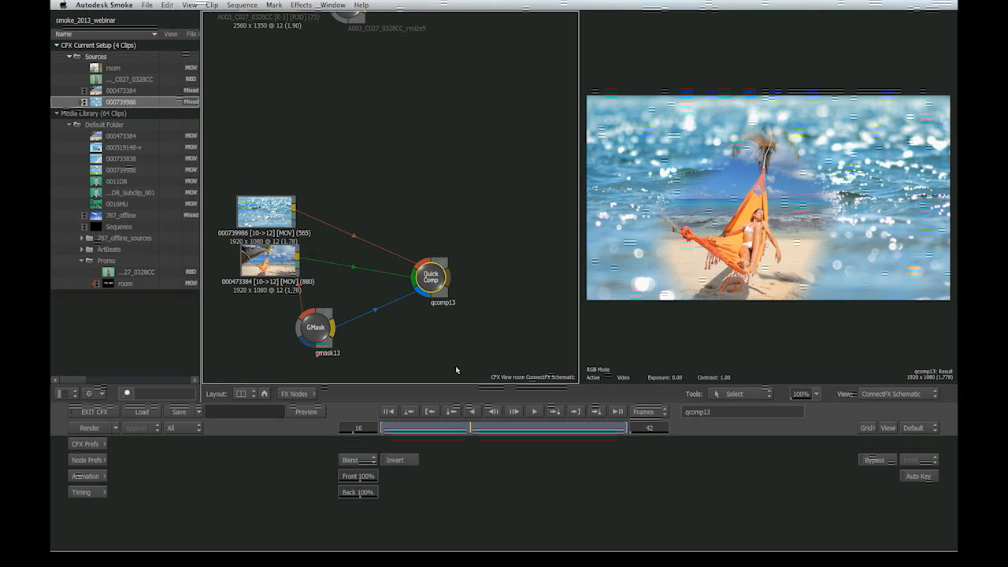
pyautogui.moveTo(430, 278); pyautogui.dragTo(442, 266)
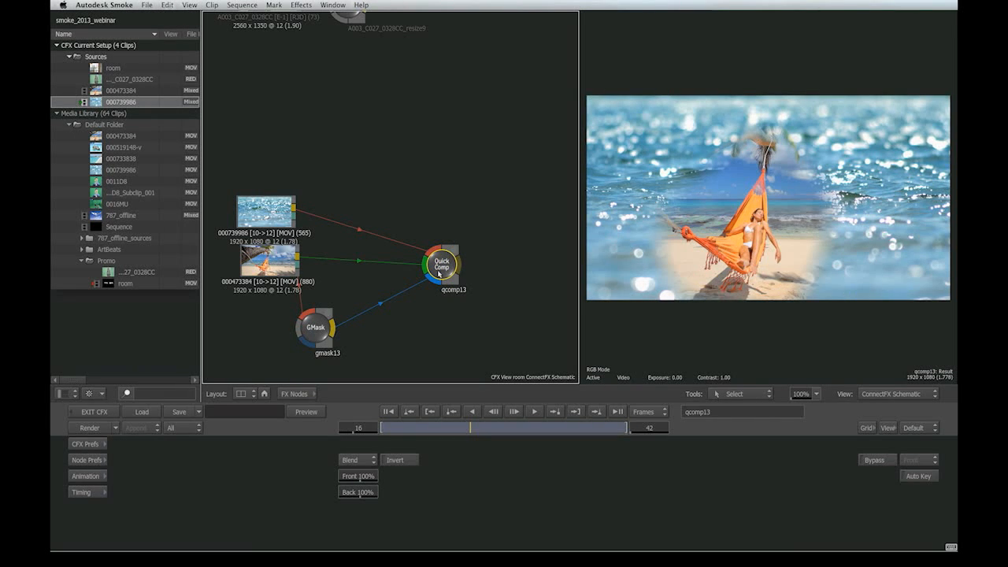
pyautogui.press('Delete')
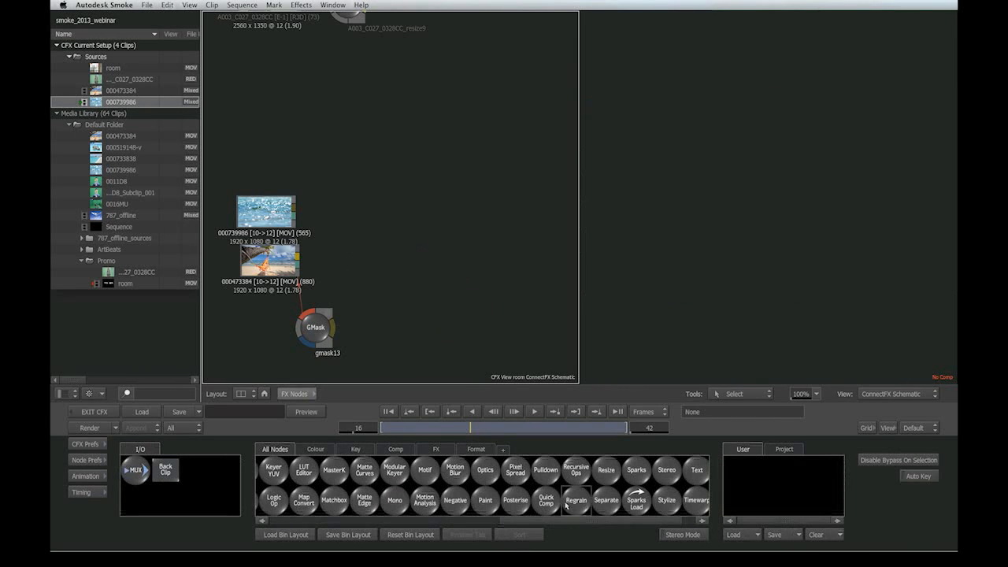
# - Add a Recursive Ops node with clip 000739986 as front and GMask as matte, and open its settings
pyautogui.moveTo(563, 510); pyautogui.dragTo(453, 503)
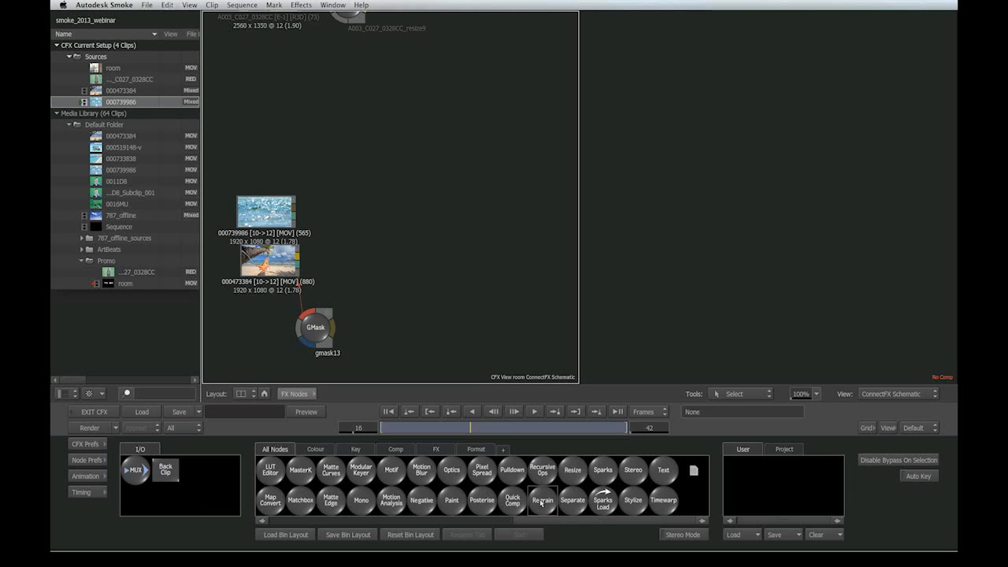
pyautogui.moveTo(542, 470); pyautogui.dragTo(418, 249)
pyautogui.doubleClick(418, 248)
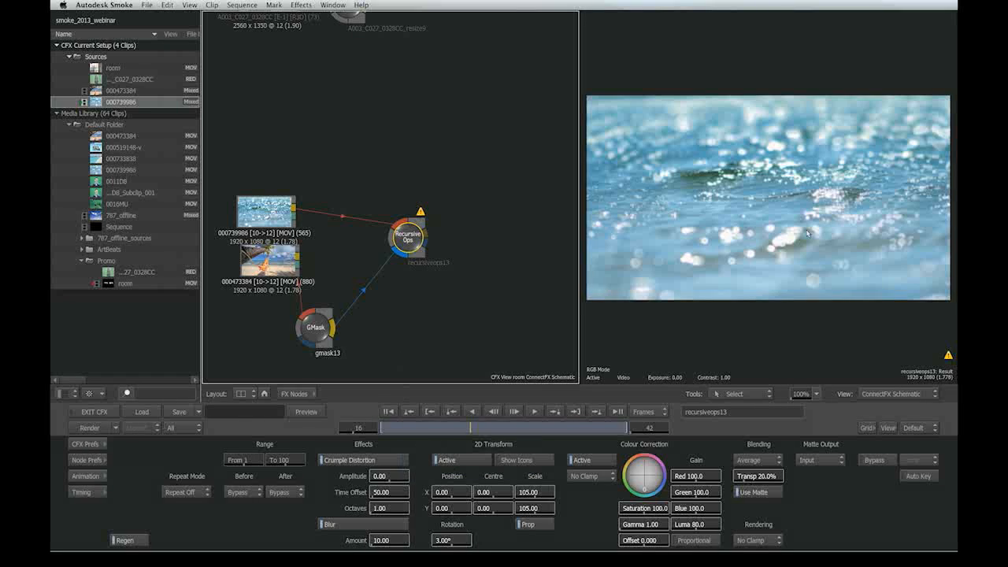
# - Check the Recursive Ops result at other frames up to frame 30, and delete the node
pyautogui.click(494, 429)
pyautogui.moveTo(500, 431); pyautogui.dragTo(541, 427)
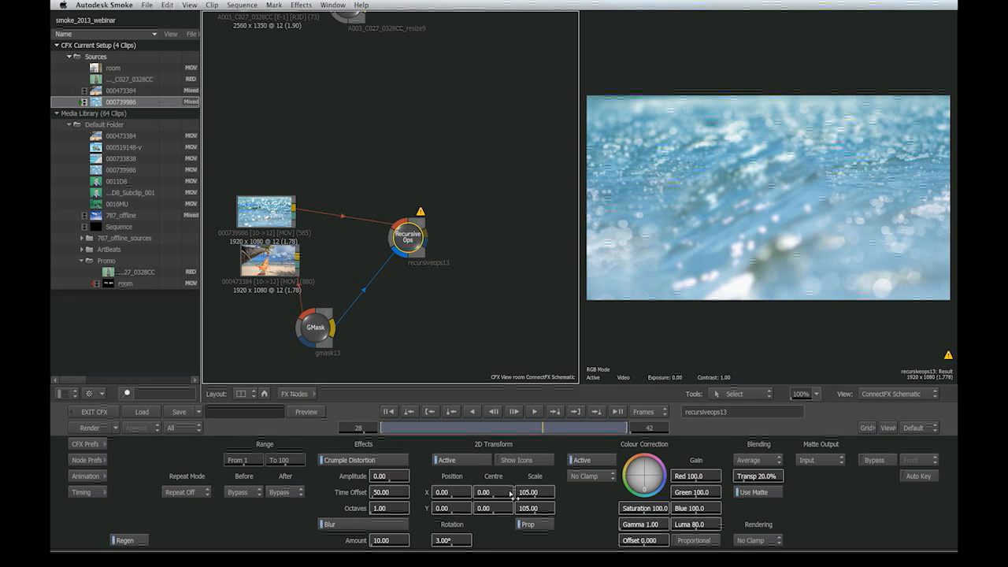
pyautogui.moveTo(513, 428); pyautogui.dragTo(556, 438)
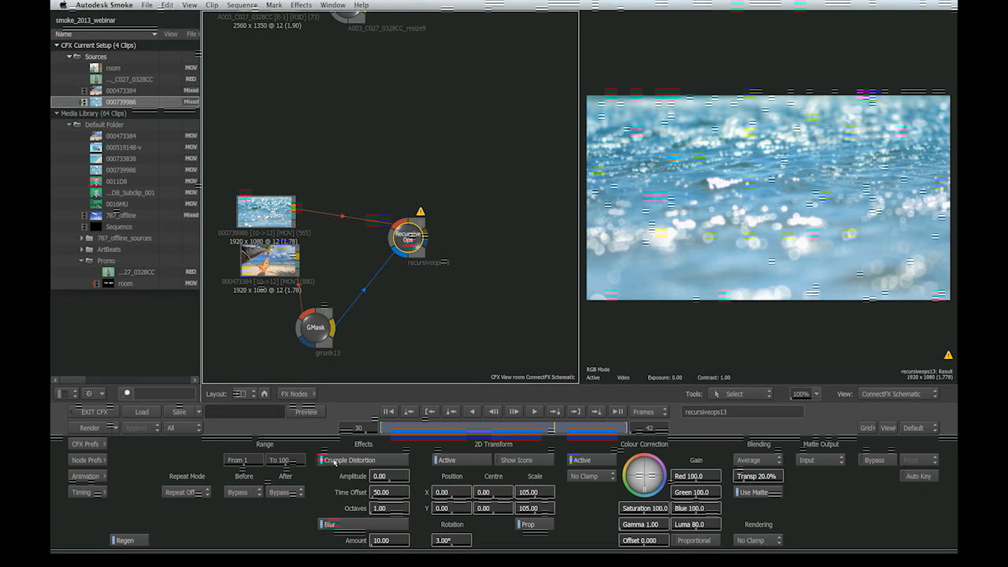
pyautogui.moveTo(401, 235); pyautogui.dragTo(466, 565)
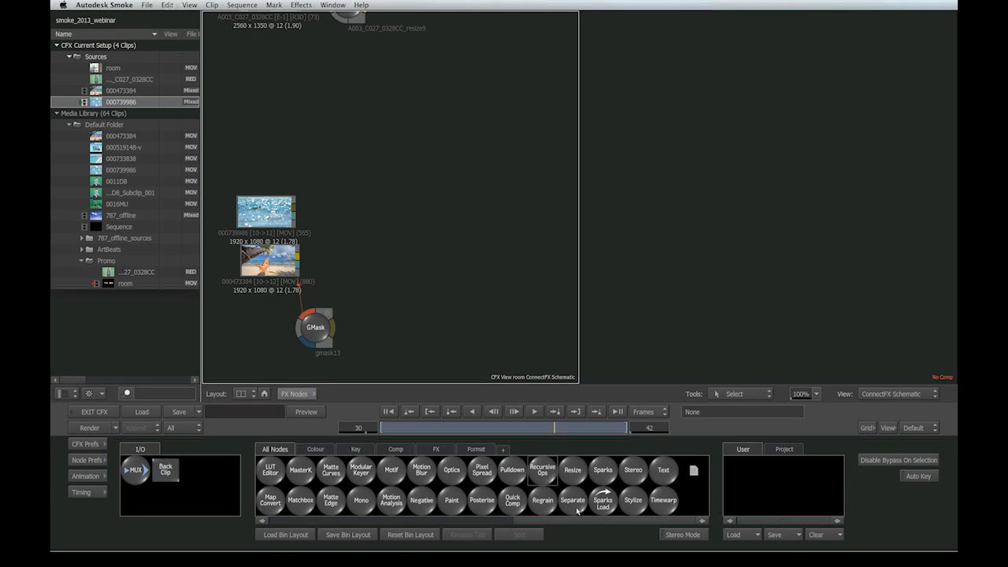
# - Add a Separate node fed by clip 000739986, check its colour mode options, and delete the node
pyautogui.moveTo(577, 504); pyautogui.dragTo(422, 232)
pyautogui.doubleClick(422, 232)
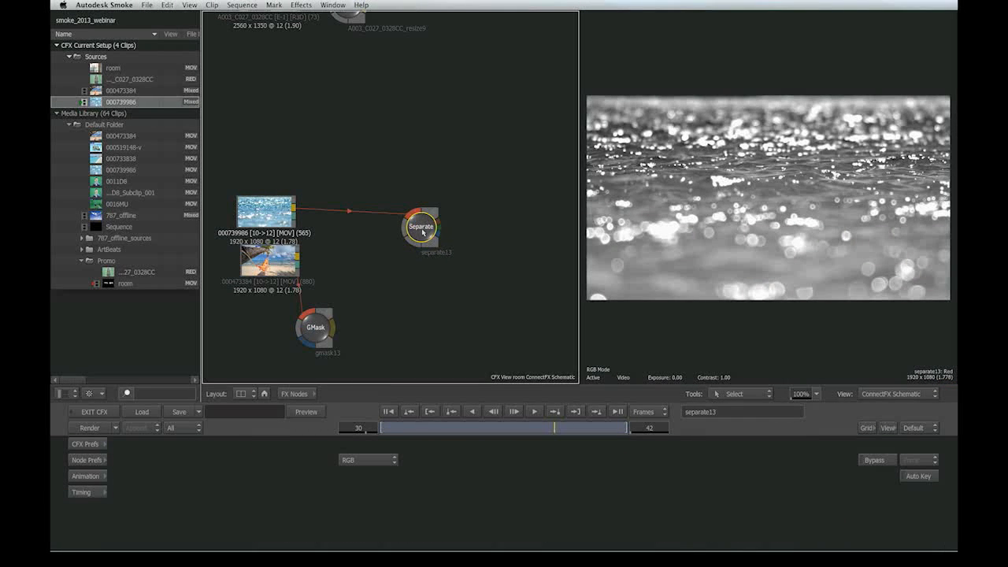
pyautogui.click(367, 459)
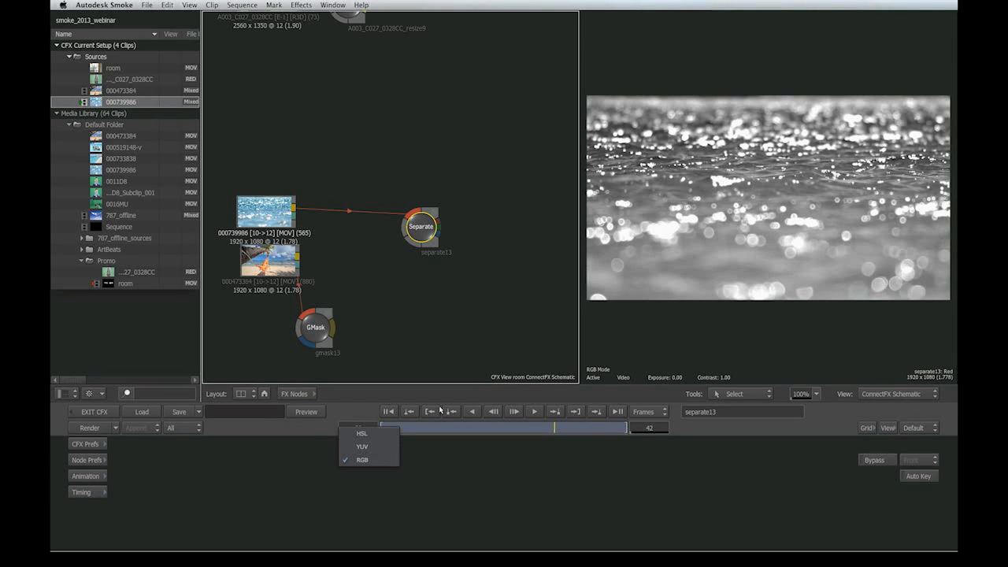
pyautogui.click(447, 227)
pyautogui.moveTo(422, 225); pyautogui.dragTo(400, 221)
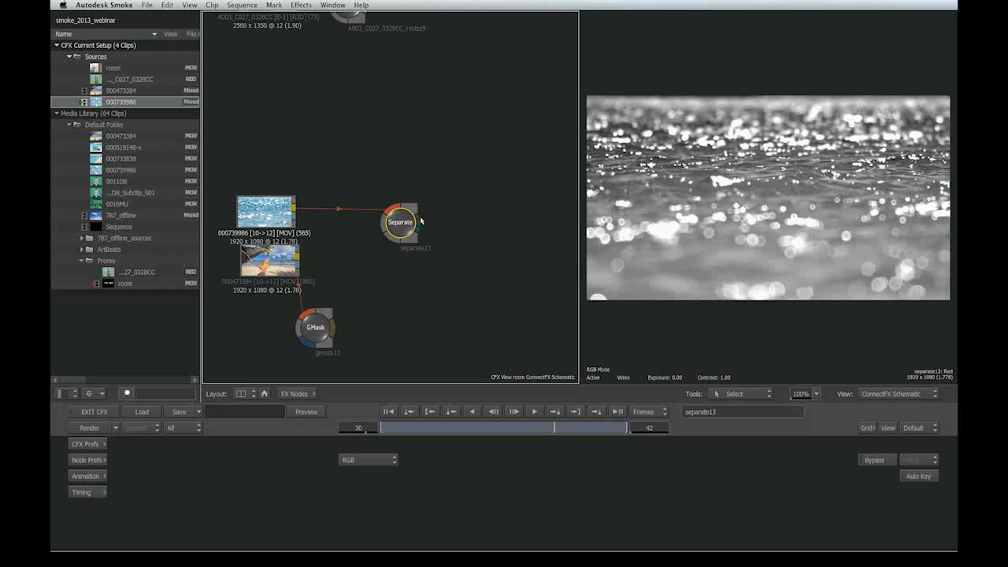
pyautogui.moveTo(400, 226); pyautogui.dragTo(483, 459)
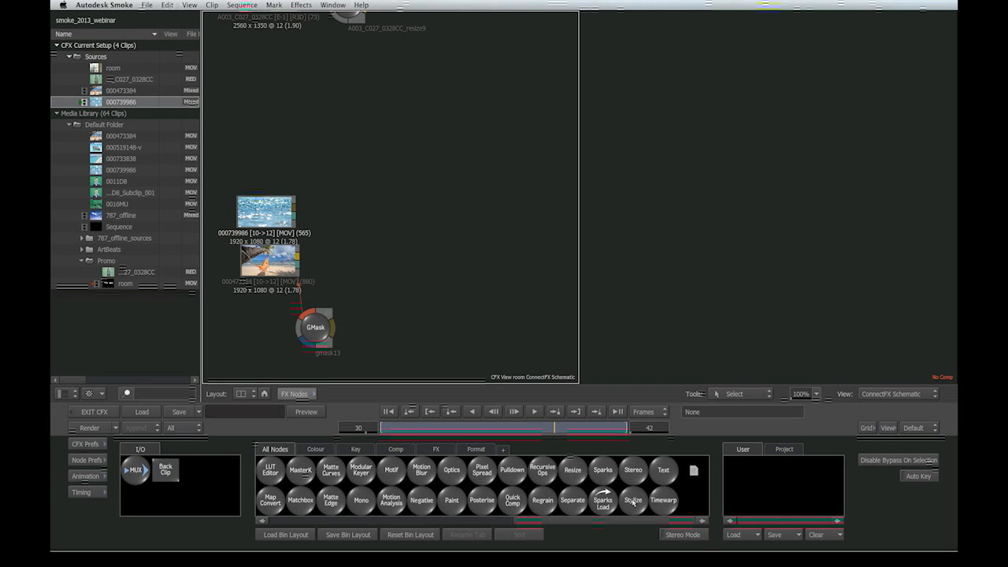
# - Add a Stylize node fed by clip 000473384 and replace its setup with a Watercolor preset
pyautogui.moveTo(635, 502); pyautogui.dragTo(445, 296)
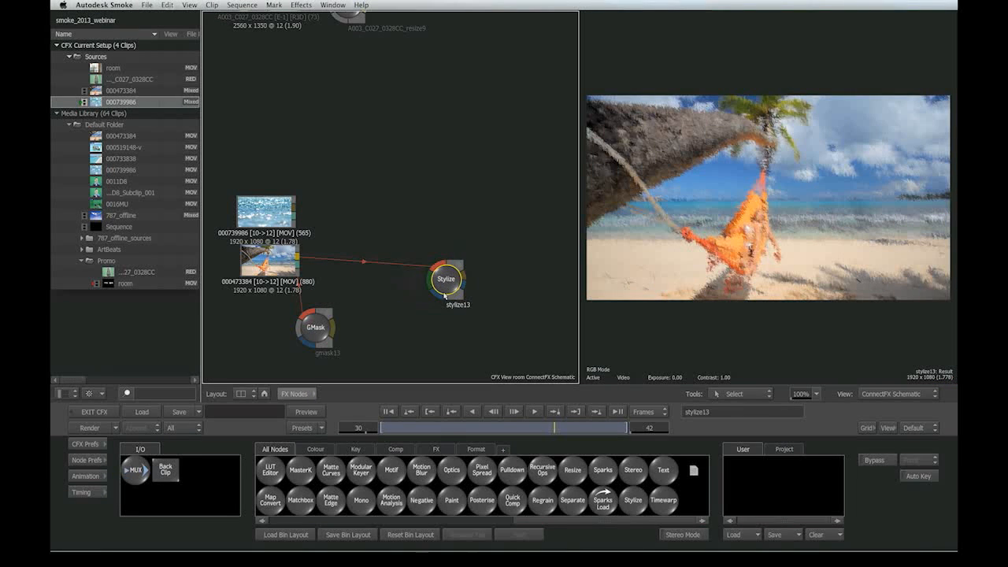
pyautogui.click(445, 296)
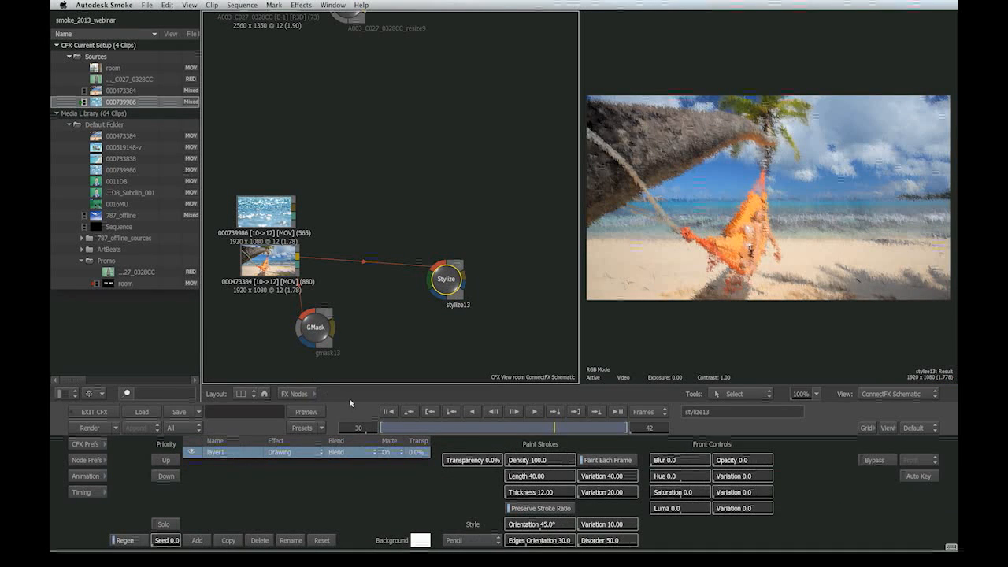
pyautogui.click(318, 429)
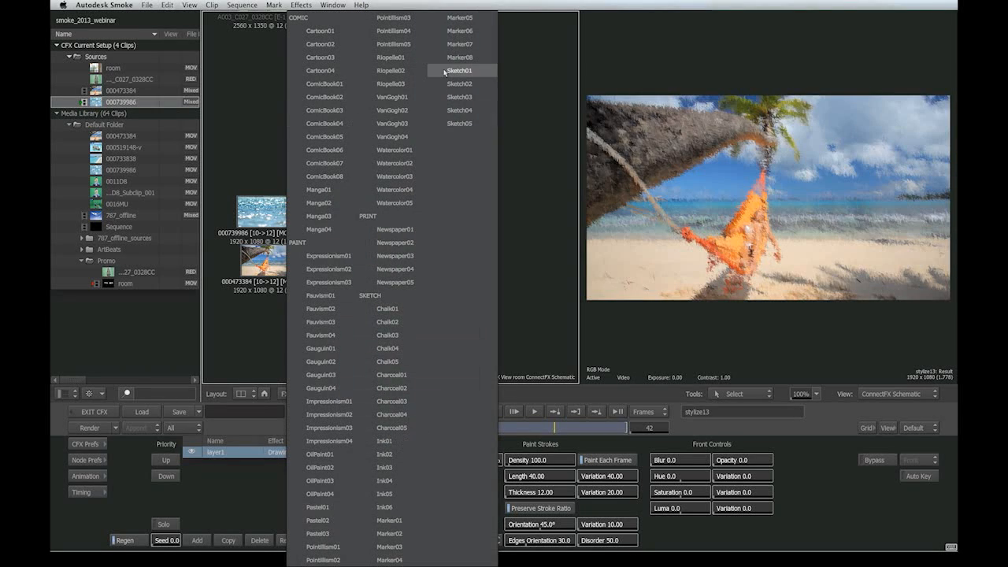
pyautogui.click(402, 155)
pyautogui.click(548, 318)
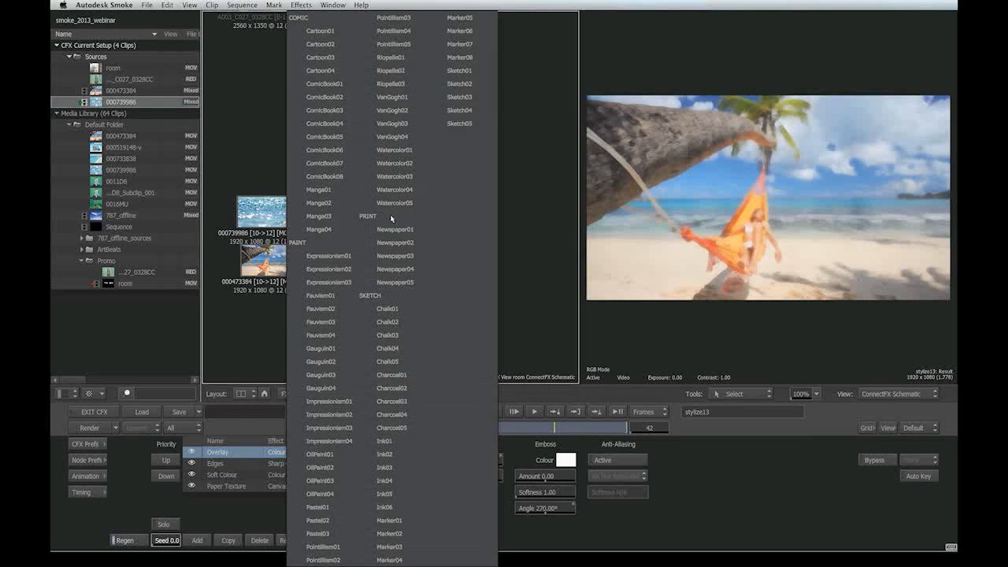
# - Try two Newspaper presets on the Stylize node, ending with Newspaper05, and delete the node
pyautogui.click(403, 251)
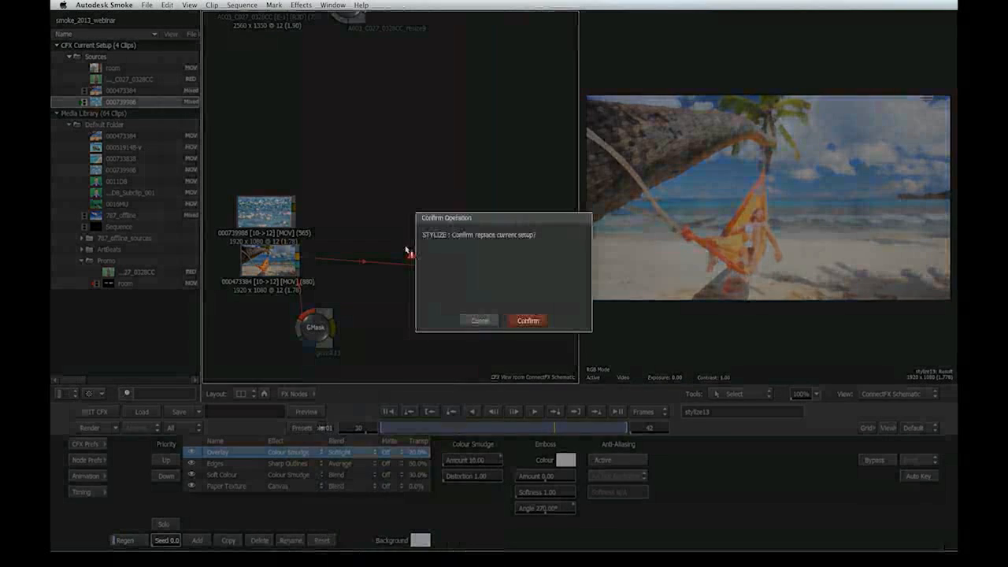
pyautogui.click(535, 321)
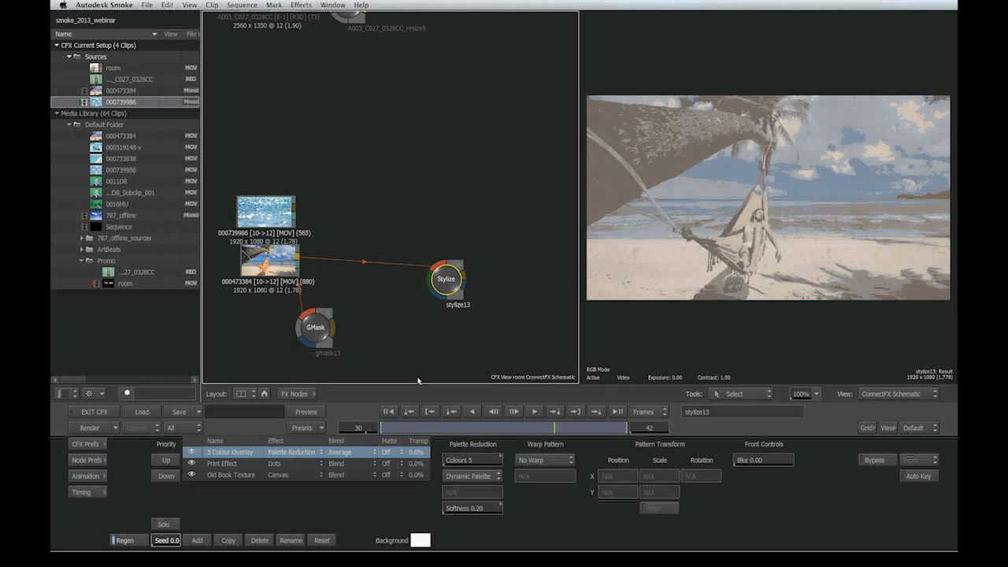
pyautogui.click(319, 429)
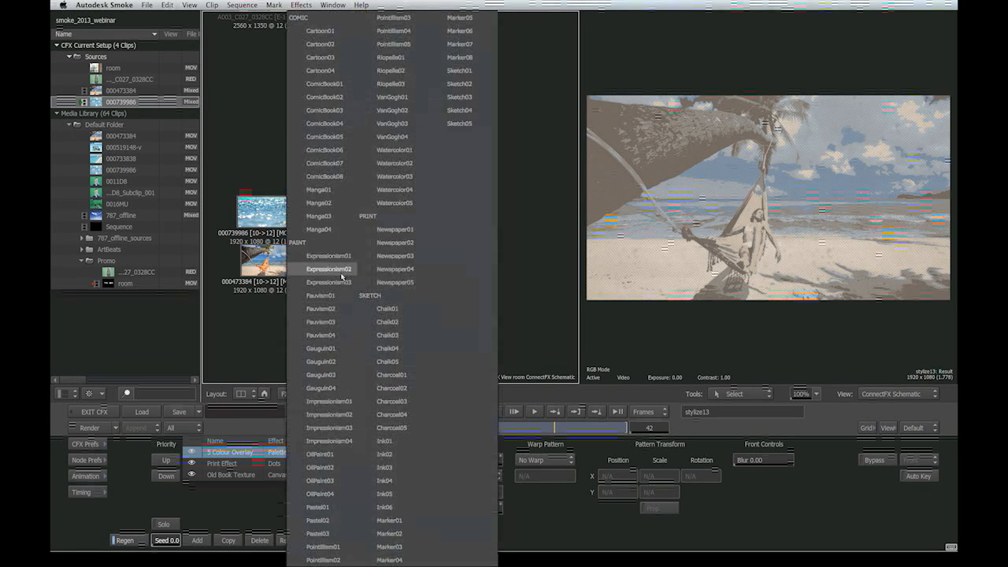
pyautogui.click(402, 281)
pyautogui.click(523, 319)
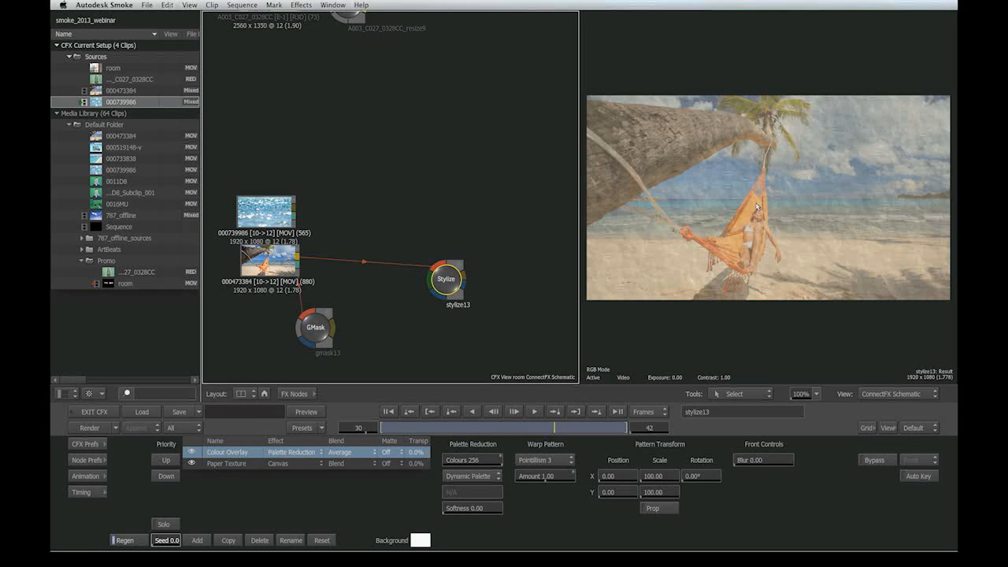
pyautogui.moveTo(445, 285); pyautogui.dragTo(590, 549)
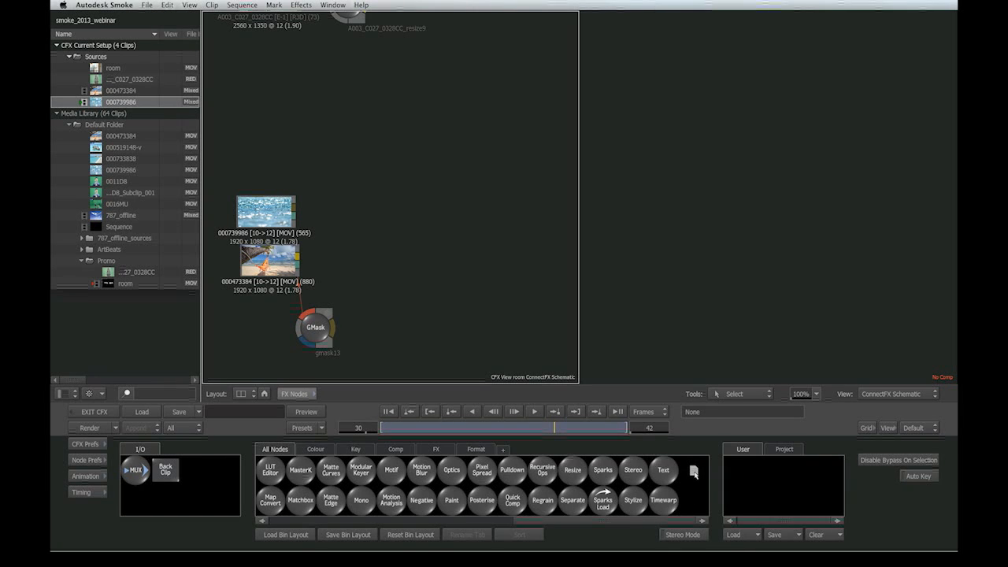
# - Add a note reading "REMEMBER TO CHECK THE BLUE CHANNEL" and place it collapsed just above clip 000739986
pyautogui.moveTo(693, 471); pyautogui.dragTo(345, 162)
pyautogui.doubleClick(352, 161)
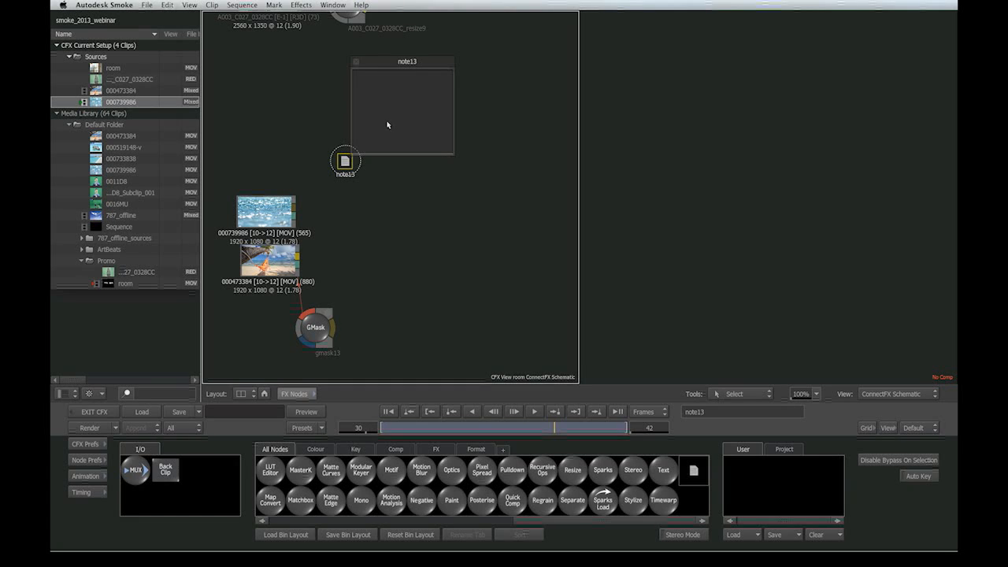
pyautogui.write('ReMEMBER ')
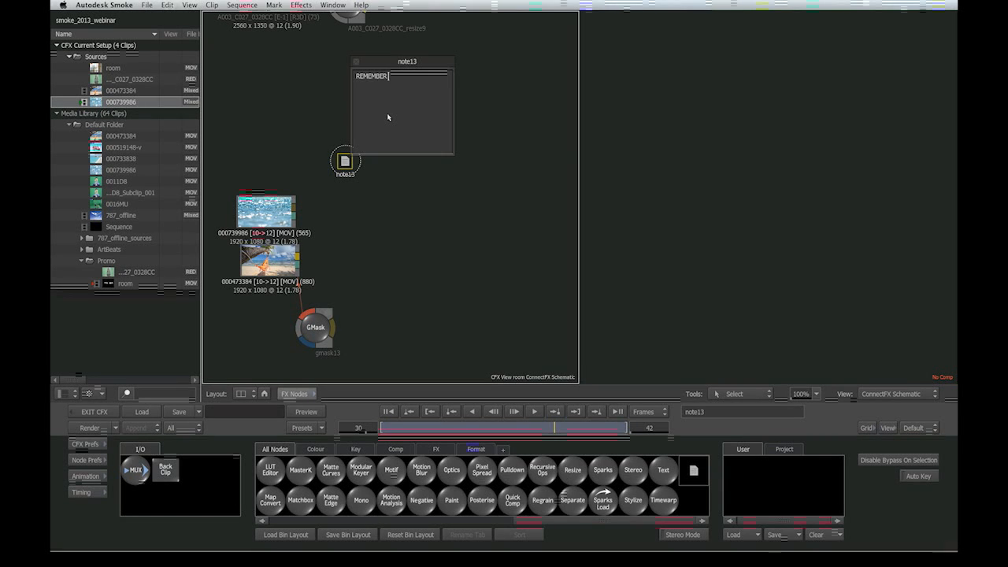
pyautogui.write('TO CHECK THE BLUE CHANNEL')
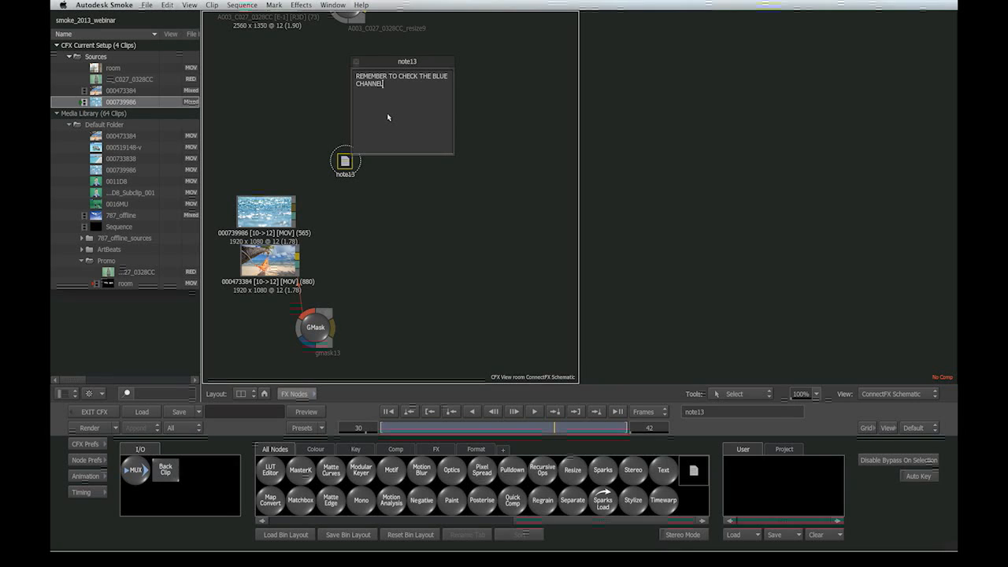
pyautogui.click(420, 63)
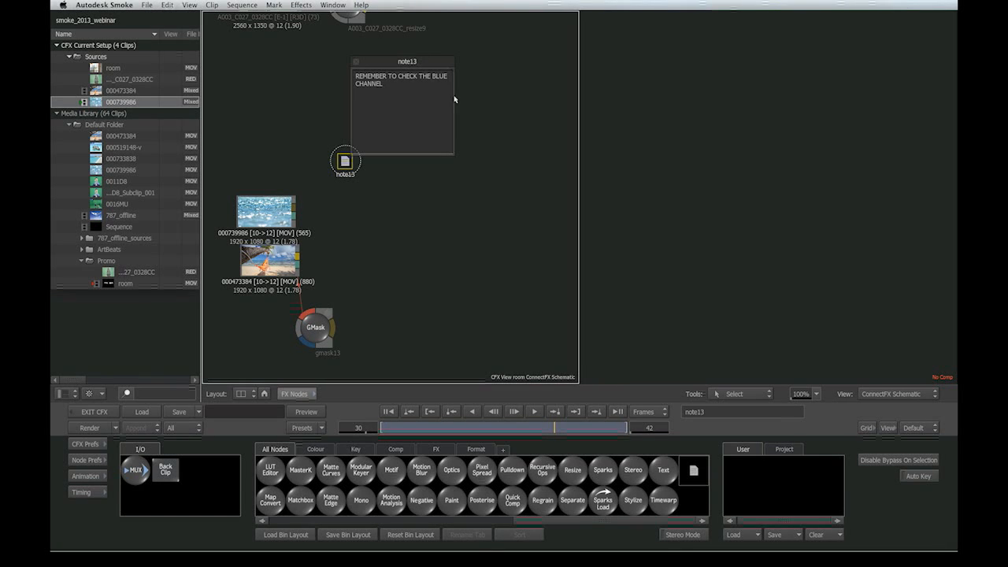
pyautogui.moveTo(345, 162); pyautogui.dragTo(255, 169)
pyautogui.click(361, 82)
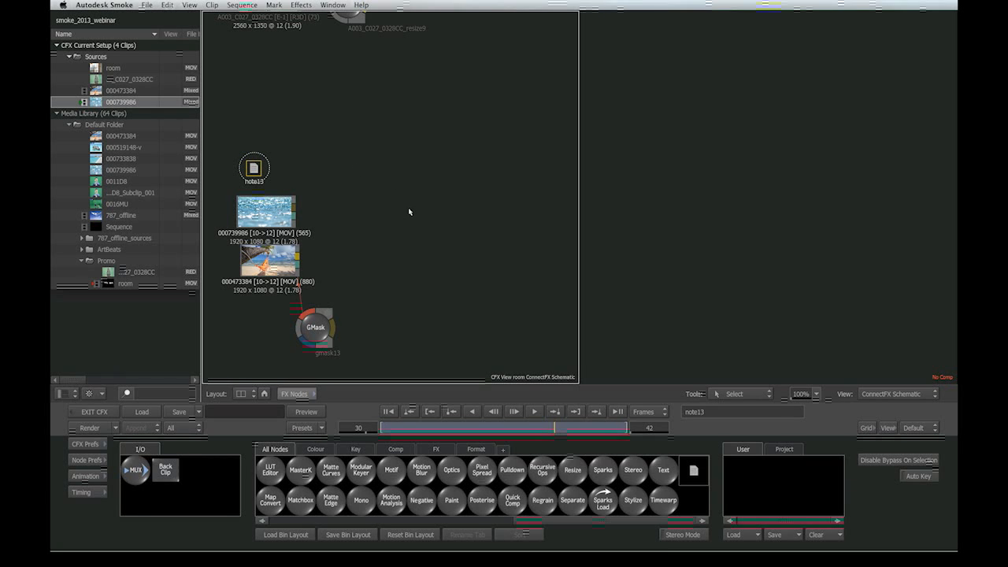
# - Insert a MUX node between the A003_C027_0328CC clip and its Resize node, and open the MUX settings
pyautogui.moveTo(340, 115); pyautogui.dragTo(444, 224)
pyautogui.moveTo(388, 137); pyautogui.dragTo(410, 170)
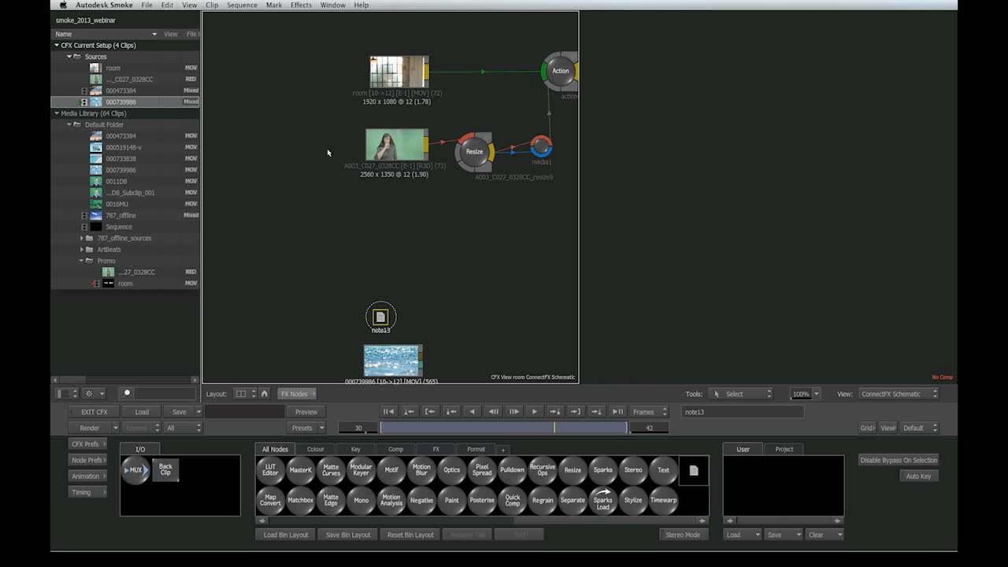
pyautogui.click(354, 169)
pyautogui.moveTo(413, 162); pyautogui.dragTo(305, 161)
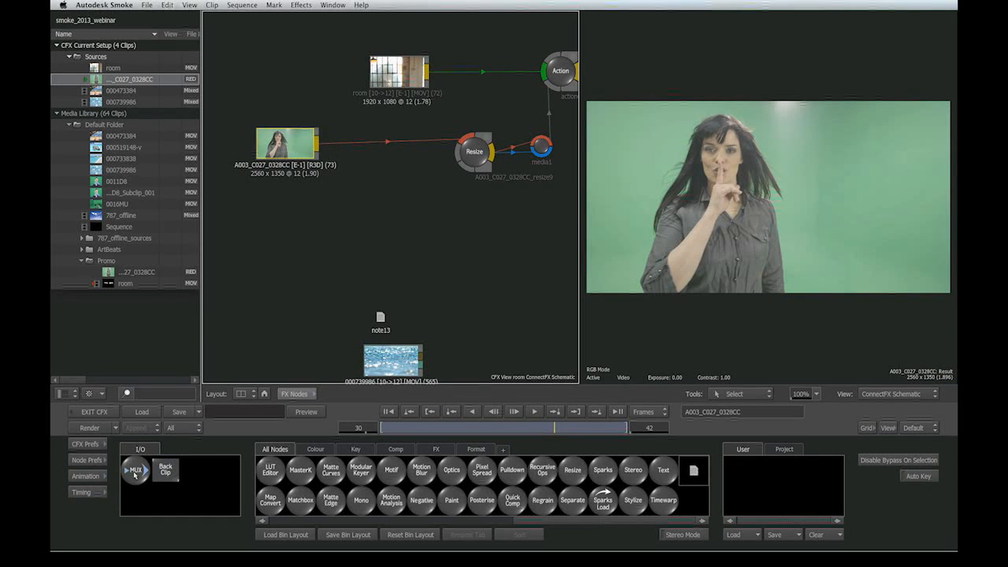
pyautogui.moveTo(133, 472); pyautogui.dragTo(362, 202)
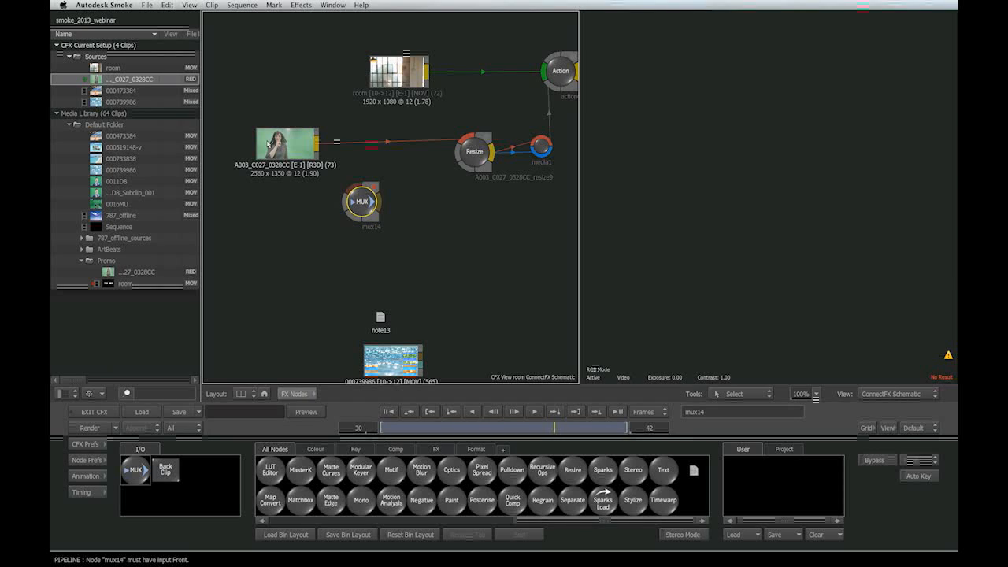
pyautogui.moveTo(334, 163); pyautogui.dragTo(463, 149)
pyautogui.moveTo(363, 200); pyautogui.dragTo(356, 155)
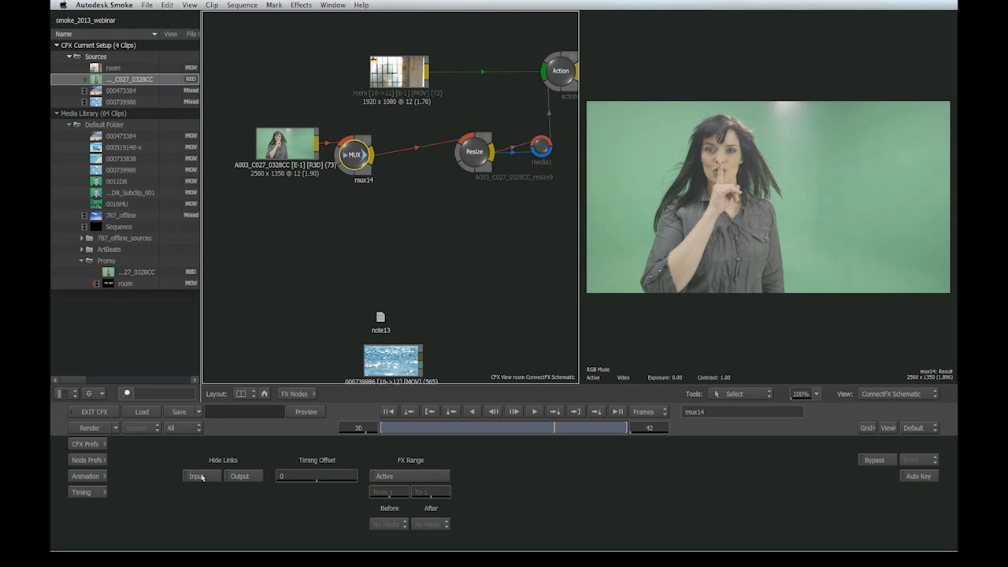
# - Move the A003_C027_0328CC clip up beside the room clip and hide the MUX node's input link
pyautogui.moveTo(293, 147); pyautogui.dragTo(256, 58)
pyautogui.moveTo(356, 162); pyautogui.dragTo(353, 154)
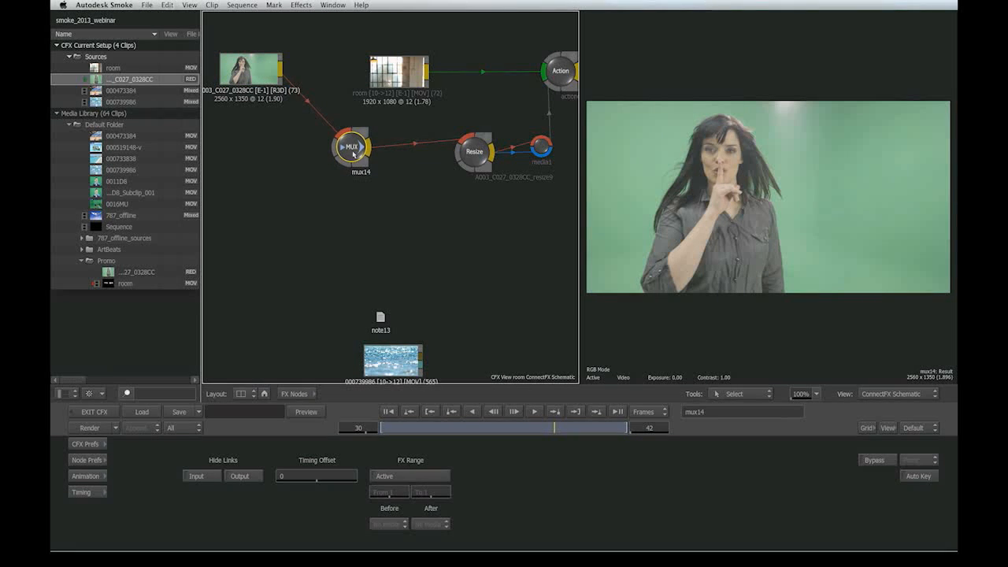
pyautogui.click(195, 479)
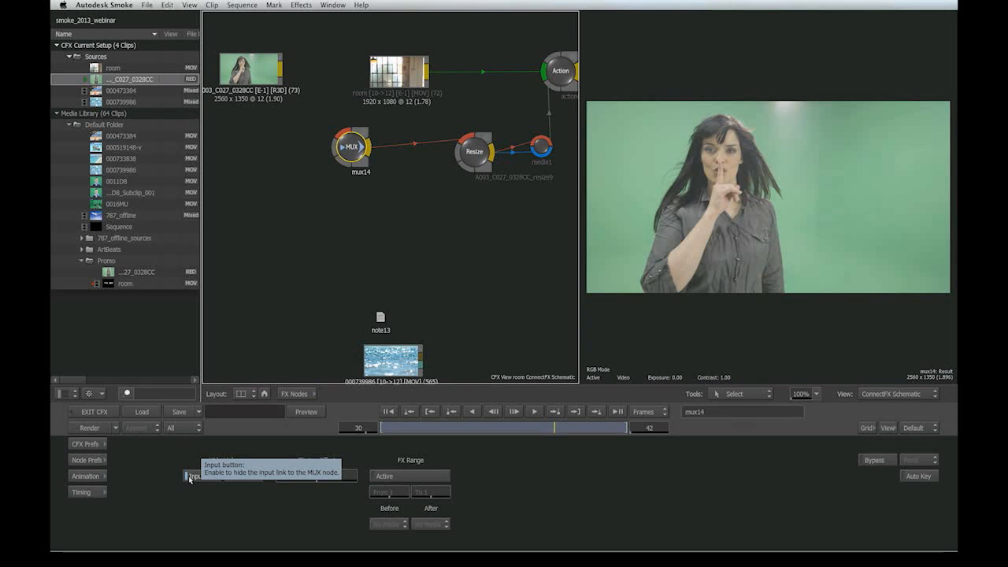
# - Unhide the input link of the mux14 node and shift the node slightly in the schematic
pyautogui.click(189, 478)
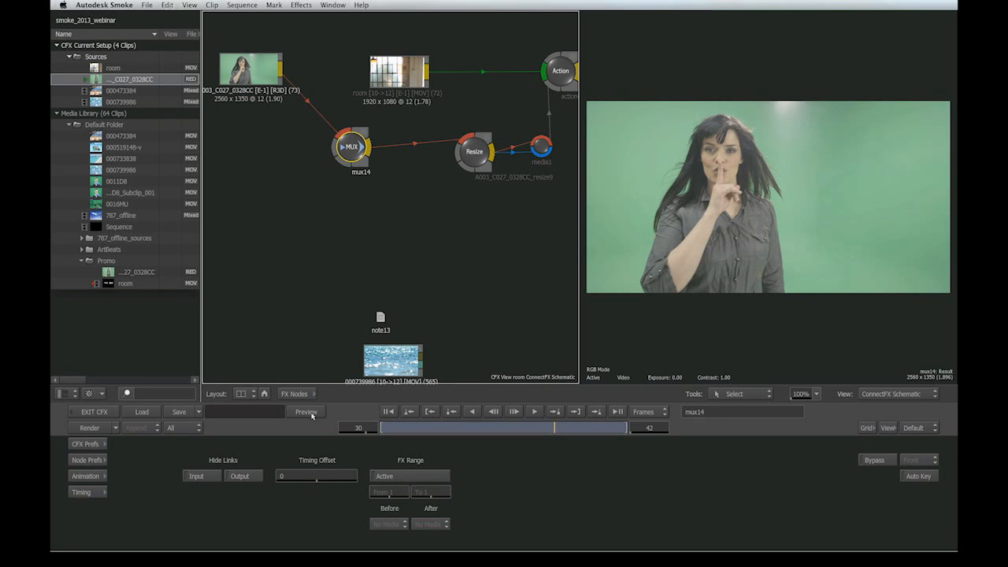
pyautogui.moveTo(353, 150); pyautogui.dragTo(346, 146)
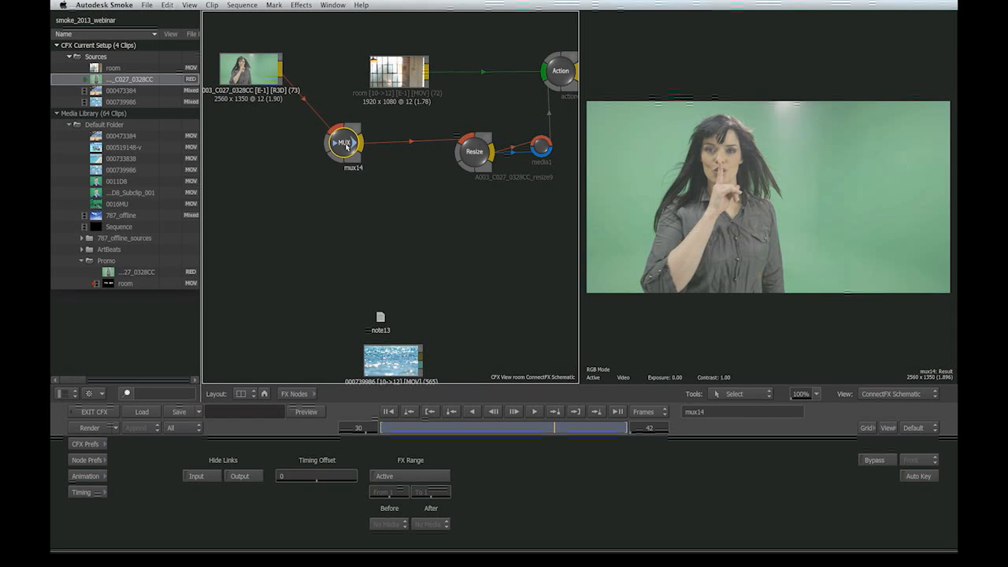
pyautogui.click(437, 474)
pyautogui.click(438, 476)
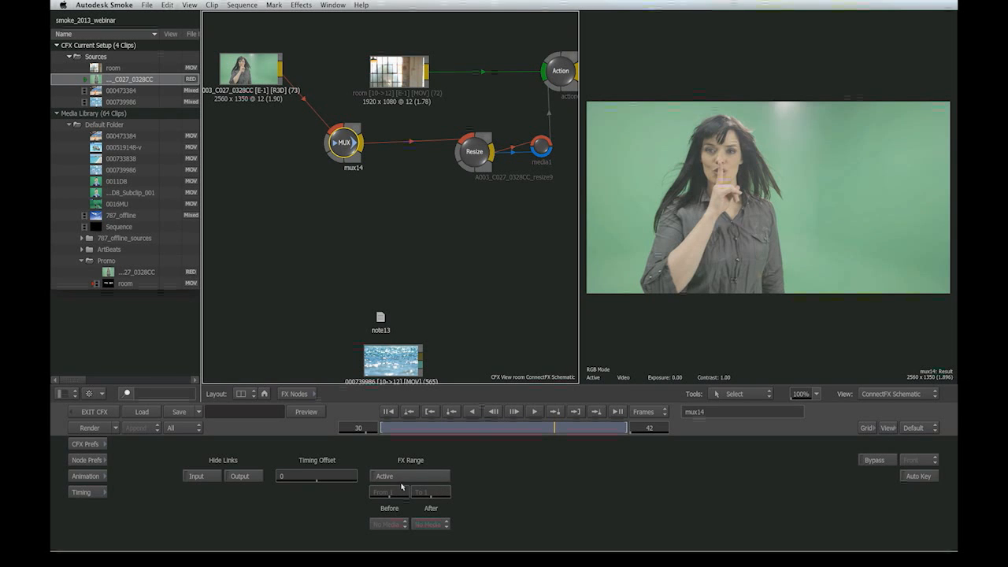
# - Activate the mux14 node's FX range and set it from frame 30 to frame 30
pyautogui.click(402, 477)
pyautogui.click(400, 494)
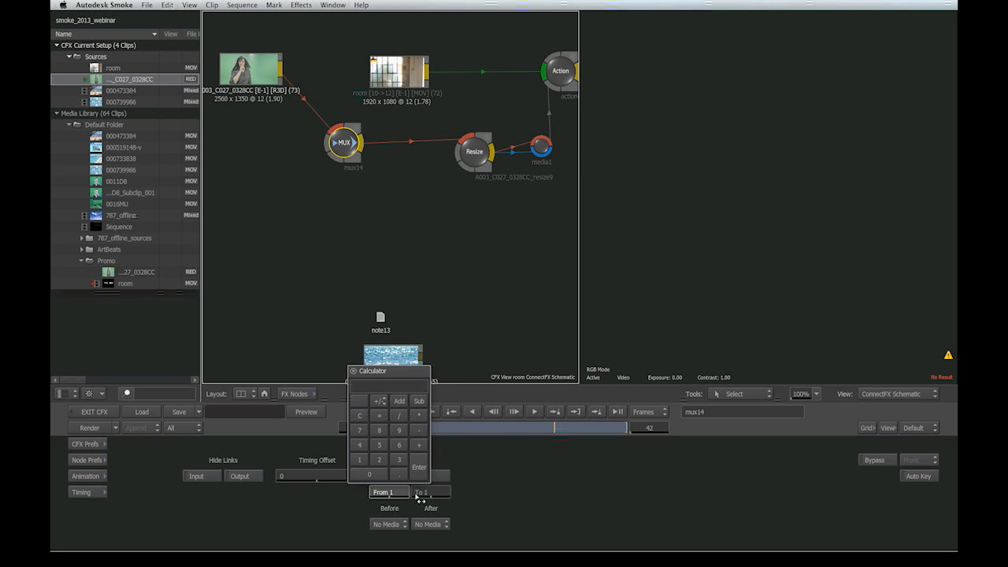
pyautogui.press('Return')
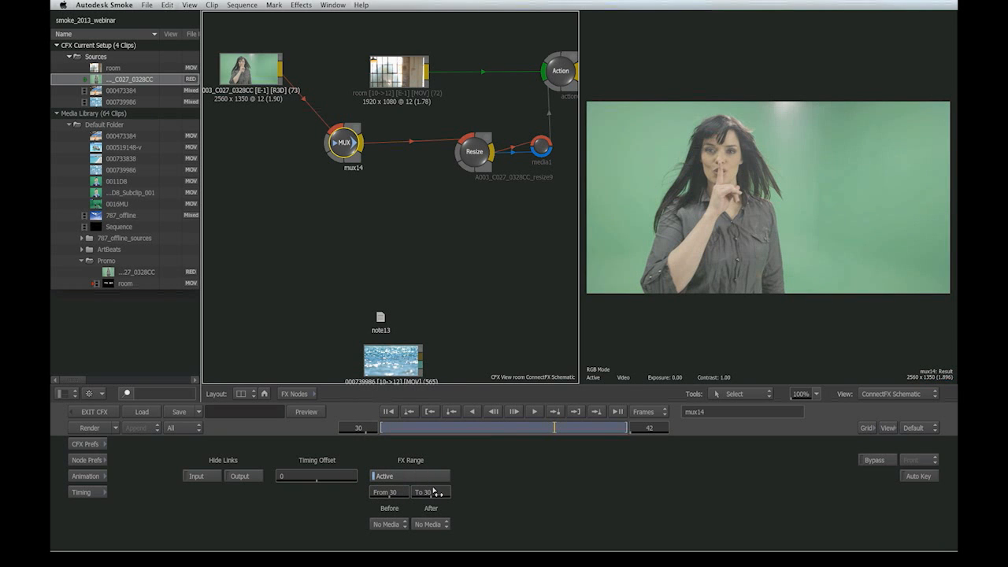
pyautogui.click(392, 477)
pyautogui.click(392, 477)
pyautogui.click(391, 477)
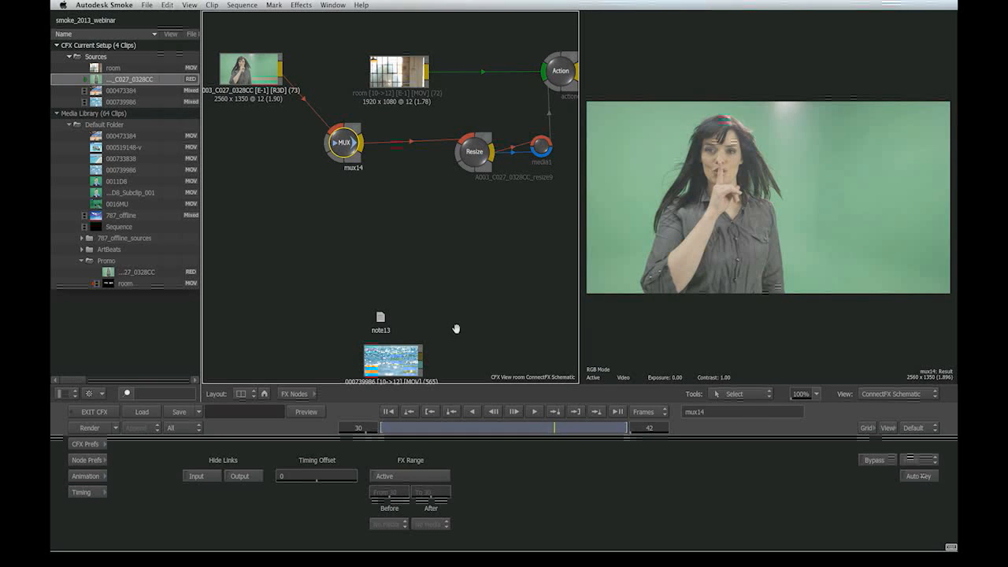
pyautogui.click(375, 476)
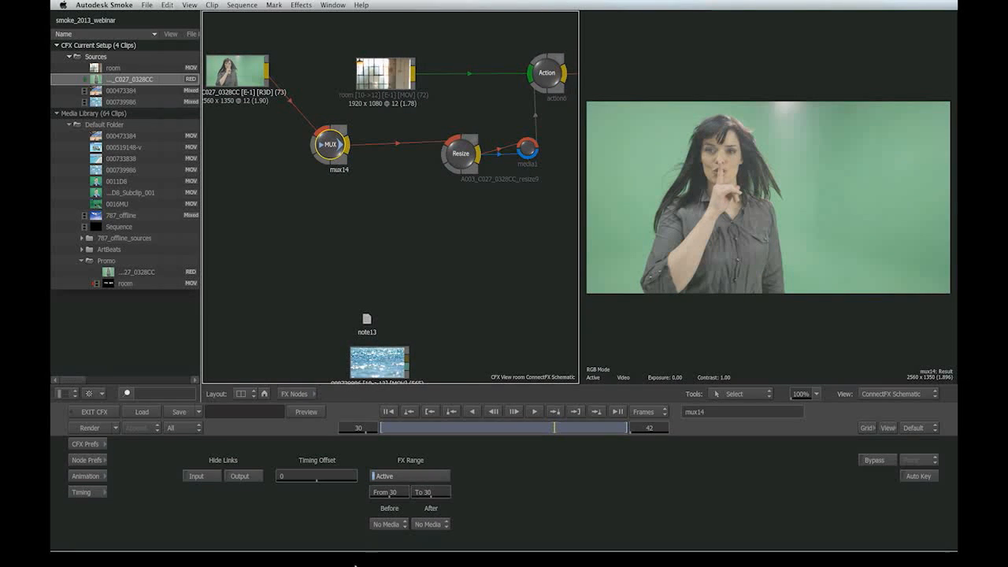
# - Set mux14 to Repeat First before the range and Repeat Last after it, and check the freeze at frame 33
pyautogui.click(386, 523)
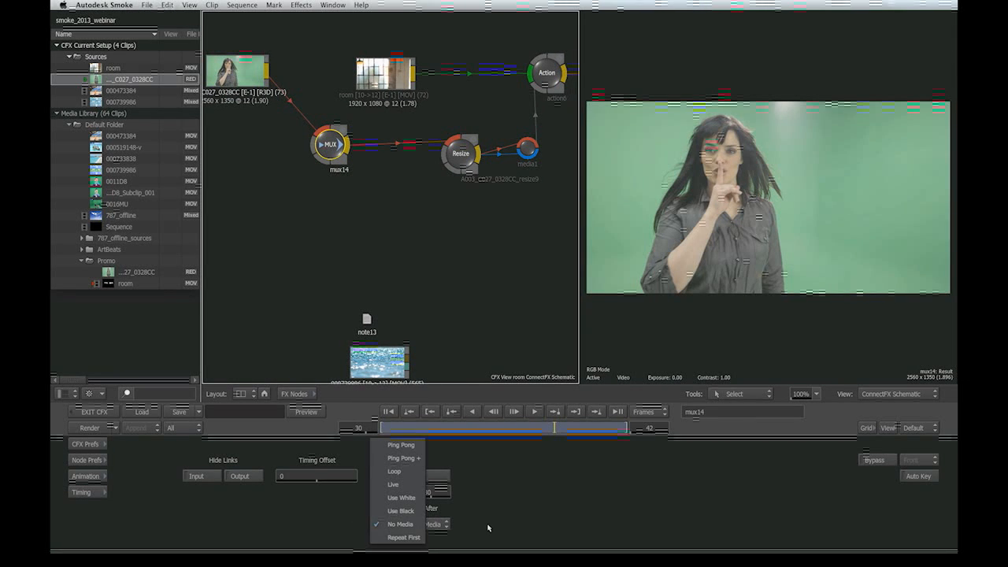
pyautogui.click(404, 537)
pyautogui.click(430, 524)
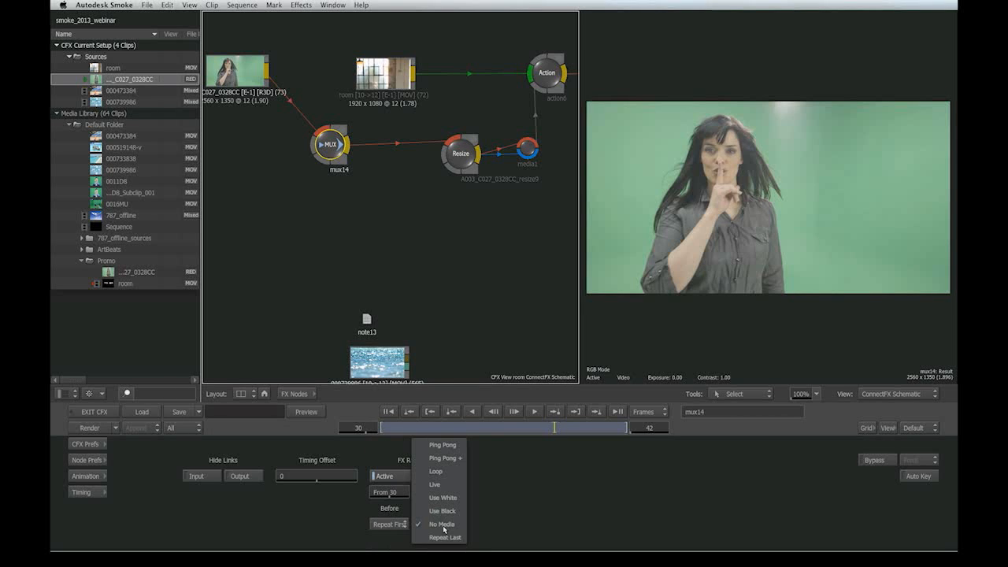
pyautogui.click(457, 537)
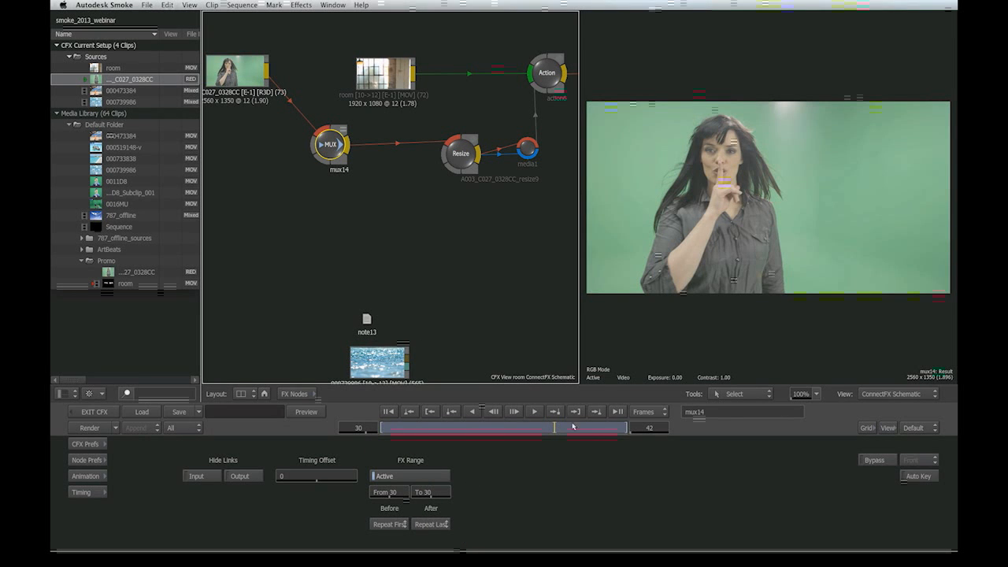
pyautogui.moveTo(553, 430); pyautogui.dragTo(592, 411)
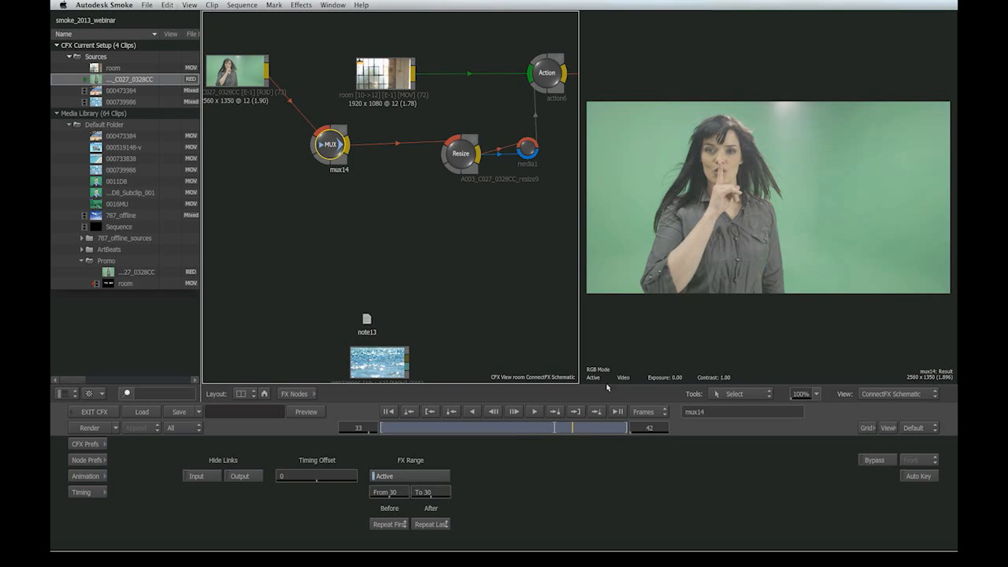
# - Review the Resize and Action node settings and browse the object nodes available in the Action Bin
pyautogui.moveTo(427, 206); pyautogui.dragTo(376, 258)
pyautogui.moveTo(421, 187)
pyautogui.mouseDown()
pyautogui.moveTo(433, 197)
pyautogui.moveTo(432, 185)
pyautogui.mouseUp()
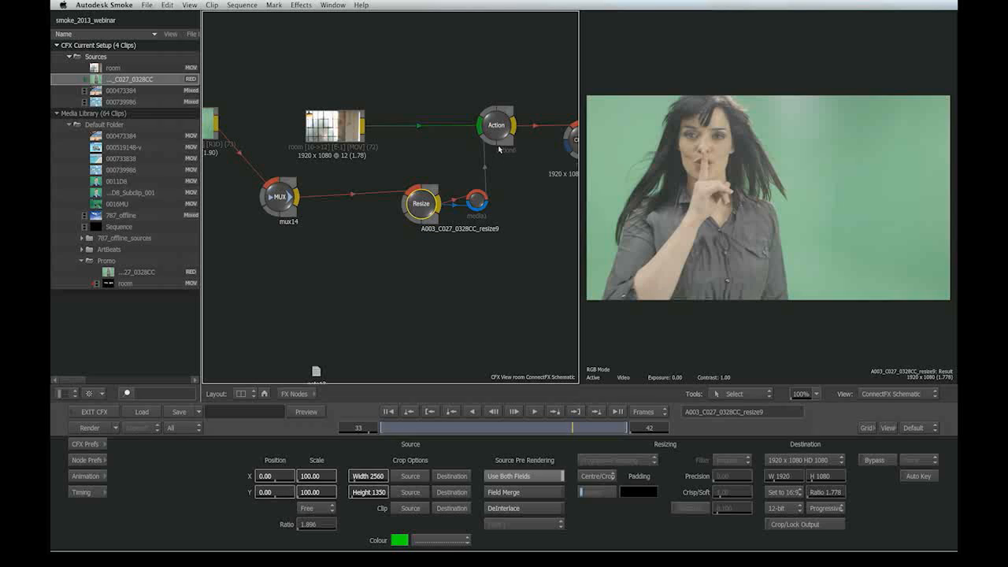
pyautogui.click(501, 137)
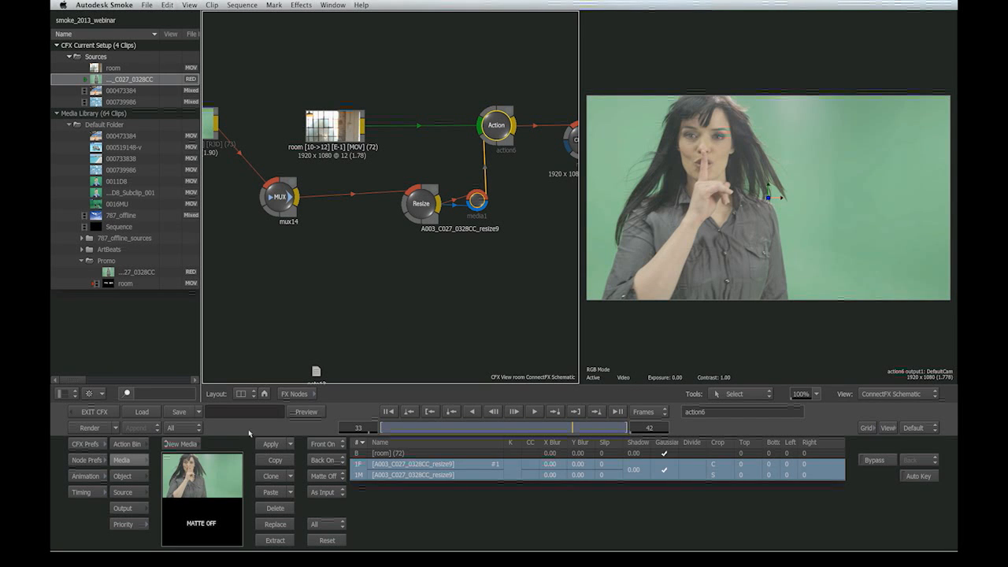
pyautogui.click(296, 393)
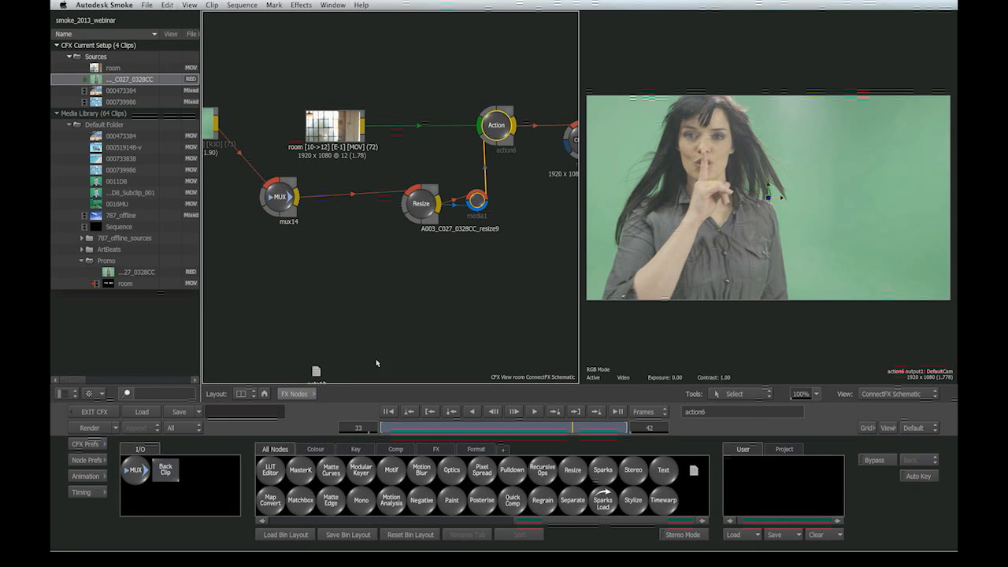
pyautogui.click(296, 394)
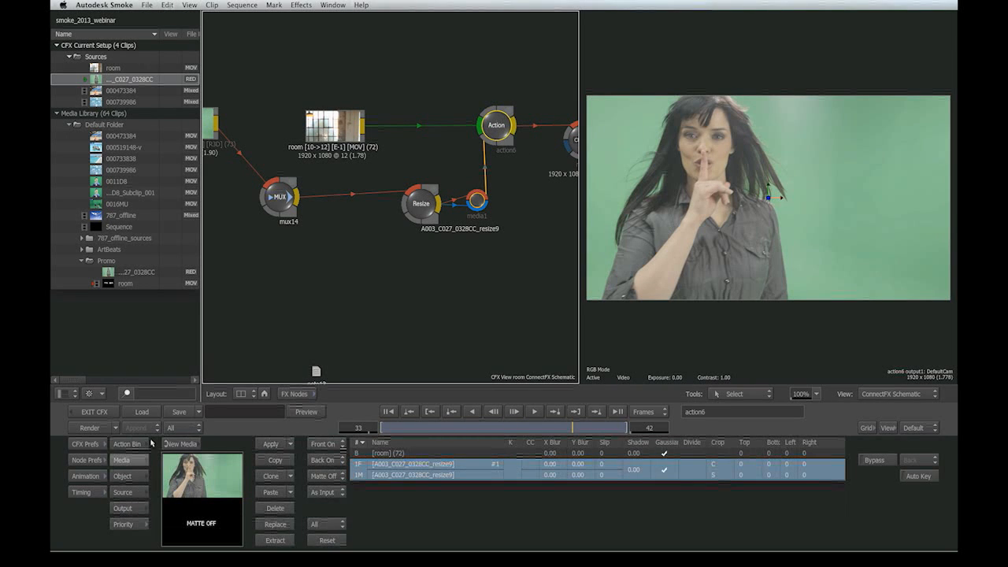
pyautogui.click(146, 444)
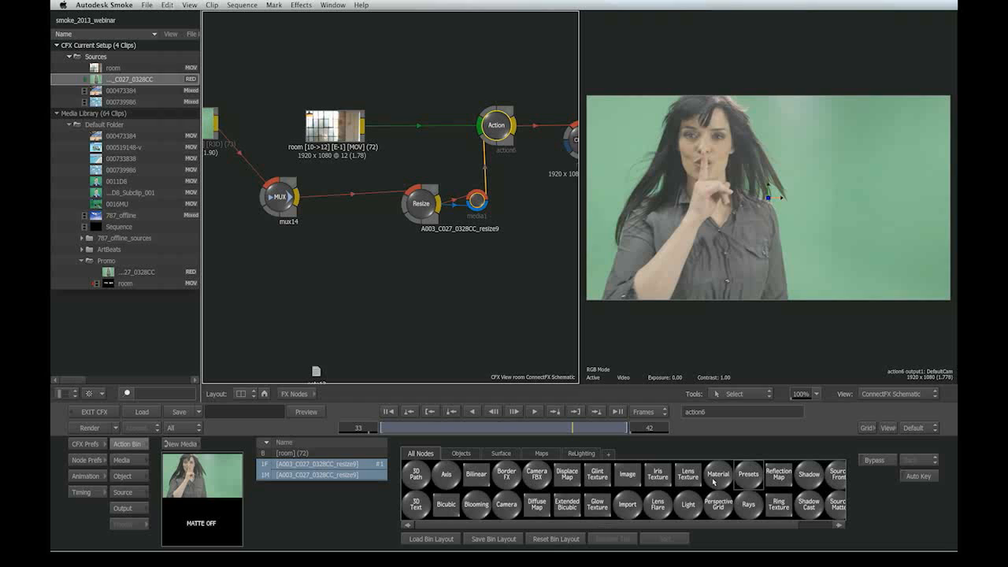
pyautogui.hscroll(1, 673, 478)
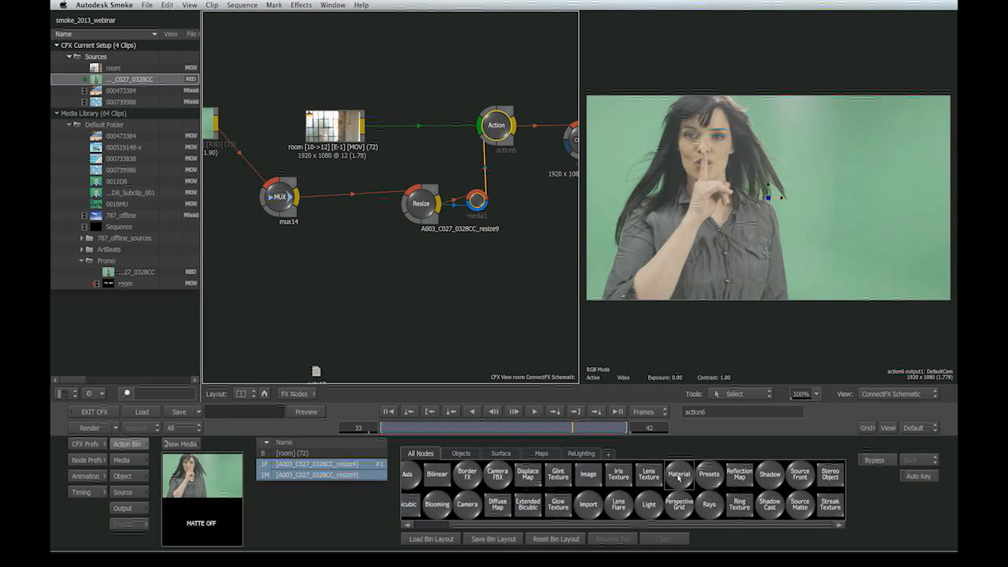
pyautogui.hscroll(-2, 676, 476)
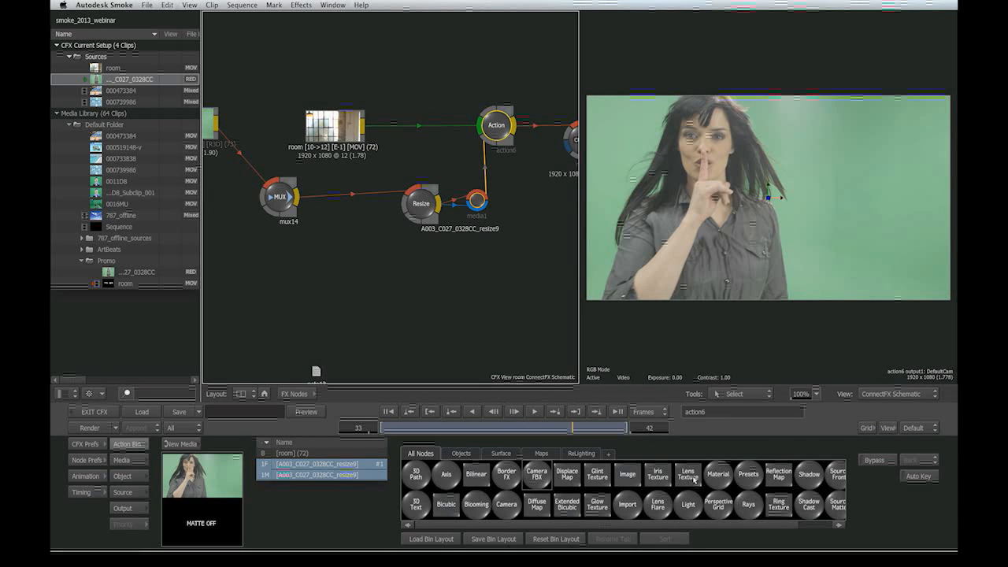
pyautogui.hscroll(2, 622, 477)
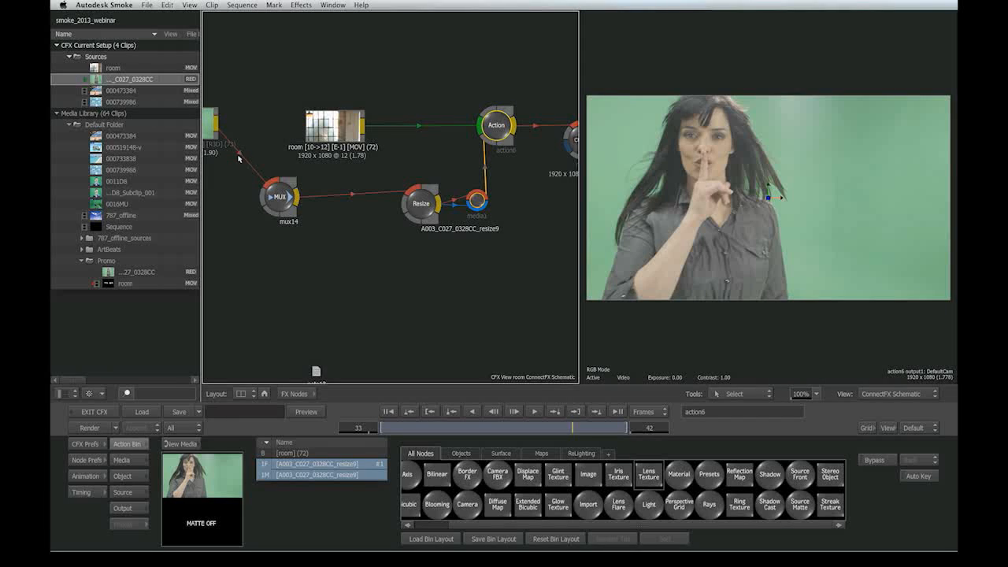
# - Move the room clip node above the green-screen clip and display the Action node's result
pyautogui.moveTo(344, 284); pyautogui.dragTo(386, 288)
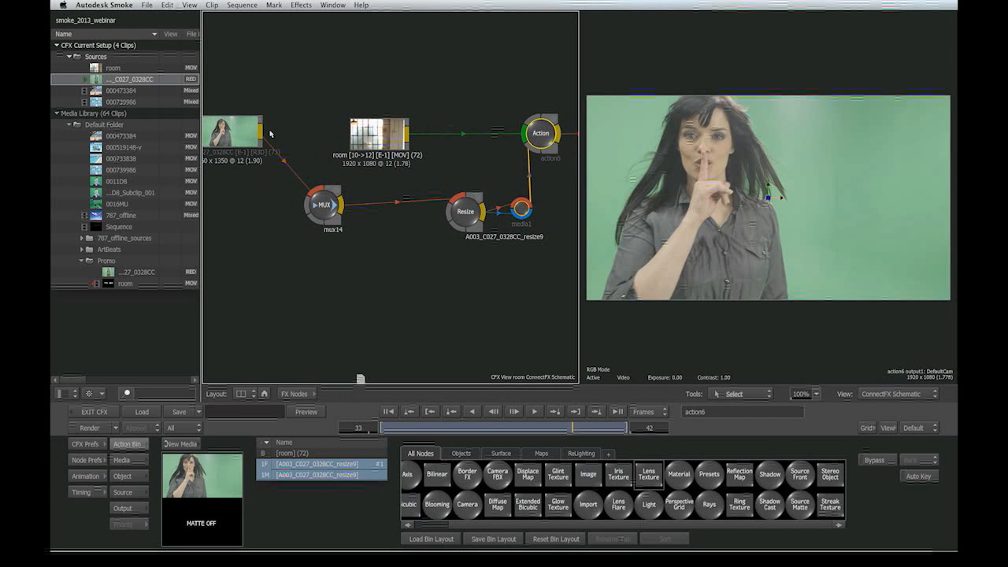
pyautogui.click(386, 140)
pyautogui.moveTo(385, 140); pyautogui.dragTo(264, 76)
pyautogui.moveTo(459, 153); pyautogui.dragTo(413, 186)
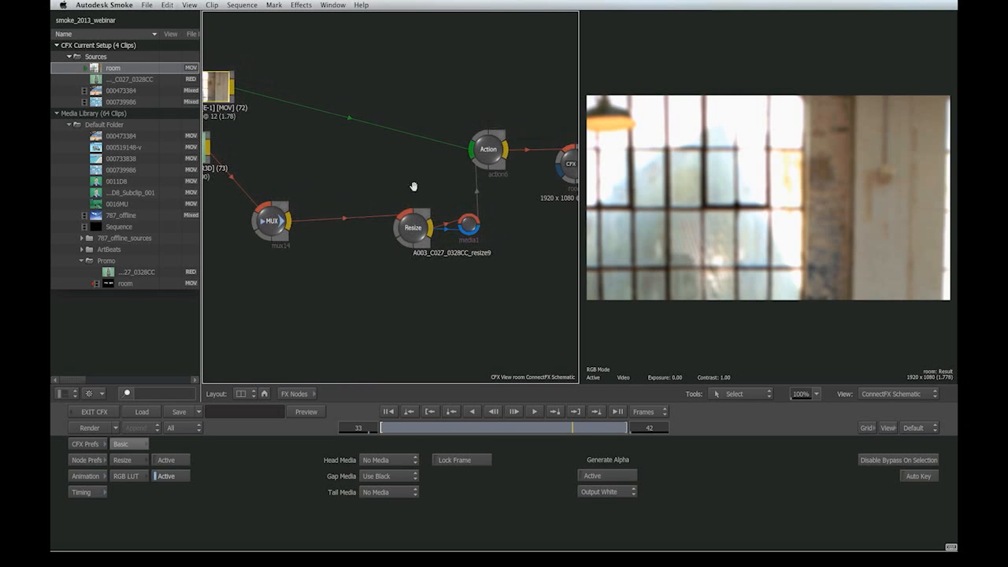
pyautogui.click(488, 157)
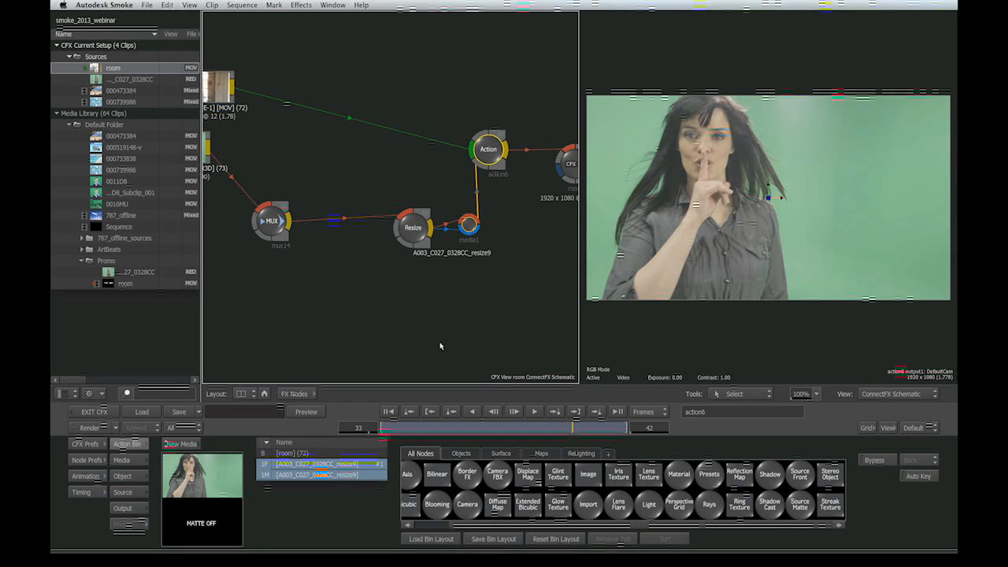
# - Rearrange the green-screen clip and mux14 so that they sit side by side below the room clip
pyautogui.moveTo(334, 176); pyautogui.dragTo(451, 155)
pyautogui.click(397, 201)
pyautogui.moveTo(398, 201); pyautogui.dragTo(351, 134)
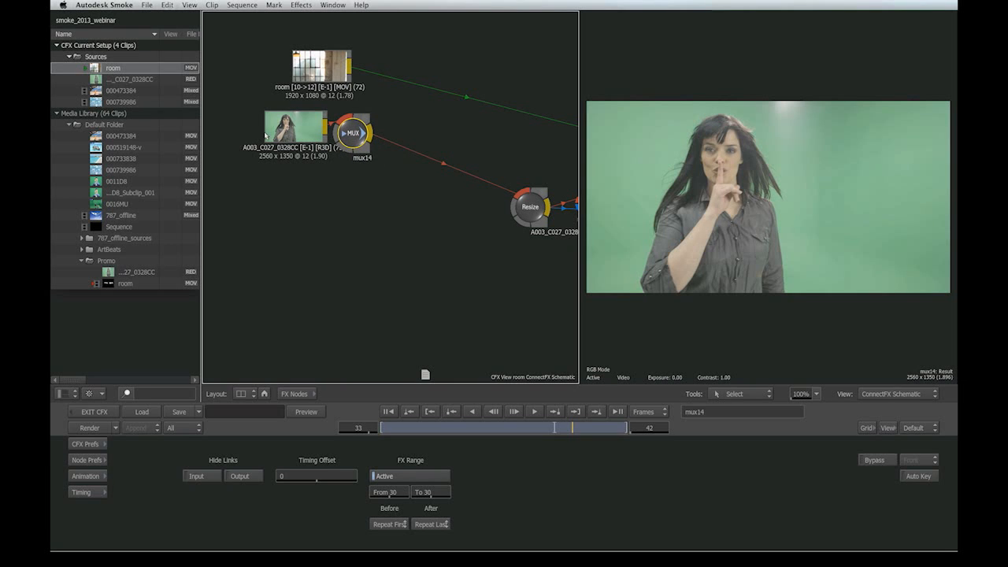
pyautogui.click(266, 135)
pyautogui.moveTo(266, 135); pyautogui.dragTo(220, 134)
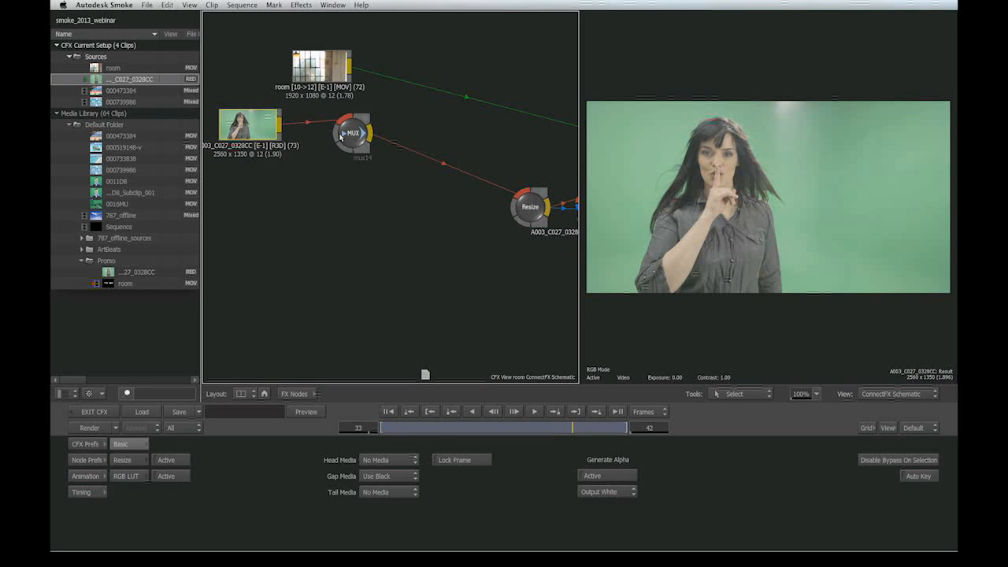
pyautogui.moveTo(363, 121); pyautogui.dragTo(332, 121)
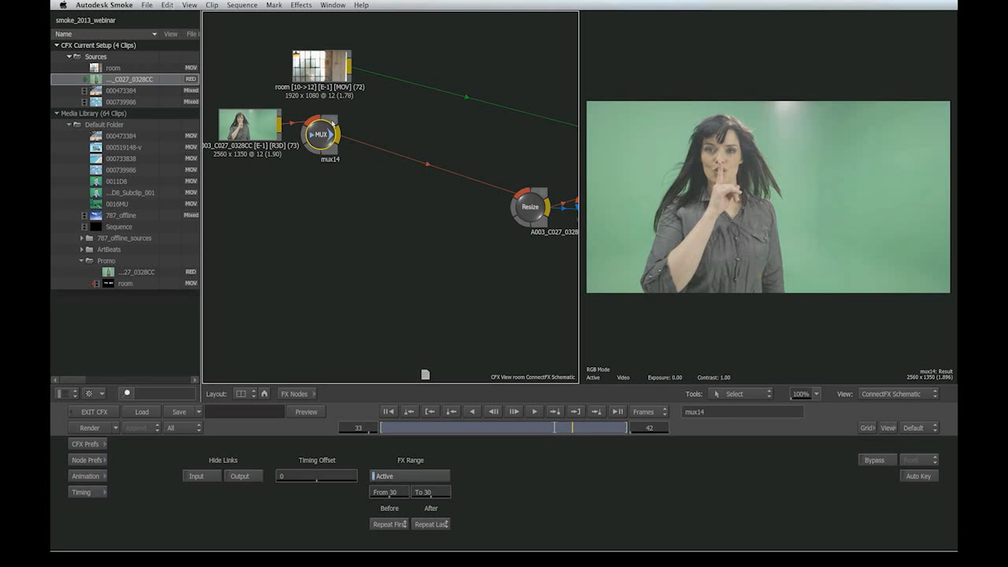
# - Add a MasterK keyer node to the schematic, below the link from mux14 to the Resize node
pyautogui.click(293, 394)
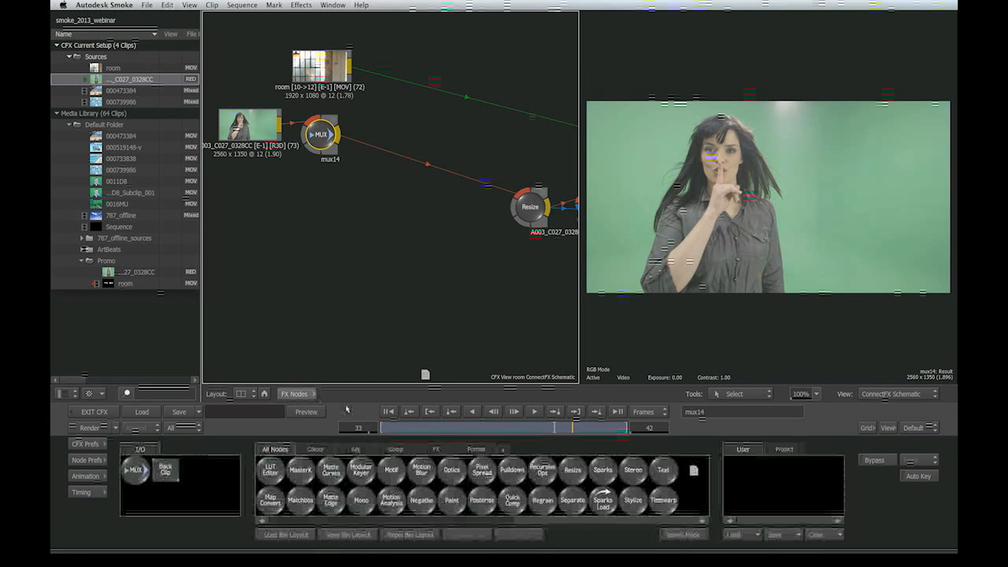
pyautogui.hscroll(-5, 518, 500)
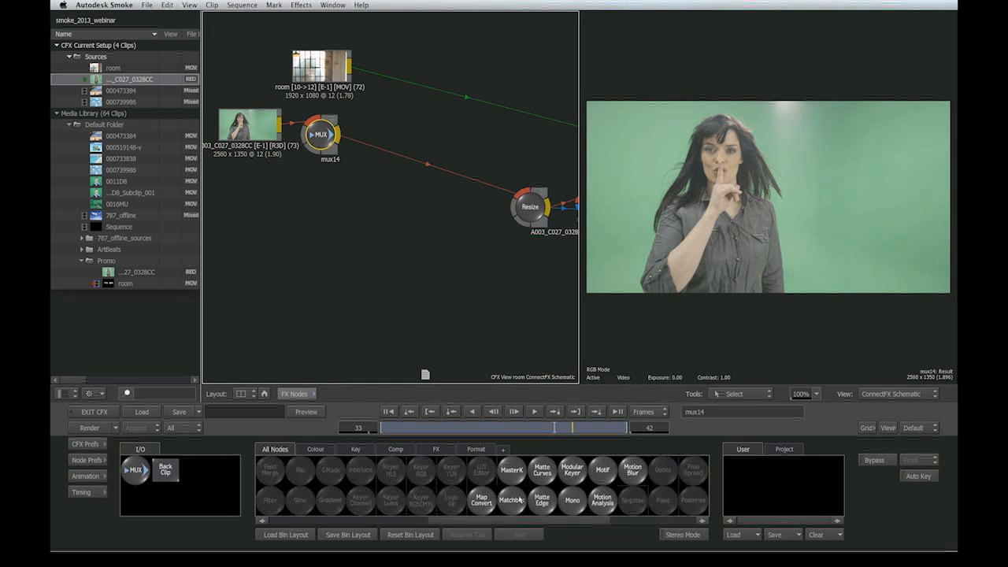
pyautogui.moveTo(511, 470); pyautogui.dragTo(392, 190)
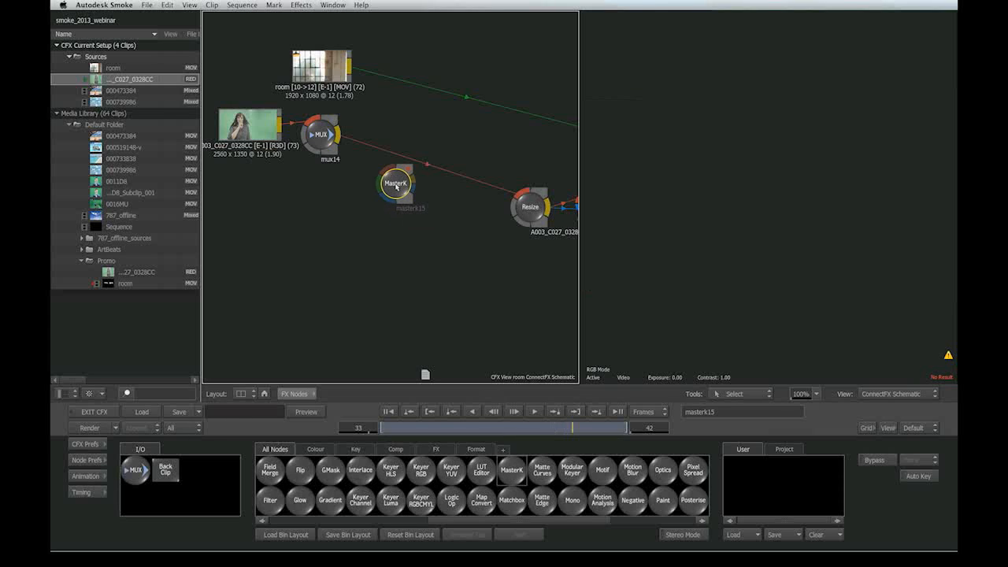
pyautogui.moveTo(340, 137); pyautogui.dragTo(385, 173)
pyautogui.moveTo(337, 138); pyautogui.dragTo(427, 218)
pyautogui.hotkey('alt', 'd')
# - Move the Resize node beside mux14, and connect both Resize and the room clip, as background, to the MasterK node
pyautogui.moveTo(515, 212); pyautogui.dragTo(372, 146)
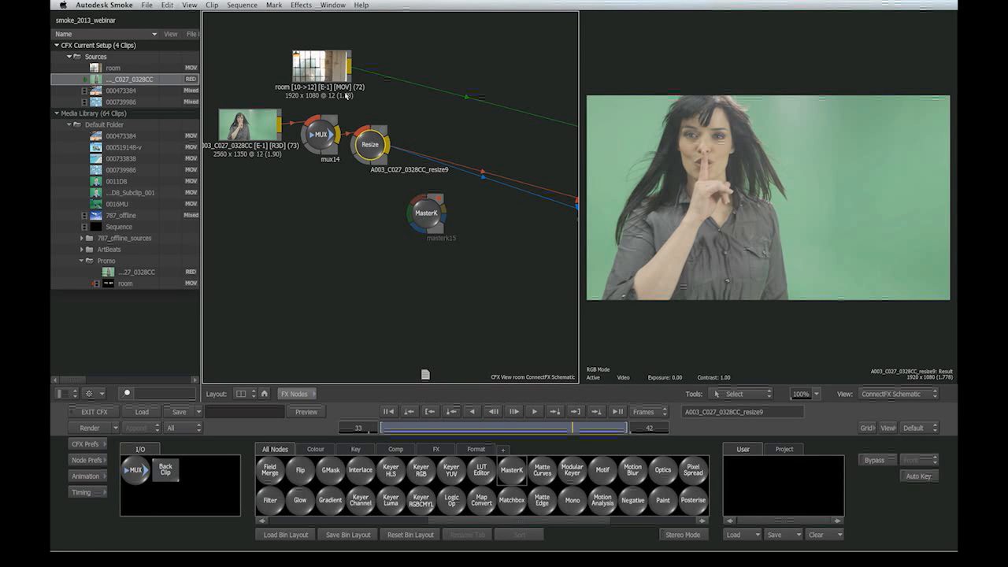
pyautogui.moveTo(386, 148); pyautogui.dragTo(414, 228)
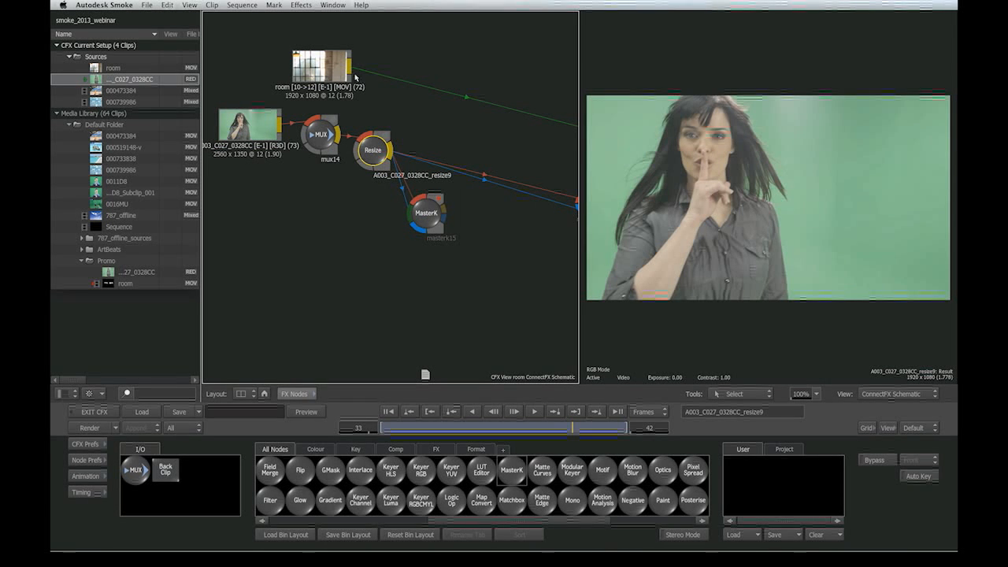
pyautogui.moveTo(352, 72); pyautogui.dragTo(409, 215)
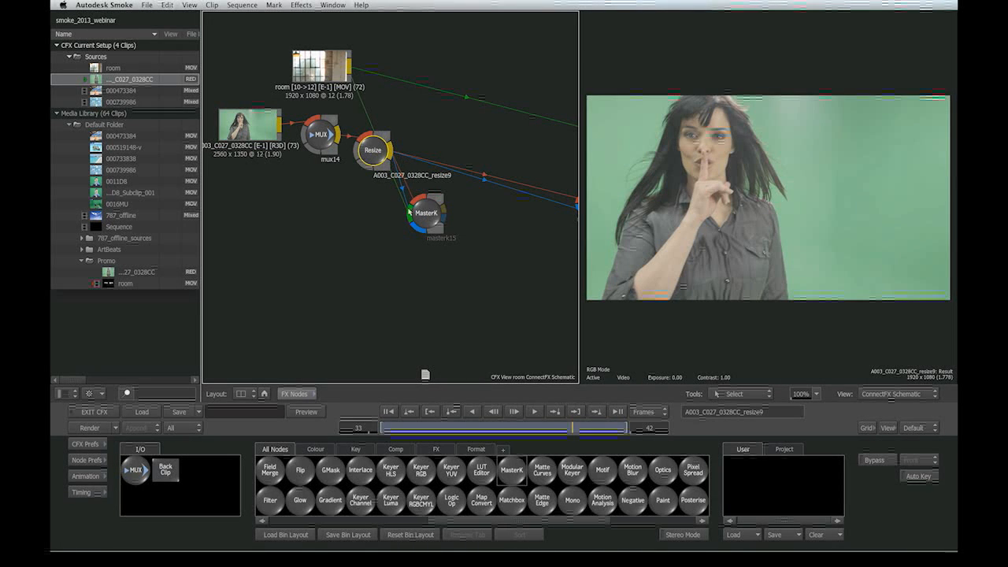
pyautogui.click(322, 73)
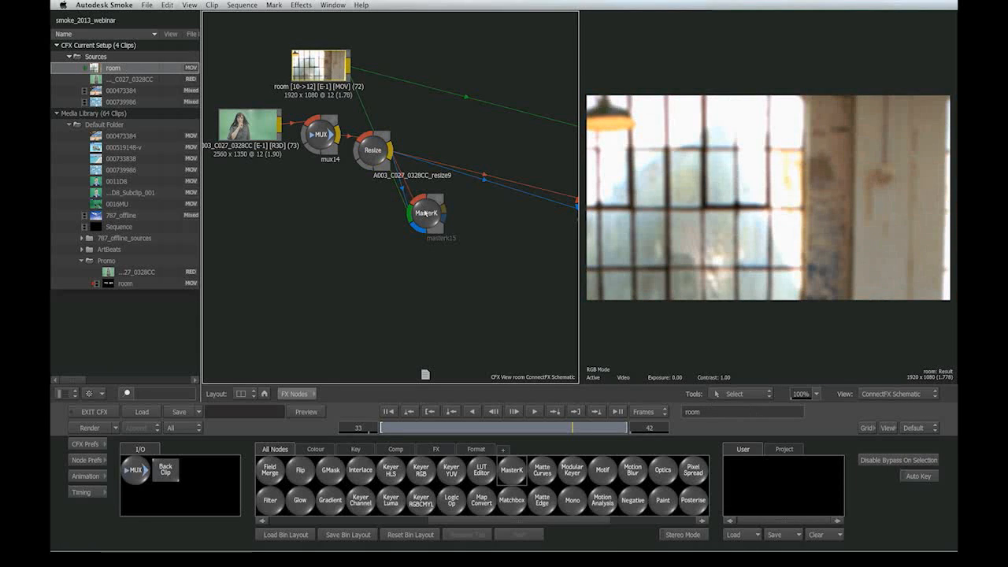
# - Sample the green backdrop beside the woman as the MasterK key colour and view the output matte
pyautogui.click(425, 212)
pyautogui.click(359, 460)
pyautogui.click(651, 164)
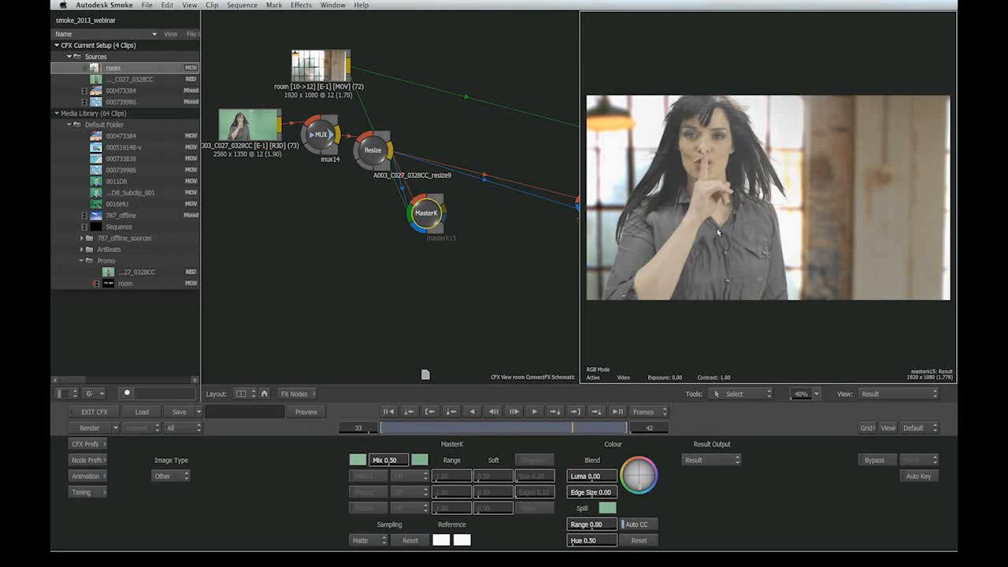
pyautogui.press('F4')
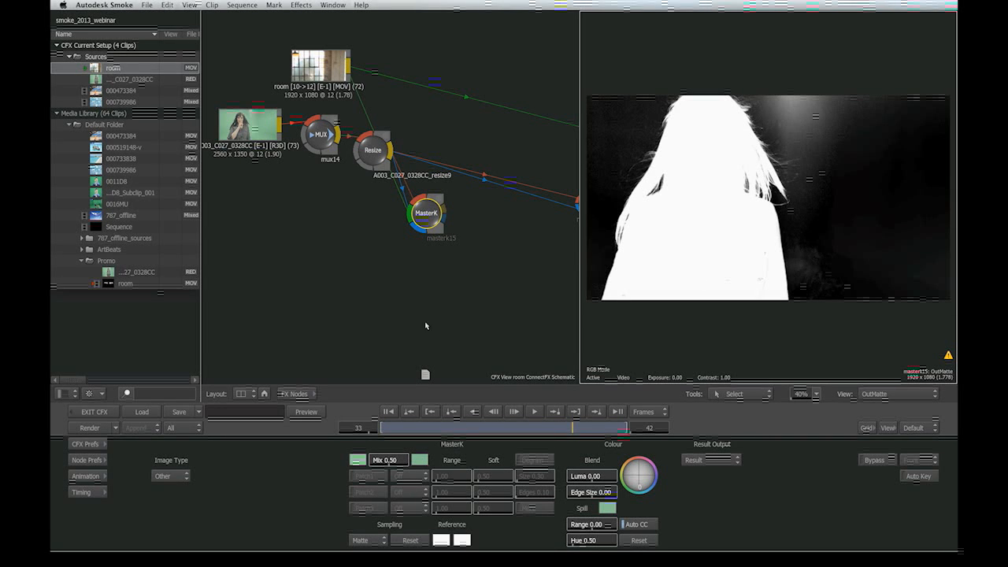
# - Add a 2D Histo node beside MasterK and connect MasterK's output matte to its input
pyautogui.click(297, 396)
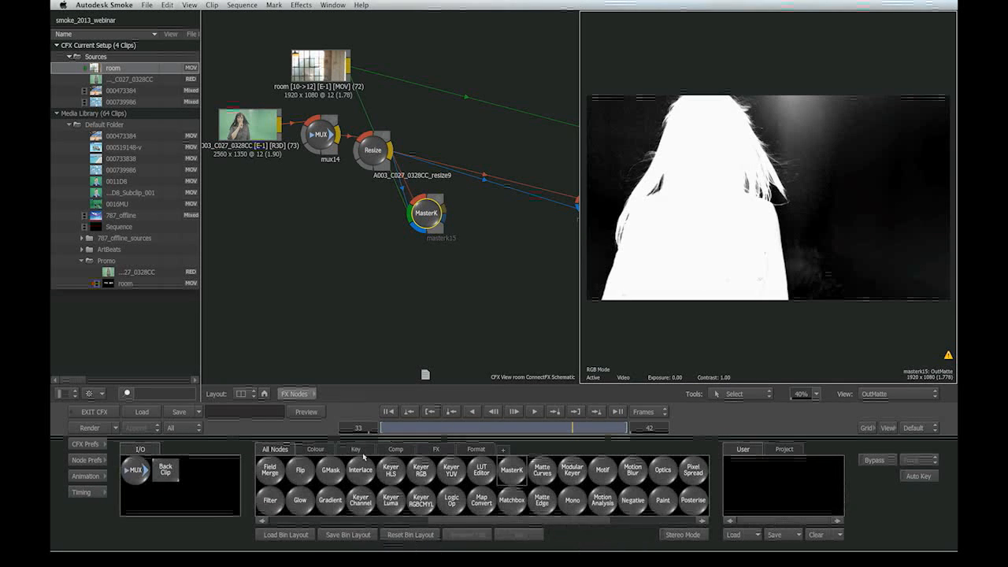
pyautogui.press('2')
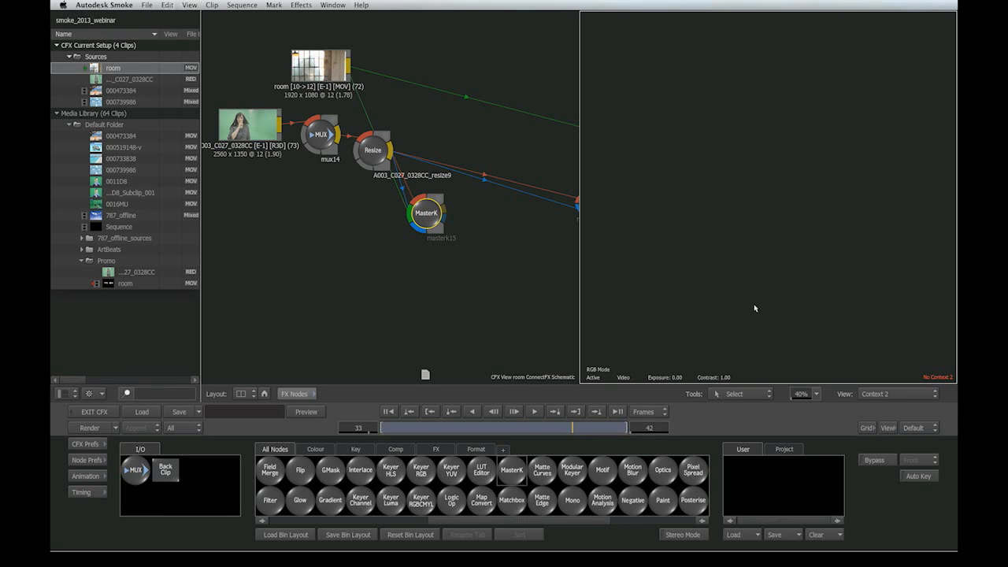
pyautogui.press('F4')
pyautogui.press('F4')
pyautogui.press('F4')
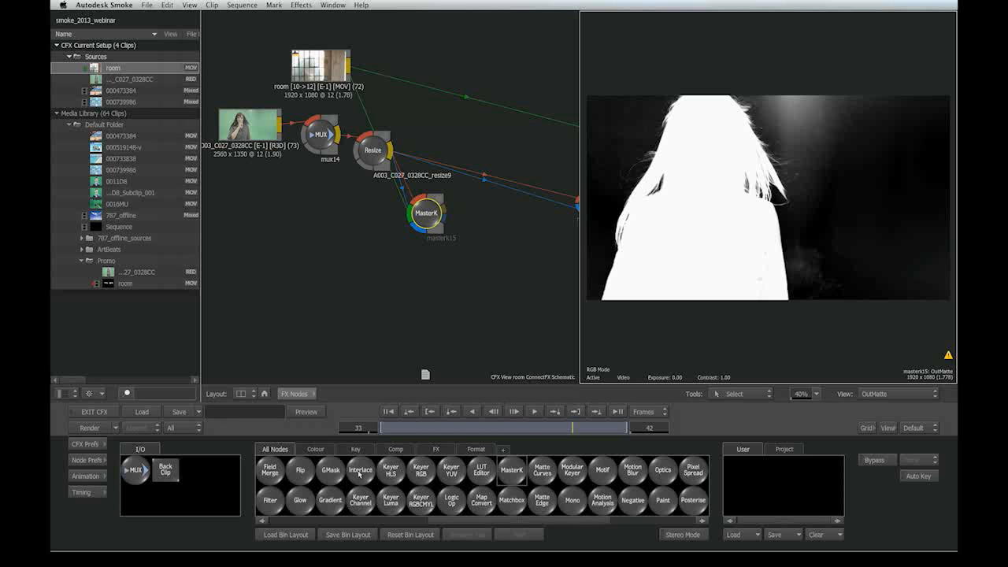
pyautogui.hscroll(-5, 354, 481)
pyautogui.moveTo(275, 472); pyautogui.dragTo(474, 254)
pyautogui.moveTo(443, 222)
pyautogui.mouseDown()
pyautogui.moveTo(468, 246)
pyautogui.moveTo(482, 238)
pyautogui.mouseUp()
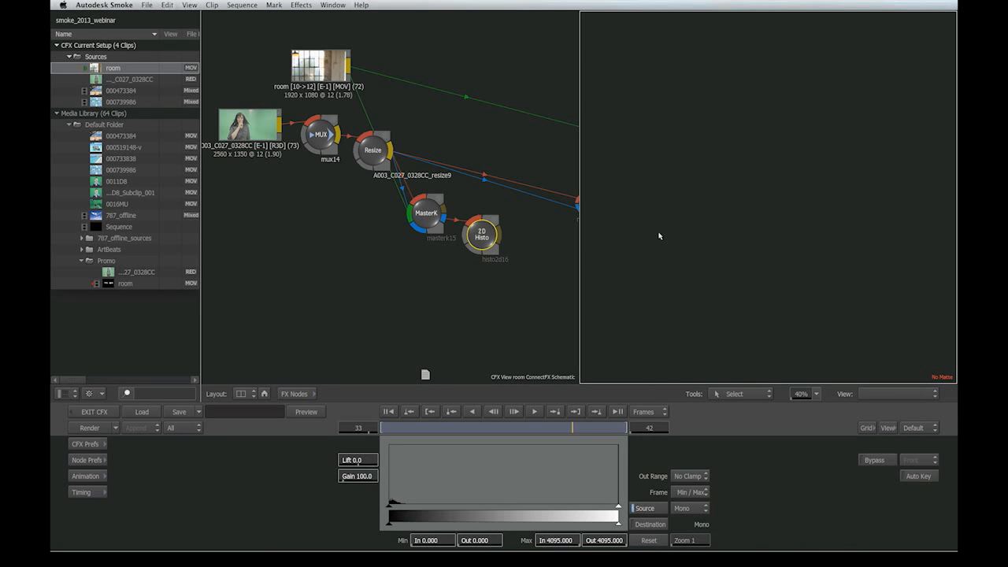
# - View the 2D Histo result and raise its input black point to darken the grey noise in the matte's background
pyautogui.press('F4')
pyautogui.click(485, 241)
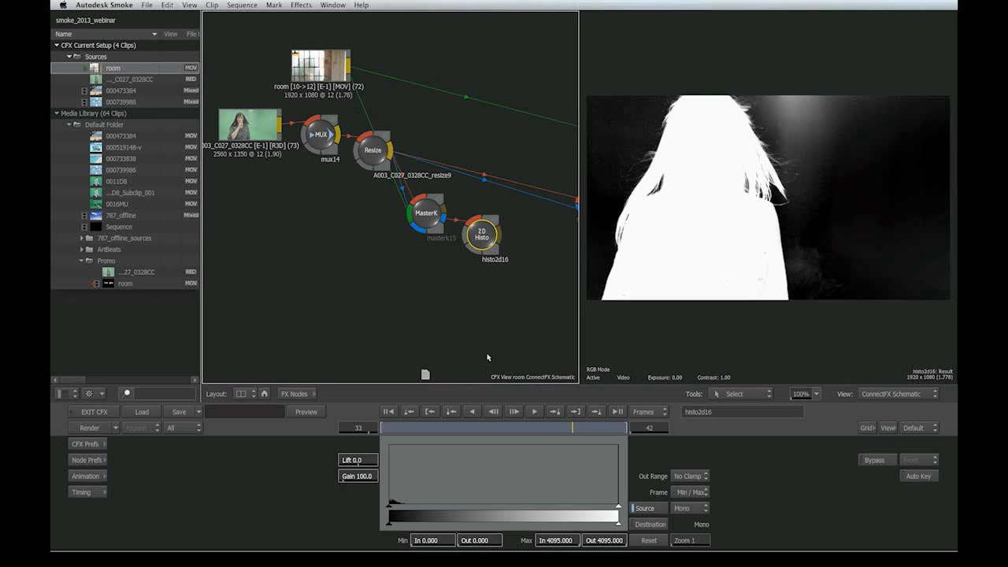
pyautogui.moveTo(389, 509); pyautogui.dragTo(413, 510)
pyautogui.moveTo(413, 508); pyautogui.dragTo(426, 508)
# - Add a GMask node after 2D Histo, connect the 2D Histo result to its front input and display its result
pyautogui.moveTo(482, 288); pyautogui.dragTo(351, 282)
pyautogui.click(285, 393)
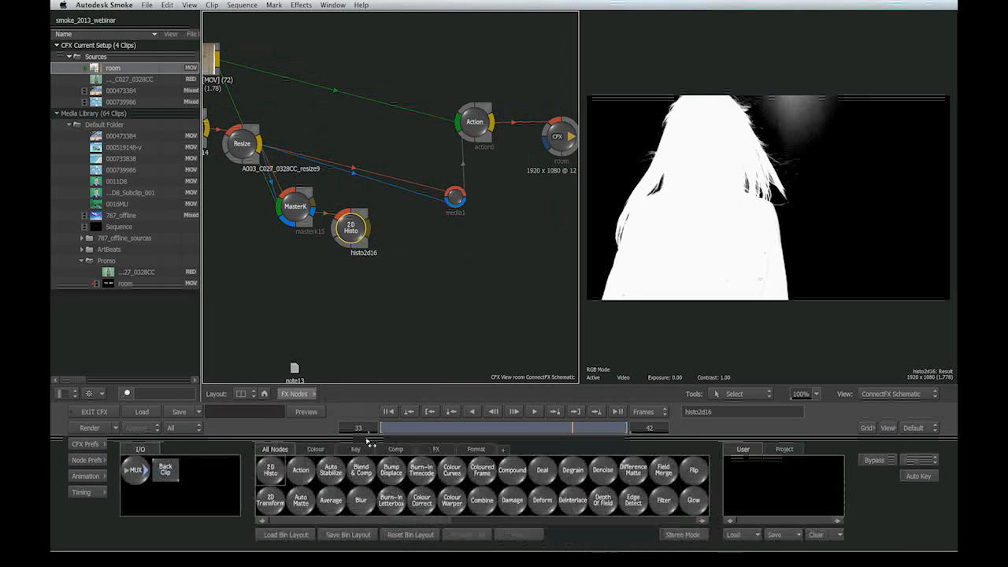
pyautogui.hscroll(5, 400, 475)
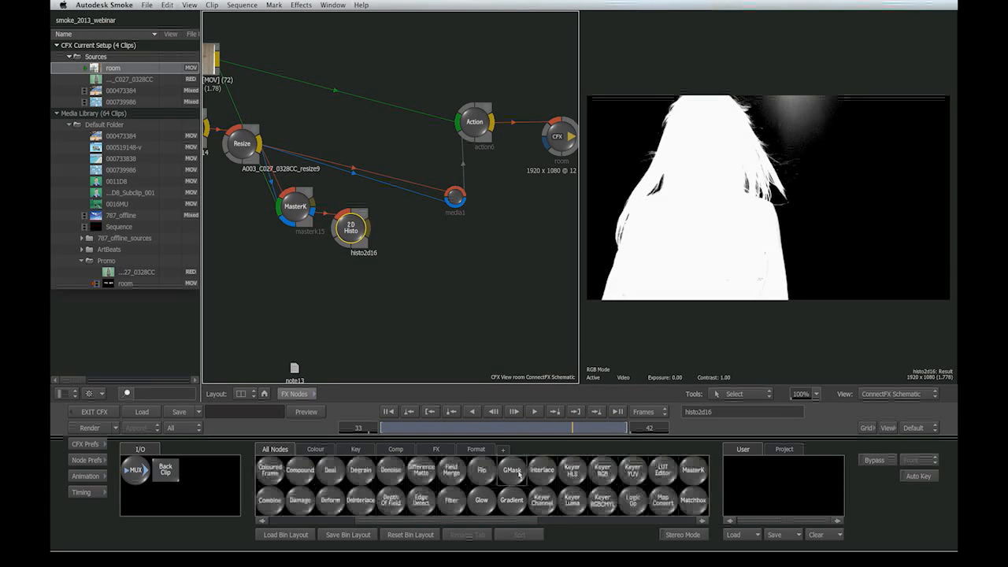
pyautogui.moveTo(519, 473); pyautogui.dragTo(408, 242)
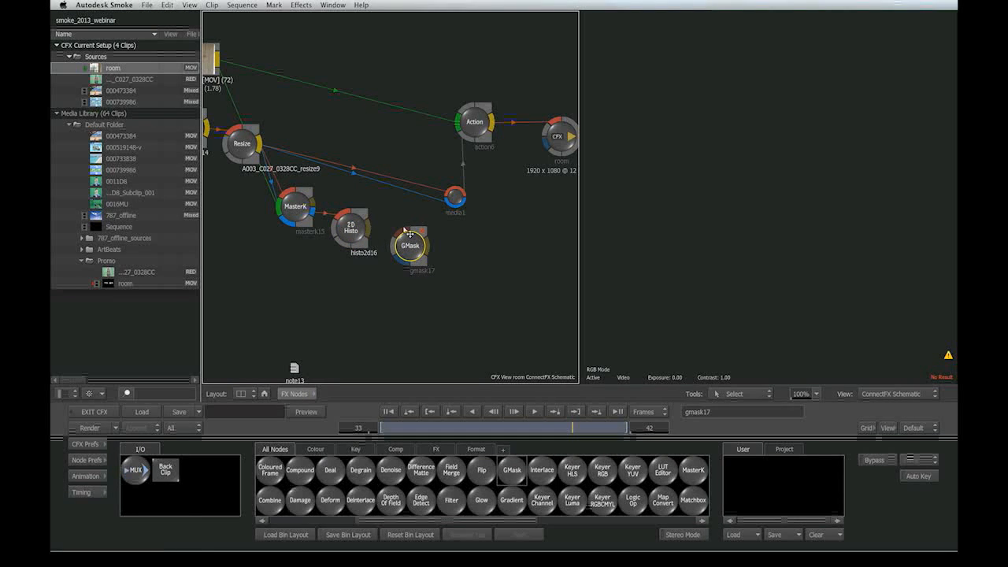
pyautogui.moveTo(368, 229); pyautogui.dragTo(407, 245)
pyautogui.doubleClick(406, 247)
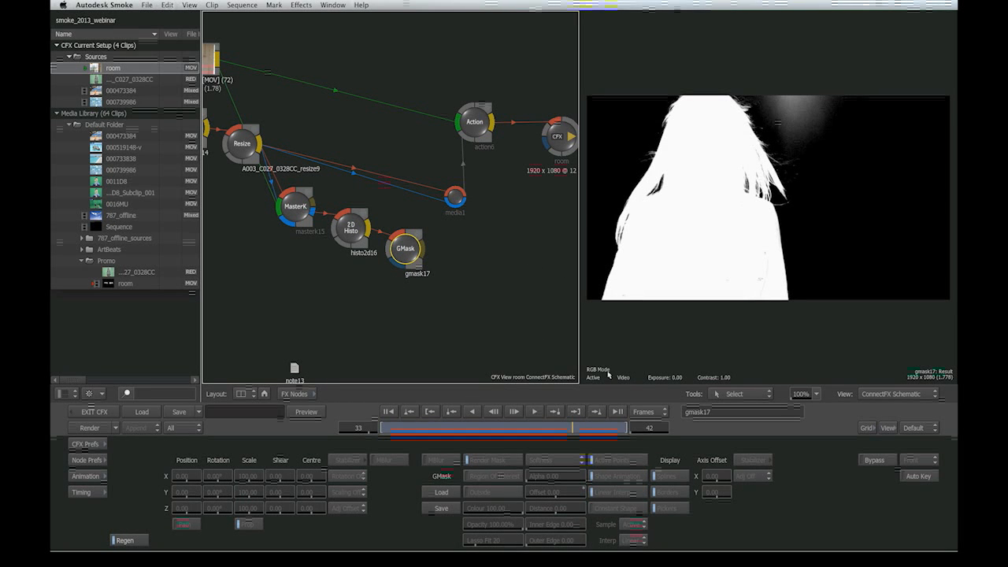
# - Draw a closed mask shape in GMask around the grey patch at the upper edge of the matte, beside the woman's head
pyautogui.click(709, 289)
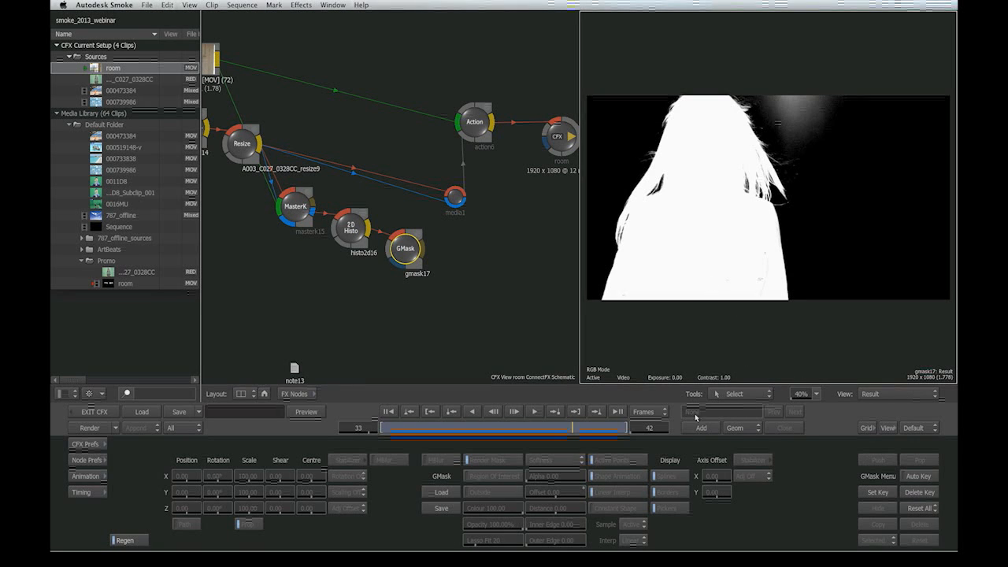
pyautogui.click(709, 429)
pyautogui.moveTo(765, 88); pyautogui.dragTo(835, 132)
pyautogui.moveTo(839, 81); pyautogui.dragTo(776, 81)
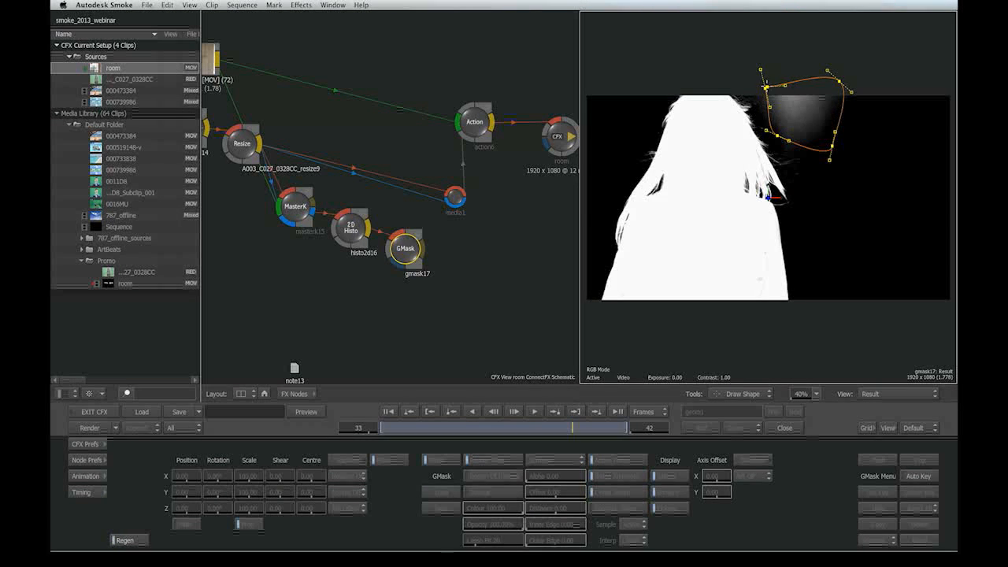
pyautogui.click(764, 88)
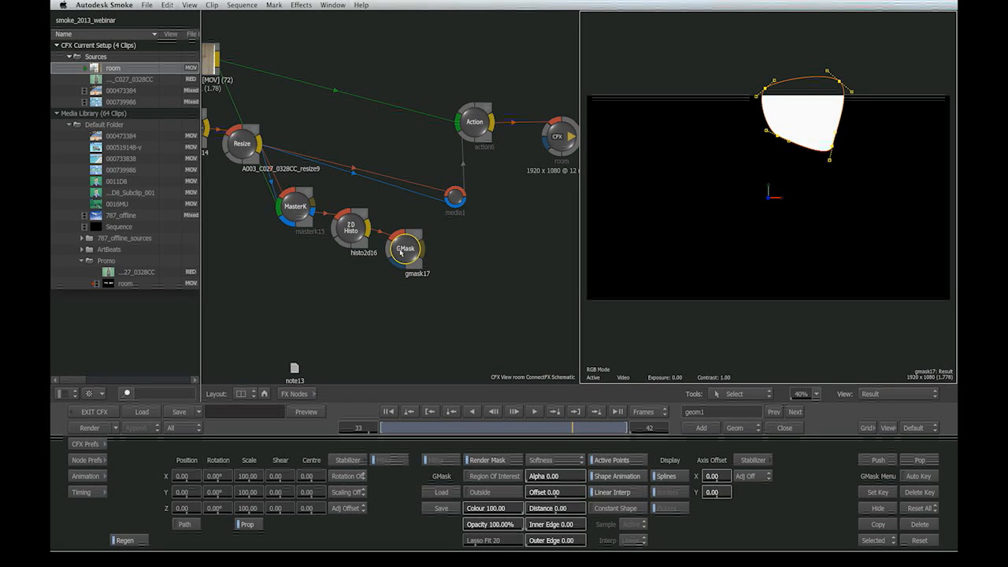
# - Set the mask shape to Outside and compare the GMask front input with its result
pyautogui.click(500, 492)
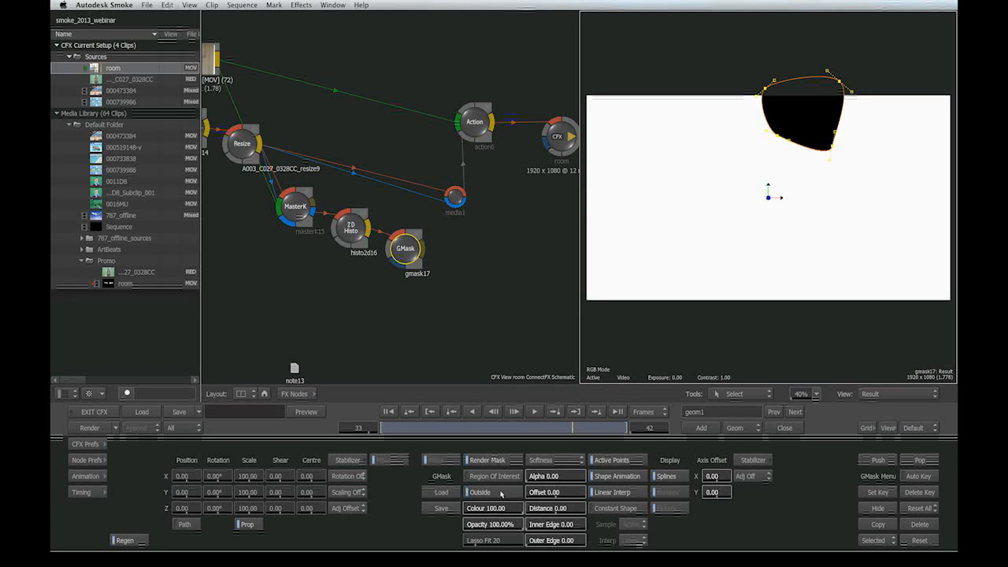
pyautogui.click(406, 249)
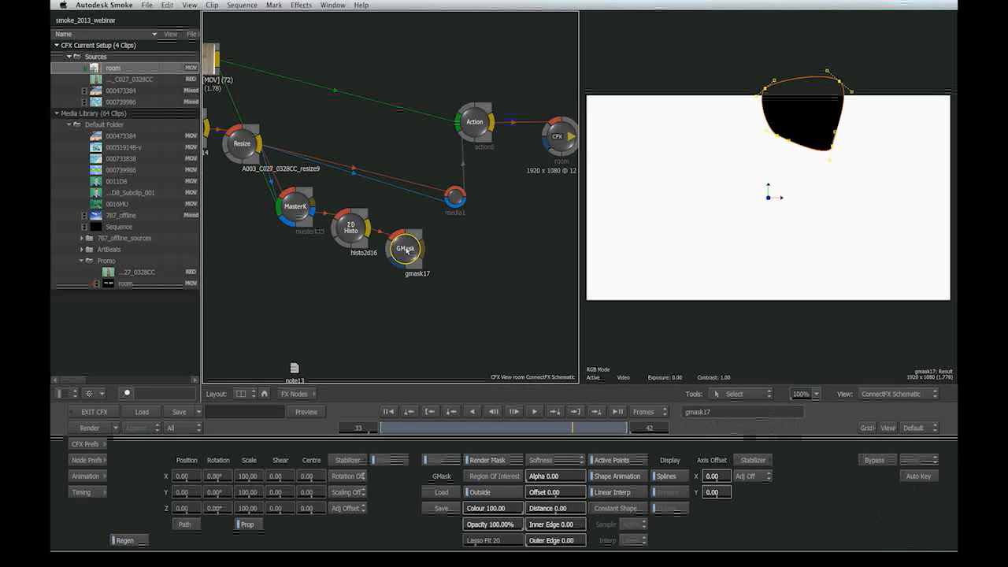
pyautogui.click(728, 171)
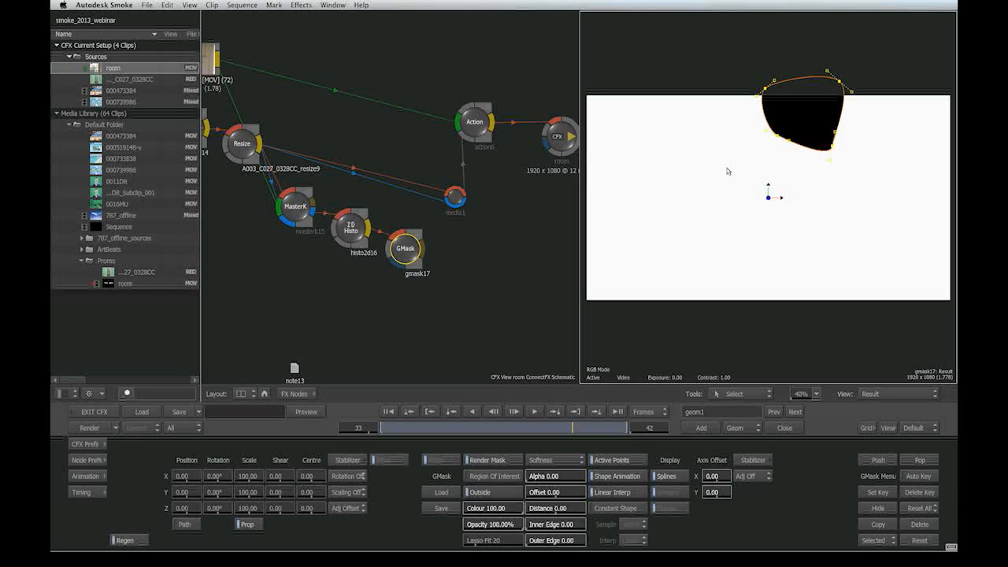
pyautogui.press('F1')
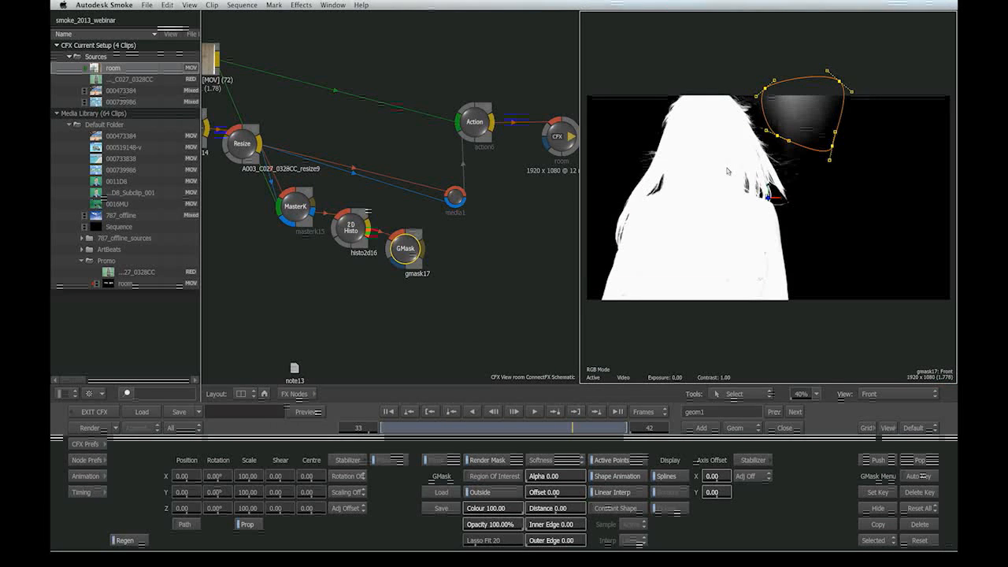
pyautogui.press('F4')
# - Move GMask below 2D Histo and add a Logic Op node with 2D Histo as its front input and GMask as its back input
pyautogui.moveTo(403, 252); pyautogui.dragTo(394, 290)
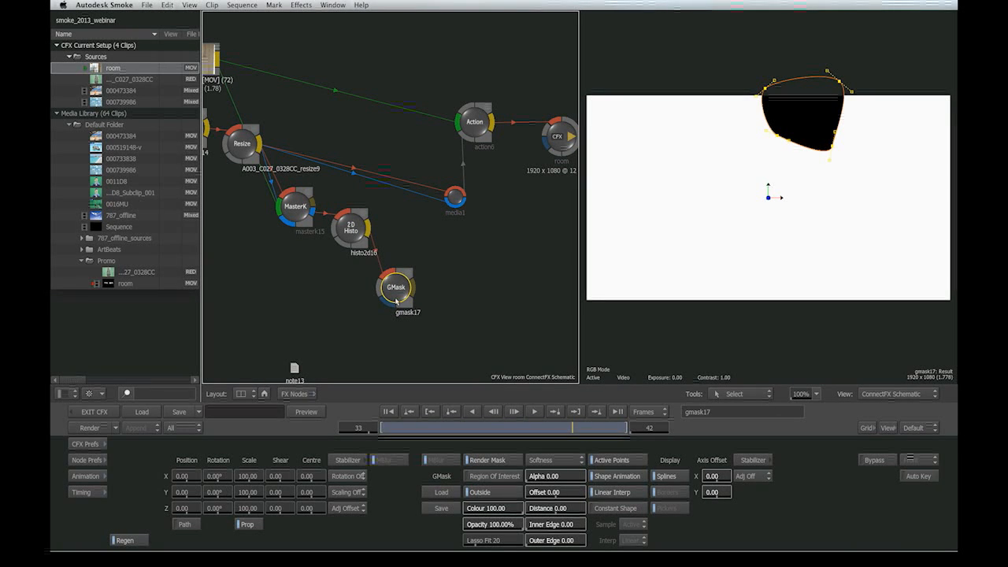
pyautogui.moveTo(396, 300); pyautogui.dragTo(383, 301)
pyautogui.click(294, 394)
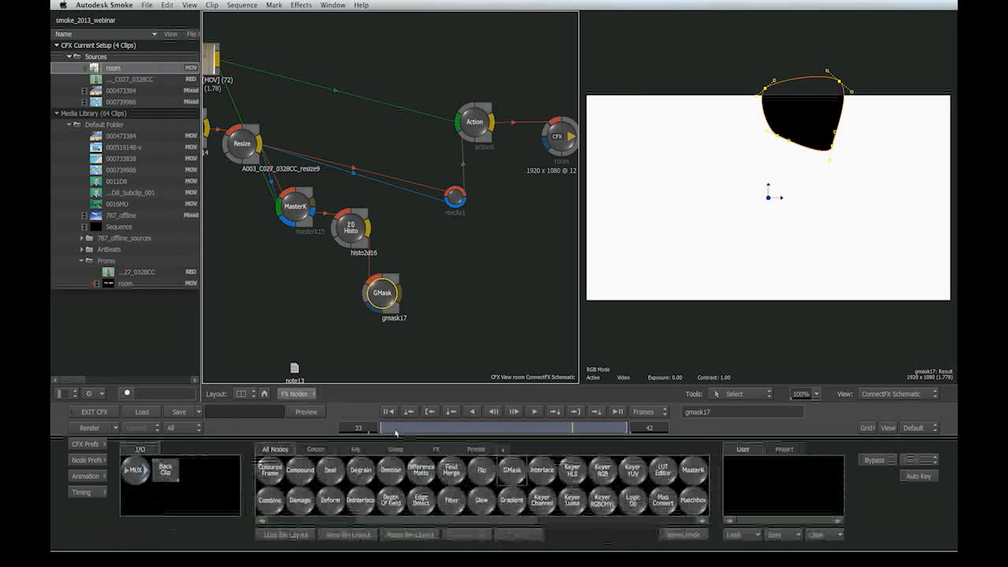
pyautogui.press('l')
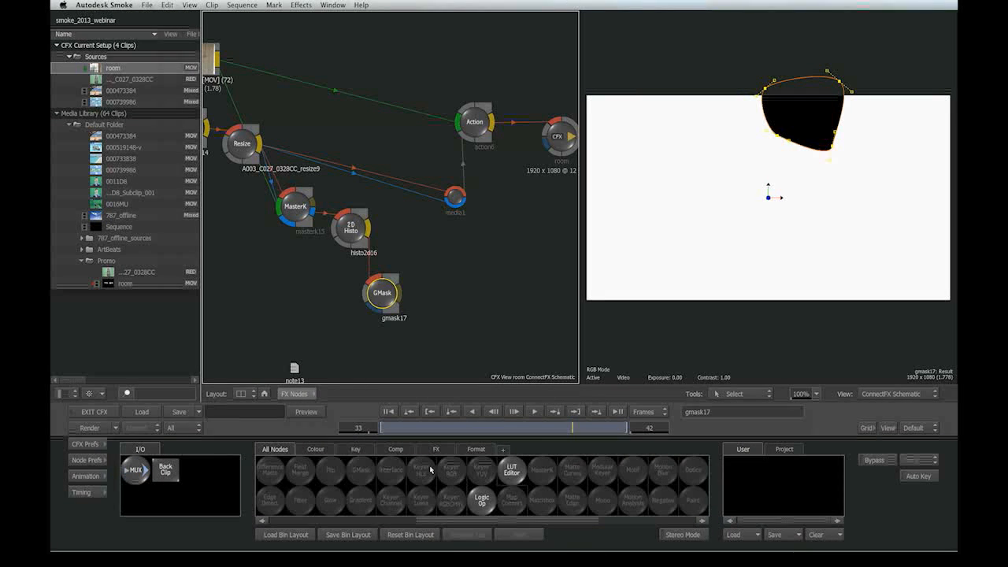
pyautogui.moveTo(481, 500); pyautogui.dragTo(449, 236)
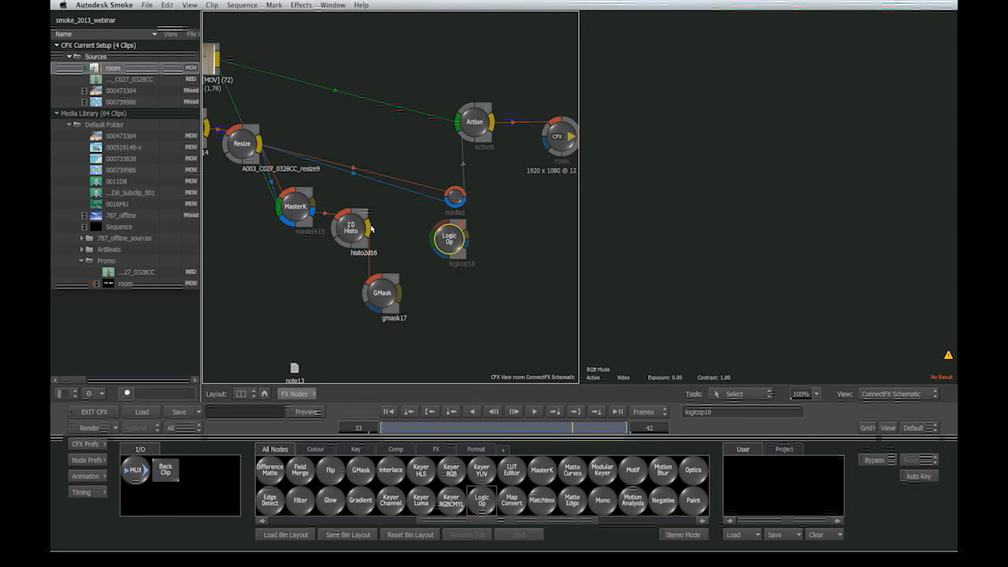
pyautogui.moveTo(400, 294); pyautogui.dragTo(435, 242)
pyautogui.moveTo(447, 240); pyautogui.dragTo(443, 270)
# - Open the Logic Op settings and set the blend mode to Multiply
pyautogui.doubleClick(443, 270)
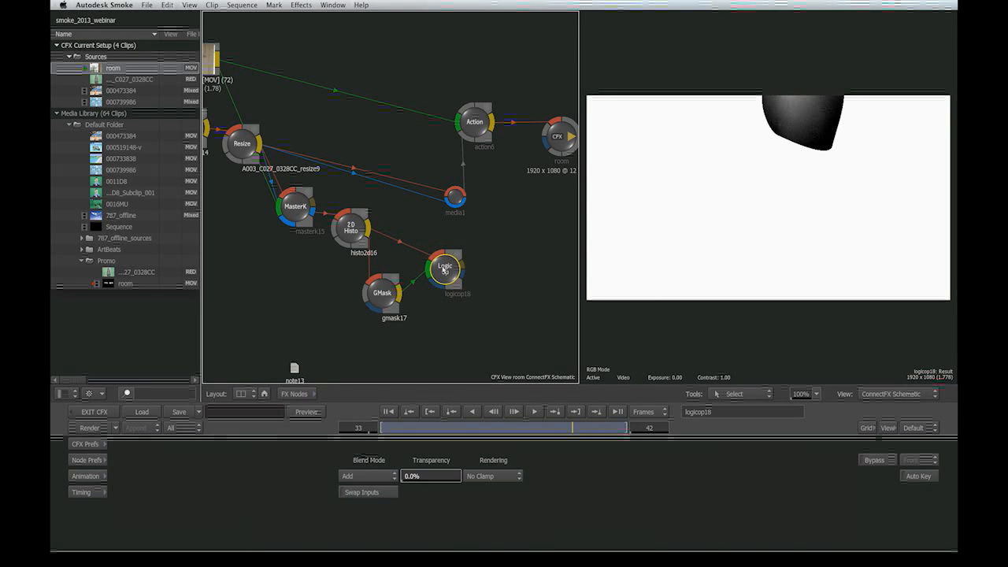
pyautogui.click(364, 476)
pyautogui.click(403, 506)
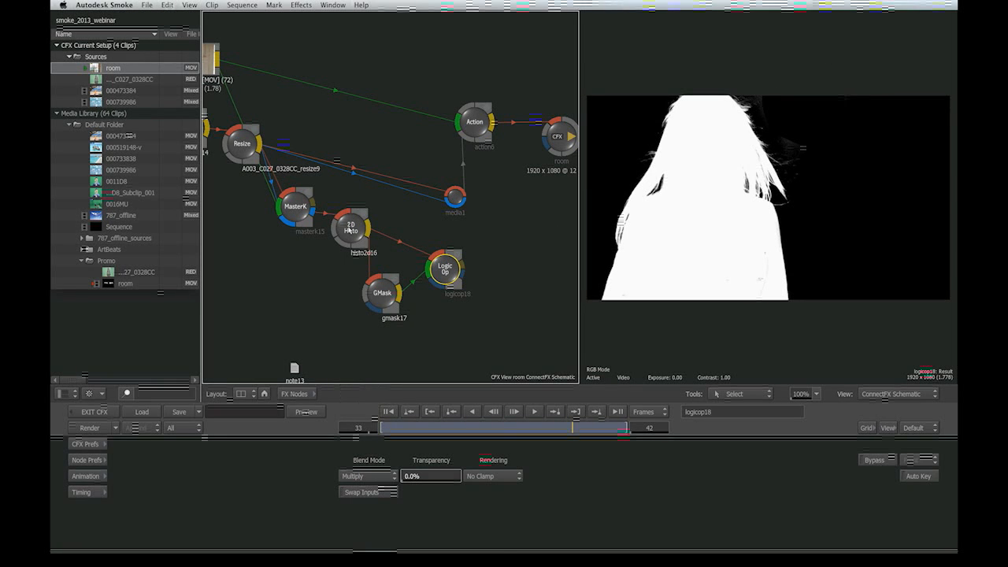
# - Compare the 2D Histo and GMask results with the combined Logic Op matte
pyautogui.doubleClick(351, 229)
pyautogui.doubleClick(445, 272)
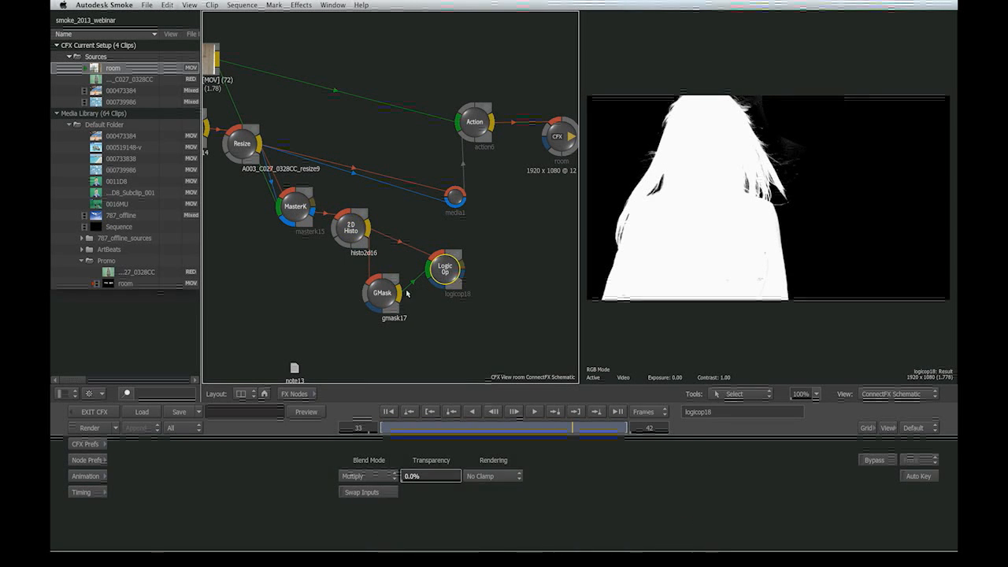
pyautogui.doubleClick(382, 293)
pyautogui.moveTo(551, 493); pyautogui.dragTo(368, 245)
pyautogui.click(439, 270)
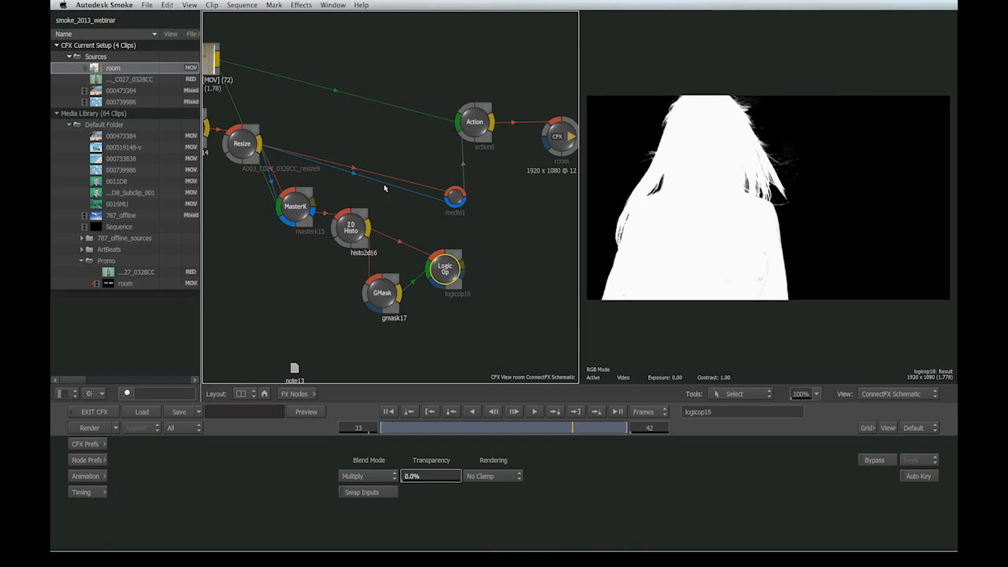
pyautogui.click(352, 230)
pyautogui.click(380, 293)
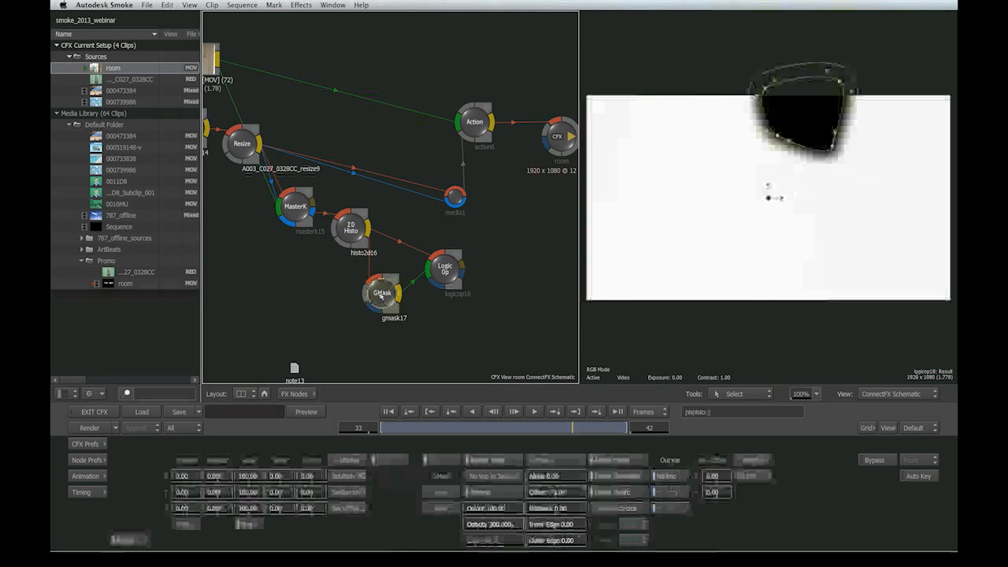
pyautogui.click(441, 271)
# - Connect the Logic Op result to the matte input of media1, replacing the link from Resize
pyautogui.moveTo(493, 221)
pyautogui.mouseDown()
pyautogui.moveTo(465, 229)
pyautogui.moveTo(483, 236)
pyautogui.mouseUp()
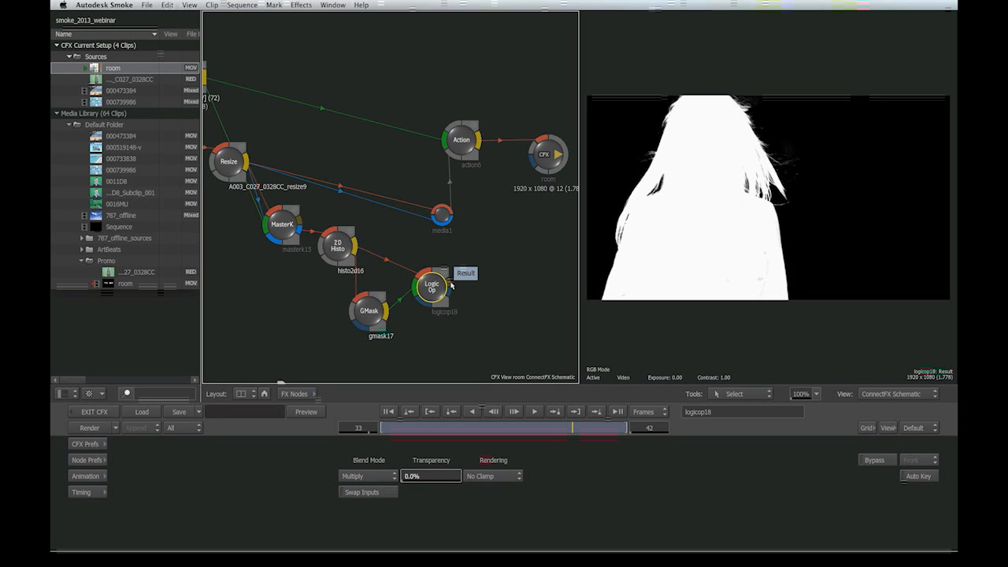
pyautogui.moveTo(451, 285); pyautogui.dragTo(452, 223)
pyautogui.moveTo(344, 206); pyautogui.dragTo(392, 227)
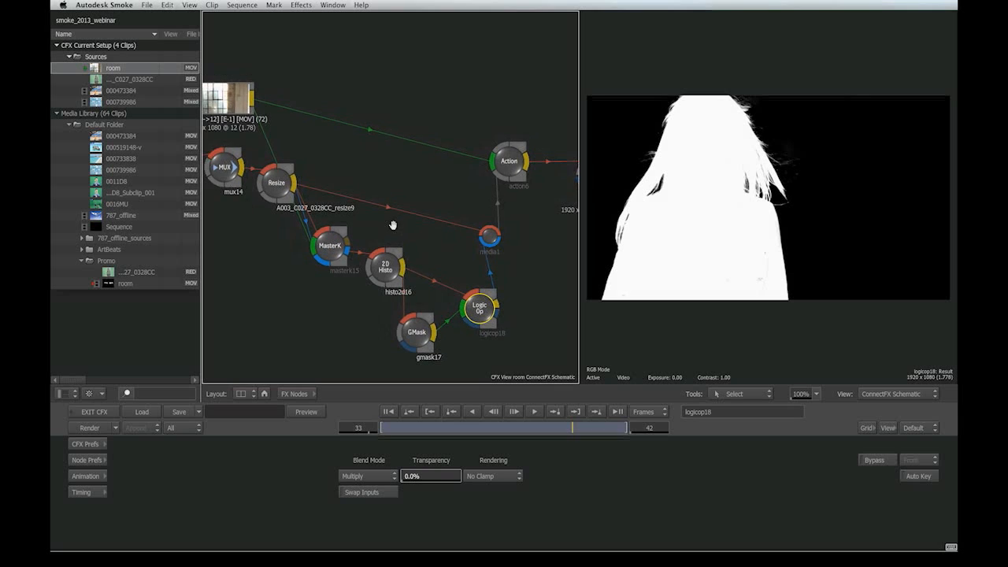
# - Reposition the Action, Resize and MasterK nodes to tidy the schematic, with Resize directly above MasterK
pyautogui.click(505, 171)
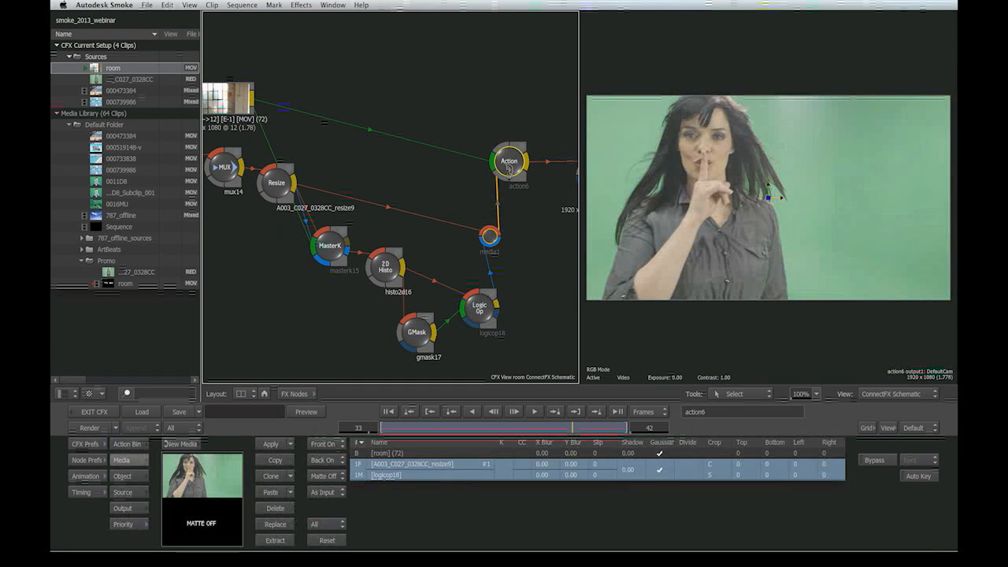
pyautogui.moveTo(506, 180); pyautogui.dragTo(516, 186)
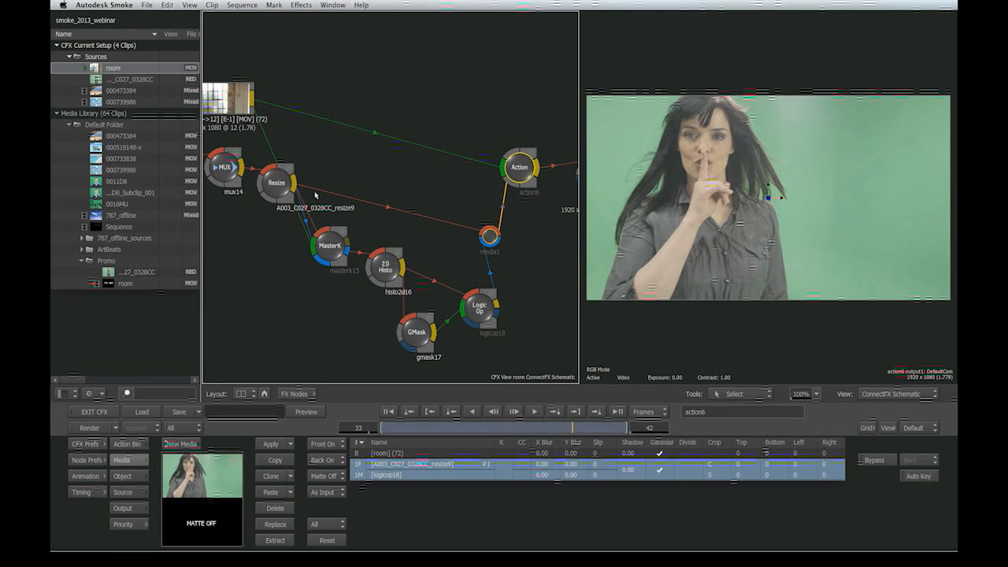
pyautogui.moveTo(284, 187); pyautogui.dragTo(326, 177)
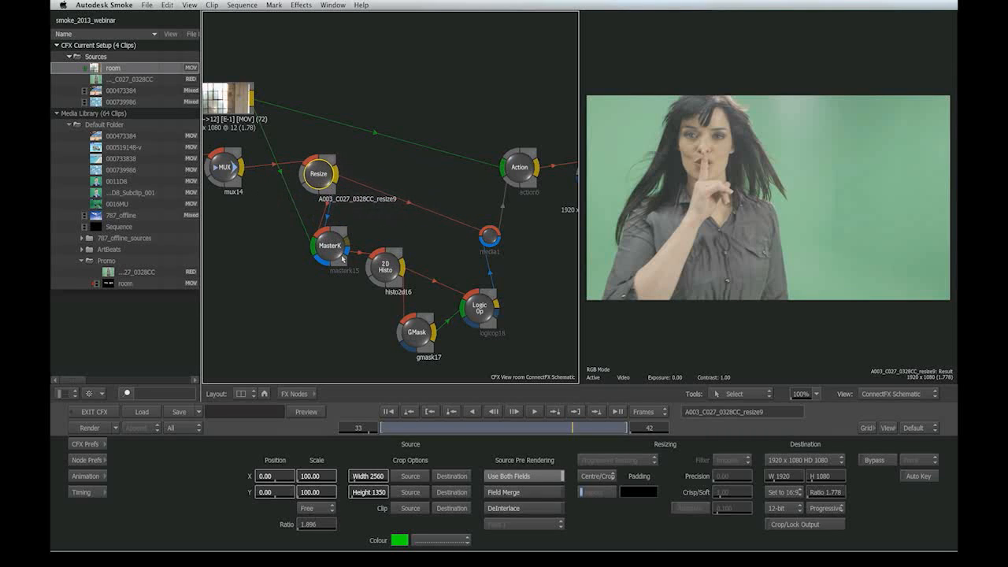
pyautogui.moveTo(349, 252)
pyautogui.mouseDown()
pyautogui.moveTo(325, 246)
pyautogui.moveTo(339, 250)
pyautogui.mouseUp()
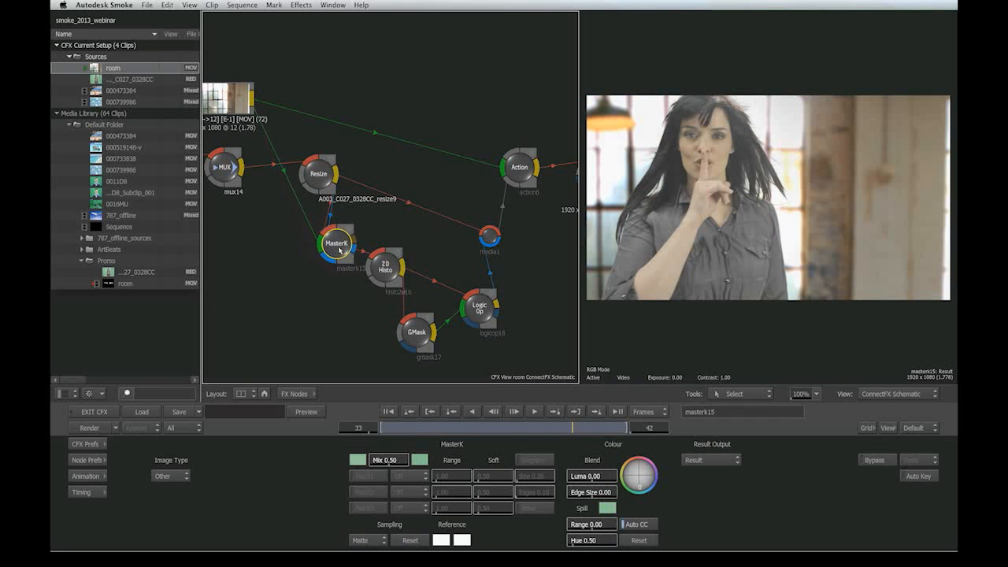
pyautogui.moveTo(321, 183); pyautogui.dragTo(318, 175)
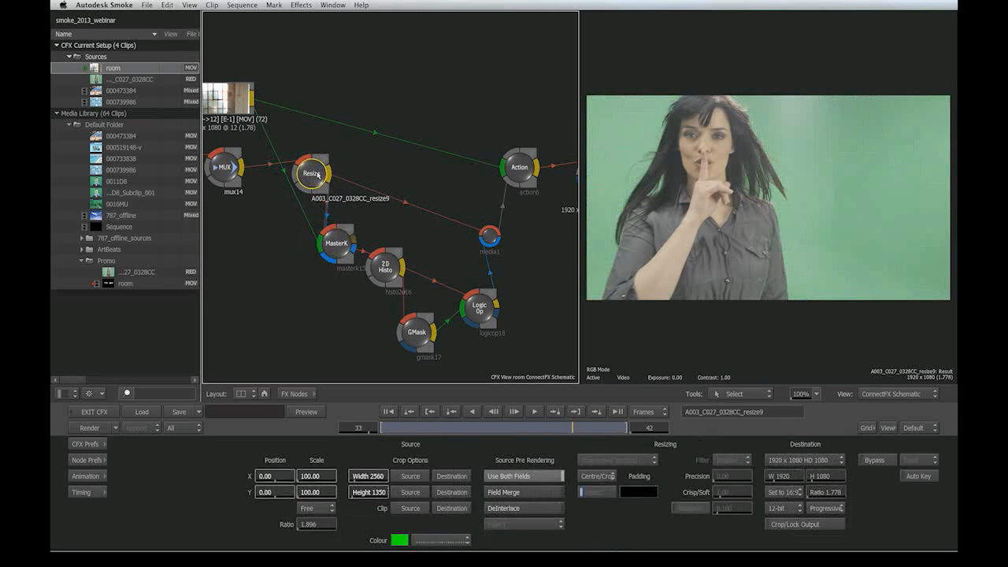
# - Switch the foreground media's matte to Matte On in the Action node so that the woman composites over the room
pyautogui.click(519, 167)
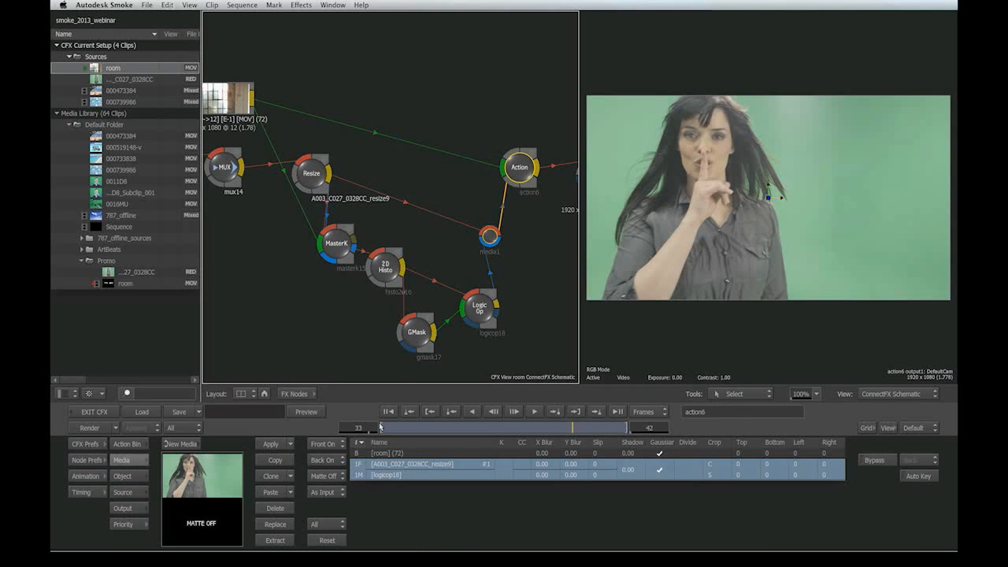
pyautogui.click(345, 470)
pyautogui.click(336, 460)
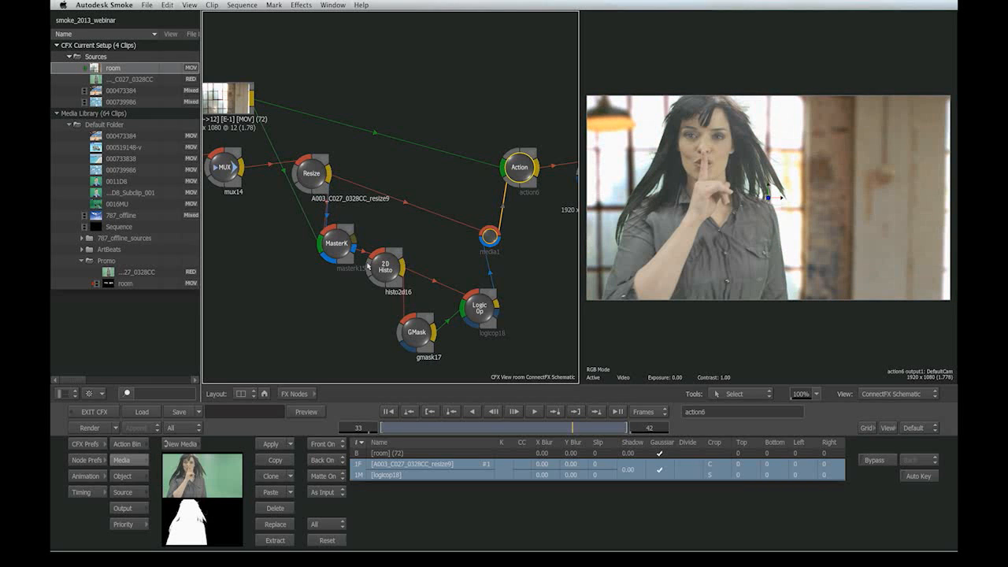
pyautogui.moveTo(466, 252); pyautogui.dragTo(424, 224)
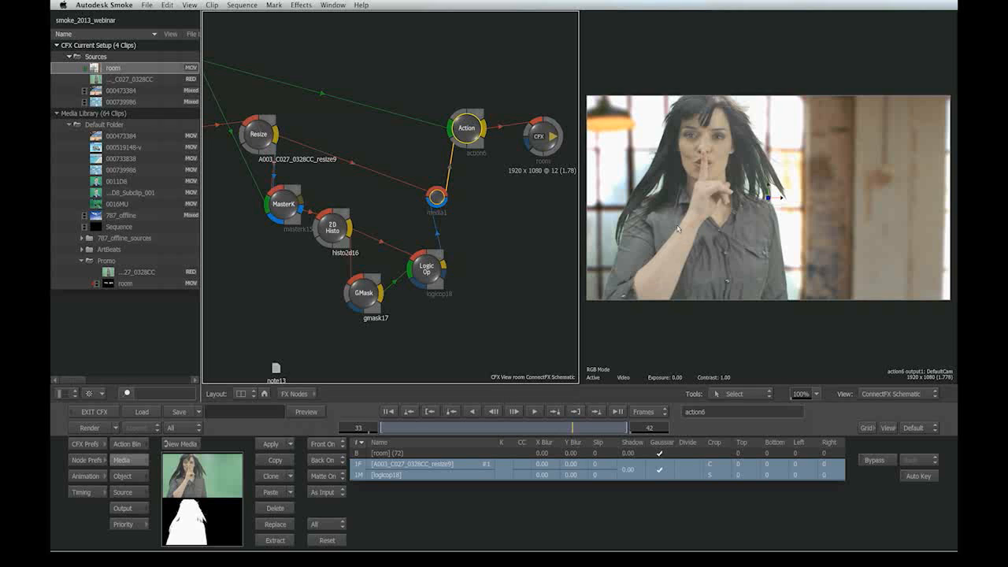
# - Insert a Colour Curves node on the link between Resize and media1 to treat the green spill in the woman's hair
pyautogui.moveTo(648, 202); pyautogui.dragTo(800, 193)
pyautogui.moveTo(720, 193)
pyautogui.mouseDown()
pyautogui.moveTo(807, 197)
pyautogui.moveTo(791, 198)
pyautogui.mouseUp()
pyautogui.moveTo(685, 168); pyautogui.dragTo(863, 189)
pyautogui.moveTo(693, 201); pyautogui.dragTo(876, 216)
pyautogui.moveTo(491, 247)
pyautogui.mouseDown()
pyautogui.moveTo(664, 223)
pyautogui.moveTo(814, 135)
pyautogui.mouseUp()
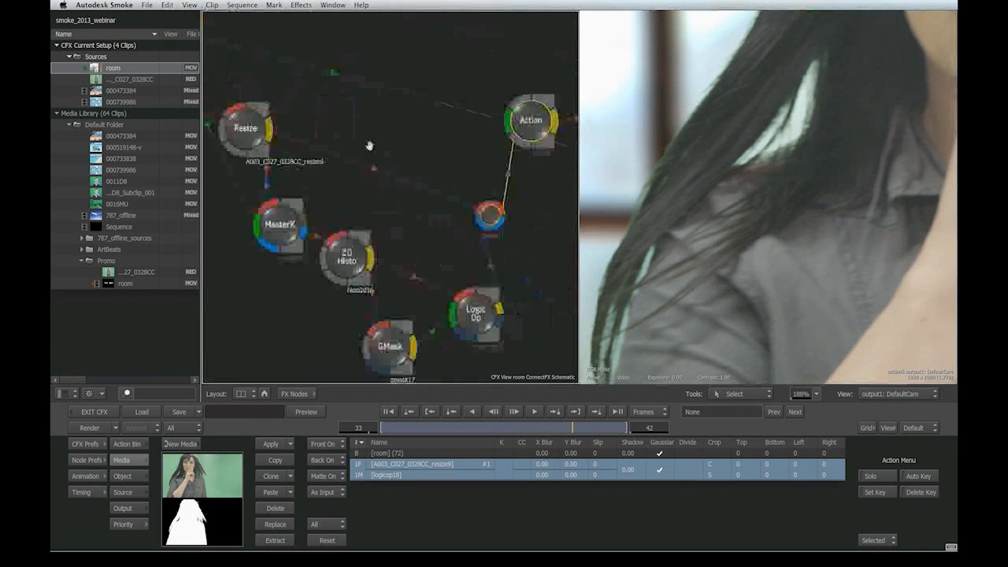
pyautogui.scroll(2, 378, 154)
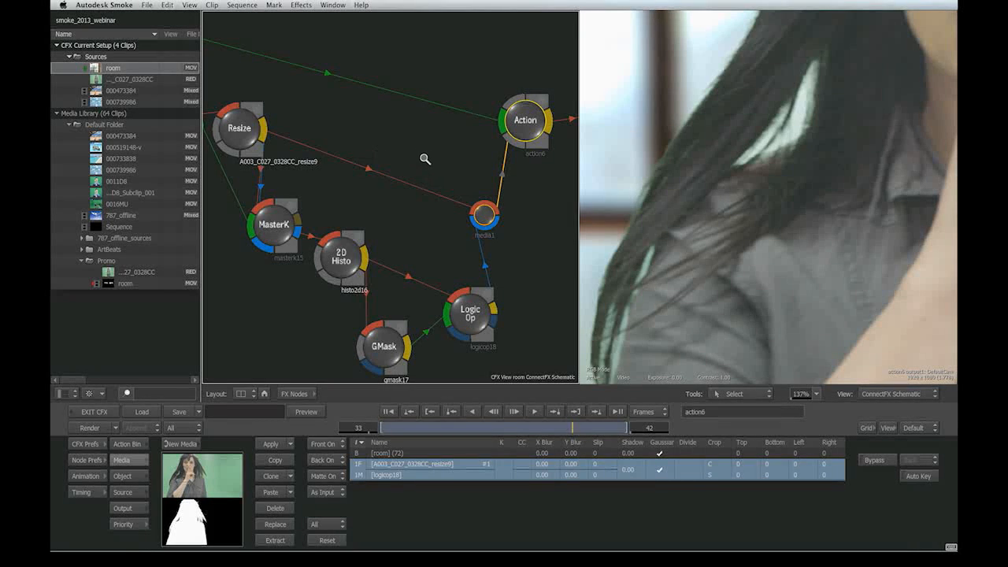
pyautogui.scroll(-4, 387, 167)
pyautogui.click(294, 393)
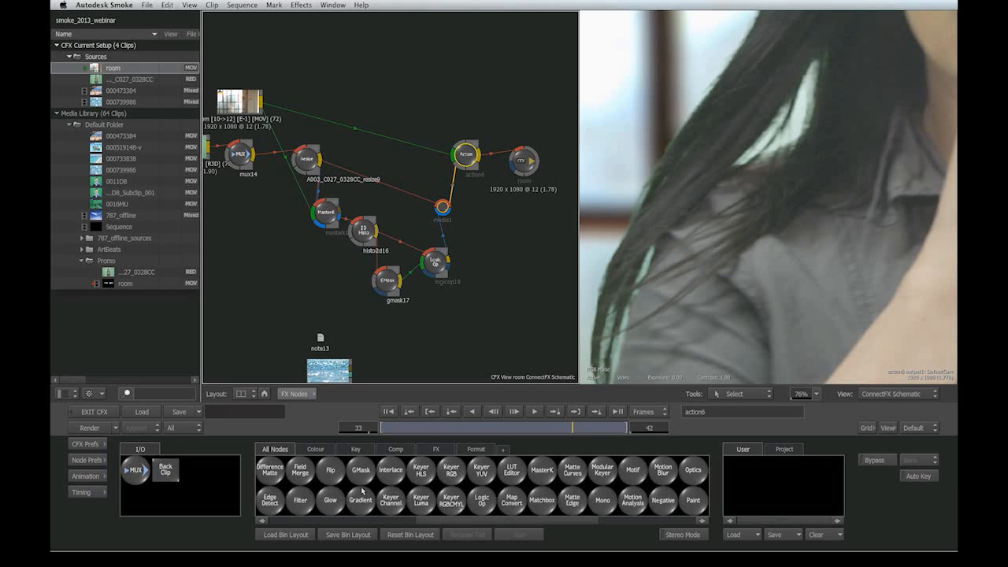
pyautogui.press('c')
pyautogui.moveTo(450, 482); pyautogui.dragTo(364, 177)
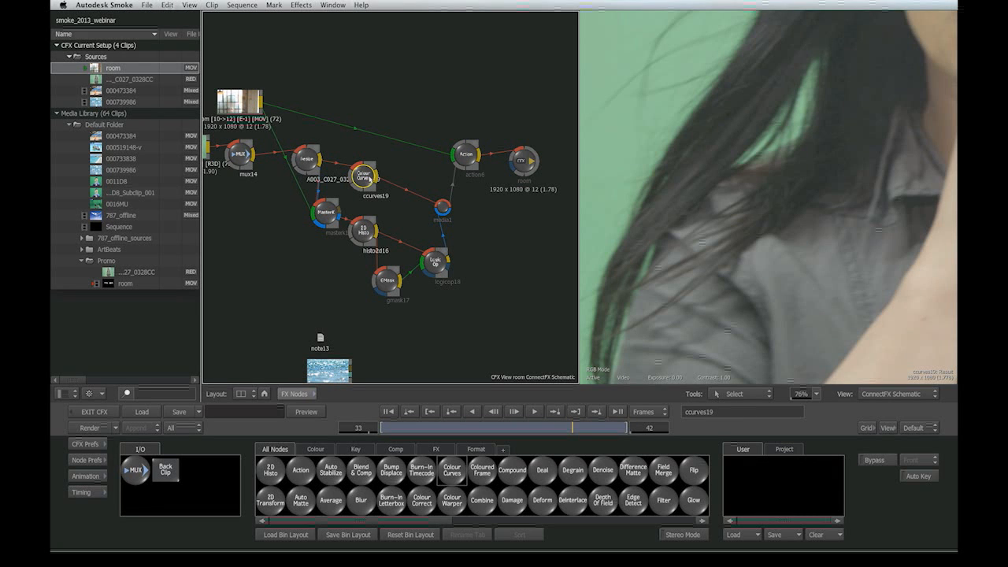
# - Sample the green background beside the hair as the reference colour for the Colour Curves node's suppression curve
pyautogui.doubleClick(367, 184)
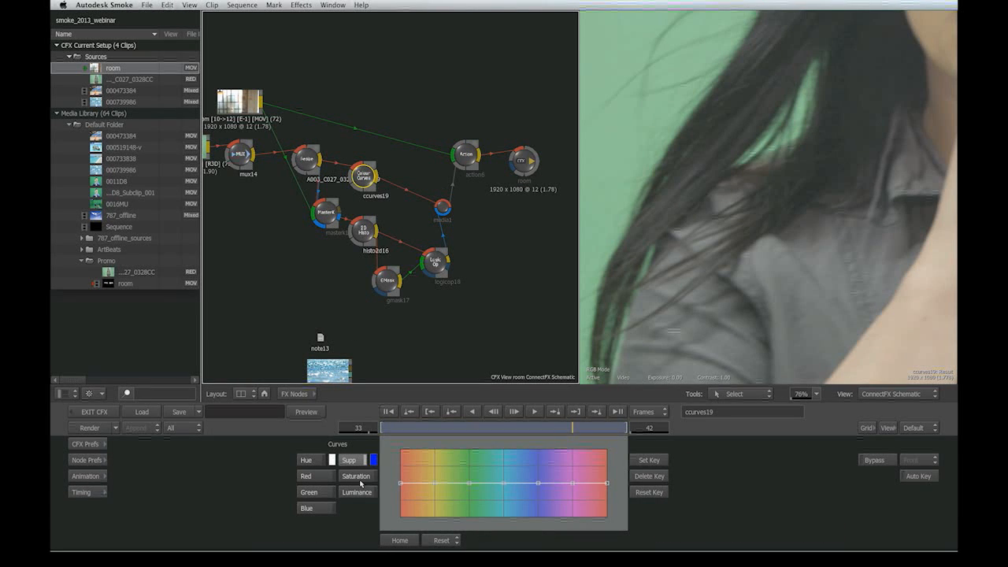
pyautogui.click(374, 460)
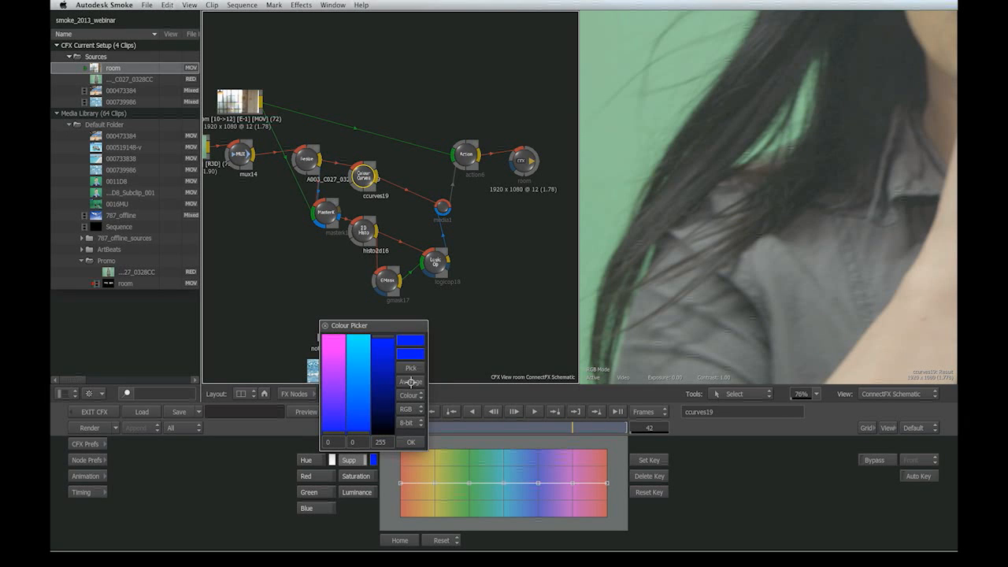
pyautogui.click(620, 68)
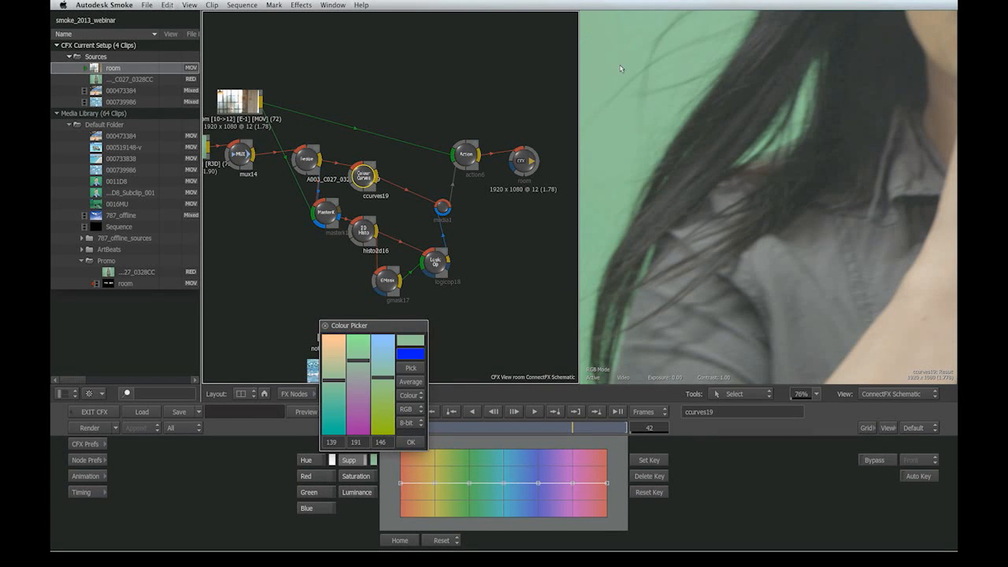
pyautogui.click(418, 341)
pyautogui.click(624, 48)
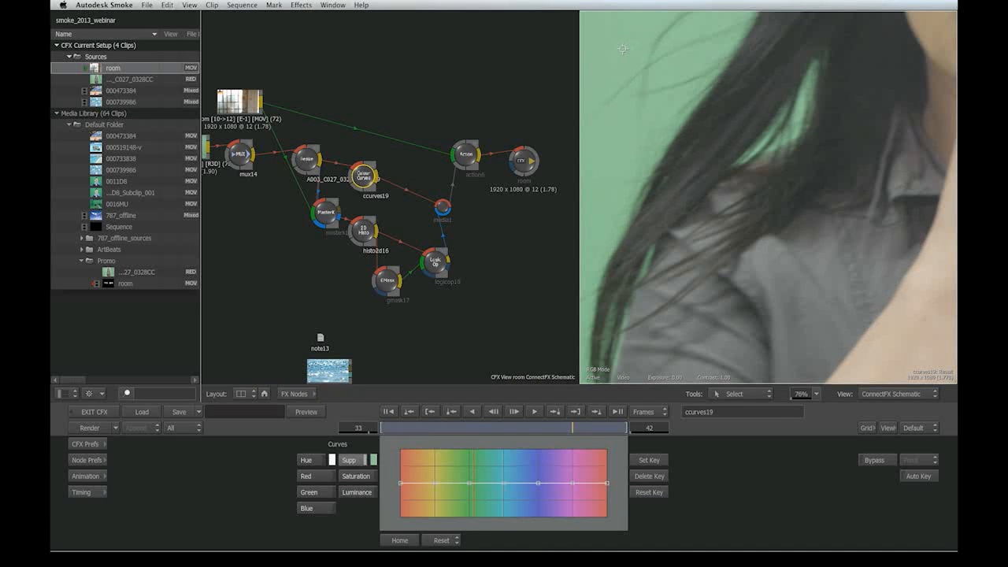
# - Pull the suppression curve down at the sampled green to remove the green spill
pyautogui.click(448, 540)
pyautogui.click(509, 544)
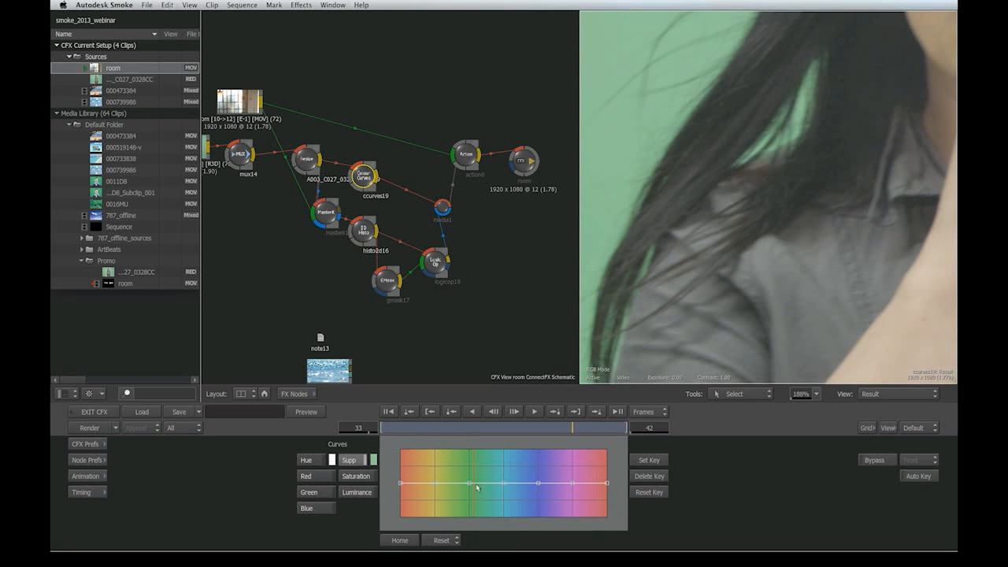
pyautogui.moveTo(470, 485)
pyautogui.mouseDown()
pyautogui.moveTo(475, 502)
pyautogui.moveTo(442, 485)
pyautogui.moveTo(473, 502)
pyautogui.mouseUp()
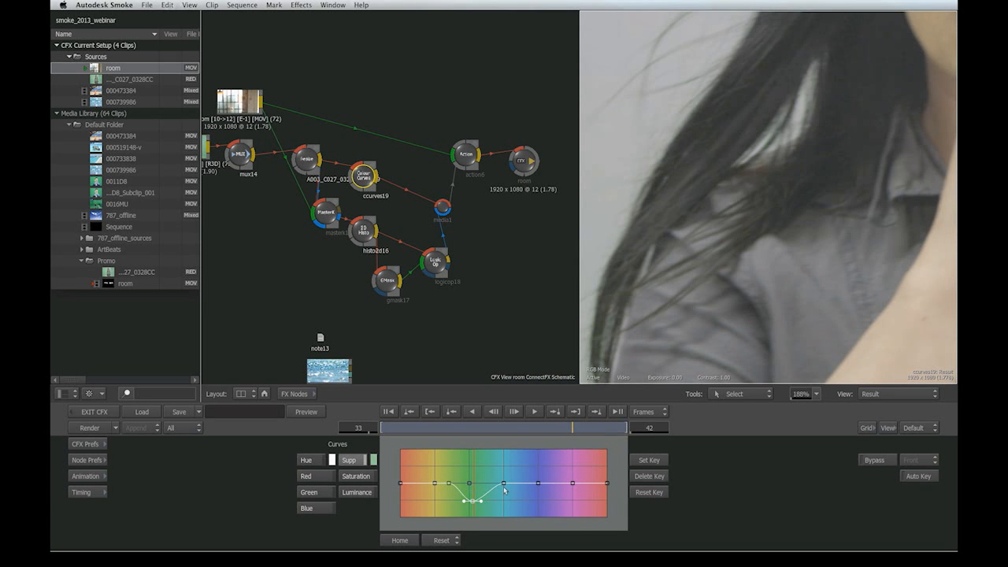
# - Check the spill suppression in the Action composite at full frame and close up on the hair over the shoulder
pyautogui.click(466, 156)
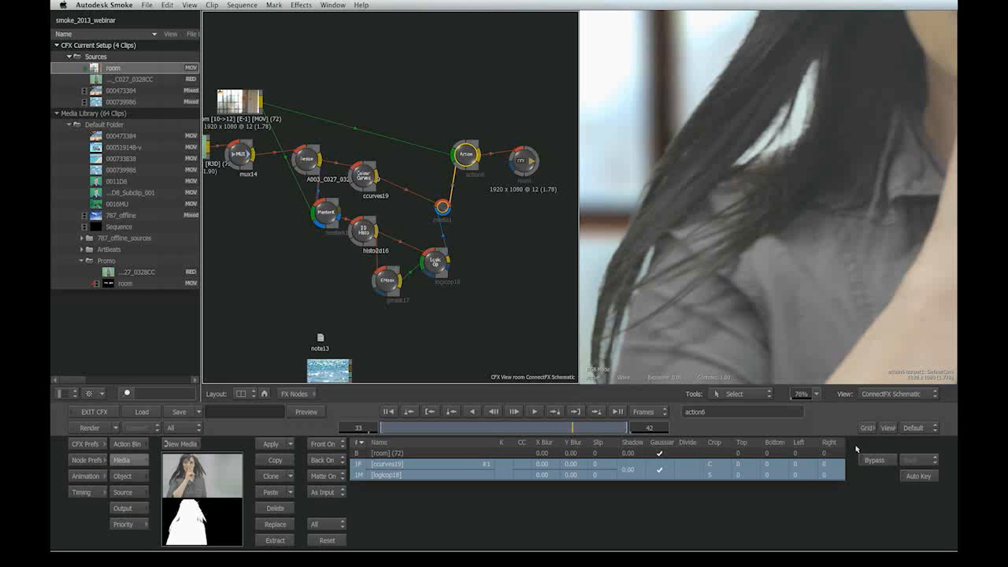
pyautogui.click(813, 398)
pyautogui.click(820, 392)
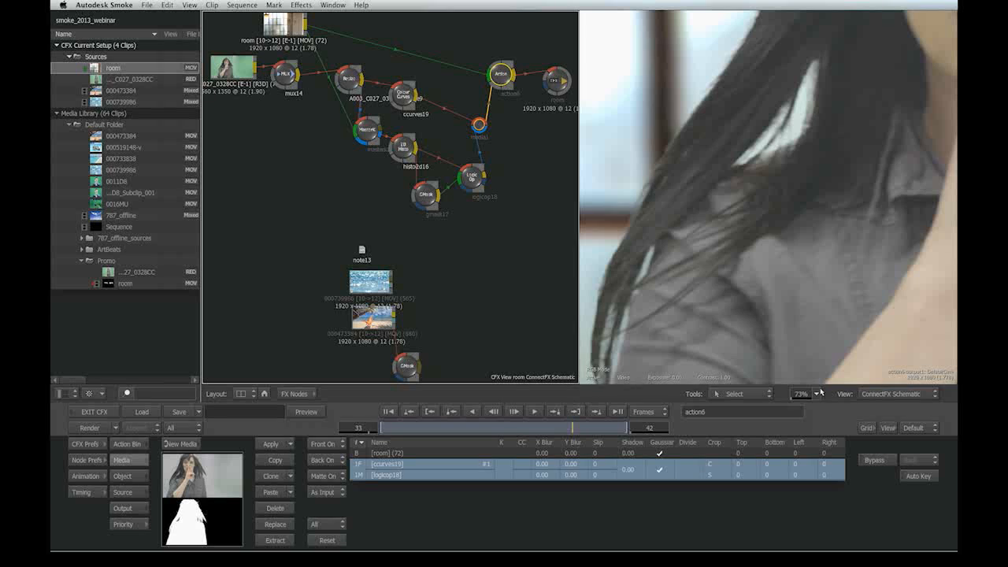
pyautogui.click(816, 397)
pyautogui.click(814, 415)
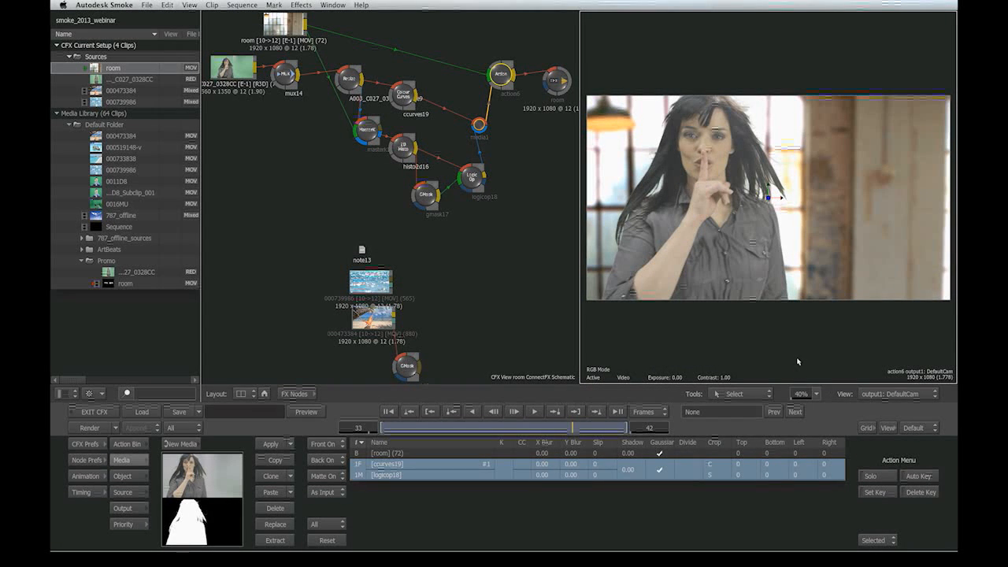
pyautogui.moveTo(669, 189); pyautogui.dragTo(866, 214)
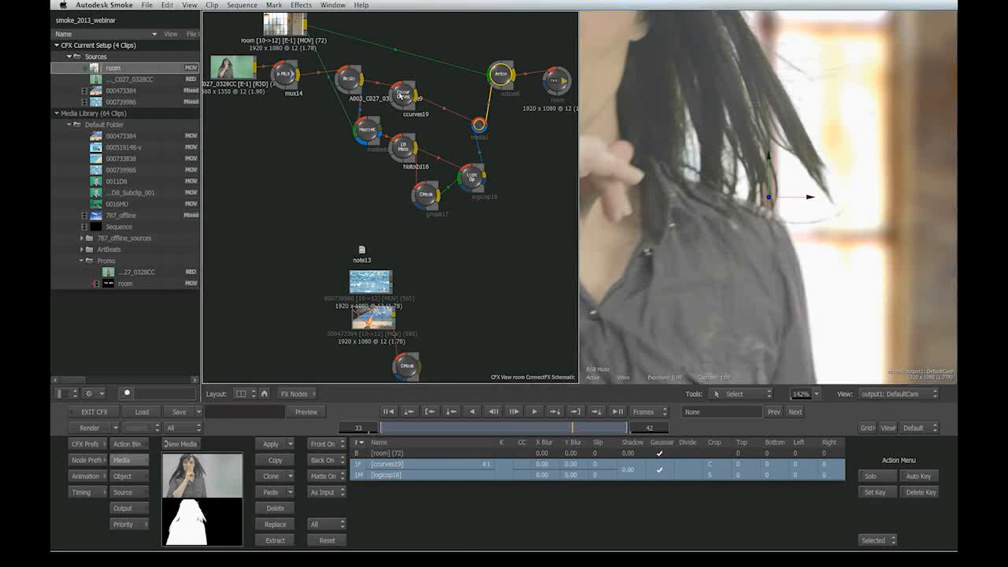
# - Refine the suppression curve by lengthening the green dip's tangents, centring it on the sampled colour and widening it towards yellow
pyautogui.doubleClick(393, 96)
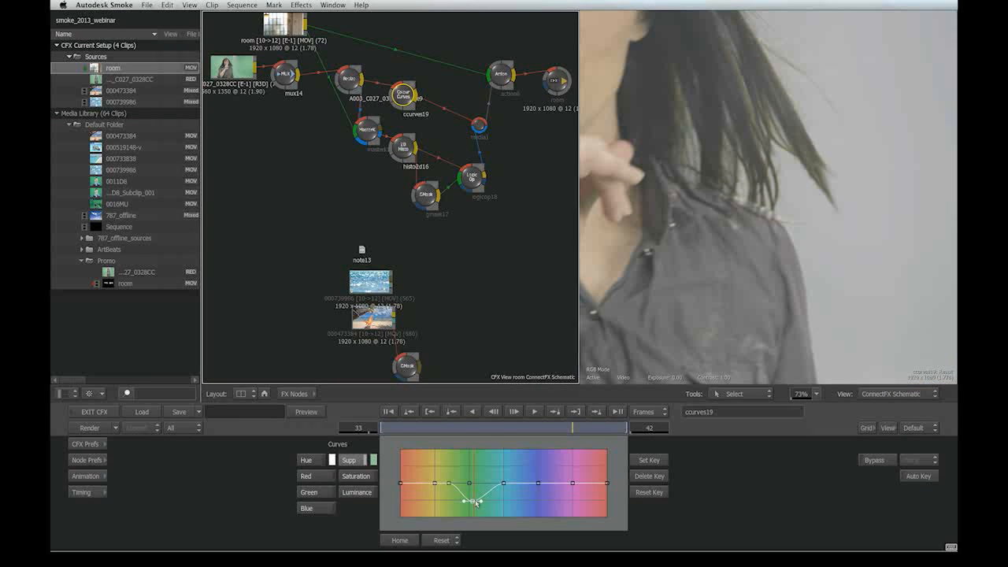
pyautogui.moveTo(449, 483); pyautogui.dragTo(569, 473)
pyautogui.moveTo(506, 477); pyautogui.dragTo(594, 400)
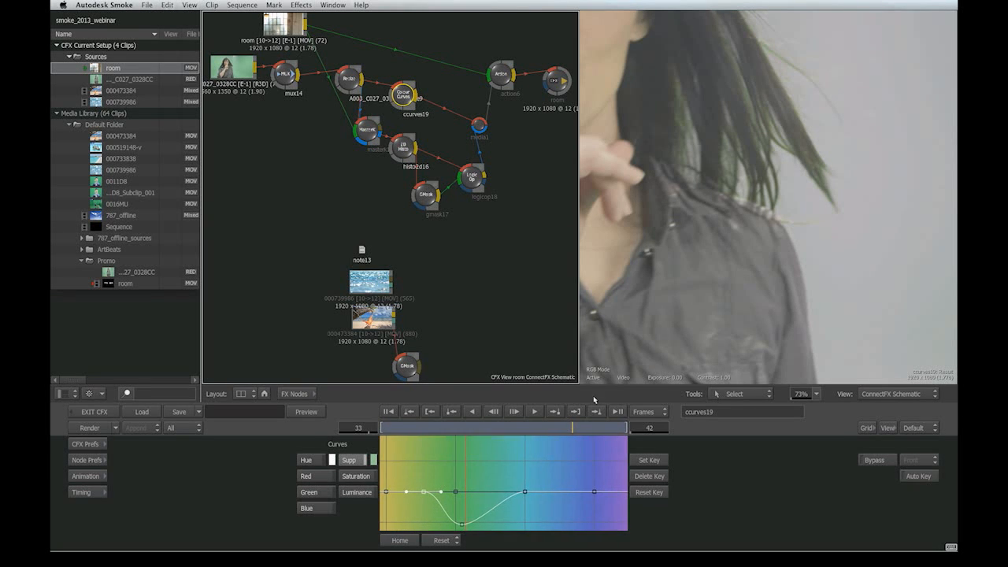
pyautogui.moveTo(493, 482); pyautogui.dragTo(526, 440)
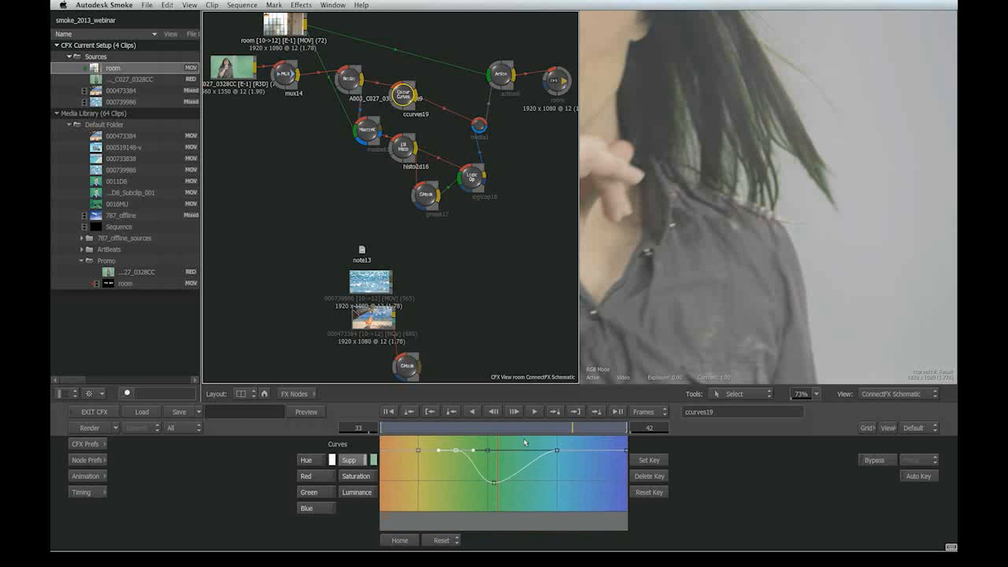
pyautogui.click(494, 482)
pyautogui.moveTo(511, 483); pyautogui.dragTo(529, 483)
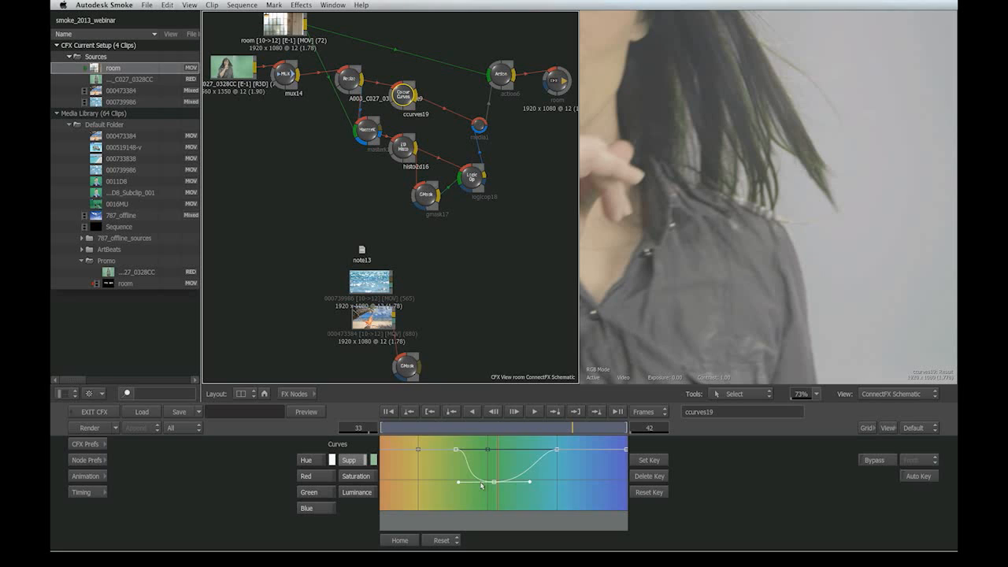
pyautogui.moveTo(493, 482); pyautogui.dragTo(497, 484)
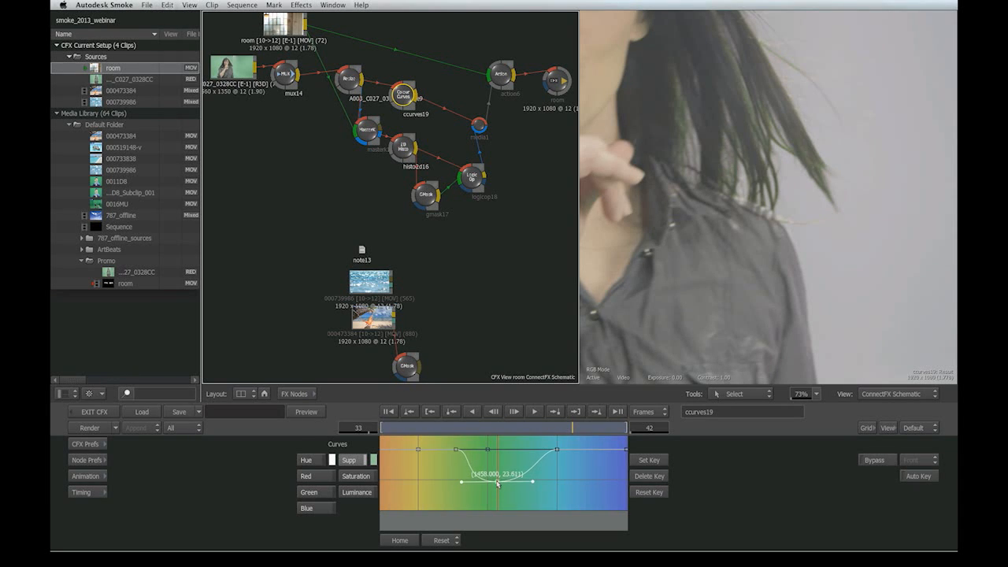
pyautogui.moveTo(457, 453); pyautogui.dragTo(437, 453)
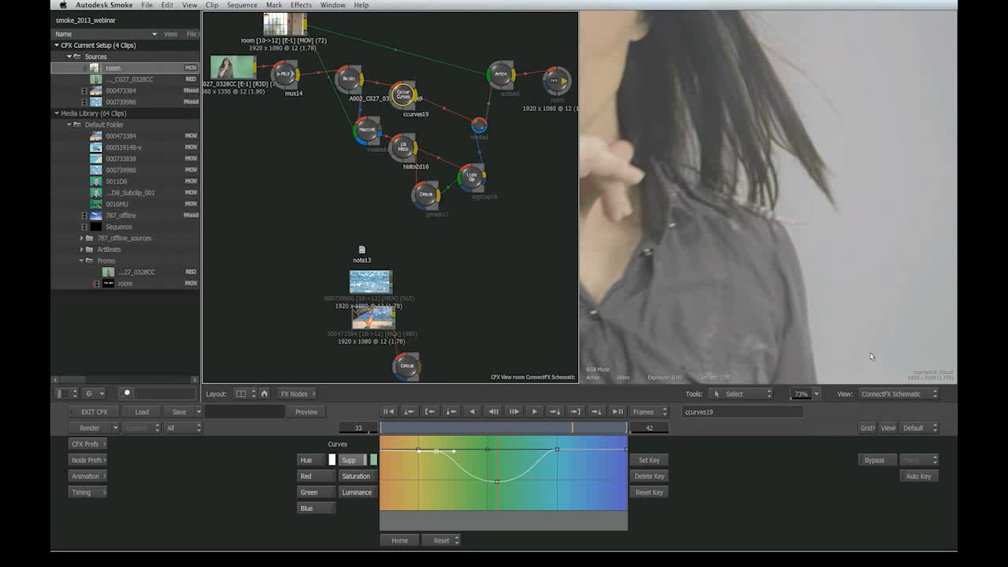
# - Compare the full-frame Colour Curves result with the Action composite over the room
pyautogui.click(802, 367)
pyautogui.click(816, 394)
pyautogui.click(818, 401)
pyautogui.click(816, 396)
pyautogui.click(814, 387)
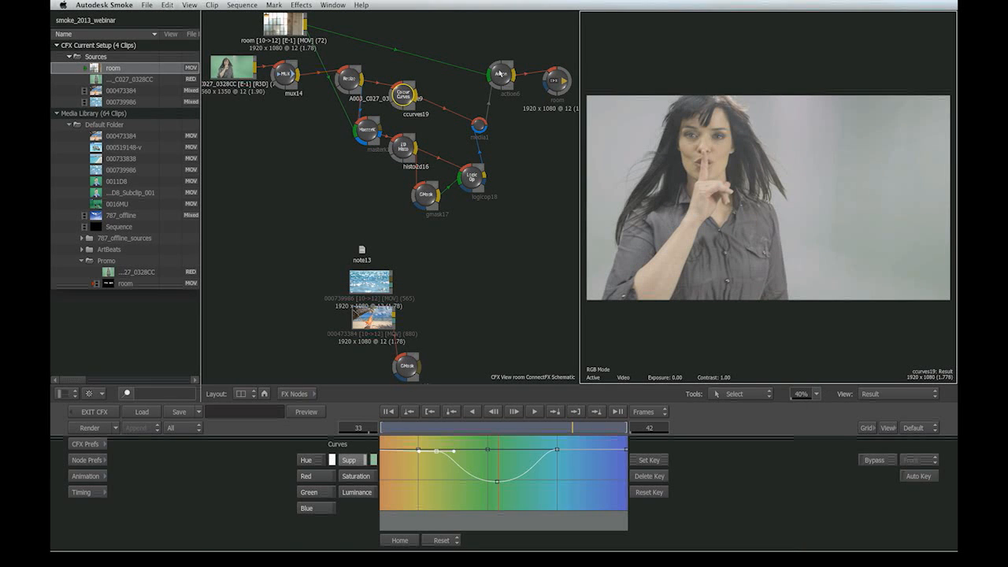
pyautogui.doubleClick(498, 74)
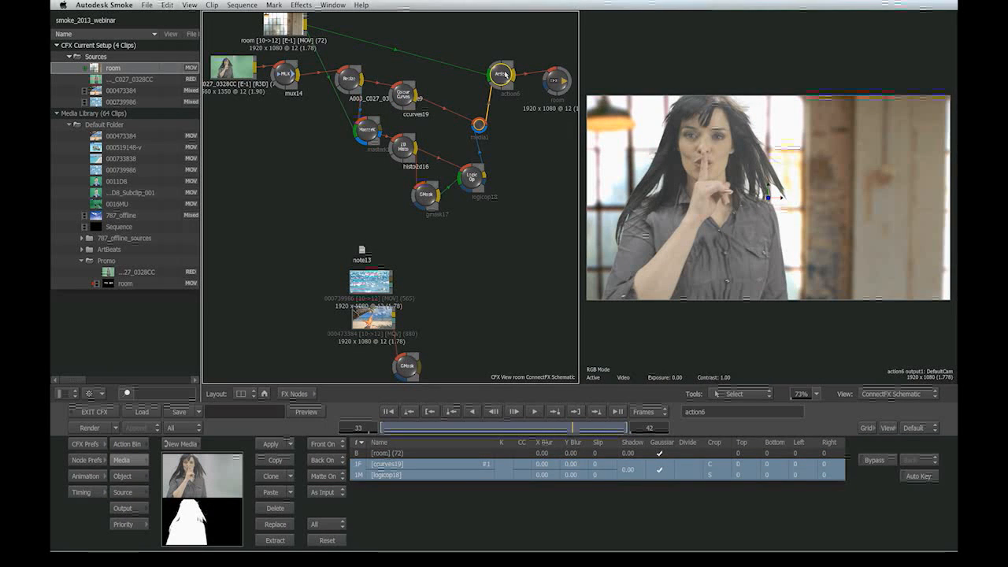
# - Insert a Colour Correct node between Colour Curves and media1, and set its master RGB contrast to 111
pyautogui.moveTo(443, 108); pyautogui.dragTo(394, 175)
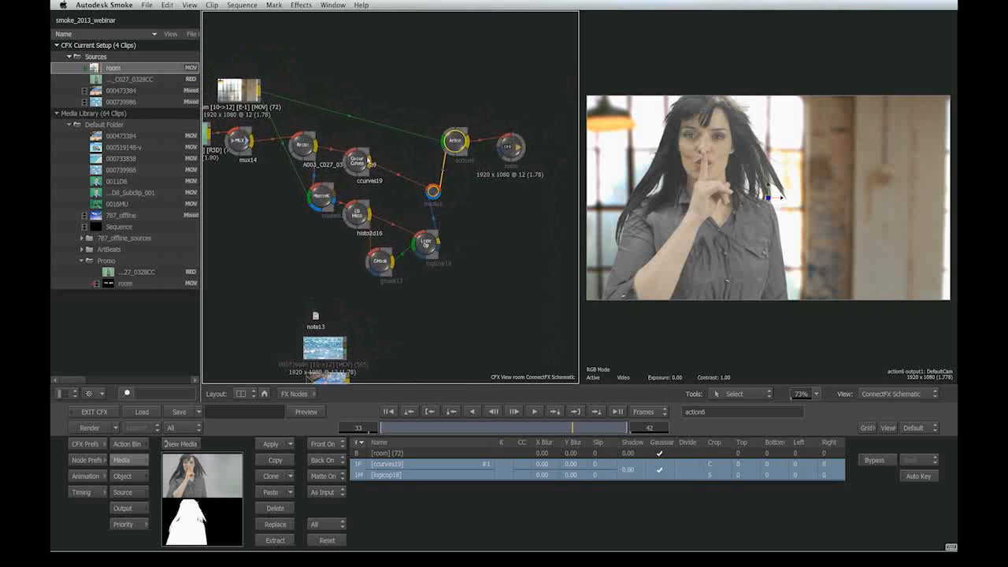
pyautogui.doubleClick(350, 160)
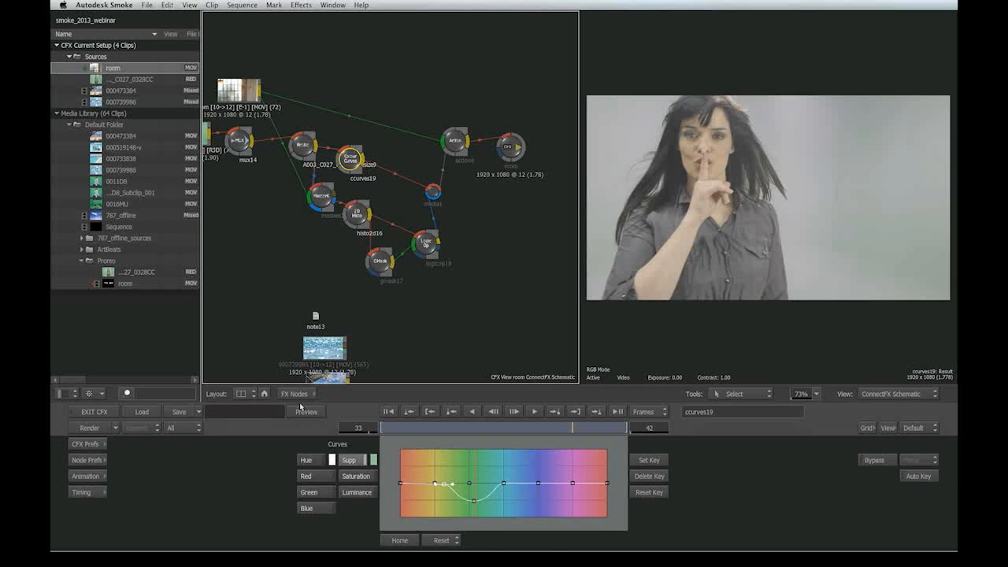
pyautogui.click(301, 396)
pyautogui.moveTo(422, 503); pyautogui.dragTo(388, 166)
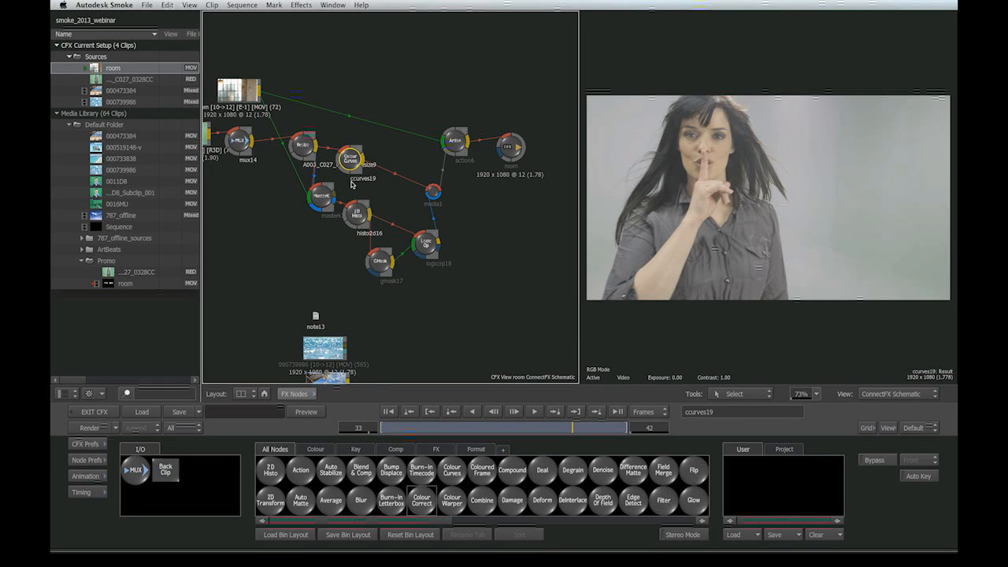
pyautogui.moveTo(329, 336); pyautogui.dragTo(400, 175)
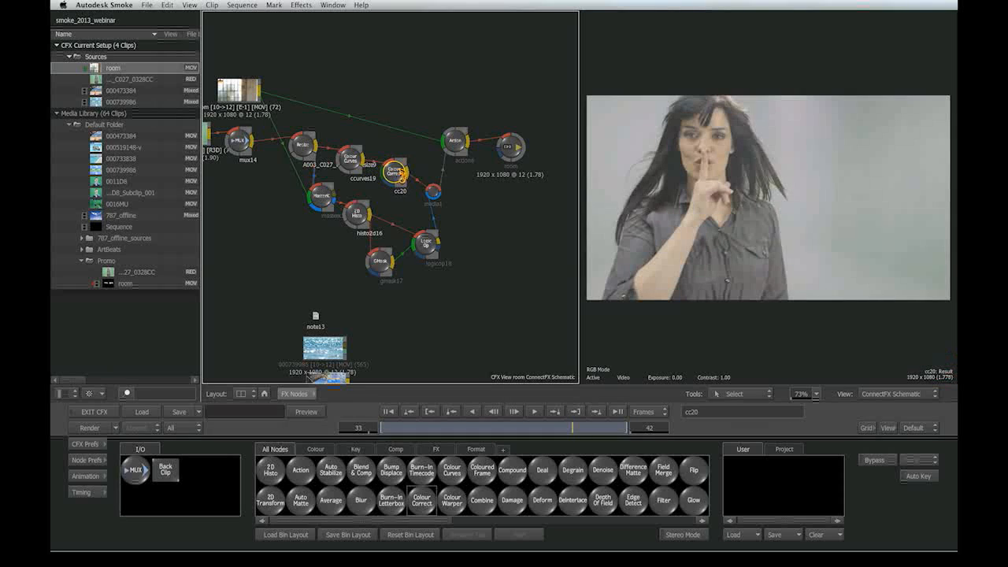
pyautogui.doubleClick(396, 175)
pyautogui.moveTo(478, 462); pyautogui.dragTo(521, 462)
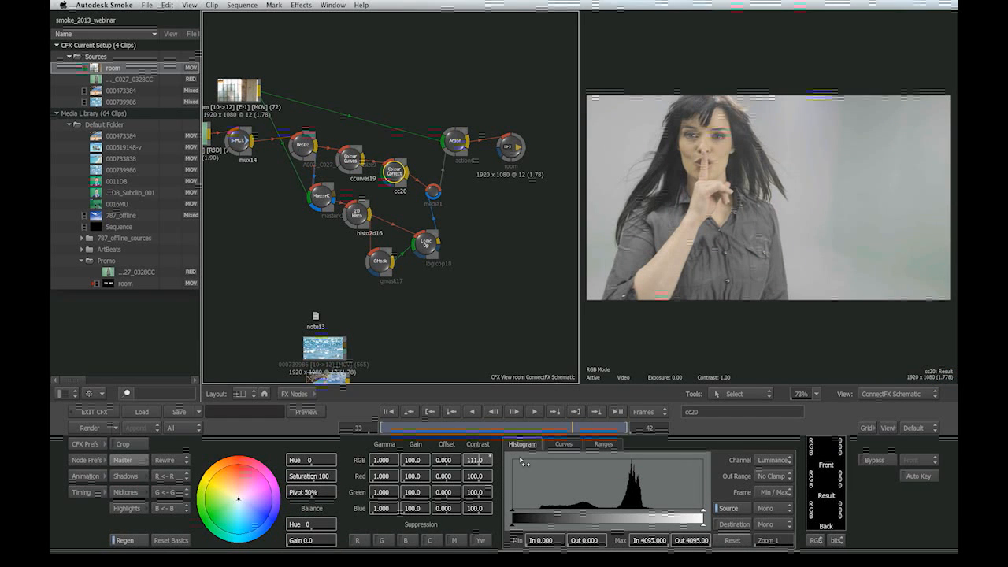
pyautogui.moveTo(239, 498); pyautogui.dragTo(239, 501)
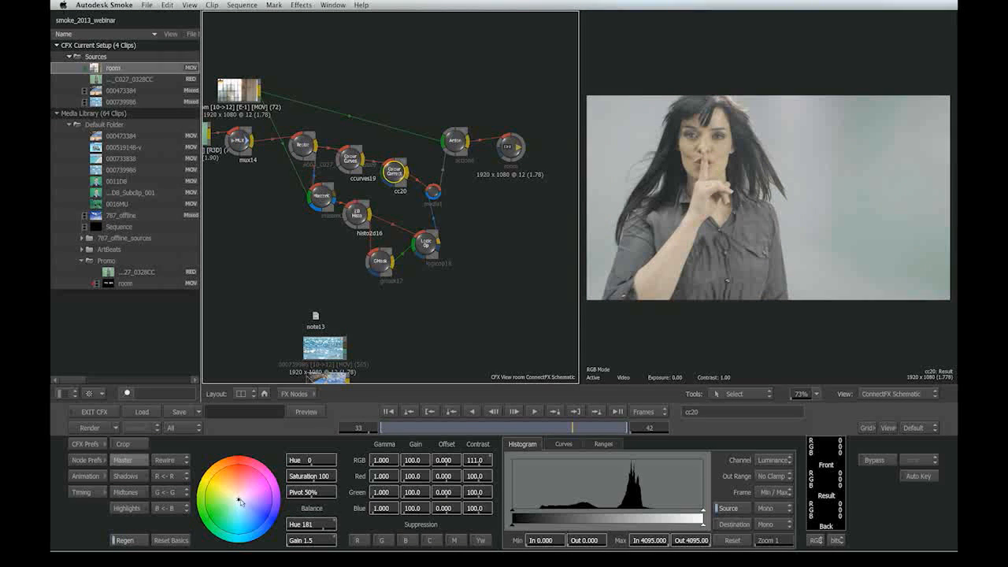
pyautogui.keyDown('ctrl'); pyautogui.click(310, 526); pyautogui.keyUp('ctrl')
pyautogui.keyDown('ctrl'); pyautogui.click(313, 540); pyautogui.keyUp('ctrl')
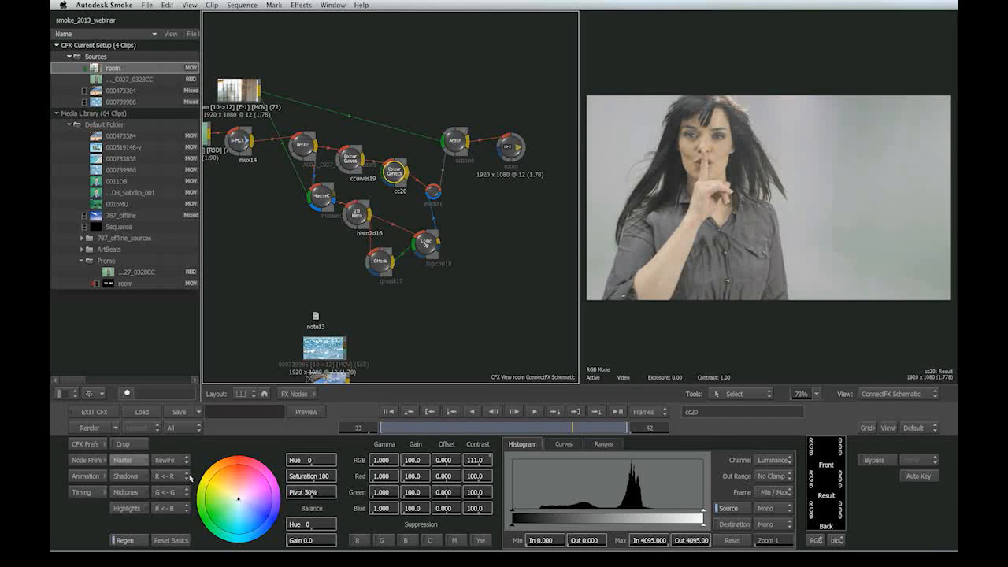
# - Shift the highlights' colour balance towards a warm tone and set the shadows' balance to hue 214 with gain 19.7
pyautogui.click(131, 508)
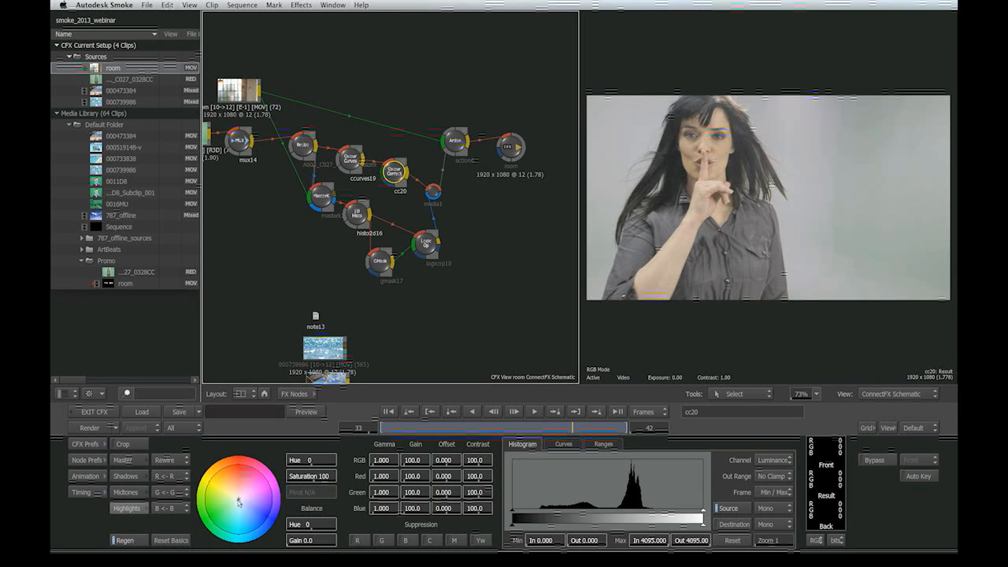
pyautogui.moveTo(240, 503); pyautogui.dragTo(235, 499)
pyautogui.click(125, 476)
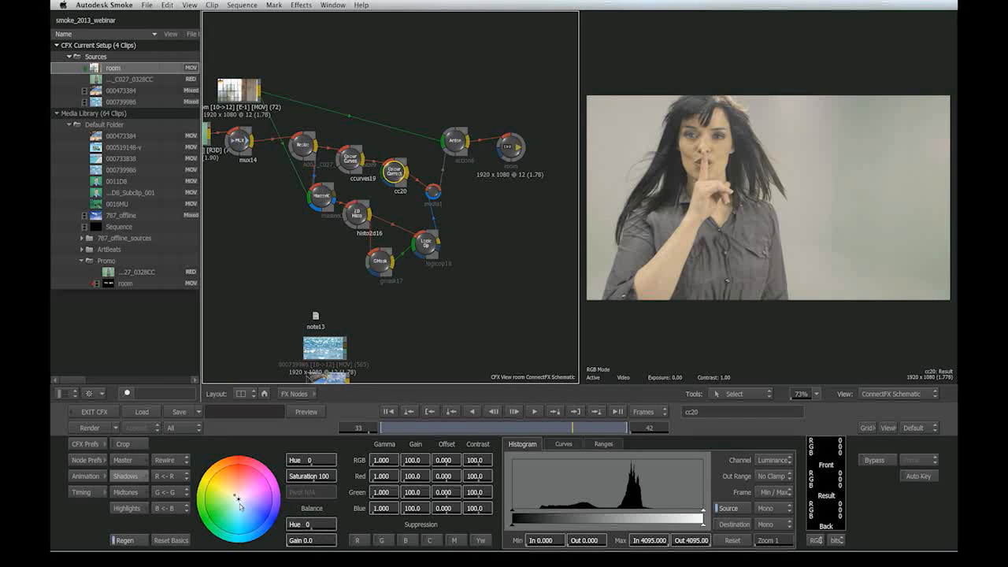
pyautogui.moveTo(238, 500); pyautogui.dragTo(241, 506)
# - Raise the histogram's minimum input to 627.399 and check the grade in the Action composite
pyautogui.moveTo(516, 513); pyautogui.dragTo(542, 513)
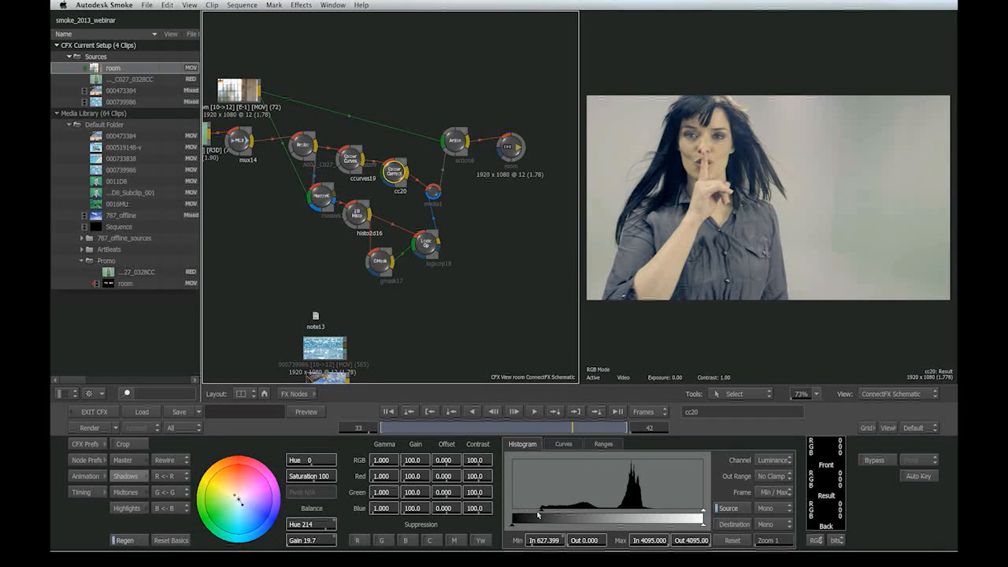
pyautogui.click(463, 143)
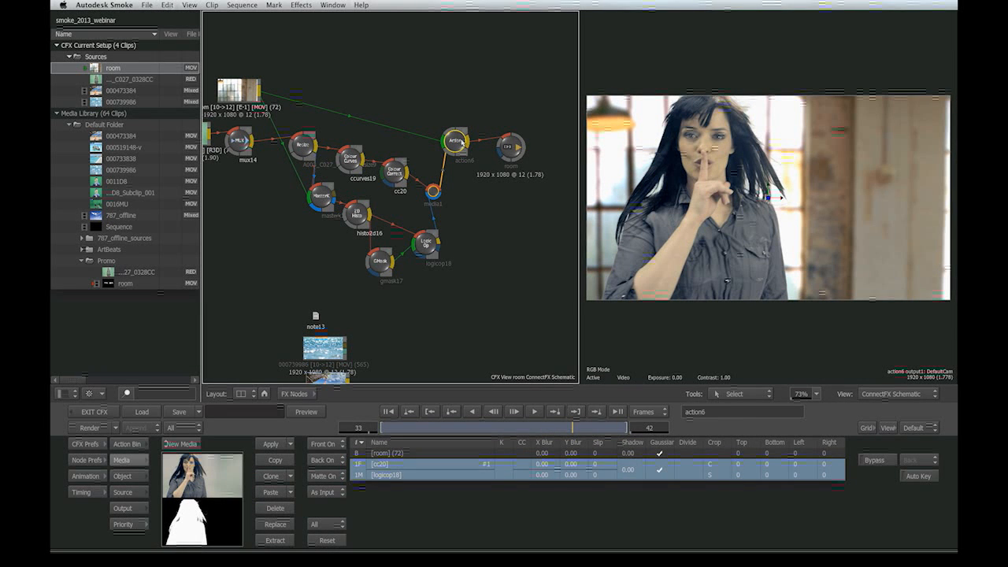
# - Rebalance the Colour Correct node's shadows to a warm tone with hue 32 and gain 26.5
pyautogui.click(402, 180)
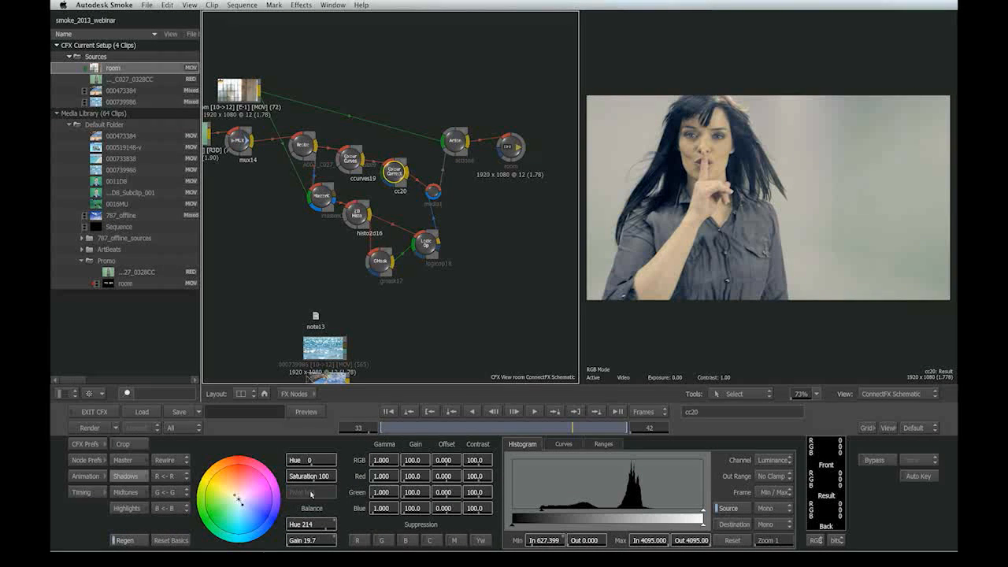
pyautogui.keyDown('ctrl'); pyautogui.click(232, 503); pyautogui.keyUp('ctrl')
pyautogui.moveTo(240, 502); pyautogui.dragTo(234, 493)
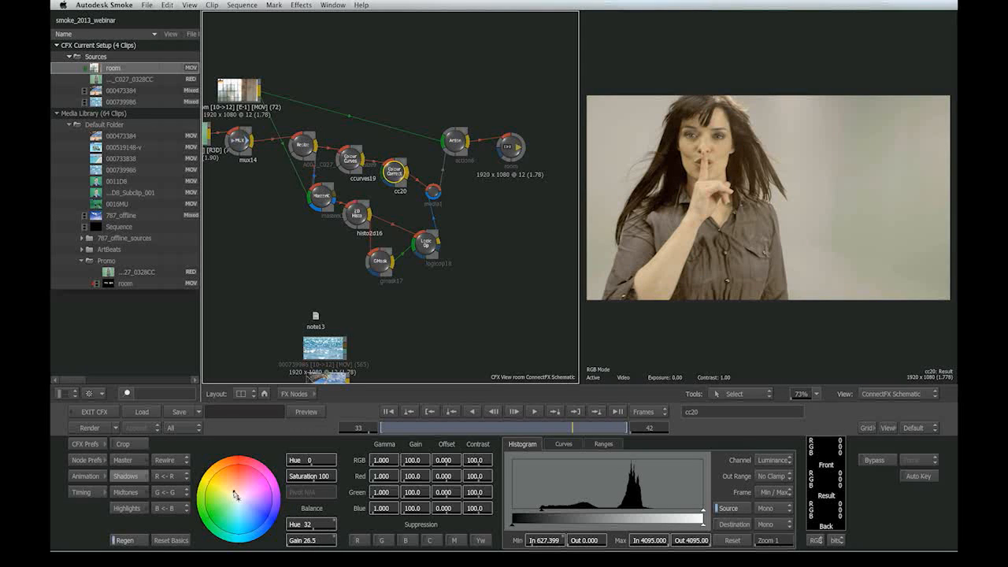
# - Compare the Action composite with and without the Colour Correct node, detaching it from the chain and reinserting it before media1
pyautogui.click(455, 140)
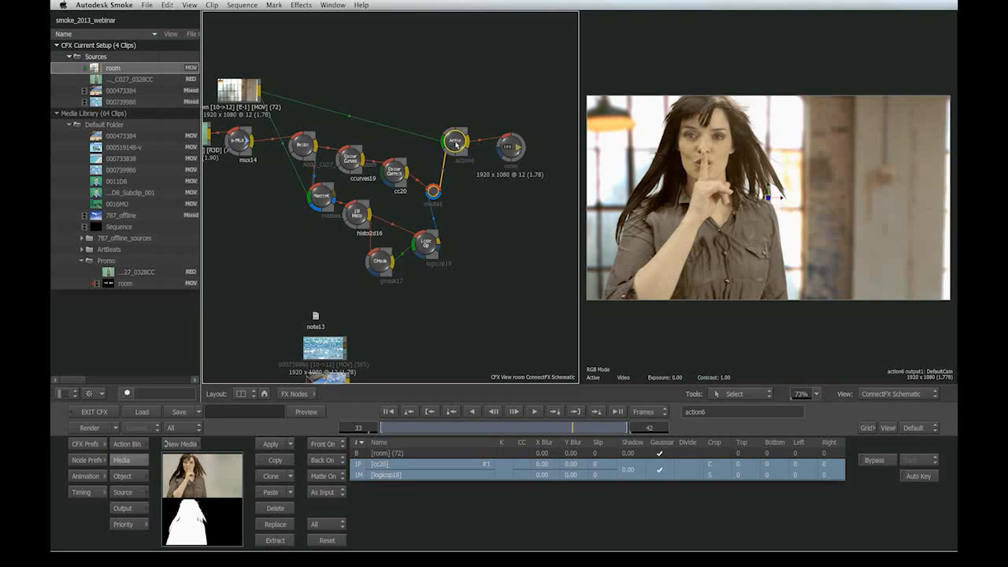
pyautogui.moveTo(712, 230); pyautogui.dragTo(848, 223)
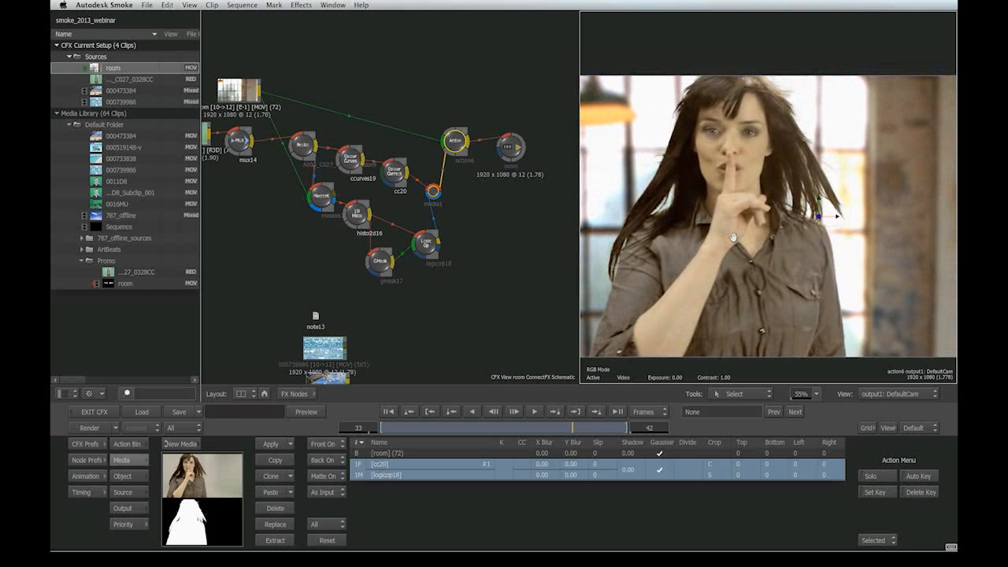
pyautogui.moveTo(400, 170); pyautogui.dragTo(545, 337)
pyautogui.click(454, 141)
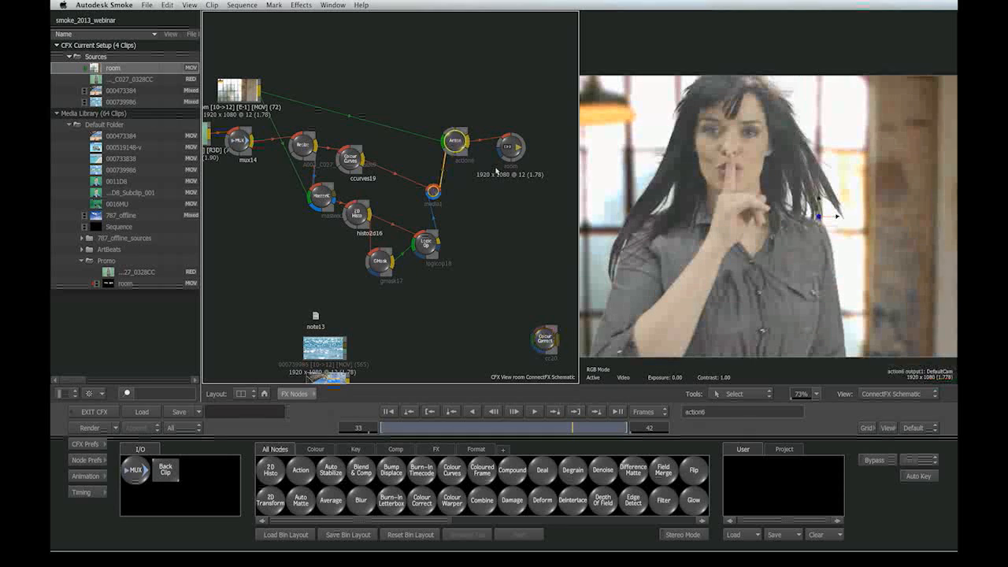
pyautogui.moveTo(545, 339); pyautogui.dragTo(393, 176)
# - Reset the Colour Correct node and set its histogram input range to minimum 576.681 and maximum 3944.349
pyautogui.rightClick(394, 177)
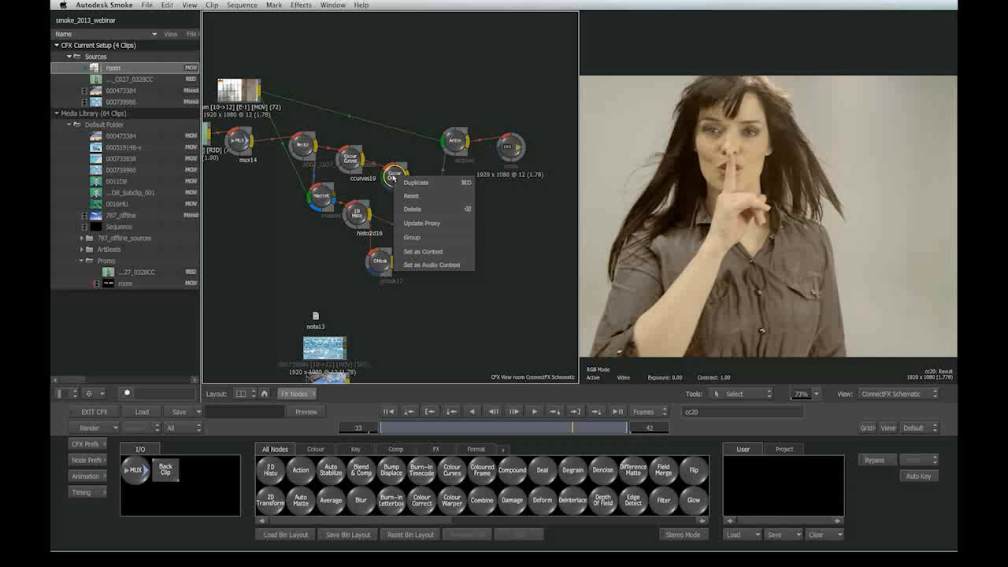
pyautogui.click(408, 196)
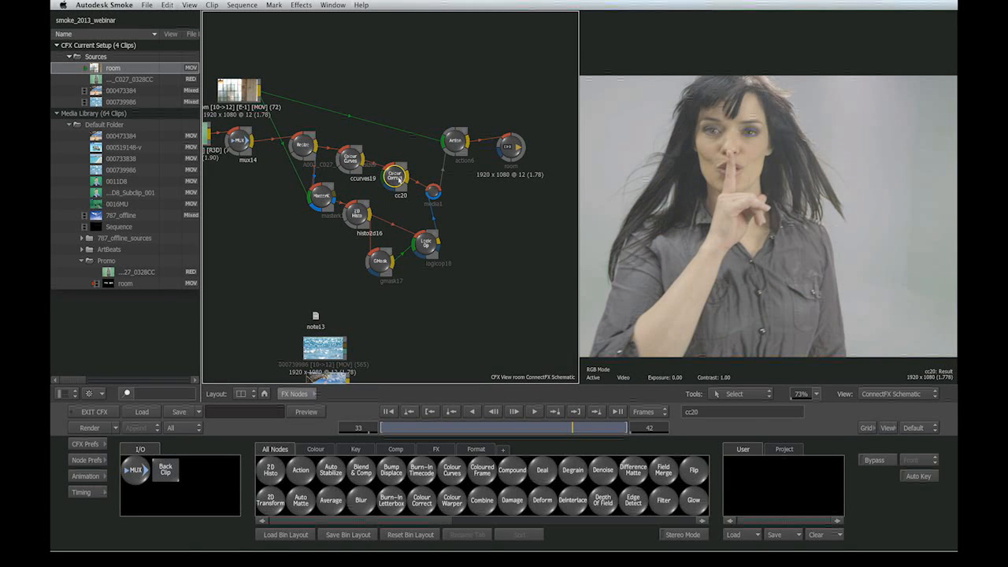
pyautogui.doubleClick(399, 179)
pyautogui.moveTo(511, 513); pyautogui.dragTo(574, 517)
pyautogui.moveTo(706, 514); pyautogui.dragTo(696, 513)
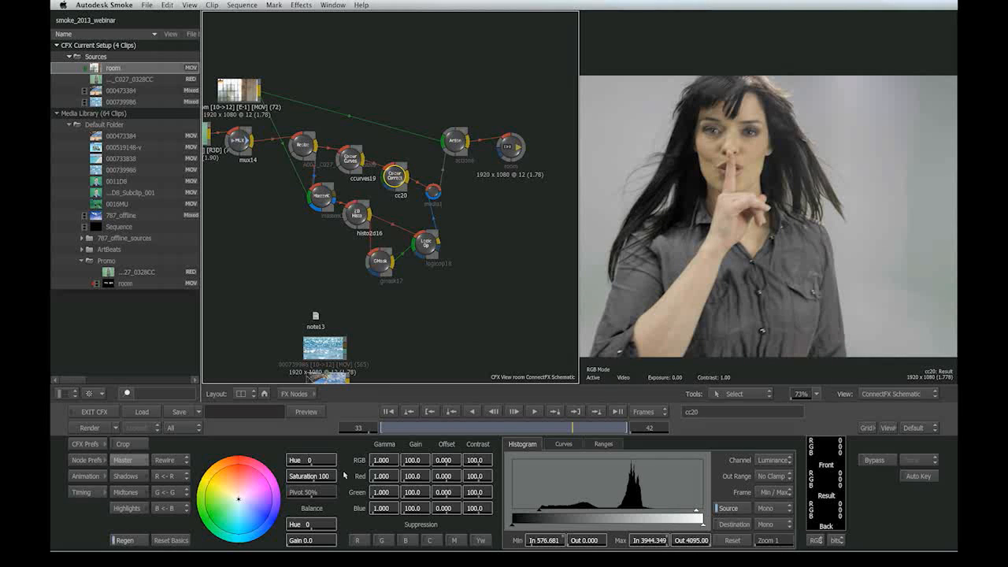
# - Raise the Colour Correct node's master saturation and check the grade in the Action composite
pyautogui.moveTo(326, 477); pyautogui.dragTo(424, 480)
pyautogui.click(458, 142)
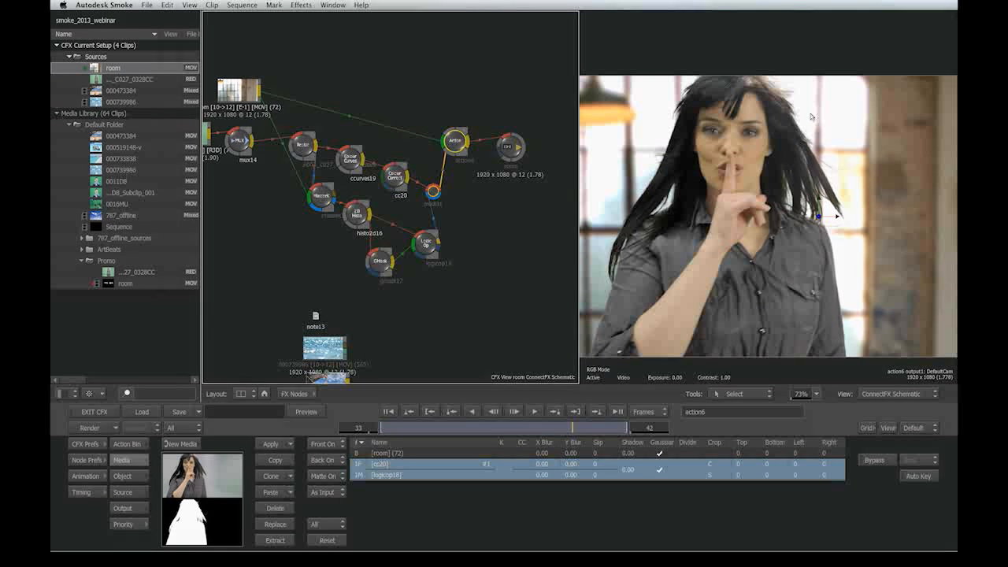
pyautogui.moveTo(802, 200); pyautogui.dragTo(815, 183)
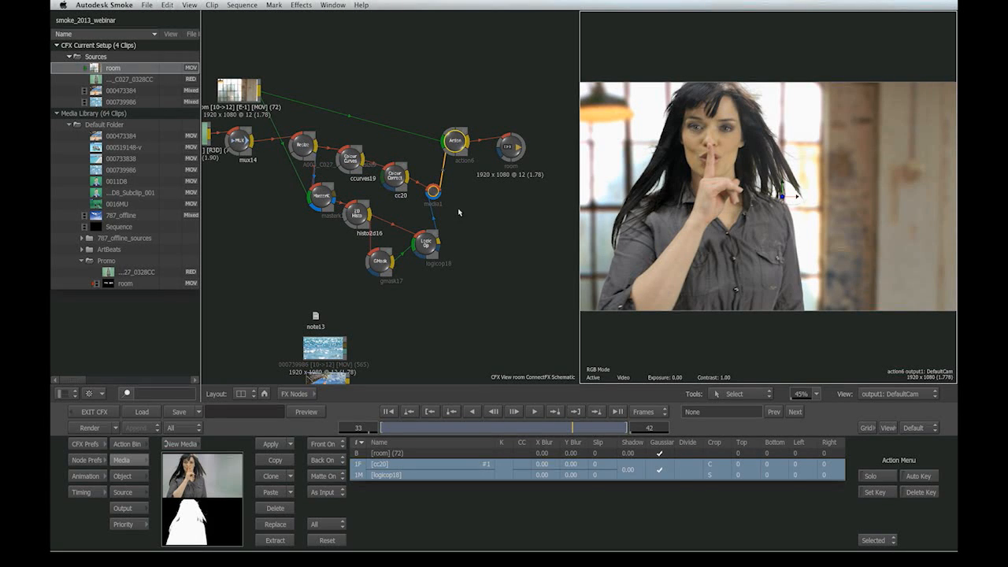
# - Move the room output node and the Action node further right to spread out the end of the schematic
pyautogui.moveTo(517, 147); pyautogui.dragTo(554, 146)
pyautogui.moveTo(455, 142); pyautogui.dragTo(486, 145)
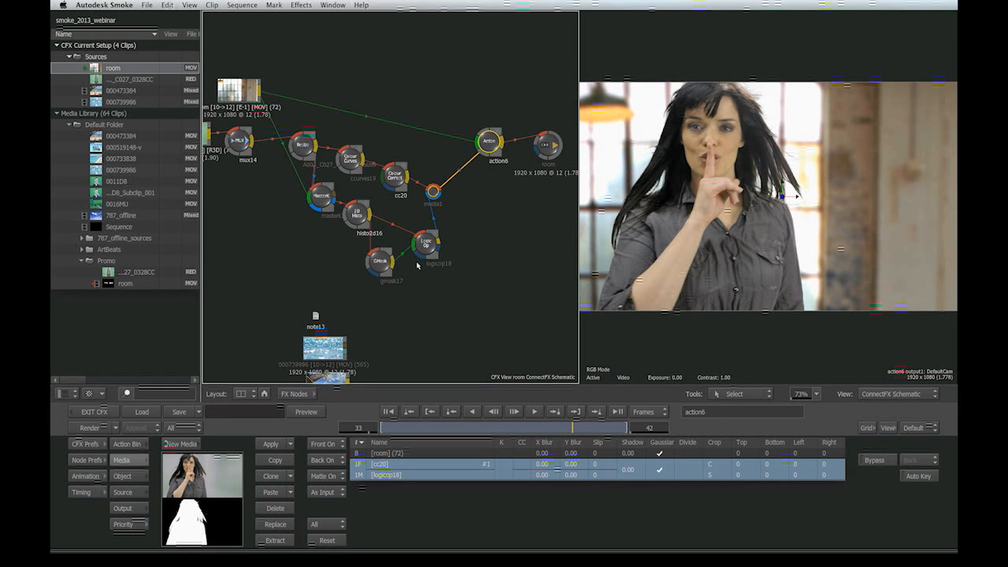
# - Try moving the woman's layer in the composite to about X 109.21 and Z -181.73
pyautogui.click(781, 197)
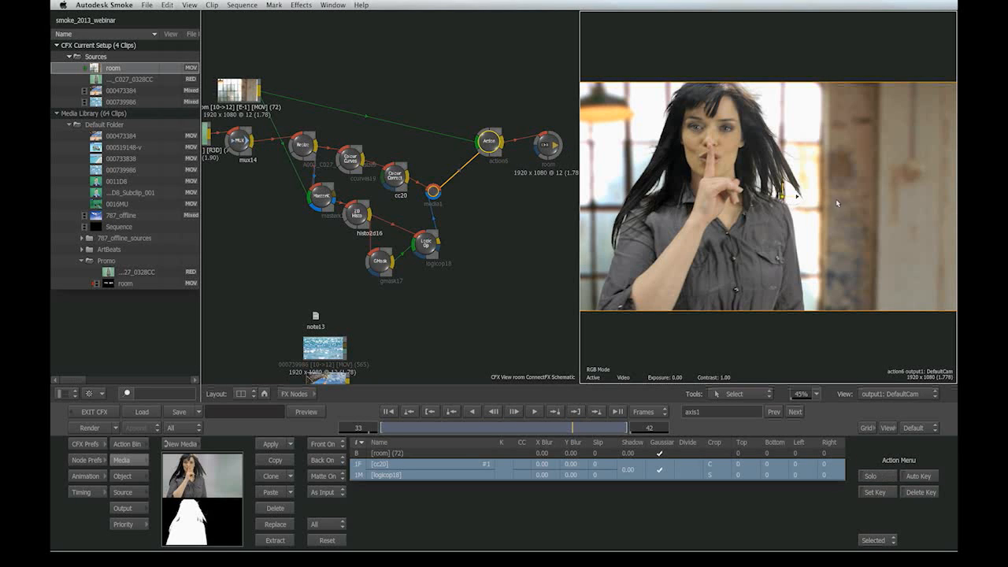
pyautogui.moveTo(796, 198); pyautogui.dragTo(824, 213)
pyautogui.scroll(-1, 808, 207)
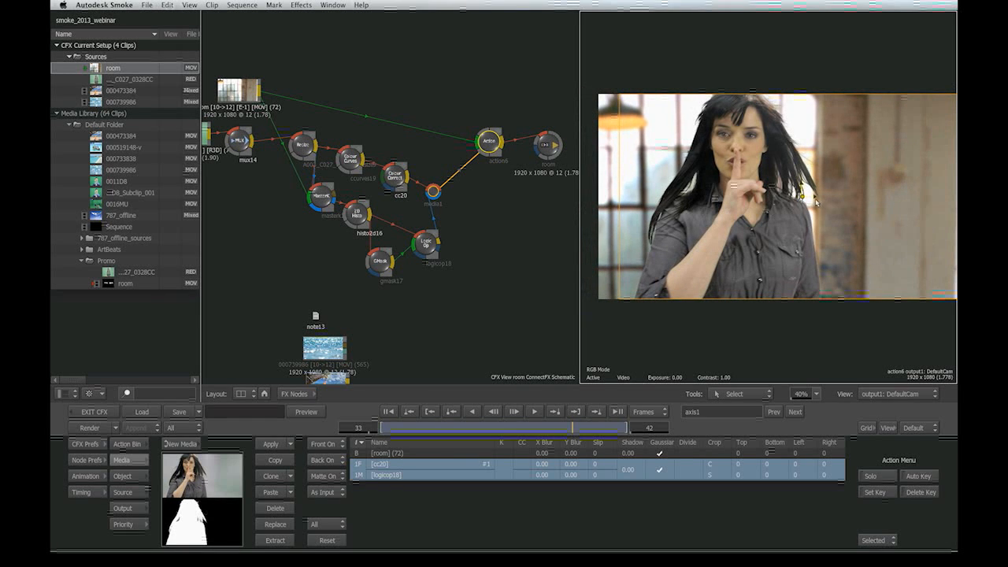
pyautogui.moveTo(802, 198)
pyautogui.mouseDown()
pyautogui.moveTo(804, 217)
pyautogui.moveTo(800, 197)
pyautogui.mouseUp()
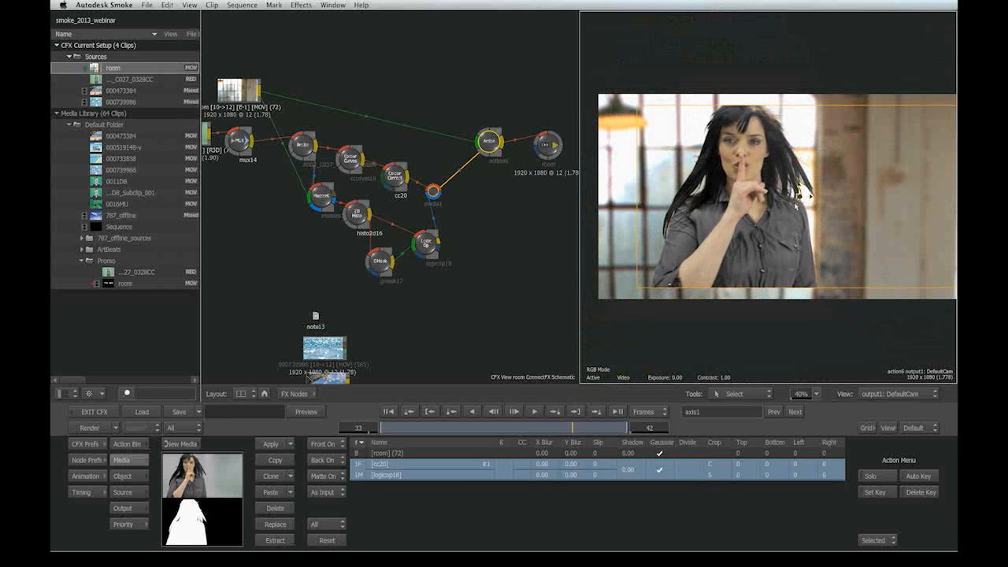
# - Show the Action schematic, open the image1 settings and reset its axis's X and Z positions to 0
pyautogui.click(561, 373)
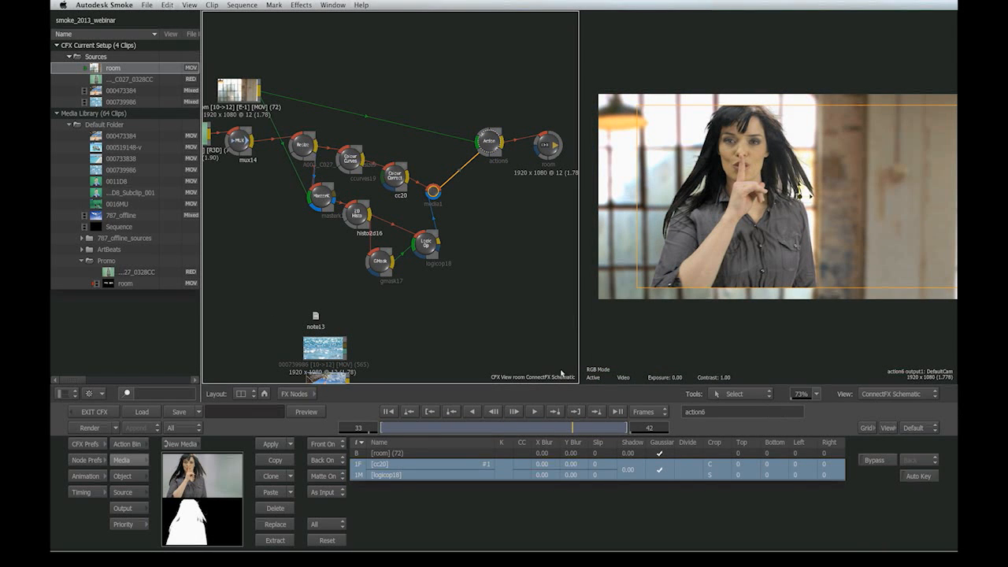
pyautogui.click(914, 395)
pyautogui.click(916, 477)
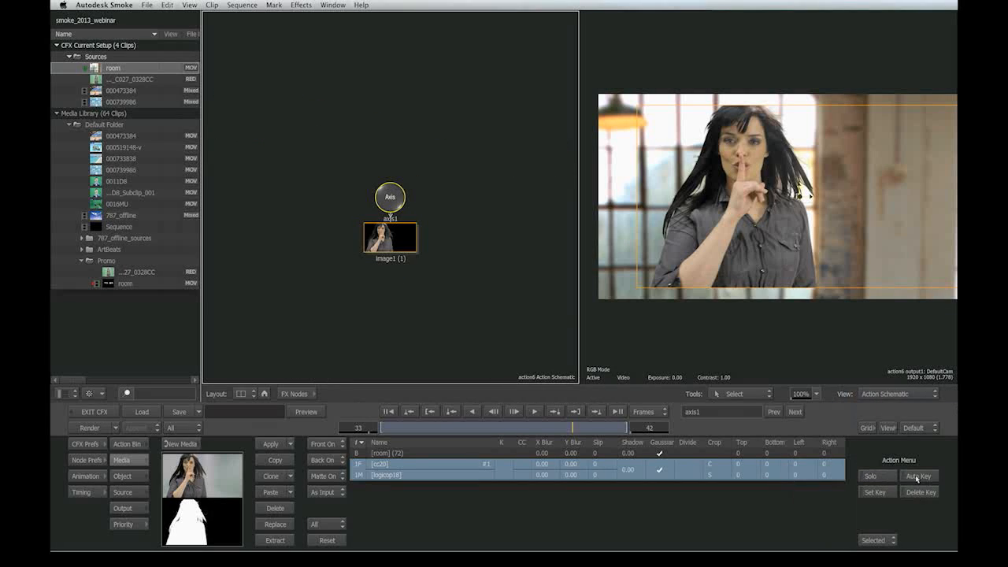
pyautogui.click(405, 237)
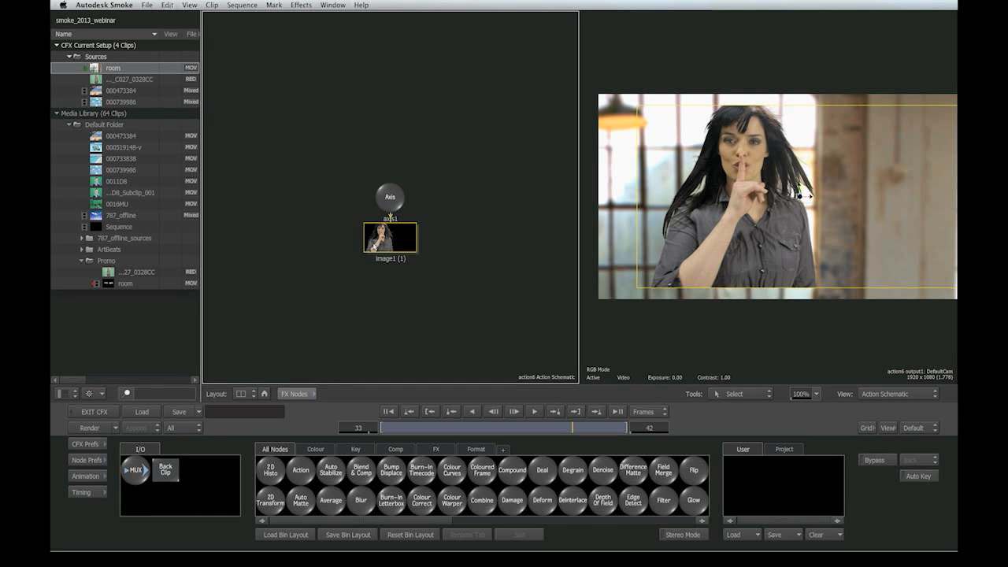
pyautogui.doubleClick(397, 242)
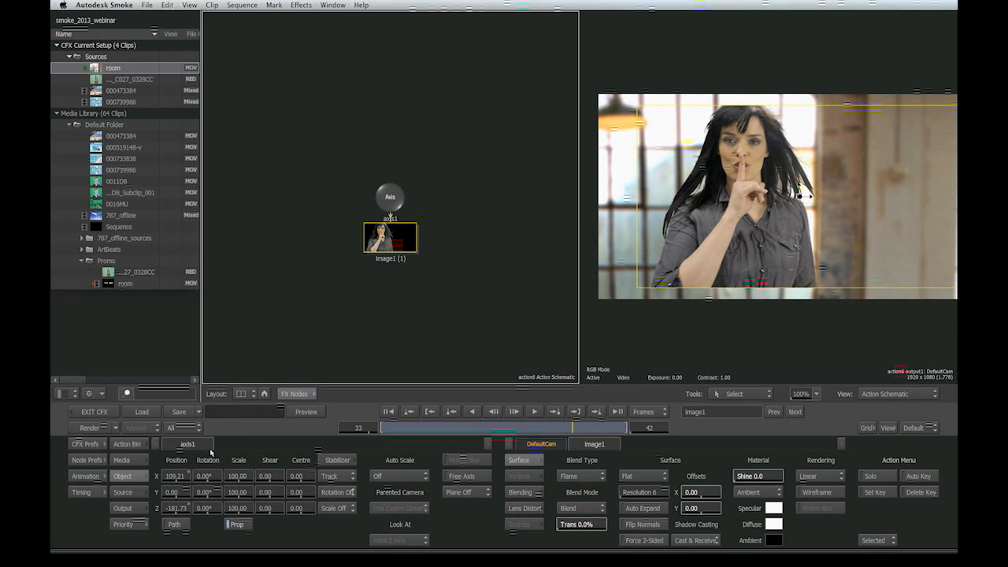
pyautogui.keyDown('alt'); pyautogui.click(181, 510); pyautogui.keyUp('alt')
pyautogui.keyDown('alt'); pyautogui.click(180, 478); pyautogui.keyUp('alt')
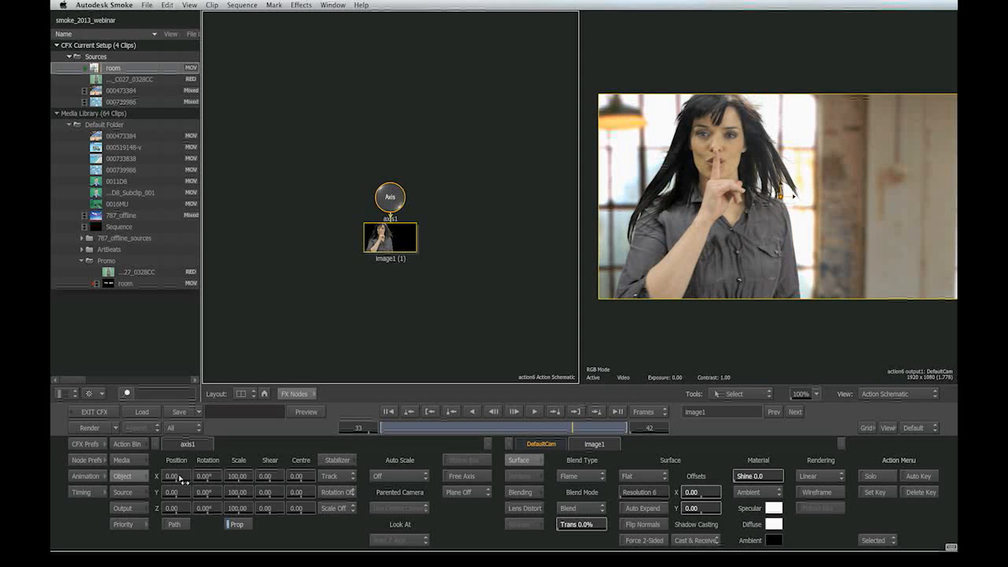
# - Set axis1's Auto Scale to On All Transforms and shift its Z position to -3
pyautogui.click(386, 472)
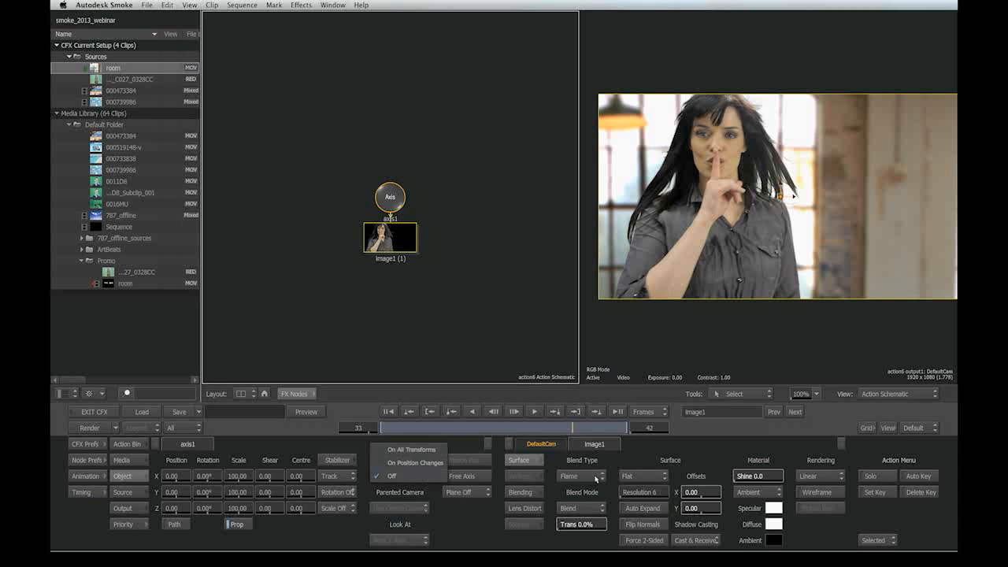
pyautogui.click(438, 449)
pyautogui.click(392, 197)
pyautogui.moveTo(171, 510); pyautogui.dragTo(230, 492)
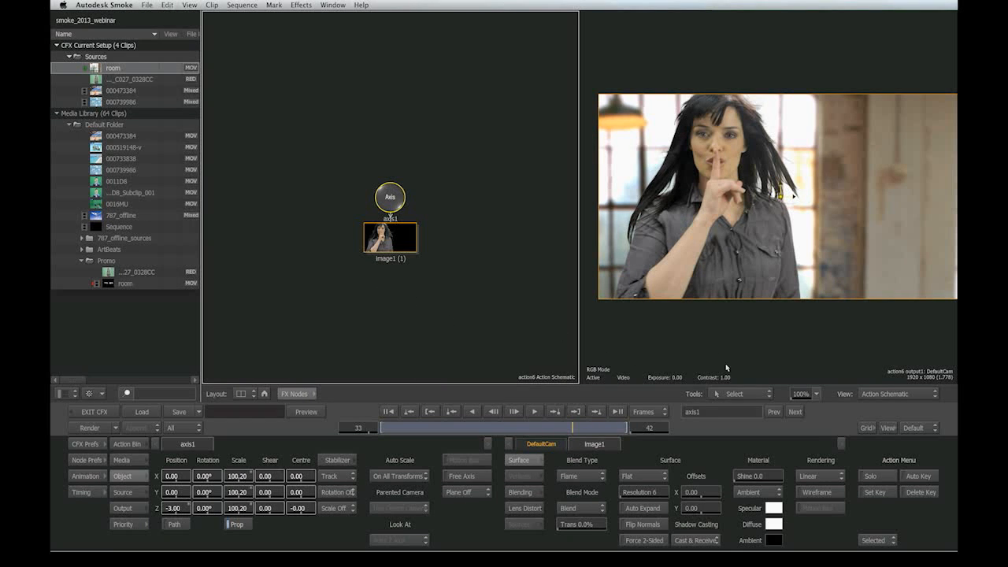
# - Switch the schematic viewport to the Action Top view and move the woman's axis towards the camera to about Z 303.16
pyautogui.click(883, 393)
pyautogui.moveTo(875, 420)
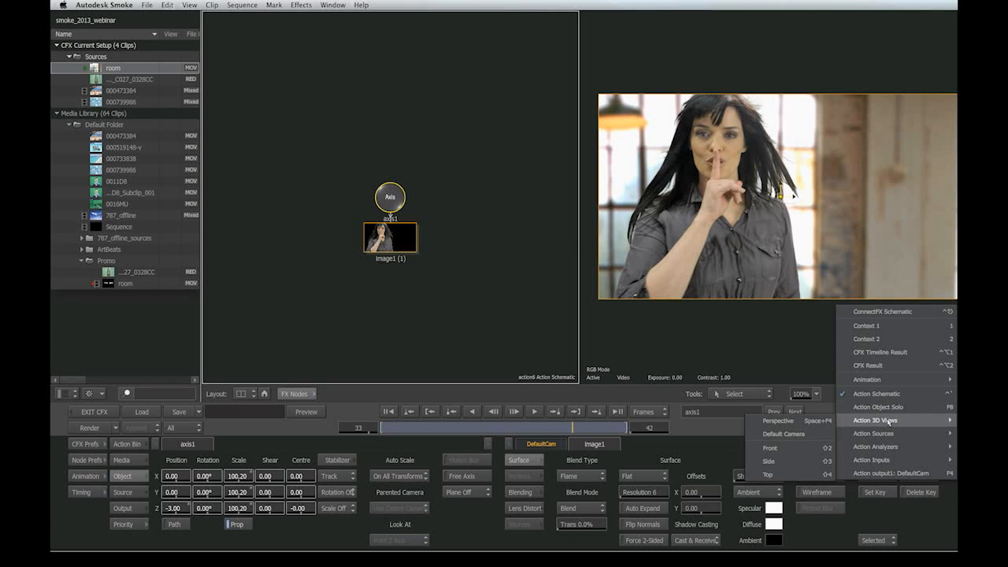
pyautogui.click(812, 475)
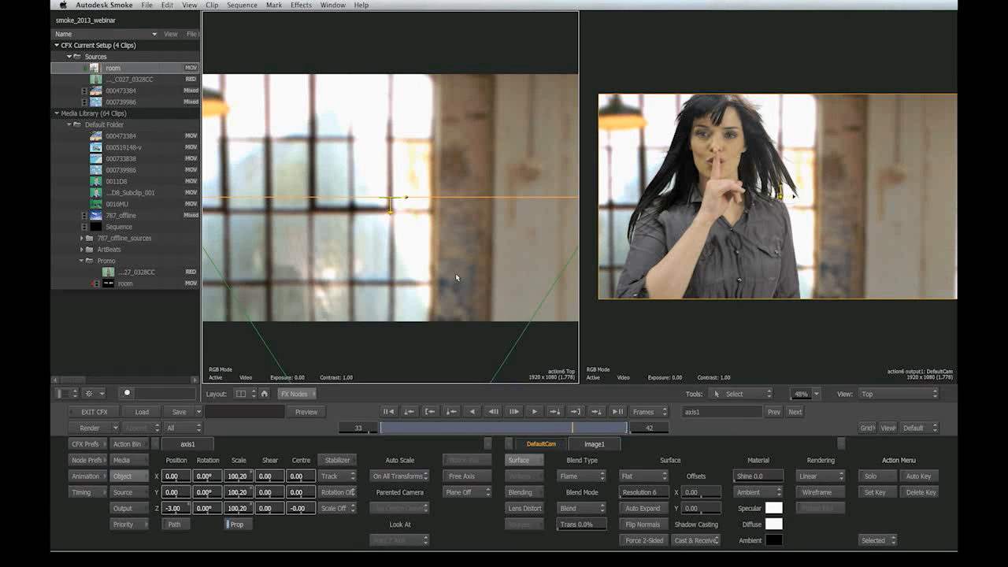
pyautogui.moveTo(490, 235); pyautogui.dragTo(184, 211)
pyautogui.moveTo(391, 203); pyautogui.dragTo(517, 273)
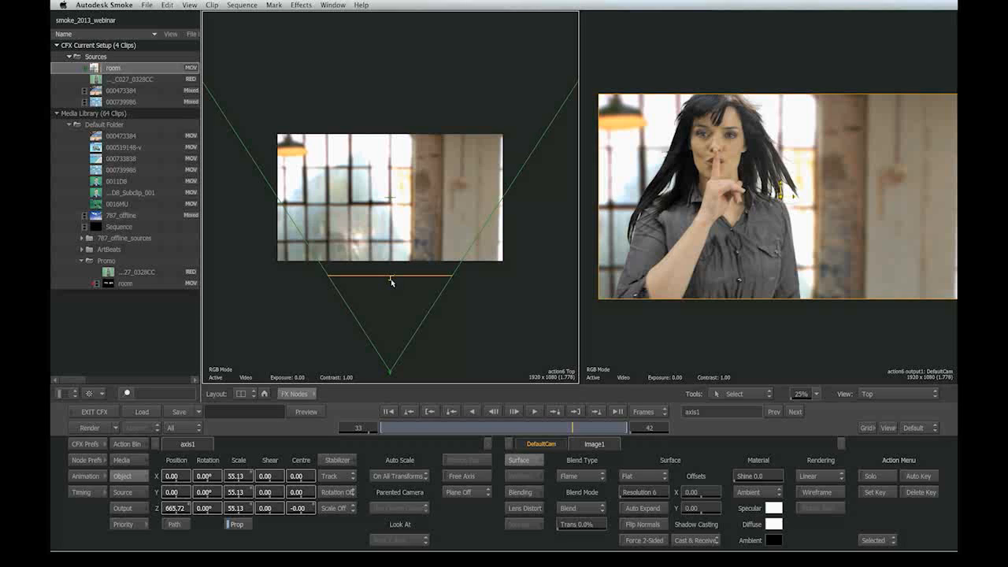
pyautogui.moveTo(391, 284); pyautogui.dragTo(370, 214)
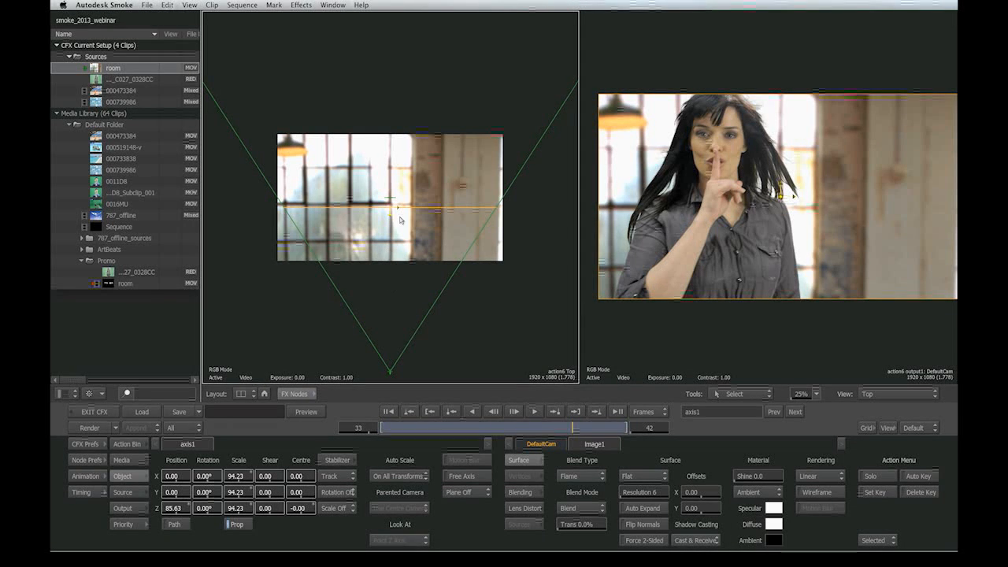
pyautogui.moveTo(394, 207); pyautogui.dragTo(393, 247)
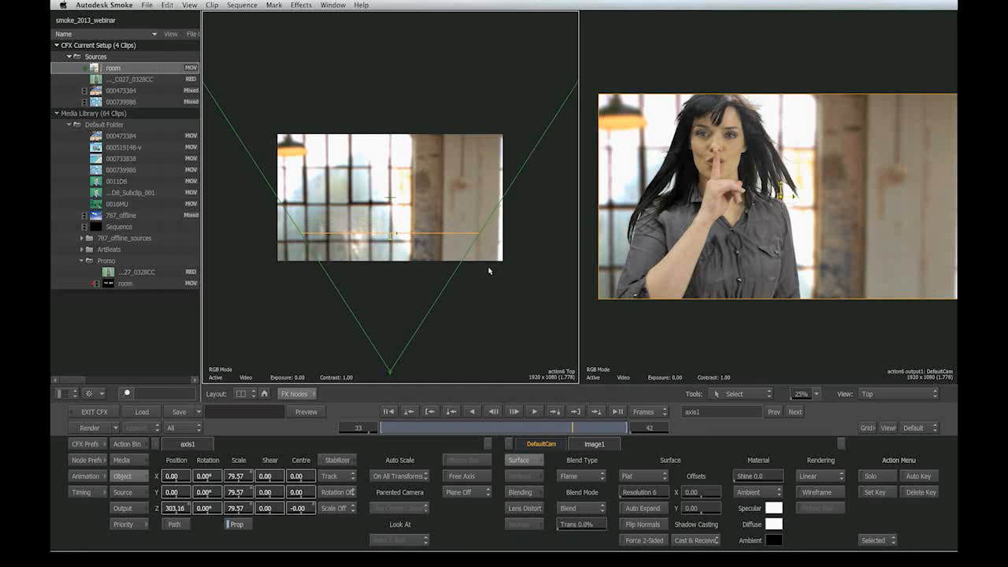
# - Add a Light node to the Action scene from the Action bin
pyautogui.click(126, 446)
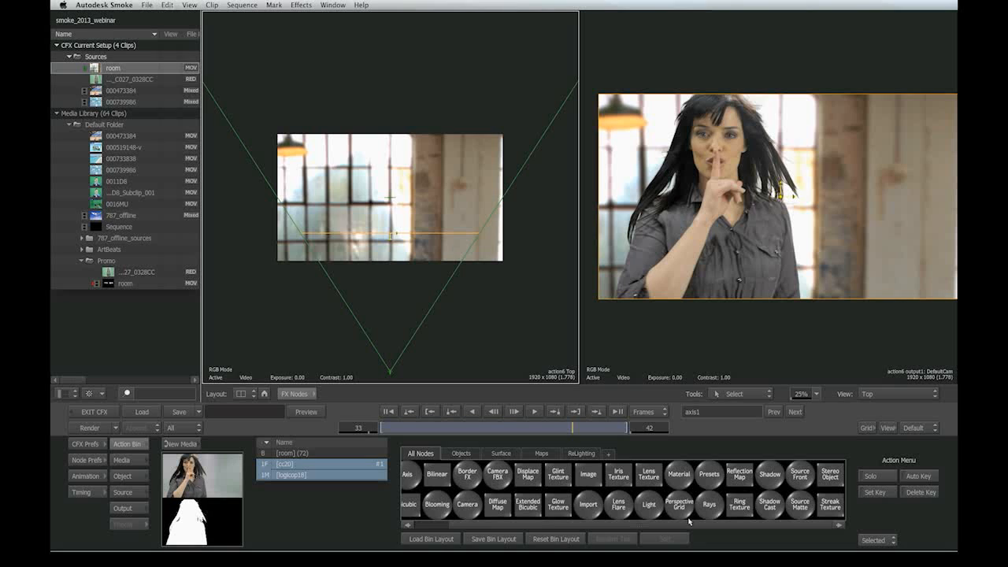
pyautogui.press('l')
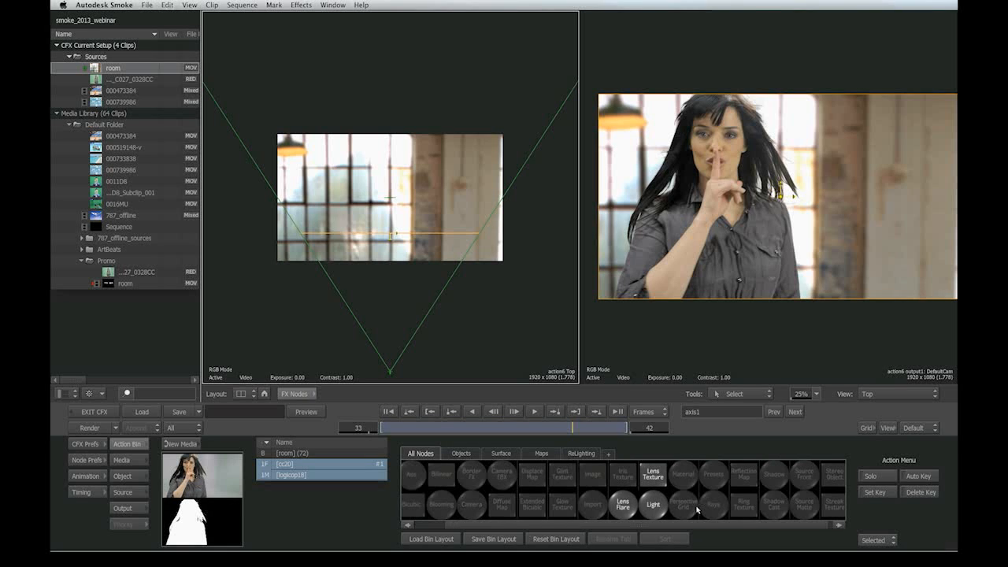
pyautogui.click(656, 506)
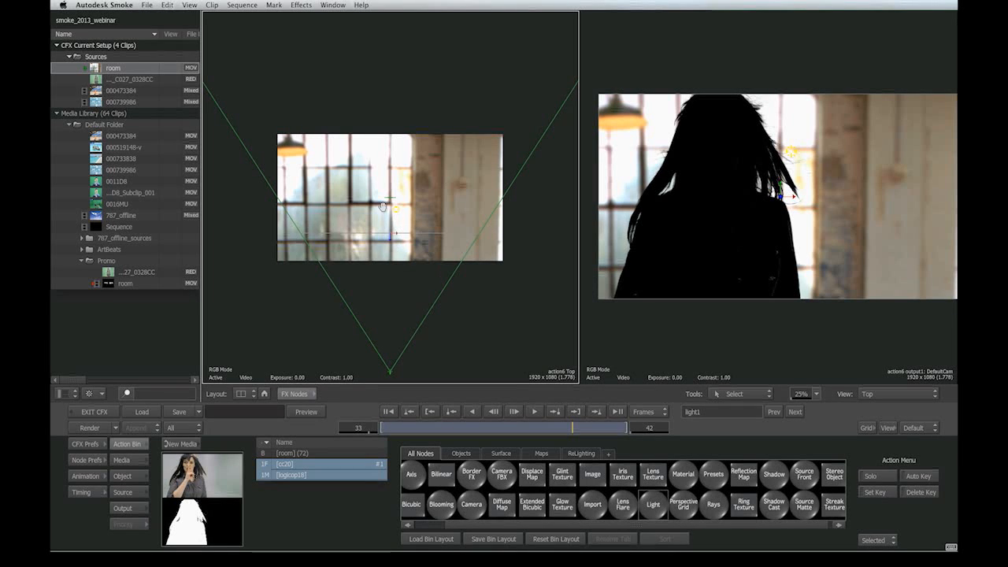
# - Reposition the light around the woman's layer in the Top view to about X -55.02, Y -5924.99 and Z 94.23
pyautogui.moveTo(397, 259); pyautogui.dragTo(402, 289)
pyautogui.moveTo(397, 212); pyautogui.dragTo(397, 265)
pyautogui.click(378, 209)
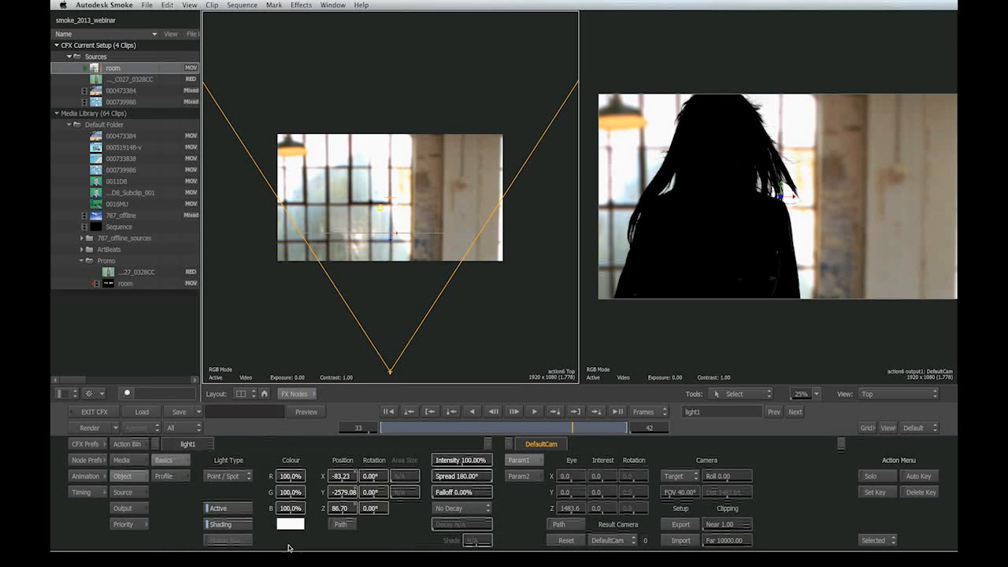
pyautogui.moveTo(336, 516); pyautogui.dragTo(712, 457)
pyautogui.moveTo(345, 509); pyautogui.dragTo(757, 456)
pyautogui.moveTo(379, 261); pyautogui.dragTo(384, 241)
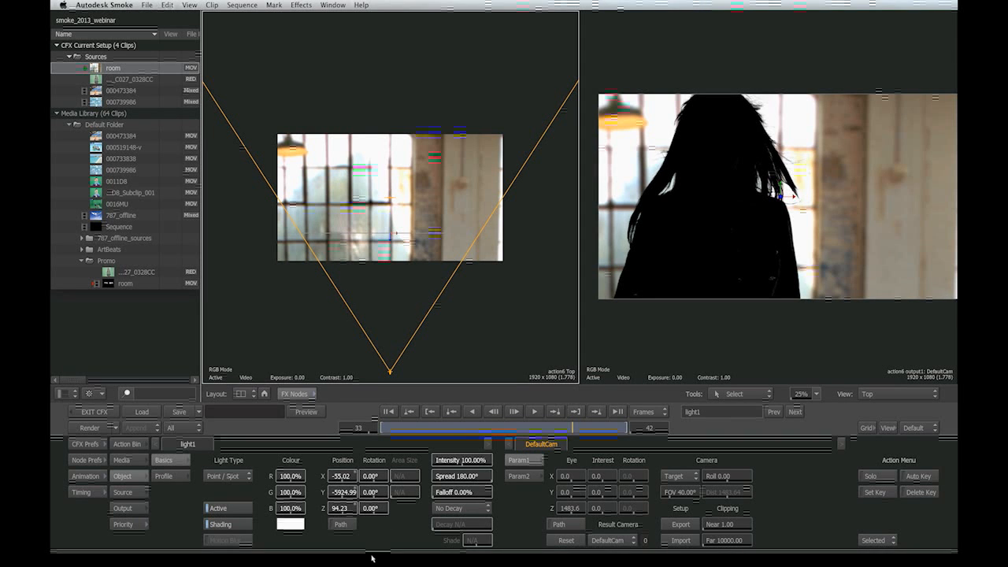
# - Try Z positions of 900, 1200 and 3000 for light1 to light the woman's layer from the front
pyautogui.click(340, 508)
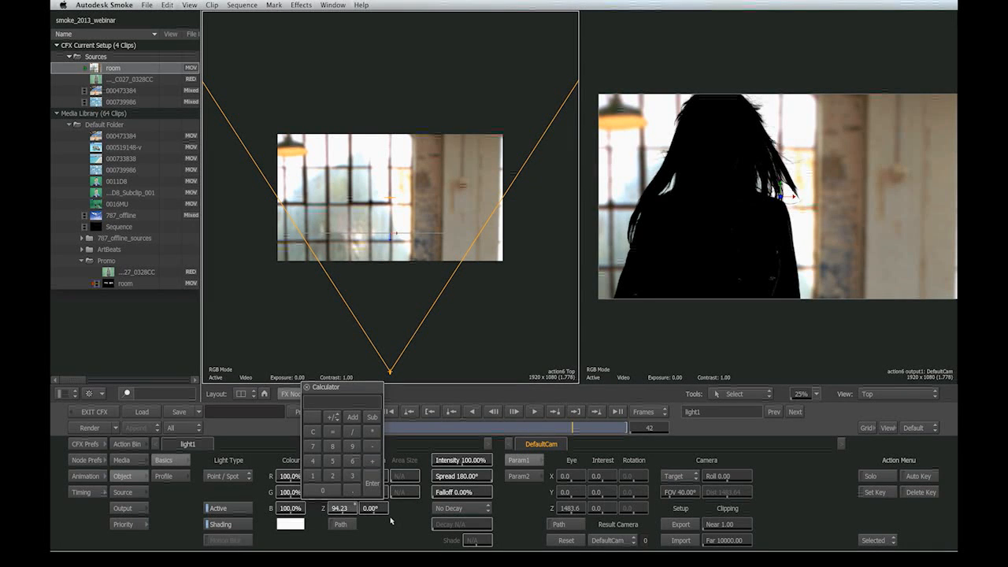
pyautogui.write('900')
pyautogui.press('Return')
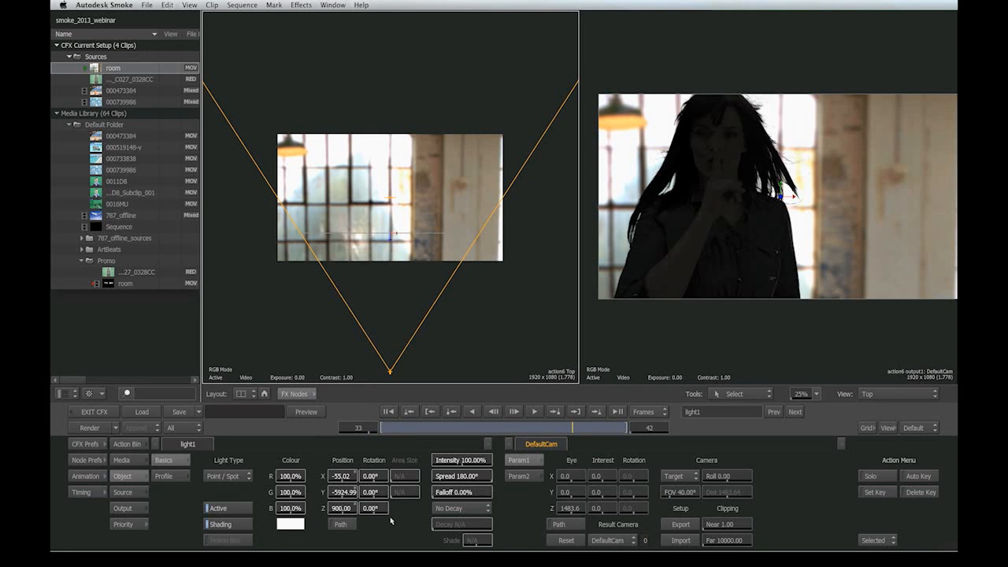
pyautogui.click(347, 512)
pyautogui.write('12')
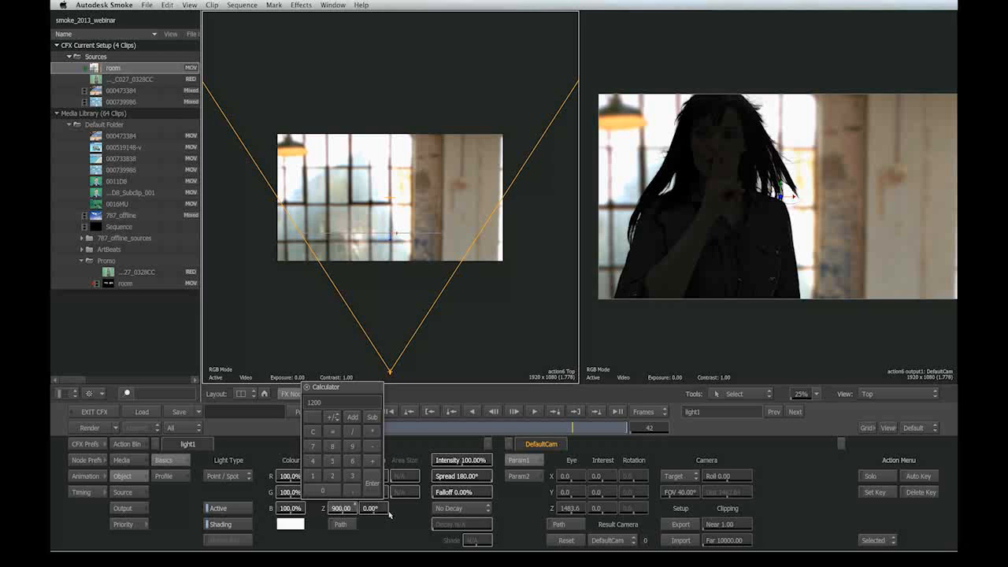
pyautogui.write('00')
pyautogui.press('Return')
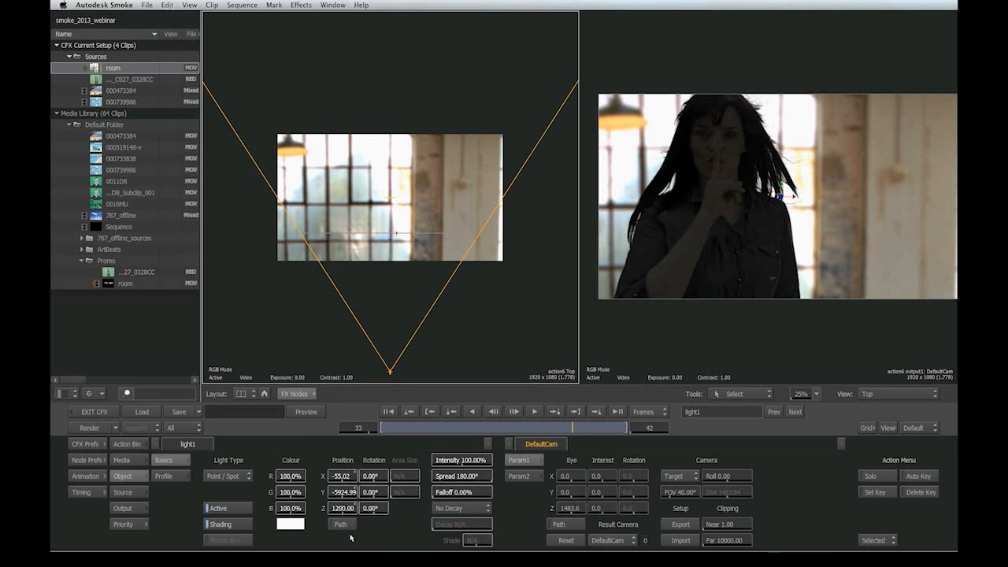
pyautogui.click(351, 511)
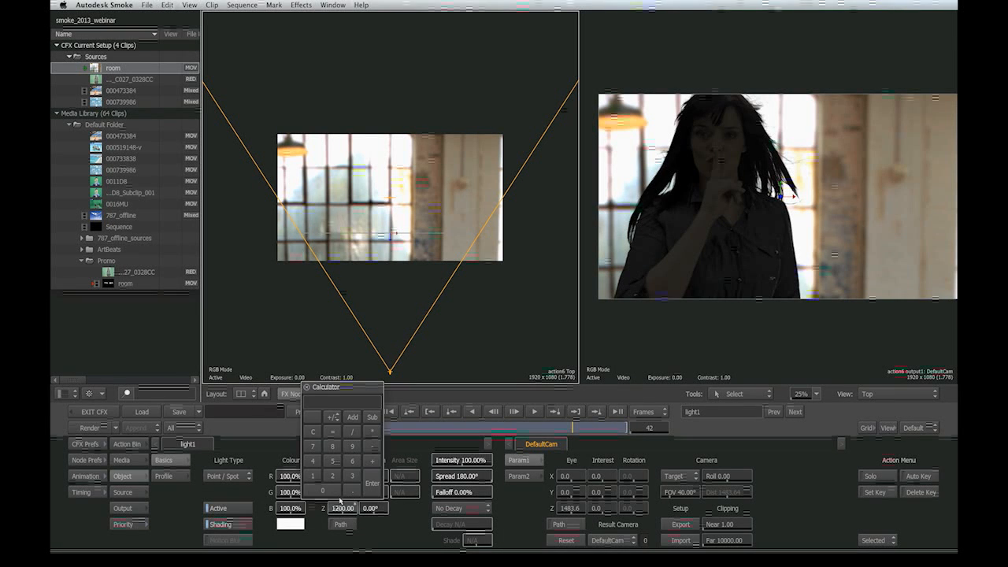
pyautogui.write('3000')
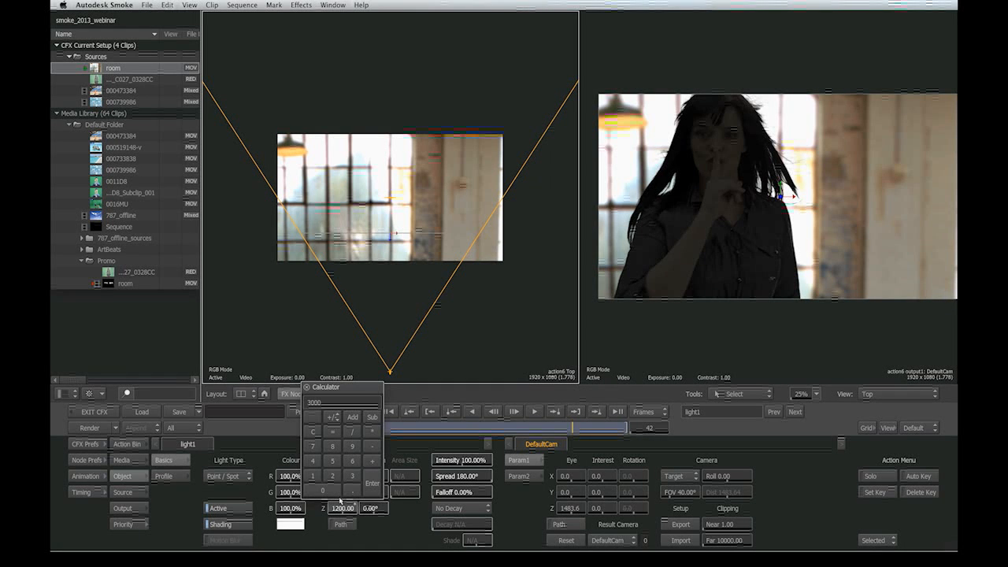
pyautogui.press('Return')
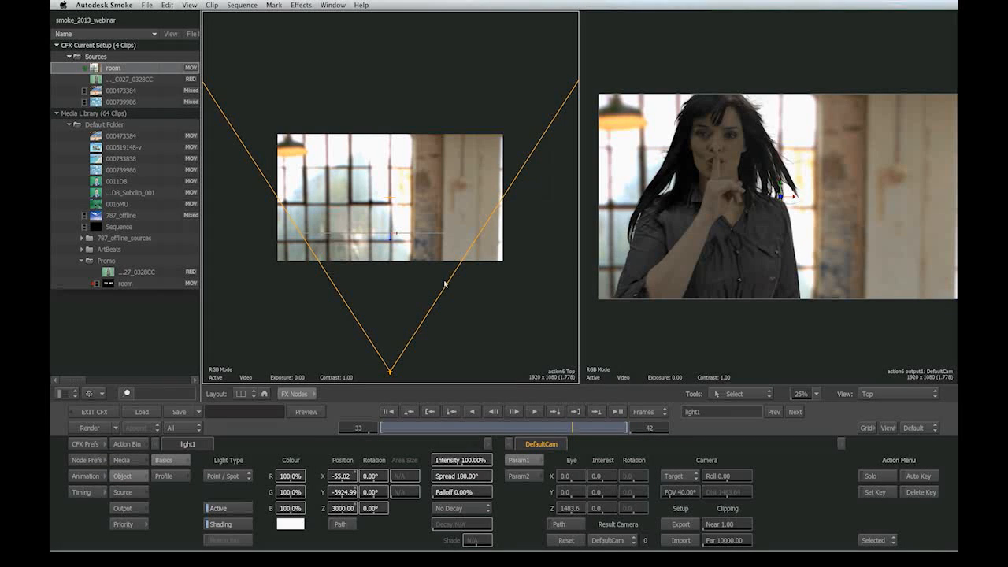
# - Raise light1's Z position to 4388 to brighten the woman's layer further
pyautogui.moveTo(499, 290); pyautogui.dragTo(333, 275)
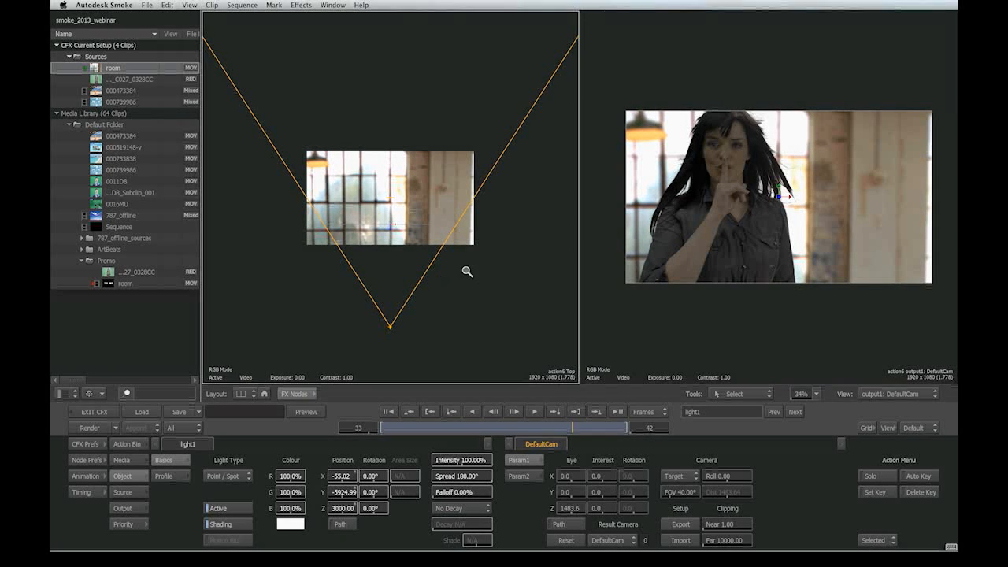
pyautogui.moveTo(465, 270); pyautogui.dragTo(142, 255)
pyautogui.moveTo(401, 267); pyautogui.dragTo(170, 259)
pyautogui.moveTo(455, 270); pyautogui.dragTo(365, 267)
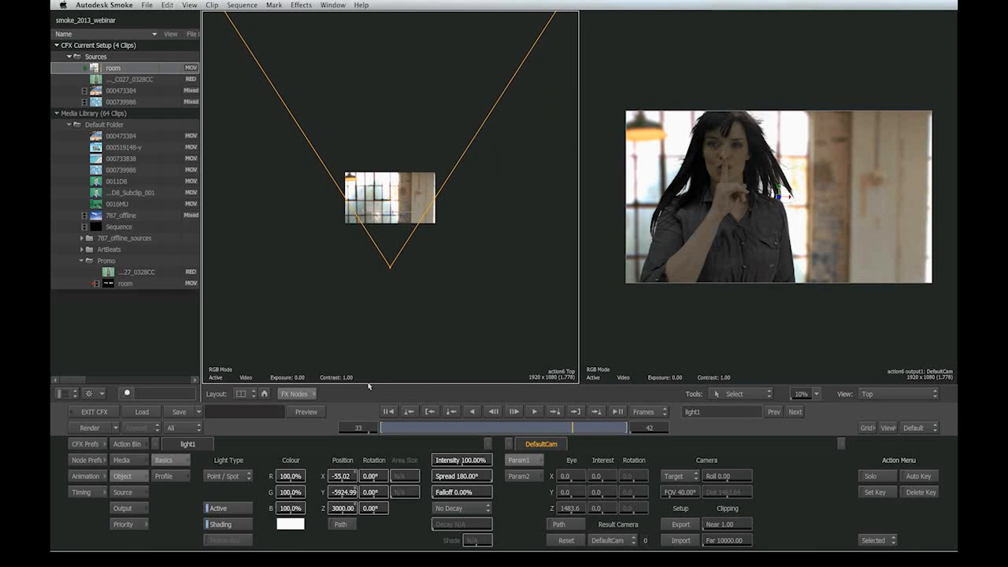
pyautogui.moveTo(347, 511); pyautogui.dragTo(836, 445)
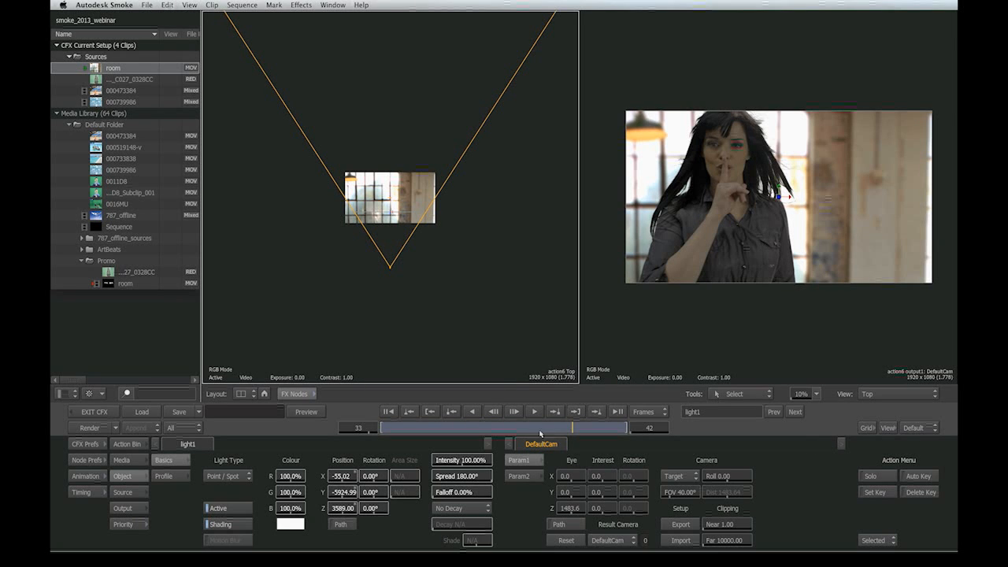
pyautogui.moveTo(343, 509); pyautogui.dragTo(931, 395)
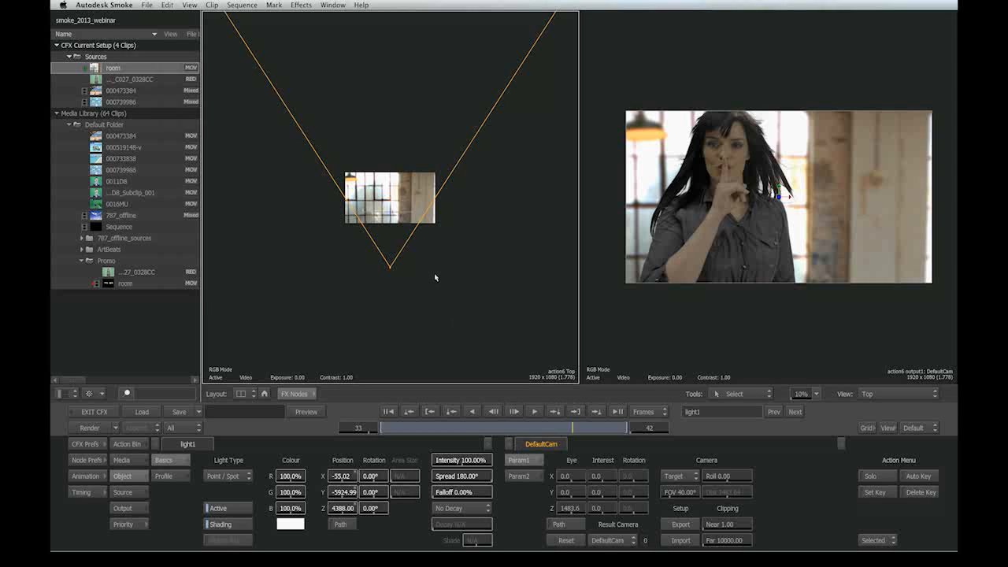
# - Add a second Light node to the Action scene from the Action bin
pyautogui.click(128, 444)
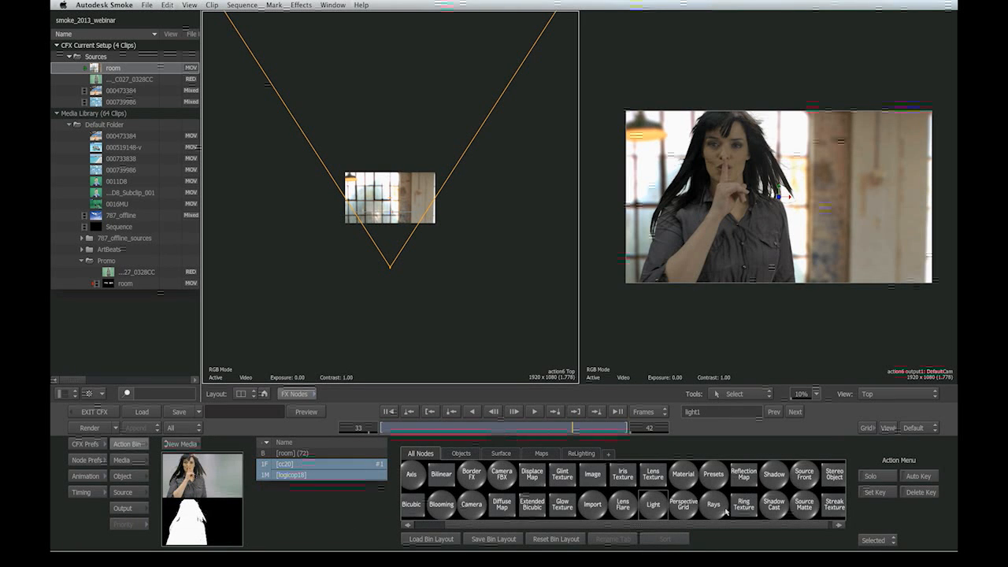
pyautogui.press('l')
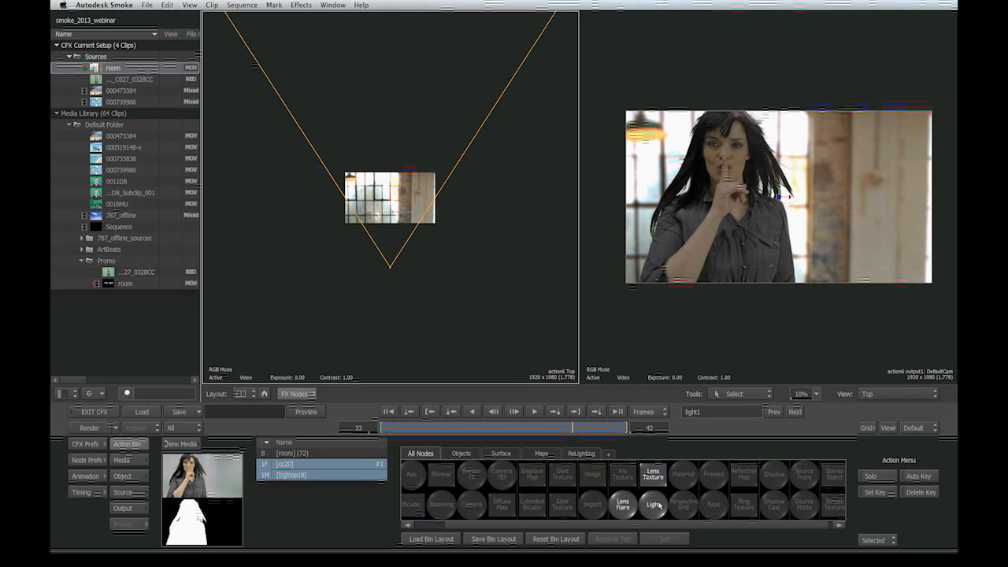
pyautogui.click(658, 504)
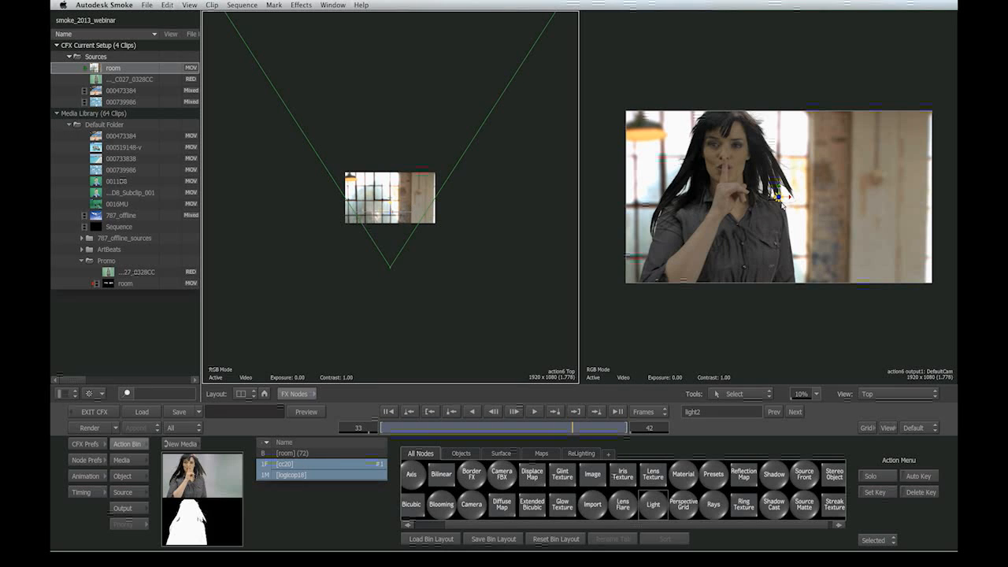
# - Place the second light beside the woman's head at about X -129.19, Y 318.16 and Z 97.51, using the camera and Top views
pyautogui.moveTo(779, 197); pyautogui.dragTo(704, 179)
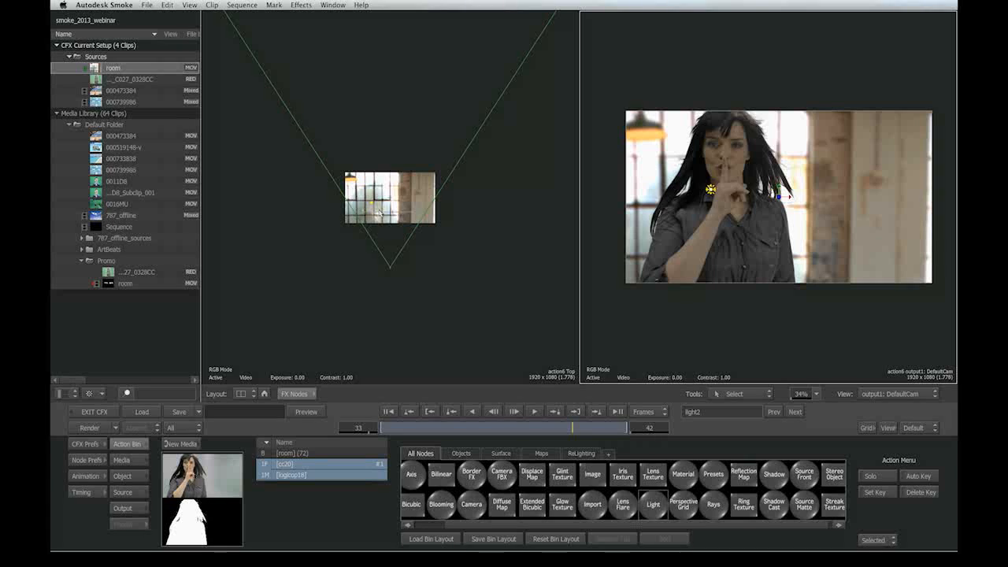
pyautogui.moveTo(372, 205); pyautogui.dragTo(380, 196)
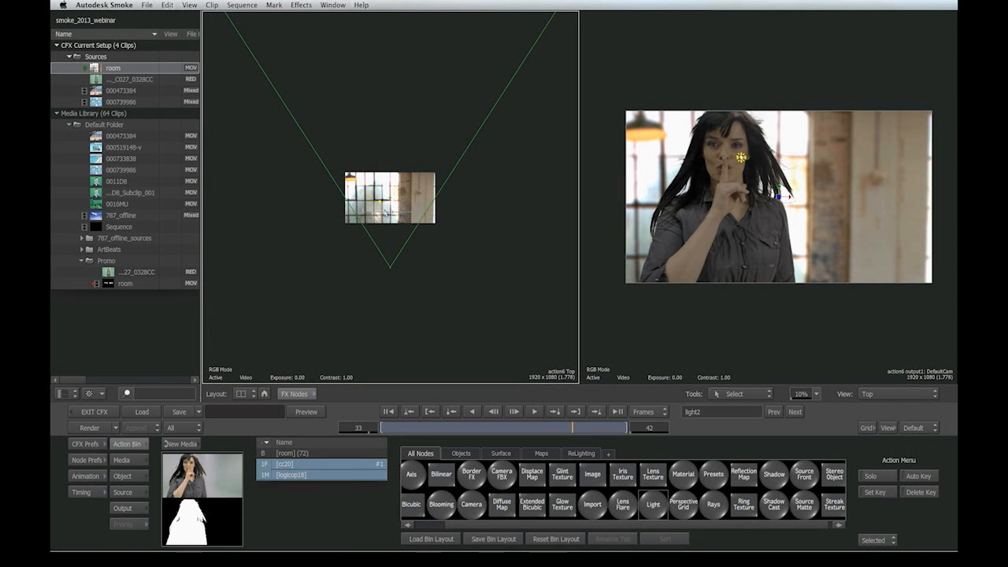
pyautogui.scroll(2, 394, 206)
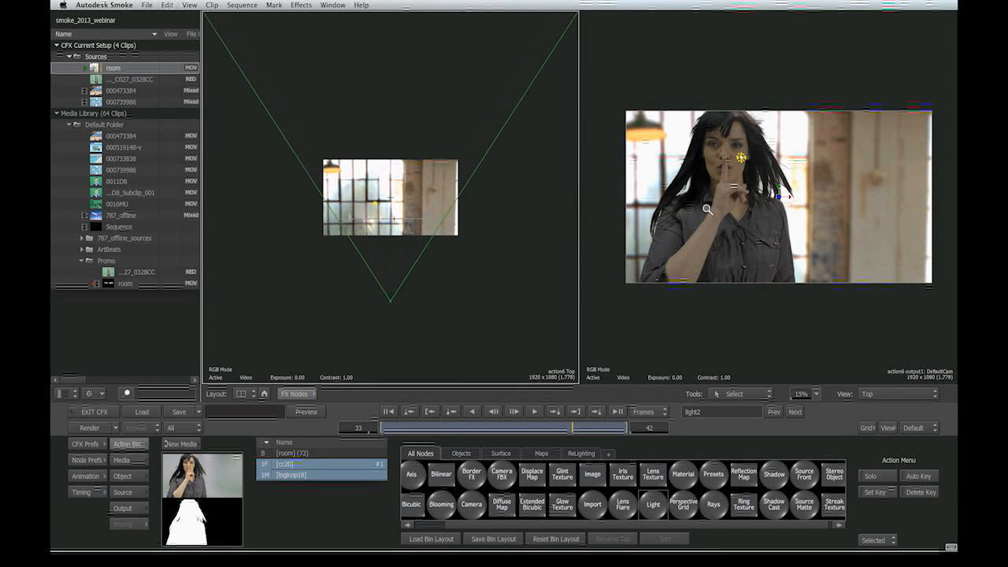
pyautogui.moveTo(483, 206); pyautogui.dragTo(551, 205)
pyautogui.moveTo(315, 214); pyautogui.dragTo(610, 186)
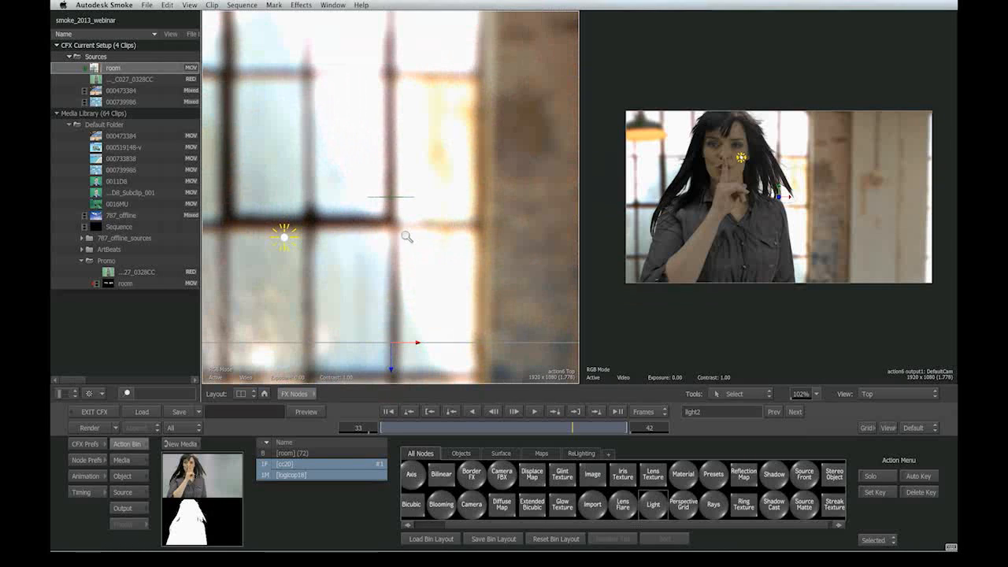
pyautogui.moveTo(285, 238); pyautogui.dragTo(327, 244)
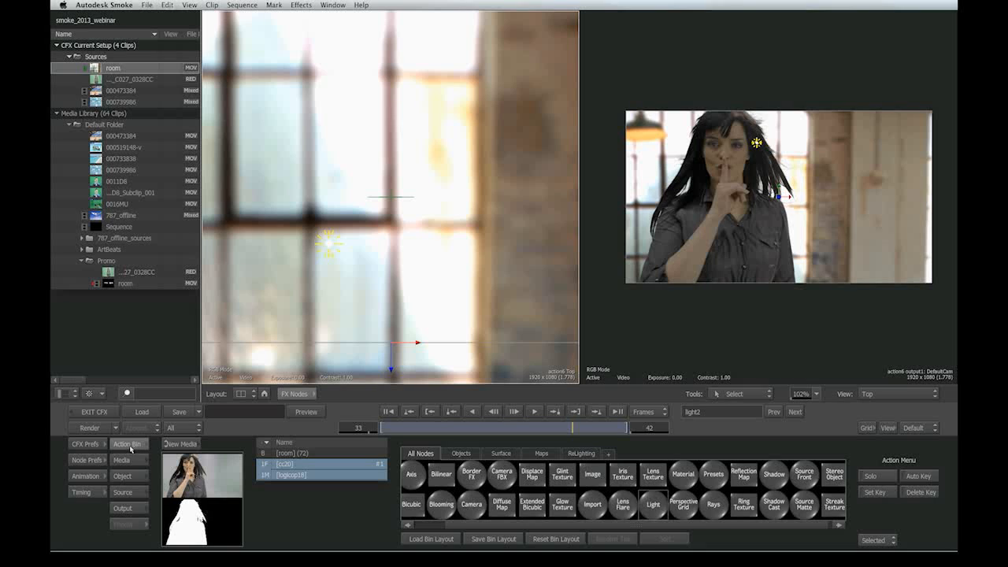
# - Set the second light's Z position to -900 so it sits behind the woman's layer
pyautogui.click(326, 244)
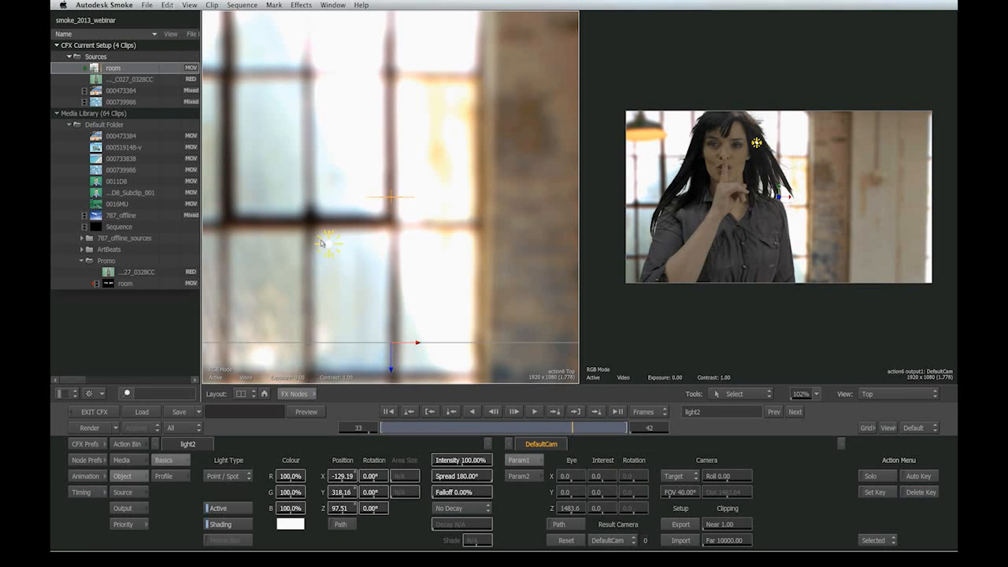
pyautogui.click(345, 509)
pyautogui.write('-900')
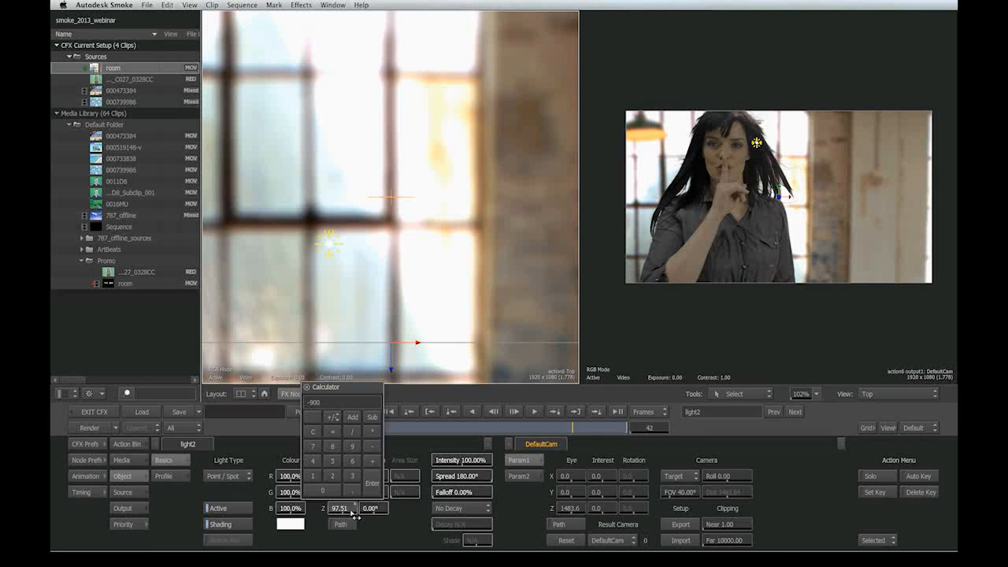
pyautogui.press('Return')
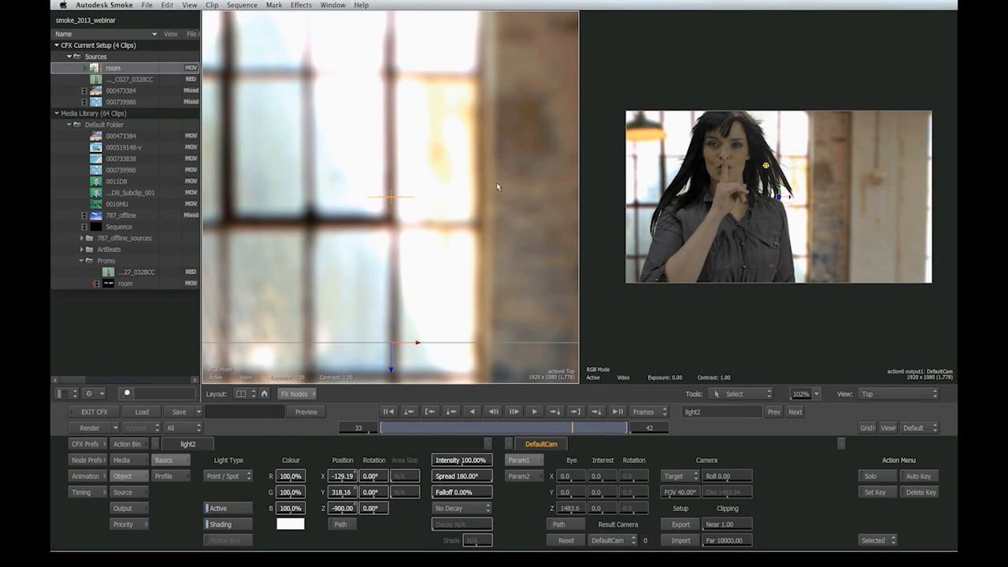
pyautogui.moveTo(516, 189); pyautogui.dragTo(501, 211)
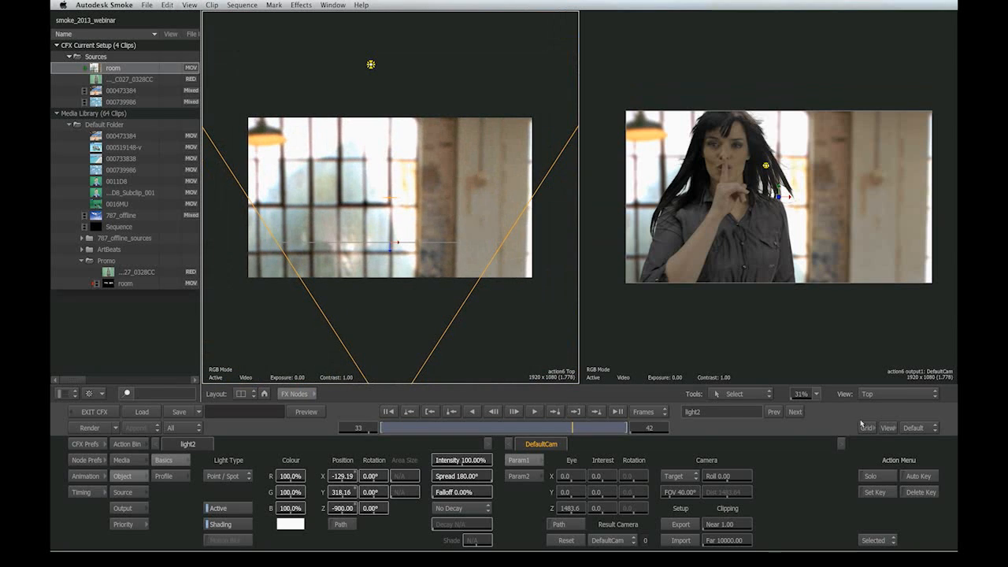
# - Show the Action Schematic in place of the Top view and rename light2 as back_light
pyautogui.click(877, 394)
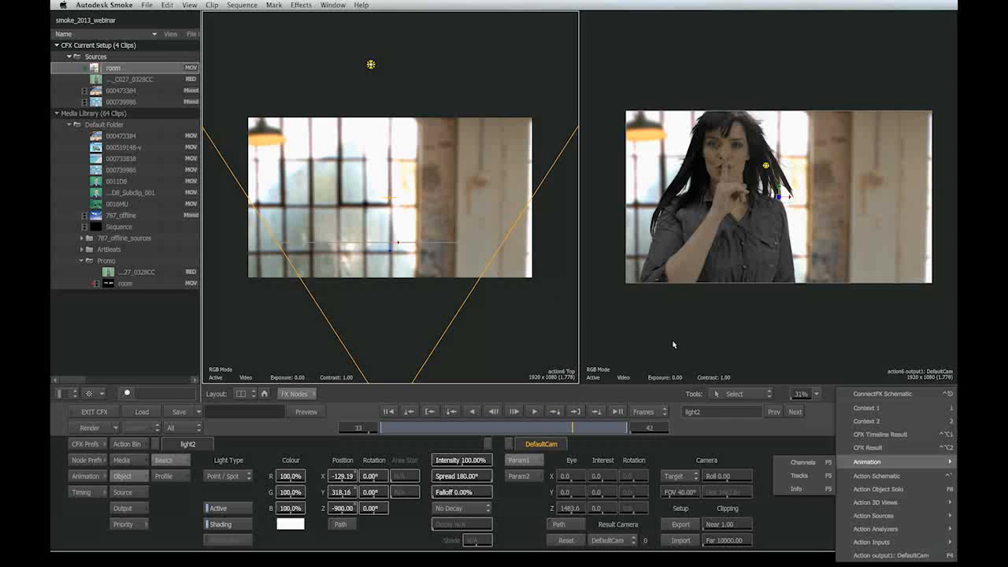
pyautogui.click(874, 475)
pyautogui.moveTo(490, 225); pyautogui.dragTo(389, 160)
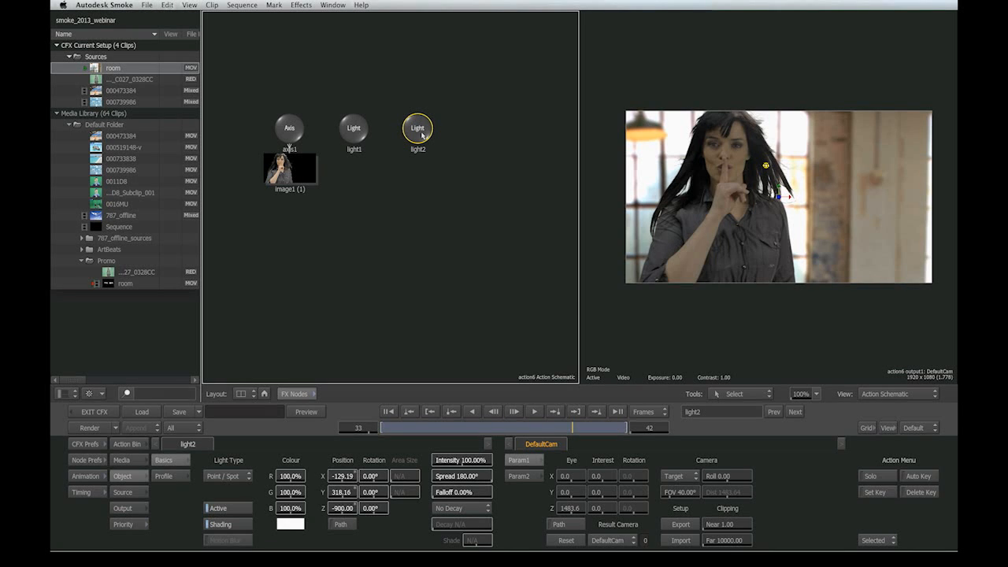
pyautogui.click(693, 411)
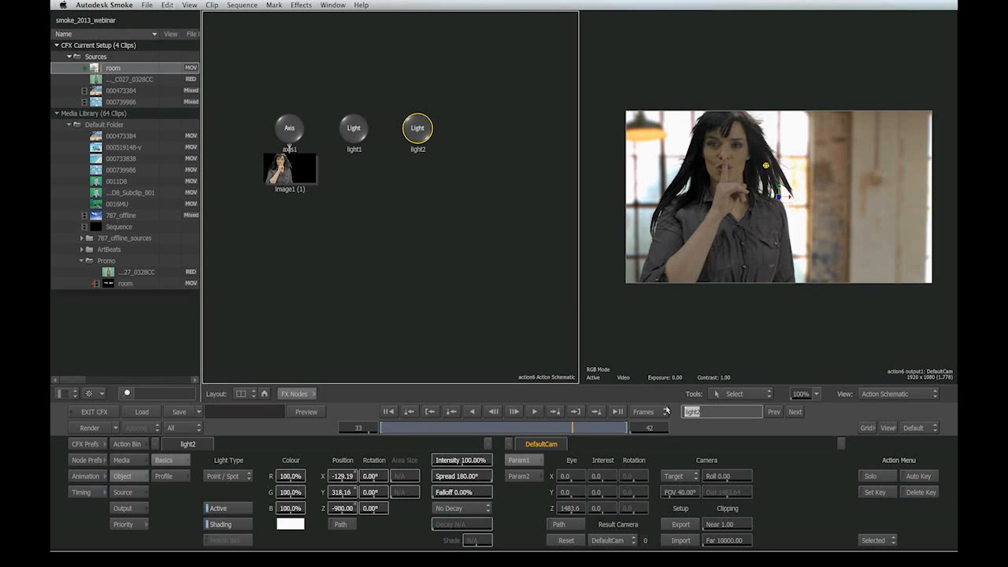
pyautogui.write('back_lighgt')
pyautogui.press('Return')
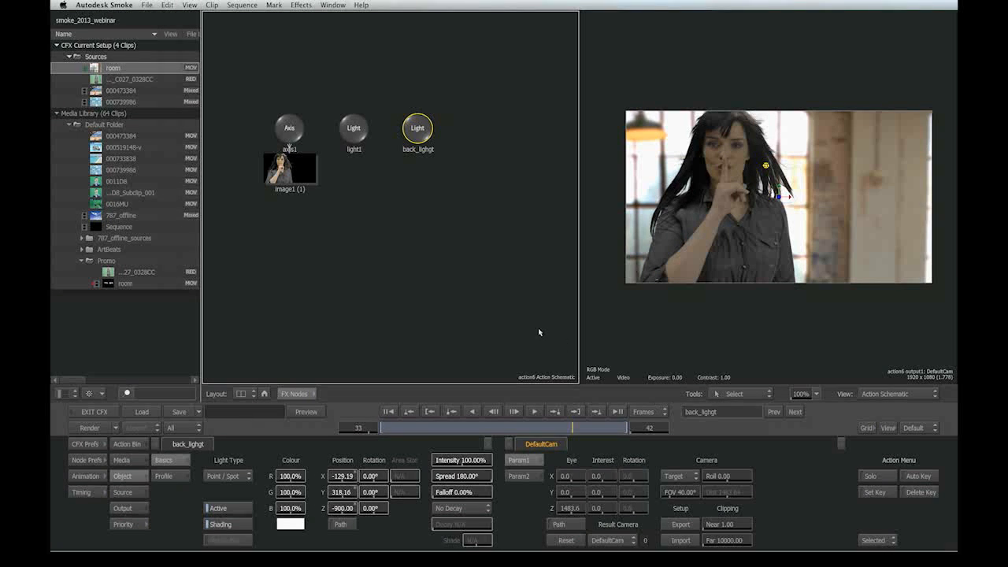
pyautogui.click(354, 129)
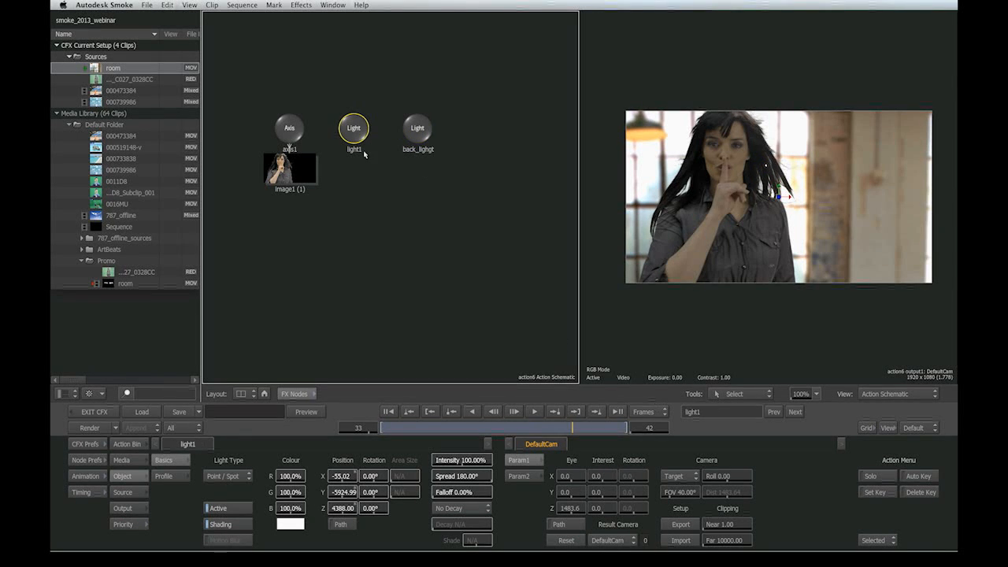
pyautogui.click(420, 130)
pyautogui.click(733, 416)
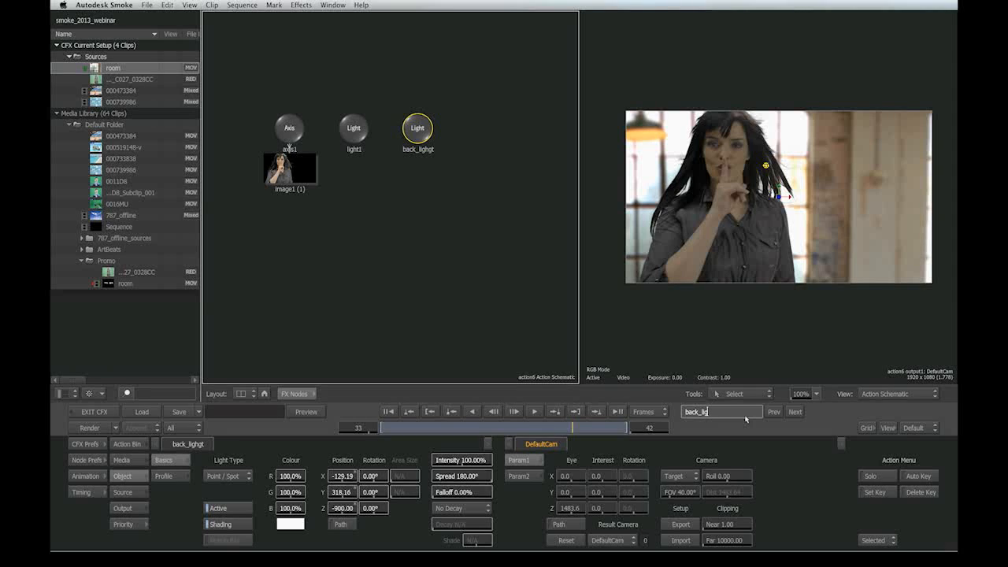
pyautogui.press('Return')
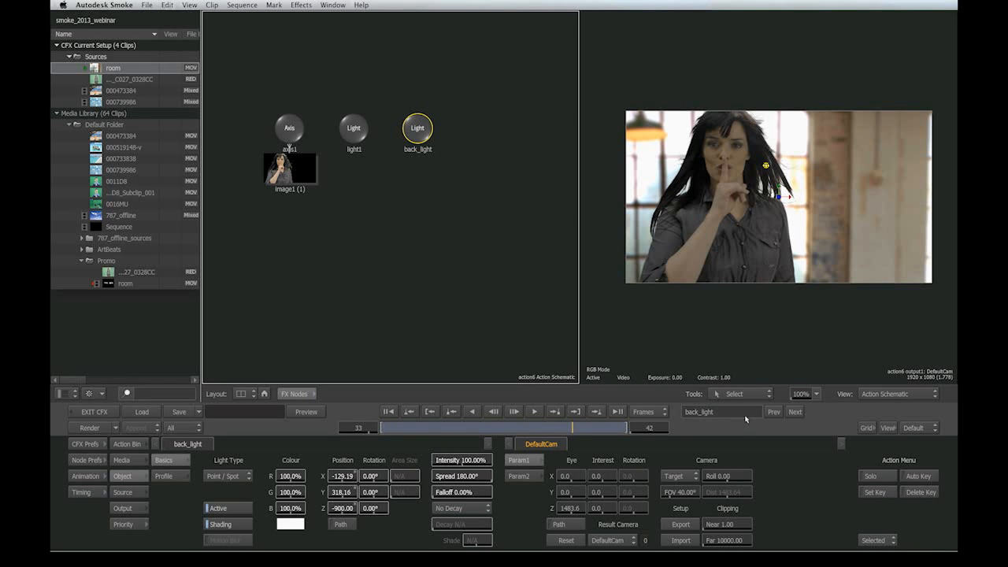
# - Rename the light1 node as front_light
pyautogui.click(355, 129)
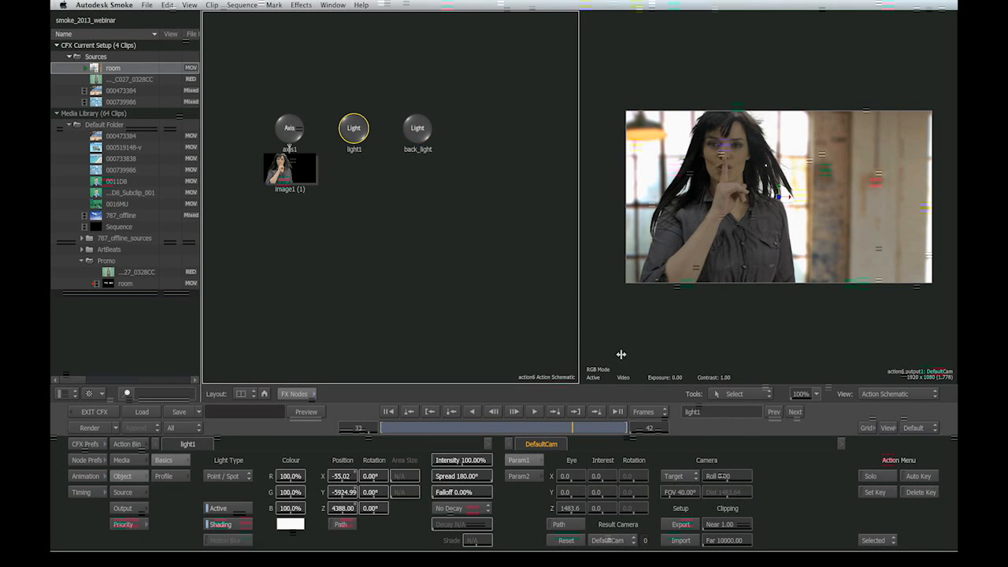
pyautogui.click(682, 413)
pyautogui.moveTo(706, 414); pyautogui.dragTo(641, 411)
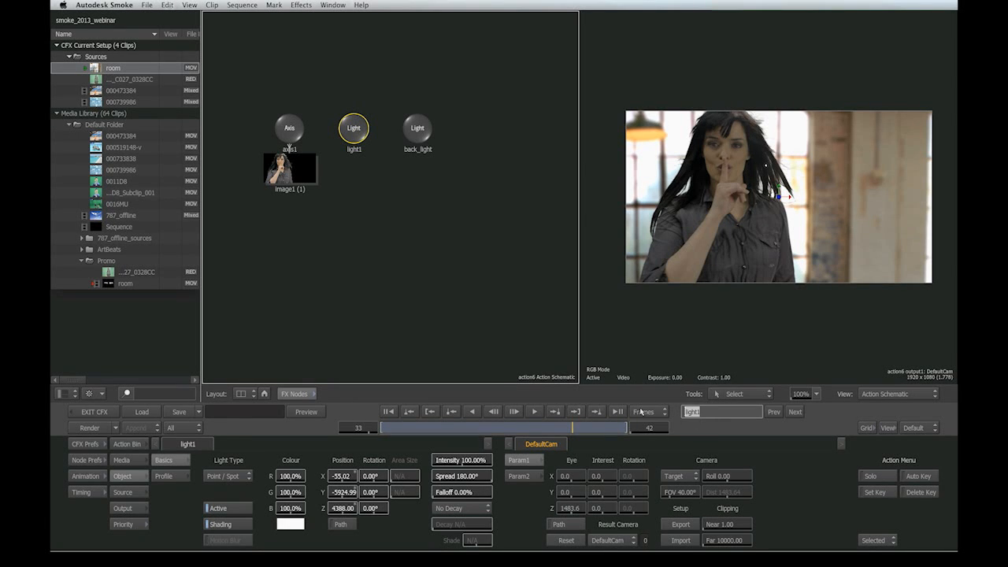
pyautogui.write('fi')
pyautogui.write('ont_light')
pyautogui.press('Return')
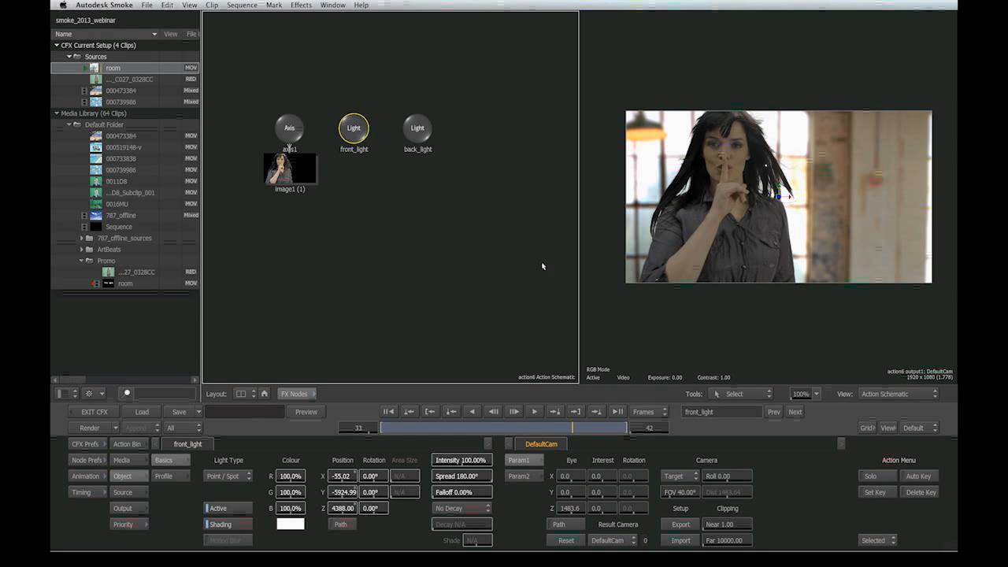
# - Set front_light's Z position to 5000
pyautogui.click(342, 508)
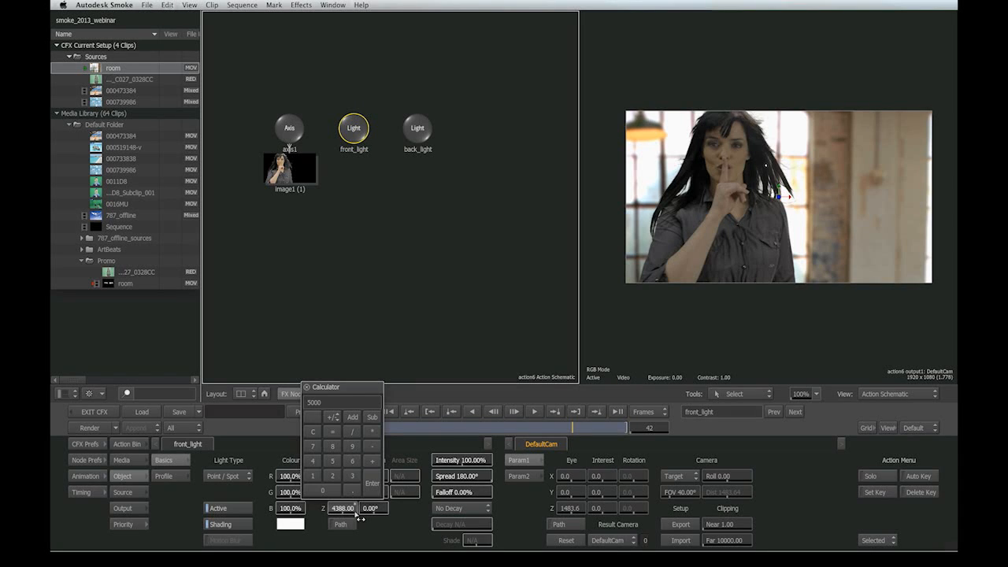
pyautogui.write('5000')
pyautogui.press('Return')
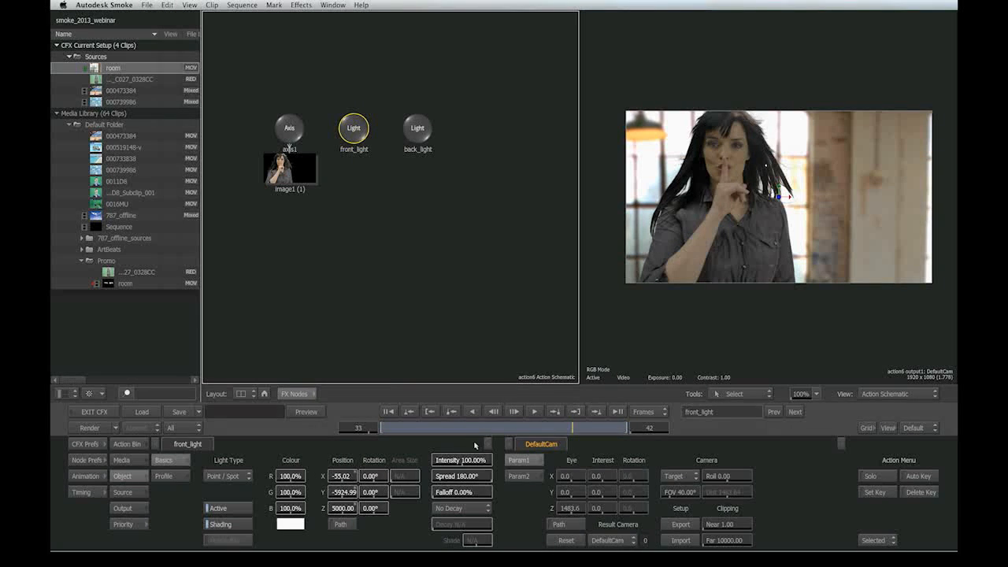
# - Raise the intensity of front_light to brighten the woman's layer
pyautogui.moveTo(466, 460); pyautogui.dragTo(718, 460)
# - Add a Lens Flare node attached to back_light
pyautogui.click(418, 132)
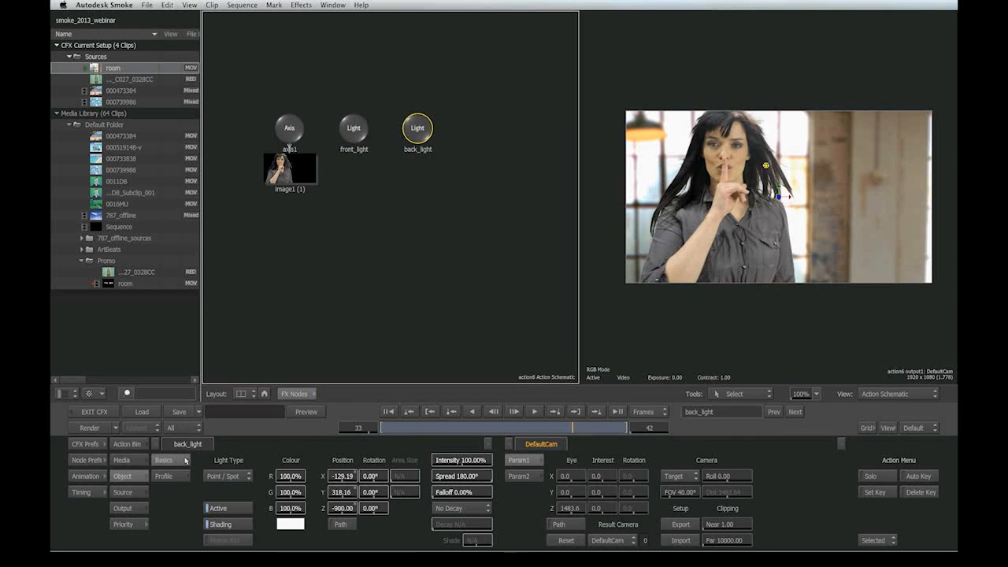
pyautogui.click(134, 445)
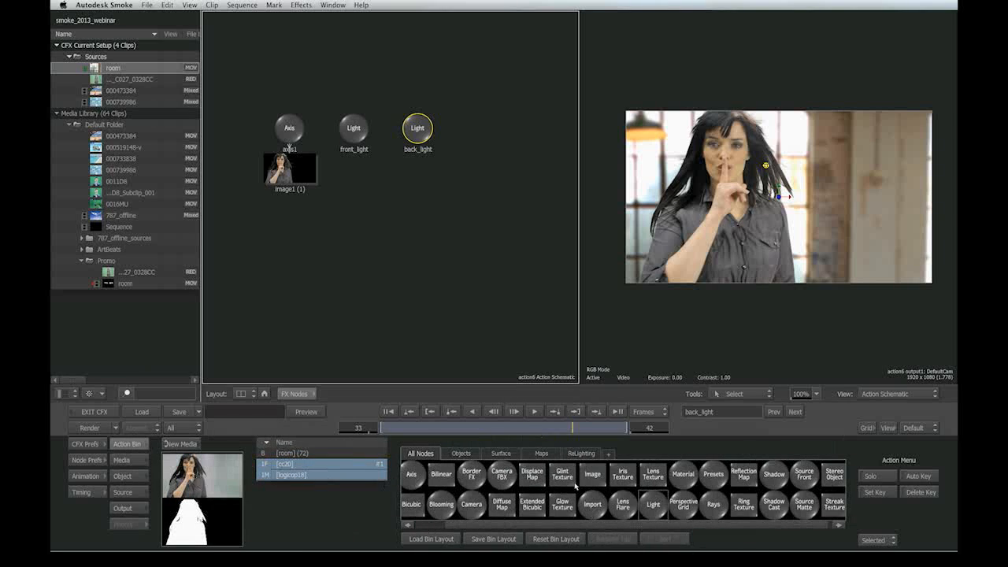
pyautogui.press('l')
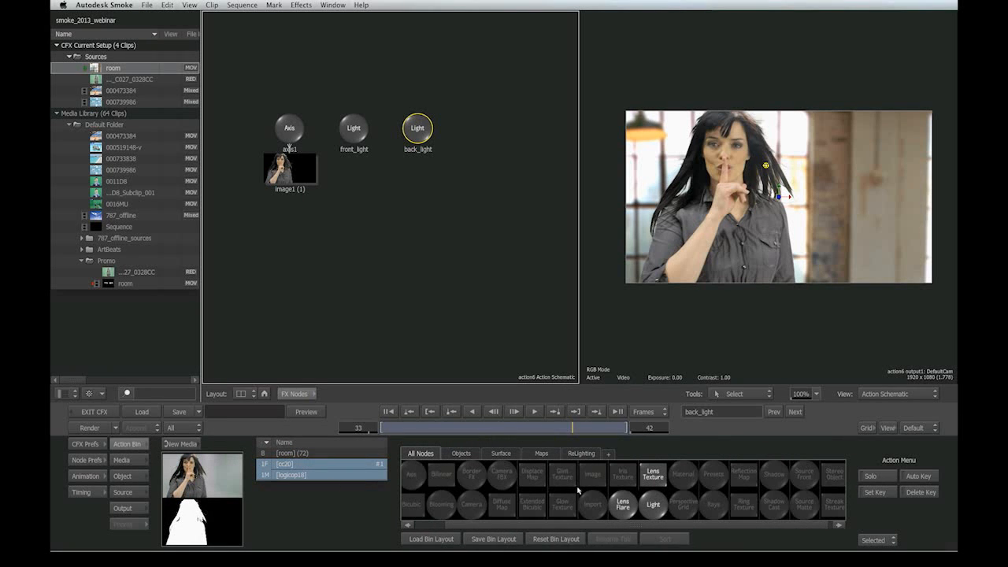
pyautogui.doubleClick(623, 505)
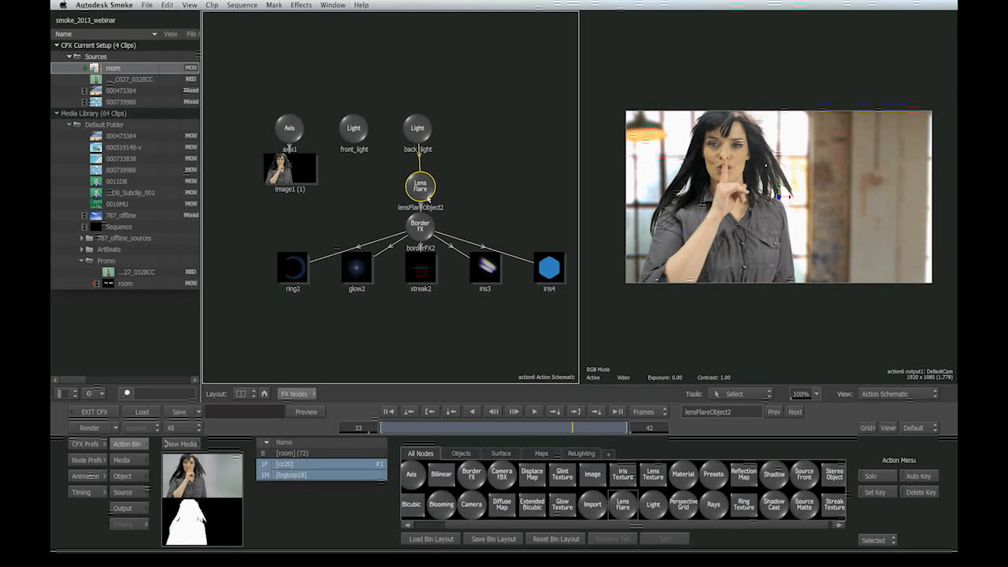
# - Move back_light with its lens flare beside the woman's shoulder, to about X 254 and Y -44
pyautogui.doubleClick(420, 188)
pyautogui.click(421, 148)
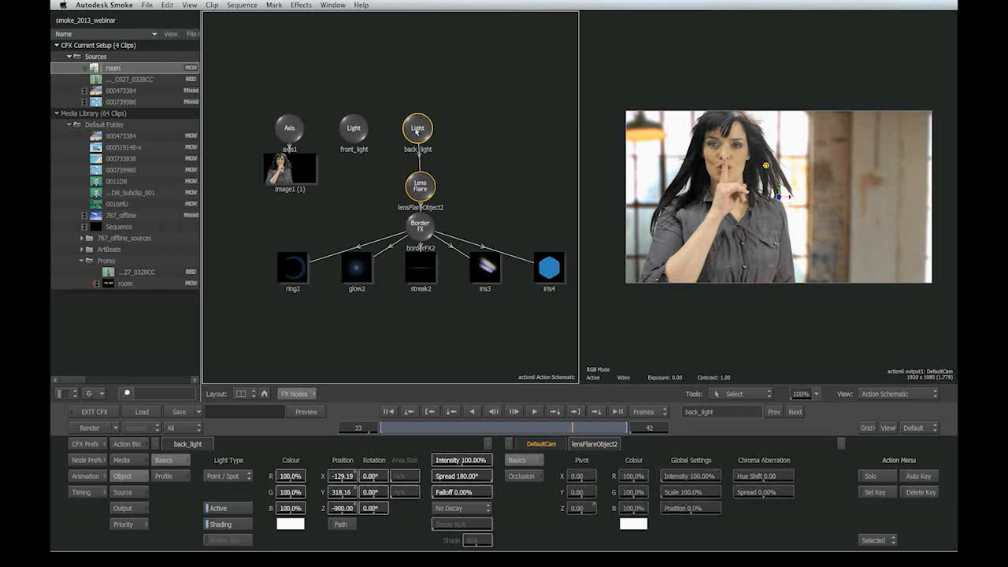
pyautogui.moveTo(347, 478); pyautogui.dragTo(956, 490)
pyautogui.moveTo(341, 478); pyautogui.dragTo(718, 386)
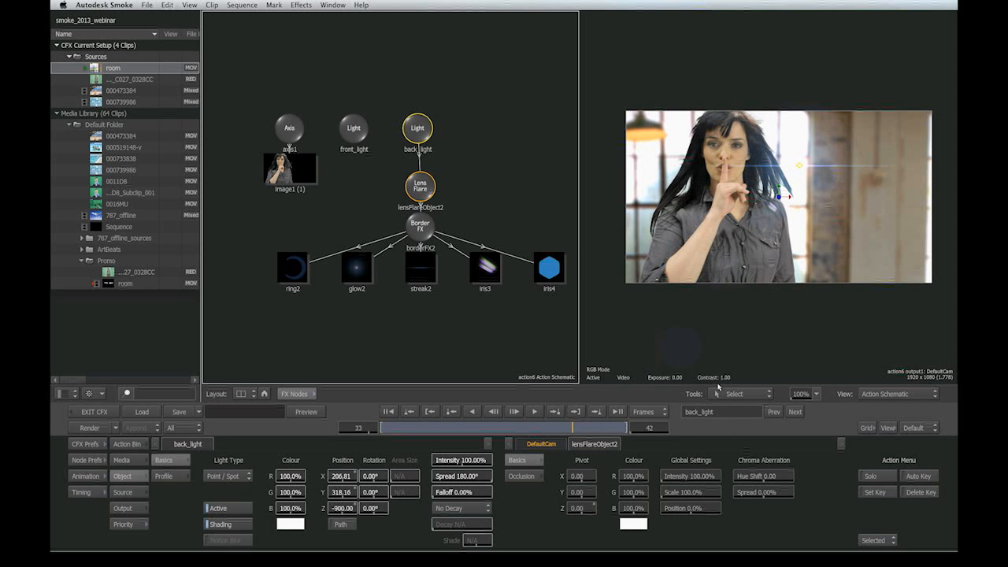
pyautogui.moveTo(799, 167); pyautogui.dragTo(803, 203)
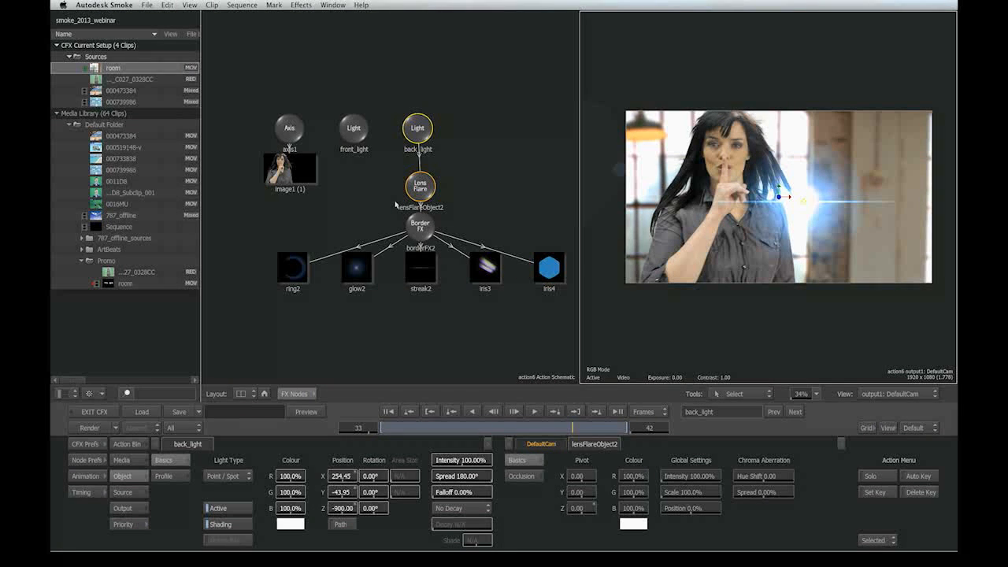
# - Hide the iris4 element of the lens flare and show it again
pyautogui.click(486, 279)
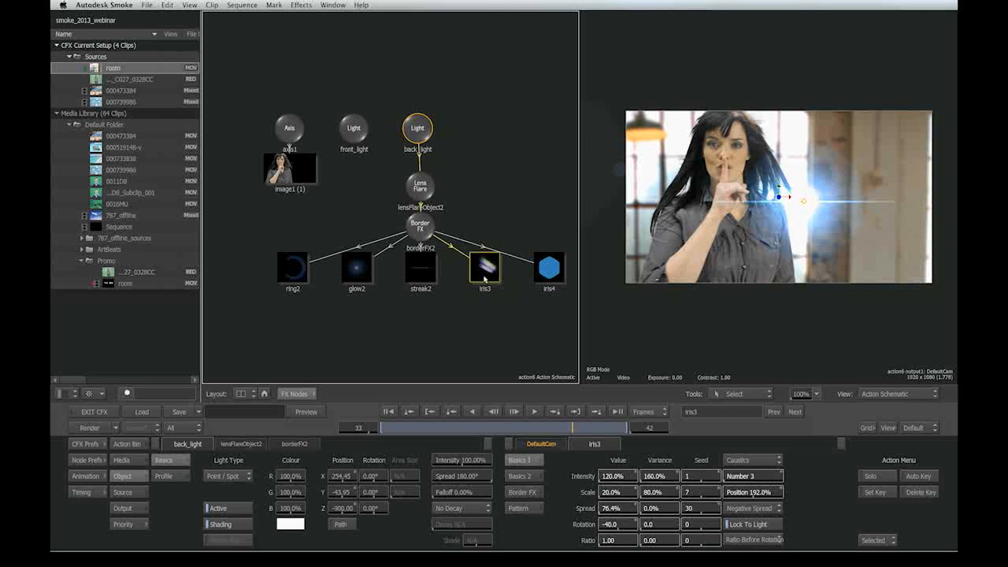
pyautogui.click(551, 277)
pyautogui.rightClick(551, 276)
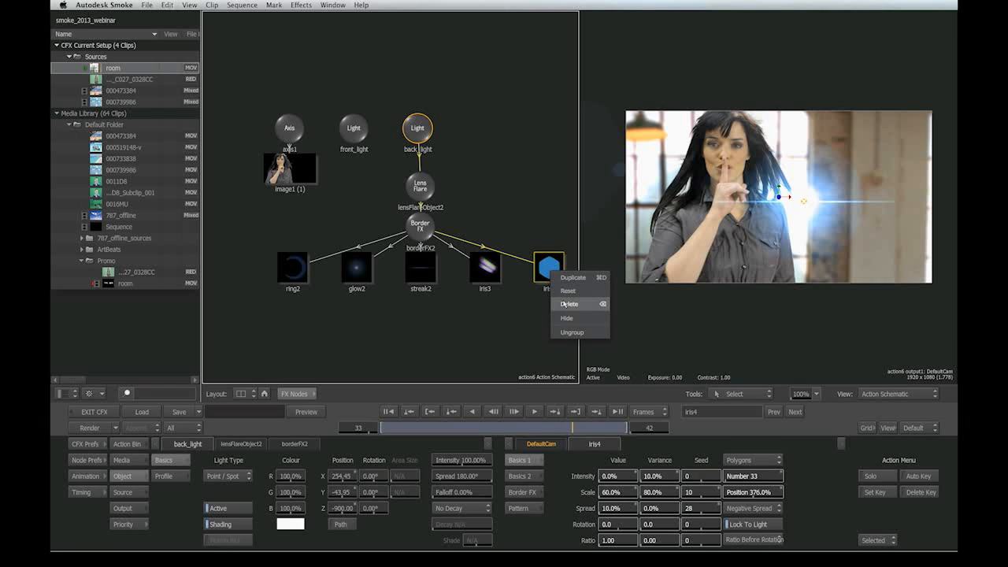
pyautogui.click(567, 318)
pyautogui.rightClick(550, 273)
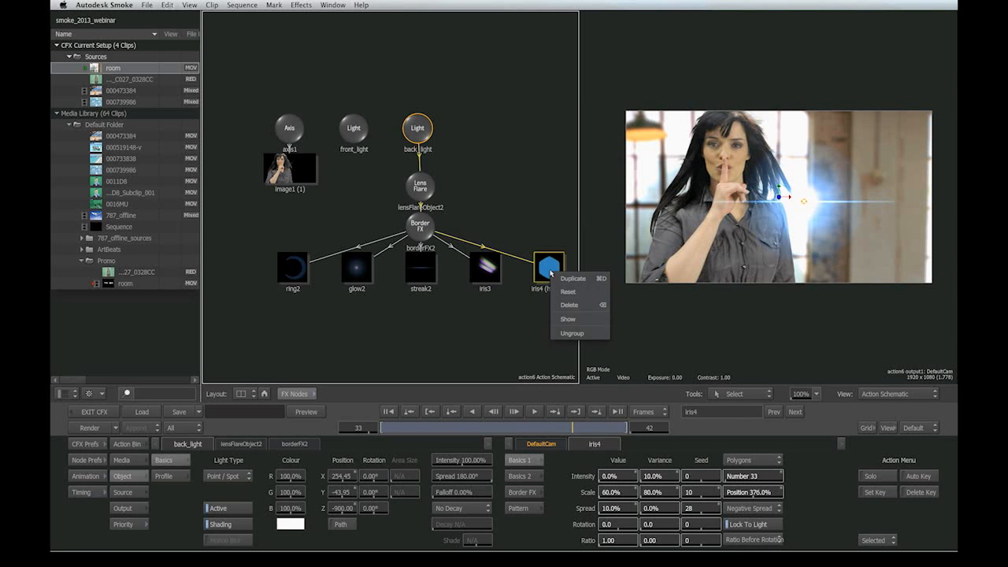
pyautogui.click(569, 321)
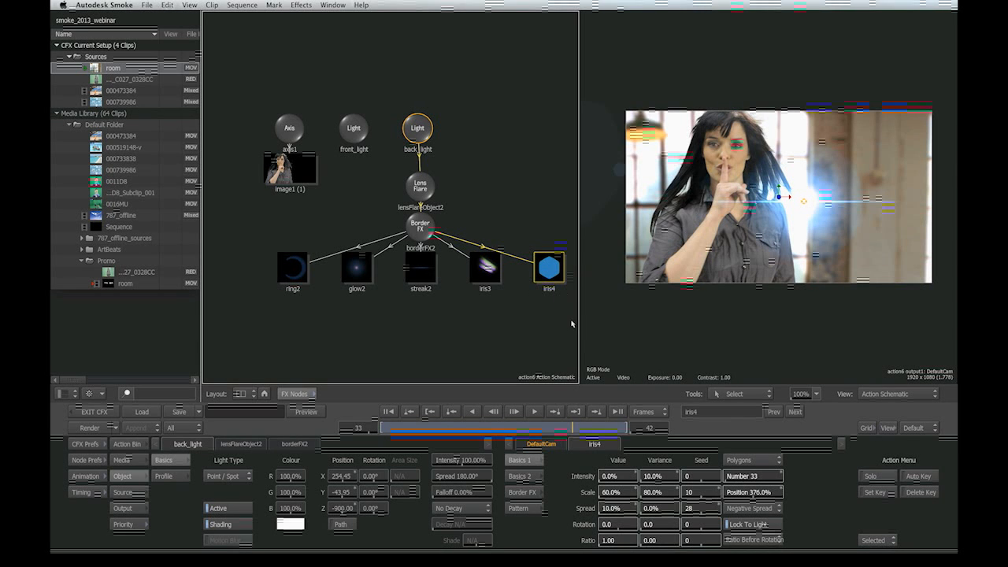
# - Hide the glow2 element of the lens flare and show it again
pyautogui.click(354, 286)
pyautogui.rightClick(357, 273)
pyautogui.click(375, 318)
pyautogui.rightClick(360, 272)
pyautogui.click(391, 318)
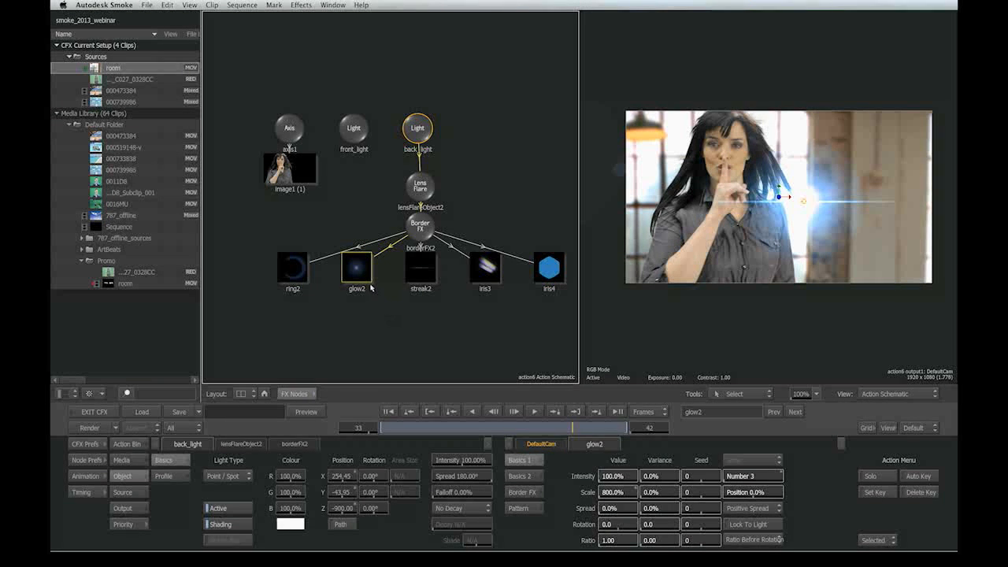
# - Set the glow2 element's number to 5 and increase the iris3 element's number
pyautogui.click(419, 228)
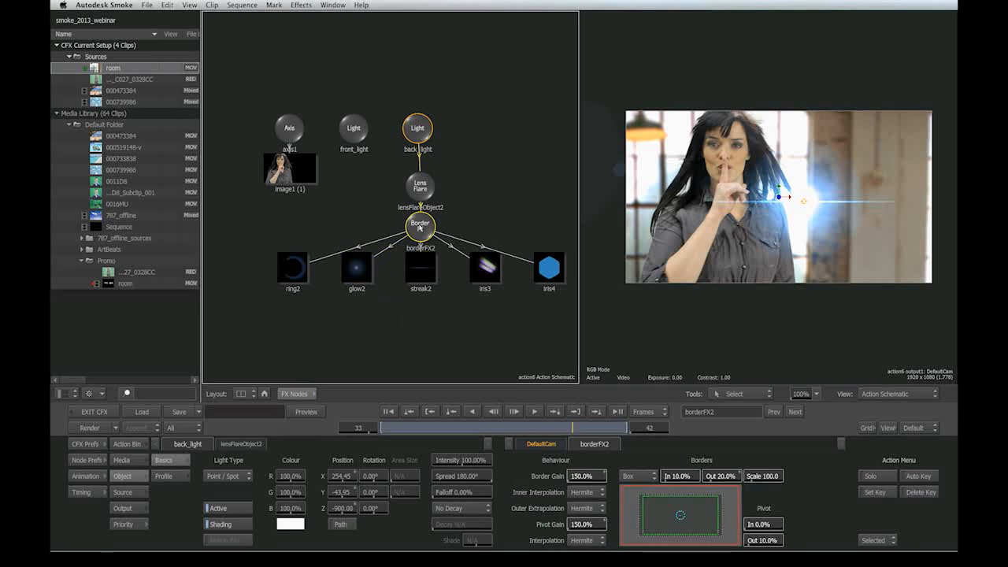
pyautogui.click(361, 270)
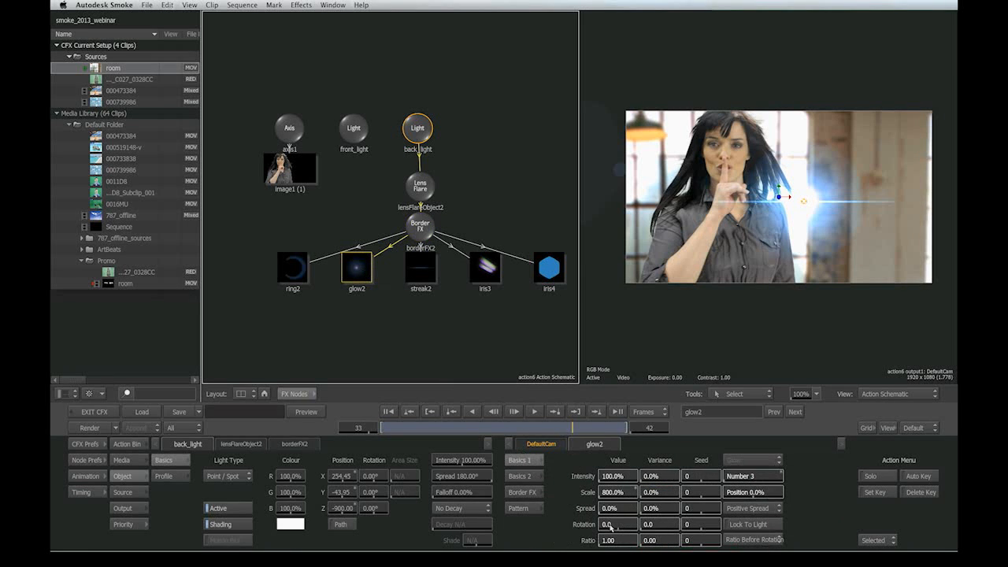
pyautogui.moveTo(739, 478)
pyautogui.mouseDown()
pyautogui.moveTo(799, 478)
pyautogui.moveTo(732, 478)
pyautogui.mouseUp()
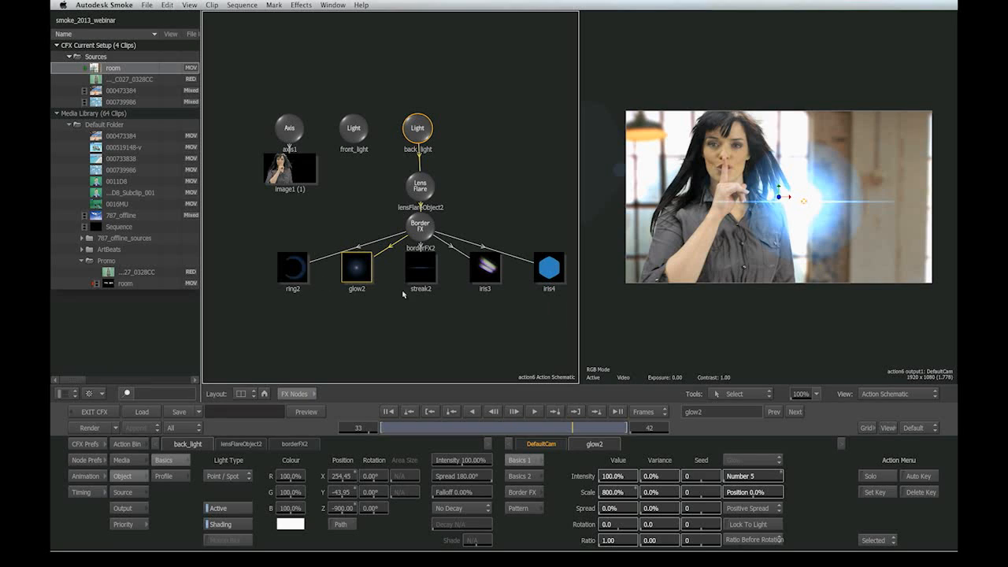
pyautogui.click(484, 268)
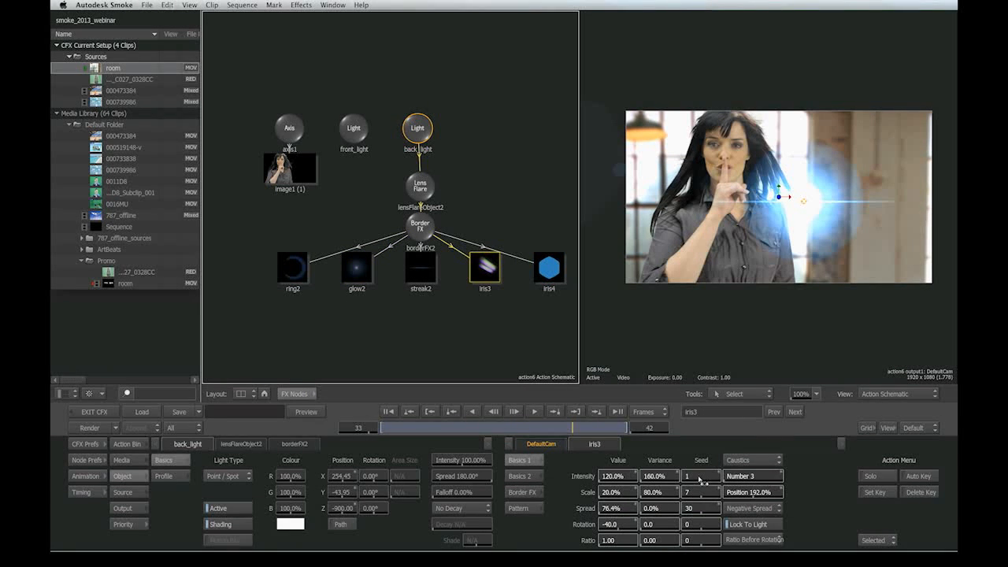
pyautogui.moveTo(746, 479); pyautogui.dragTo(768, 477)
# - Move back_light to about X -1180 and Y 332 near the hanging lamp and lower the glow2 element's number
pyautogui.click(420, 187)
pyautogui.click(421, 120)
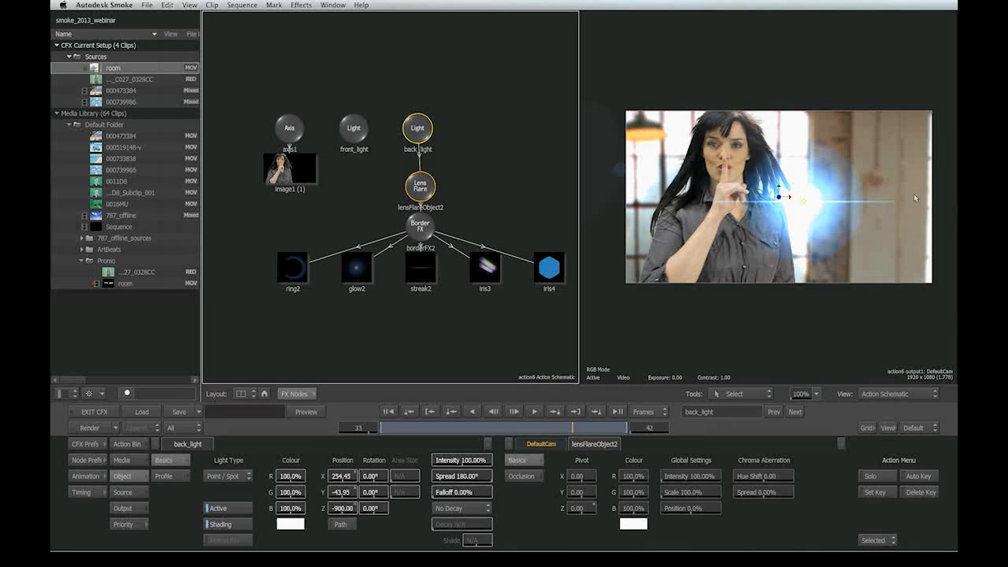
pyautogui.moveTo(807, 210); pyautogui.dragTo(662, 224)
pyautogui.click(365, 272)
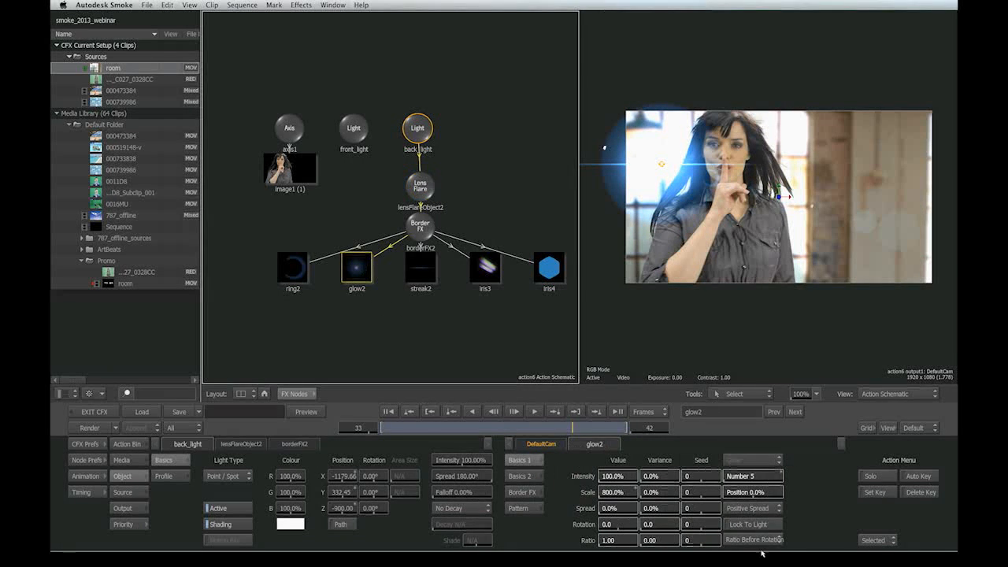
pyautogui.moveTo(752, 477); pyautogui.dragTo(750, 480)
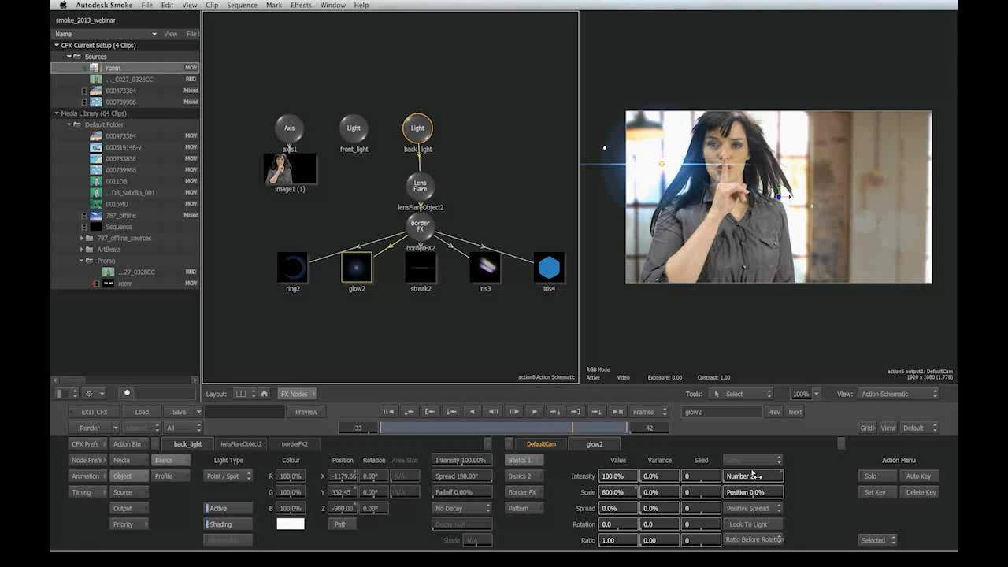
# - Move the lens flare nodes aside in the schematic and attach a Rays node to back_light
pyautogui.moveTo(420, 187); pyautogui.dragTo(326, 219)
pyautogui.click(420, 132)
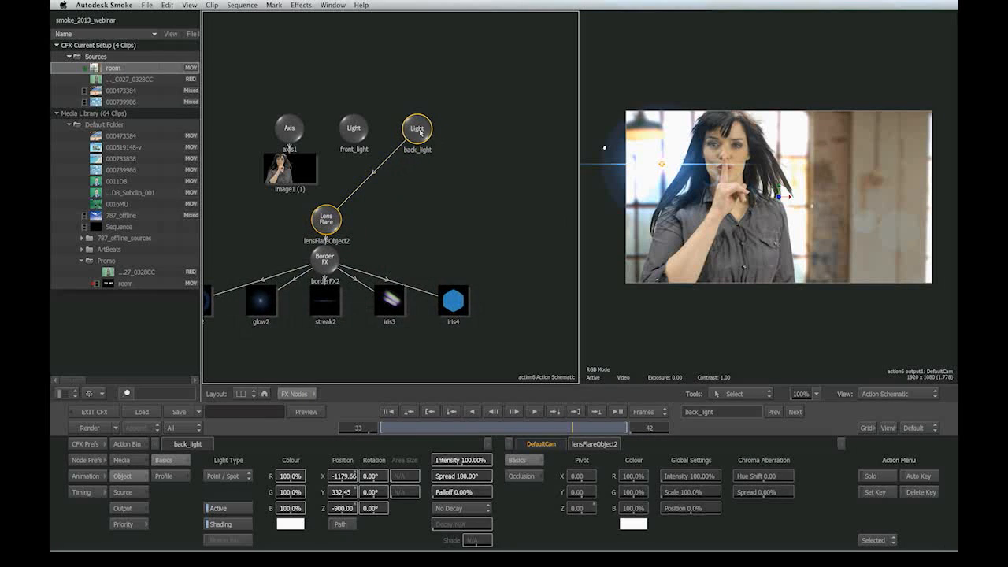
pyautogui.click(134, 445)
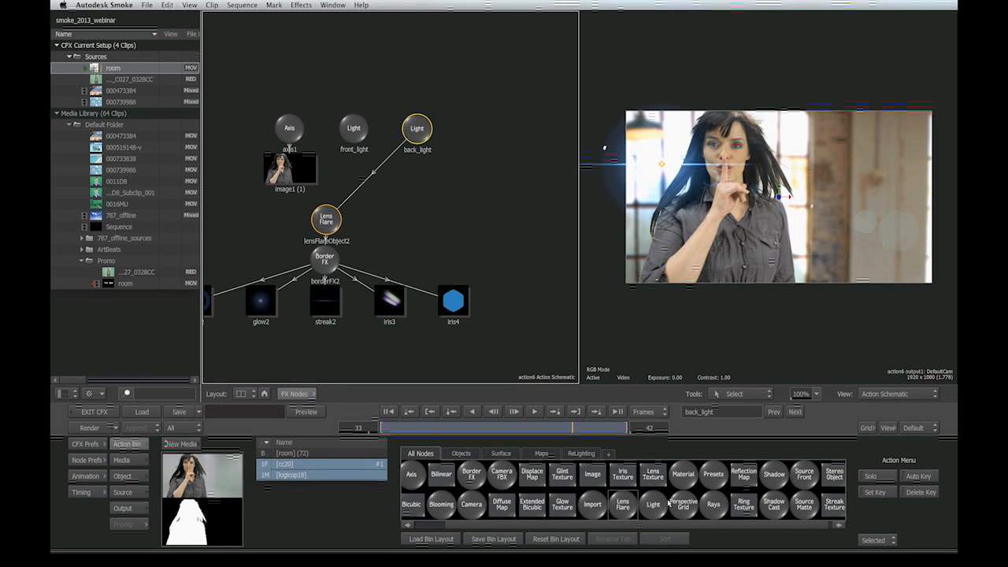
pyautogui.press('r')
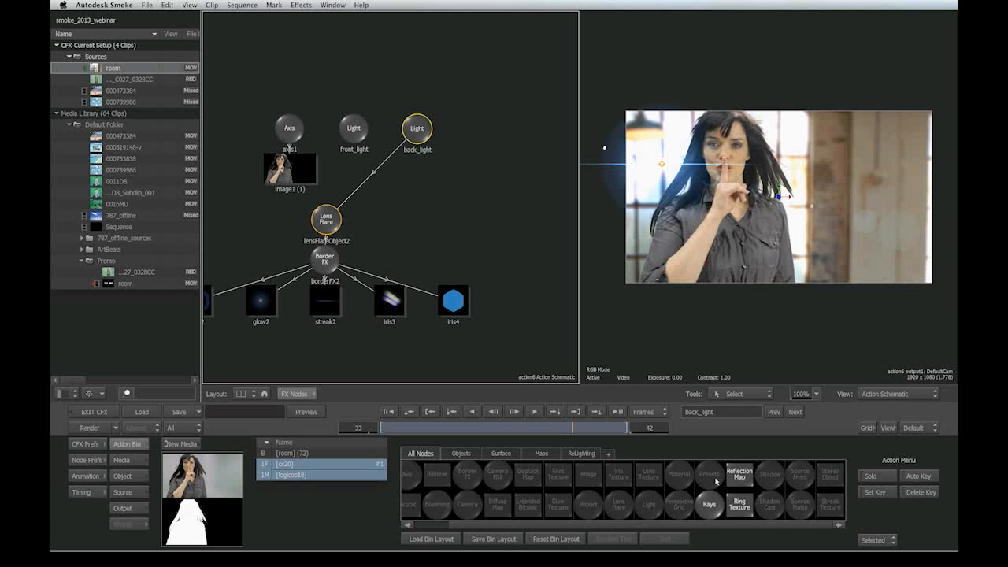
pyautogui.moveTo(715, 509); pyautogui.dragTo(440, 195)
pyautogui.doubleClick(441, 195)
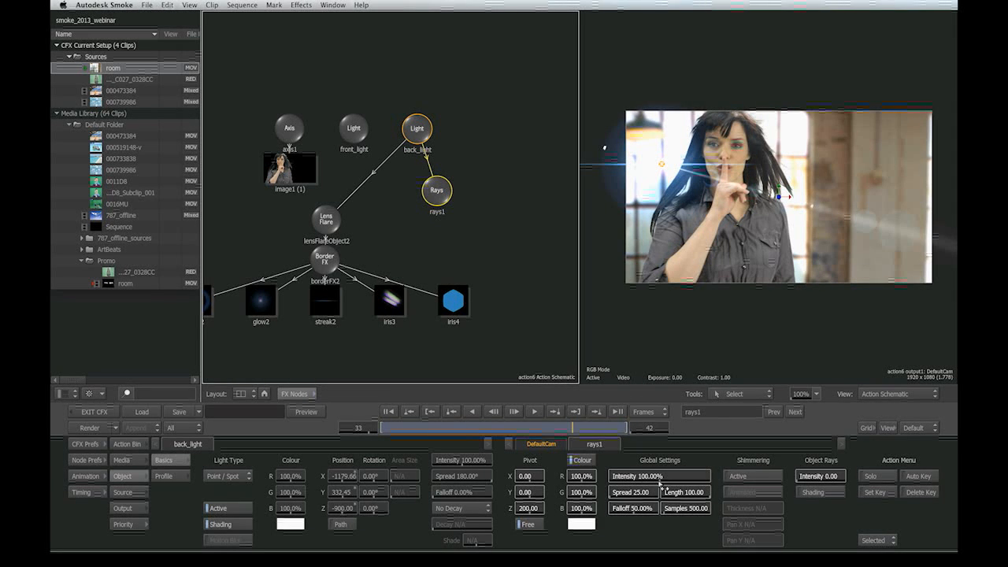
# - Increase the spread of rays1 and move back_light to about X -41 and Y -77 behind the woman's shoulder
pyautogui.moveTo(634, 498); pyautogui.dragTo(941, 473)
pyautogui.moveTo(581, 492); pyautogui.dragTo(957, 467)
pyautogui.moveTo(662, 166); pyautogui.dragTo(775, 208)
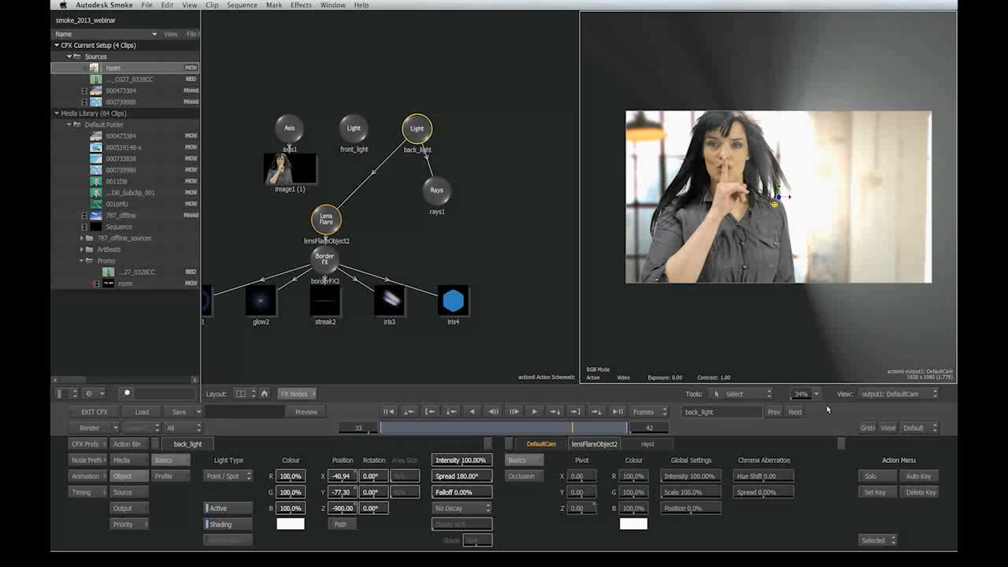
# - Orbit the camera around the woman's layer to examine the light rays, undo the orbit and return to the Select tool
pyautogui.click(754, 397)
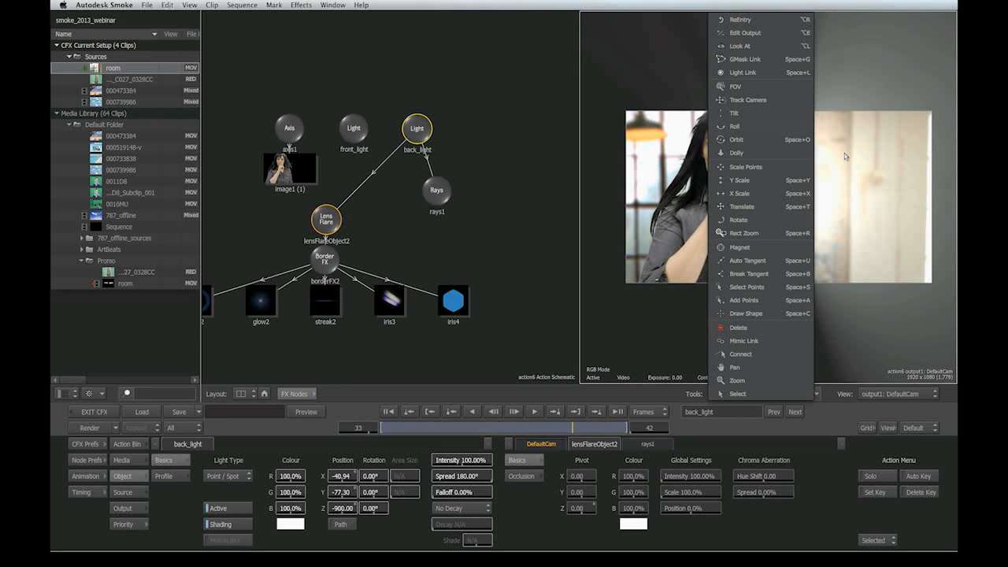
pyautogui.click(736, 140)
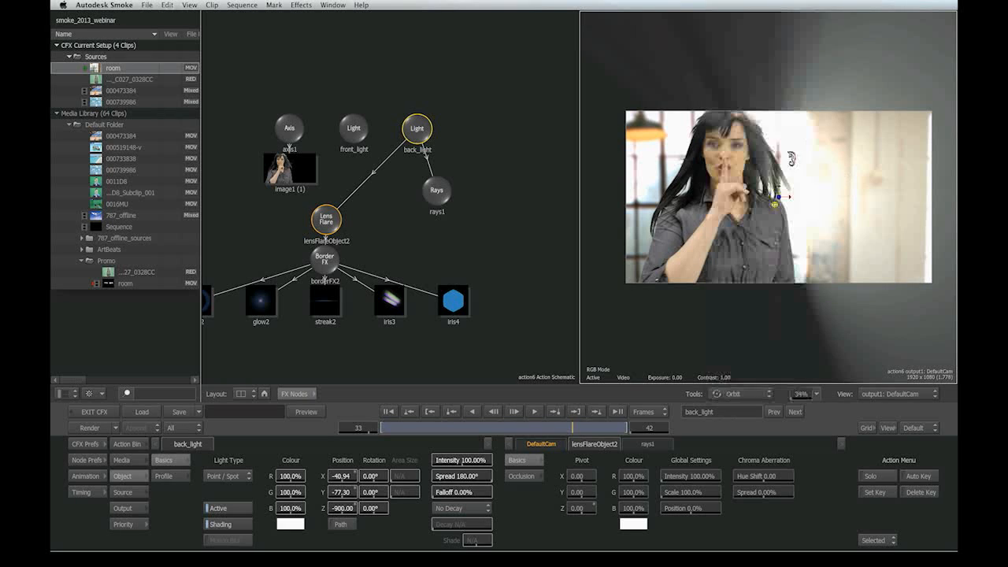
pyautogui.moveTo(843, 164); pyautogui.dragTo(605, 261)
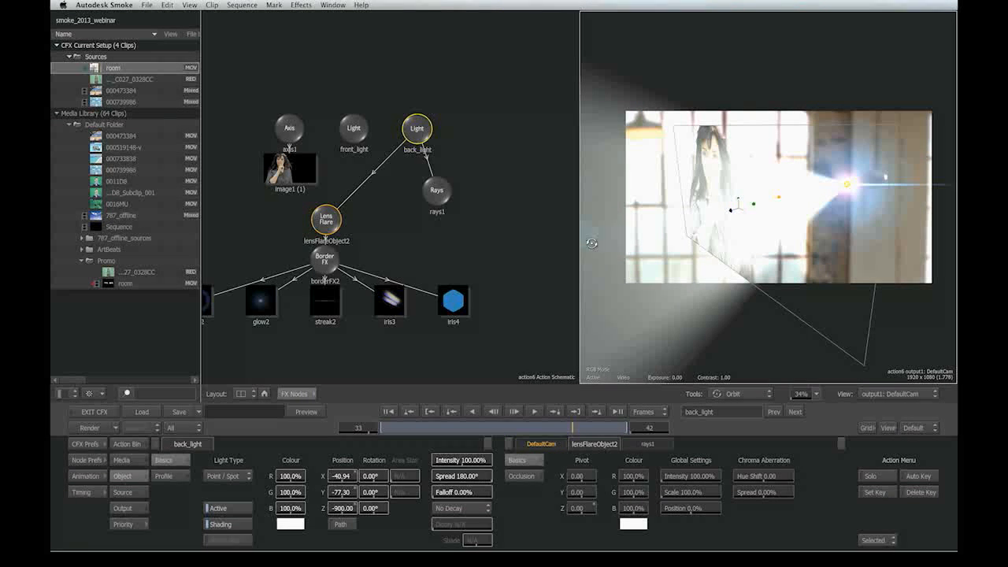
pyautogui.click(187, 7)
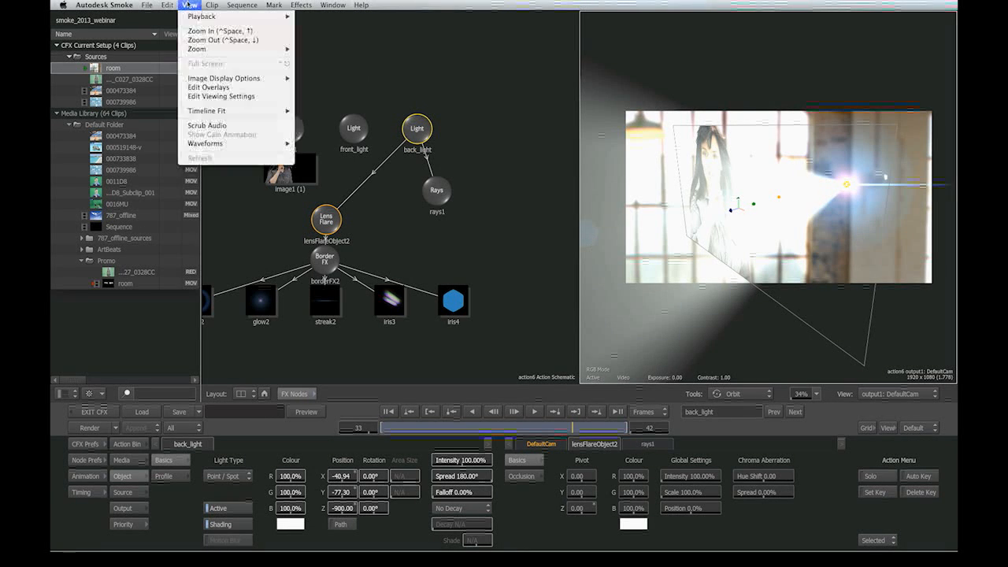
pyautogui.click(174, 15)
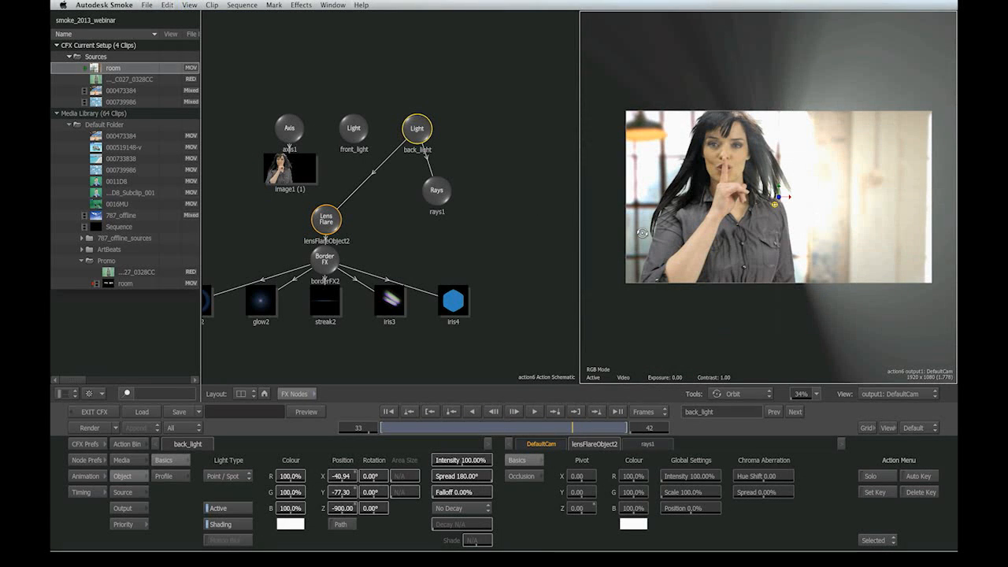
pyautogui.click(744, 395)
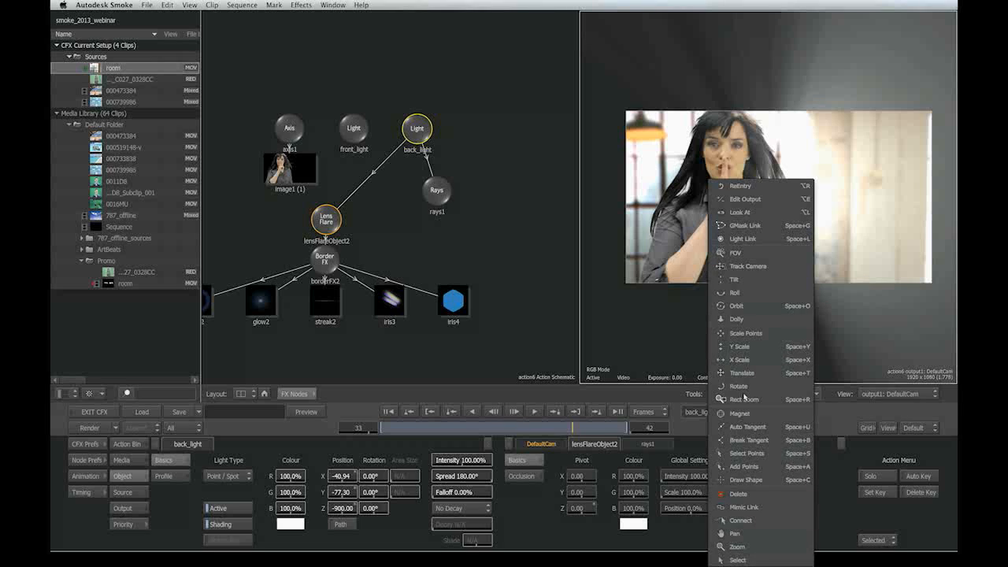
pyautogui.click(766, 560)
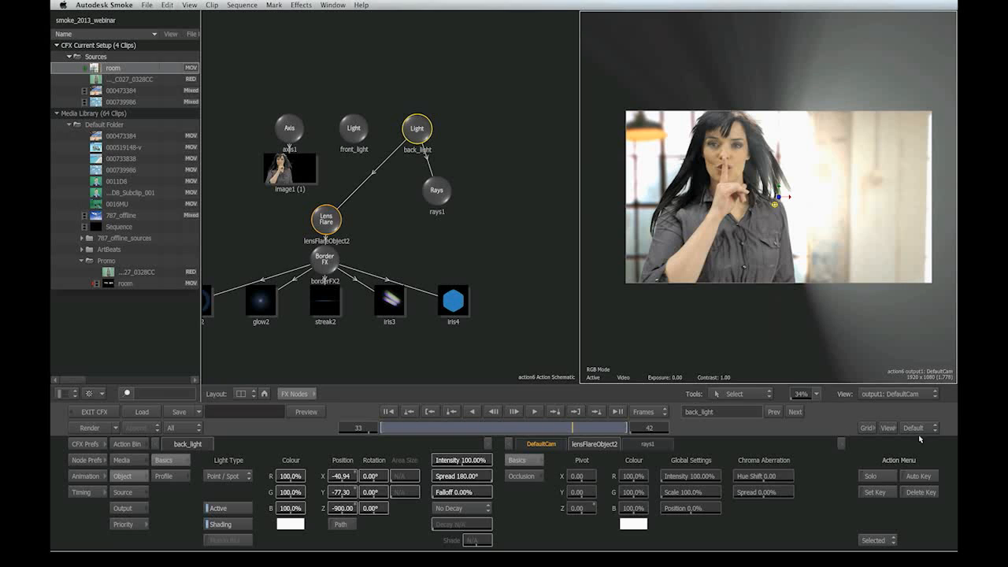
# - Show the ConnectFX Schematic in place of the Action Schematic and display the FX Nodes bin
pyautogui.click(449, 233)
pyautogui.click(898, 393)
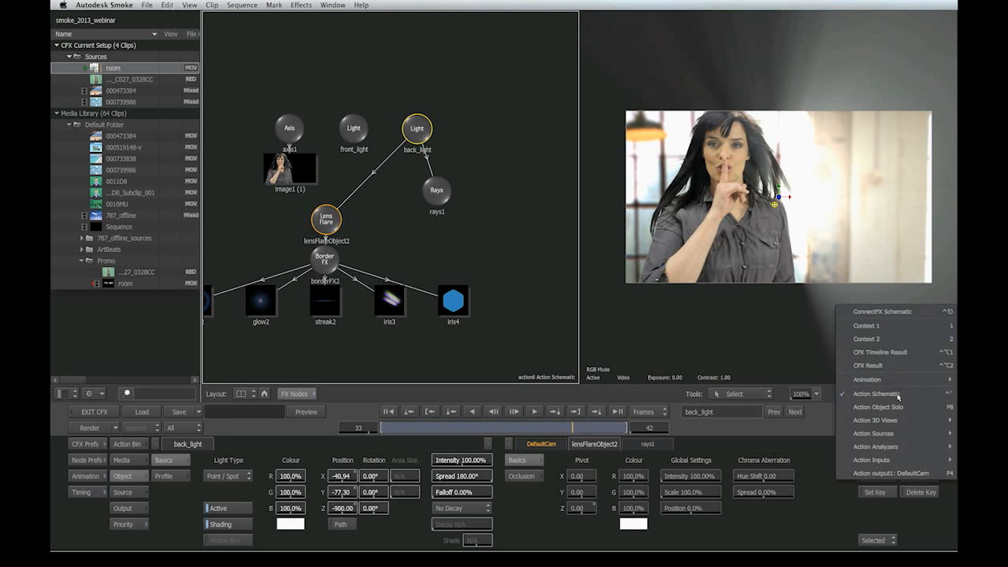
pyautogui.click(887, 313)
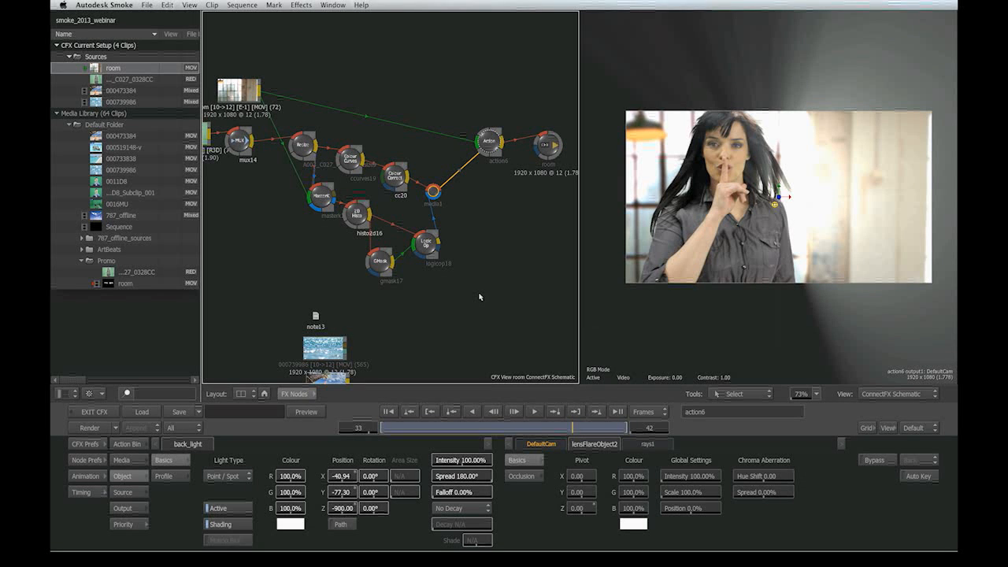
pyautogui.moveTo(457, 289); pyautogui.dragTo(472, 283)
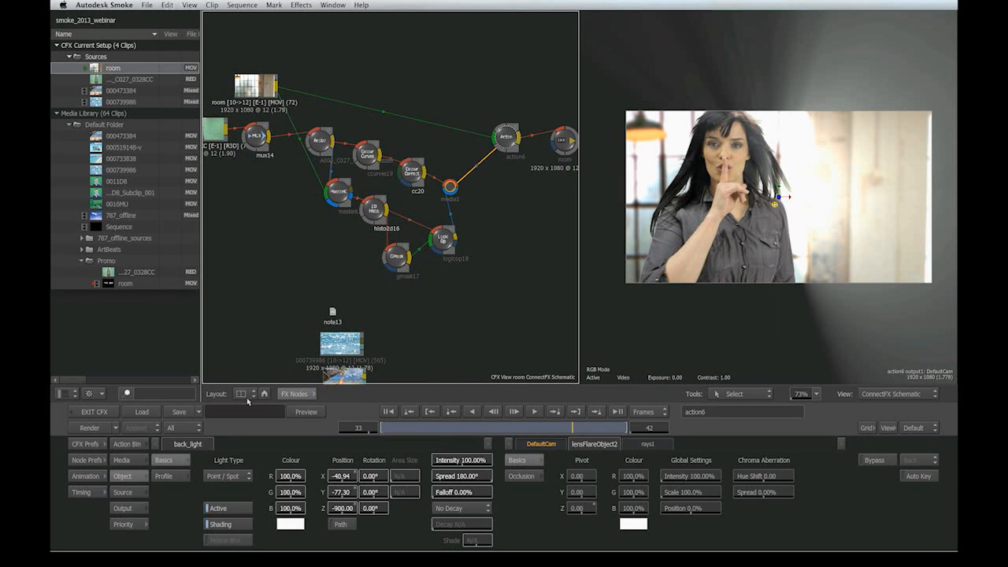
pyautogui.click(296, 394)
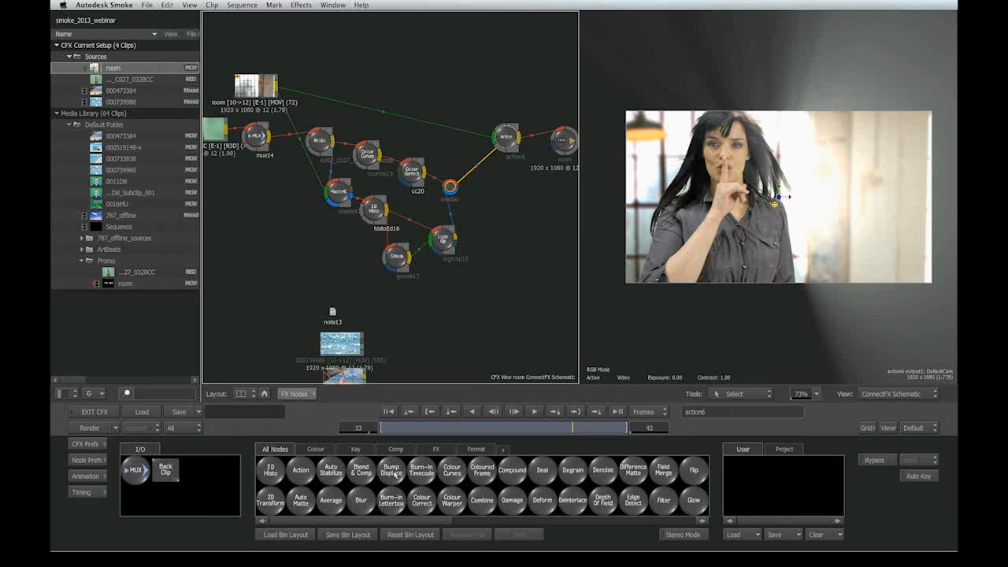
# - Add a Stylize node to the schematic in the free area below the Action node
pyautogui.hscroll(10, 393, 473)
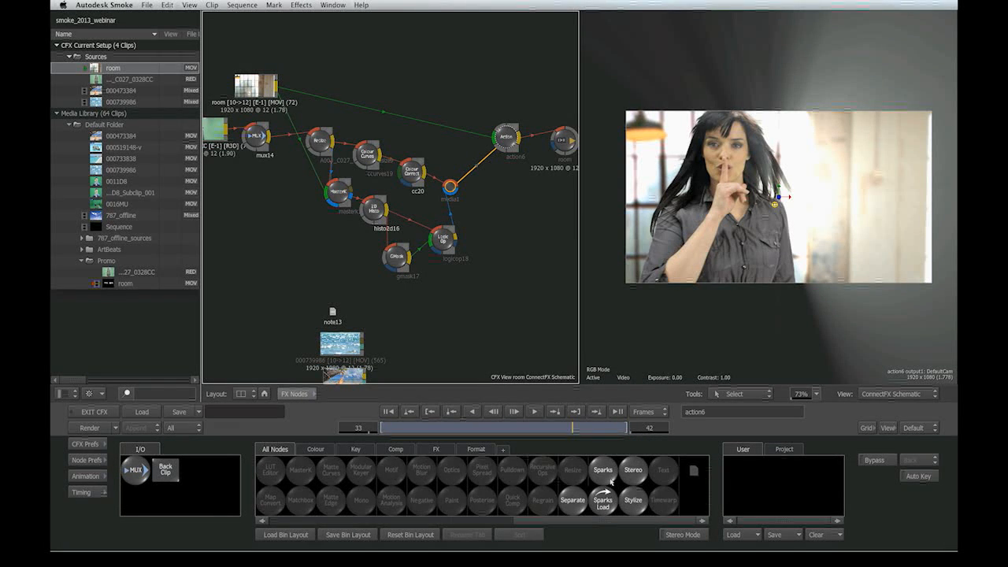
pyautogui.moveTo(633, 500); pyautogui.dragTo(506, 254)
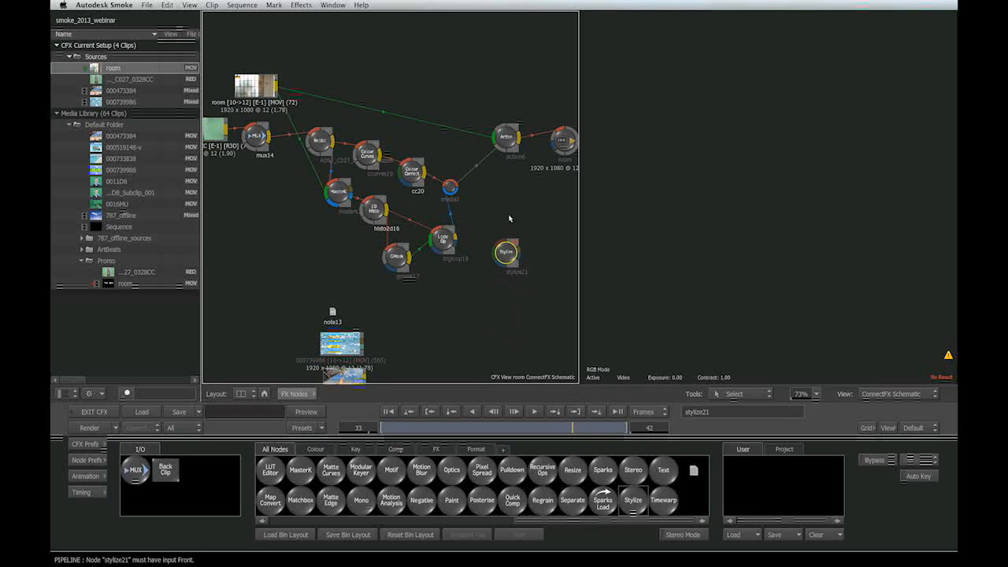
# - Set the Action node as the context and show Context 1 in the viewer
pyautogui.click(511, 134)
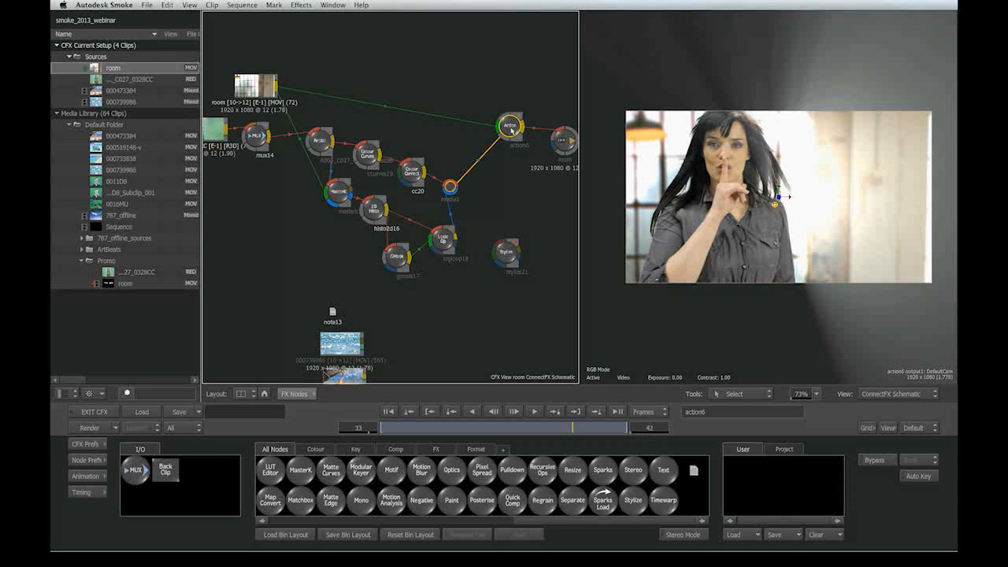
pyautogui.moveTo(512, 130); pyautogui.dragTo(516, 126)
pyautogui.rightClick(514, 125)
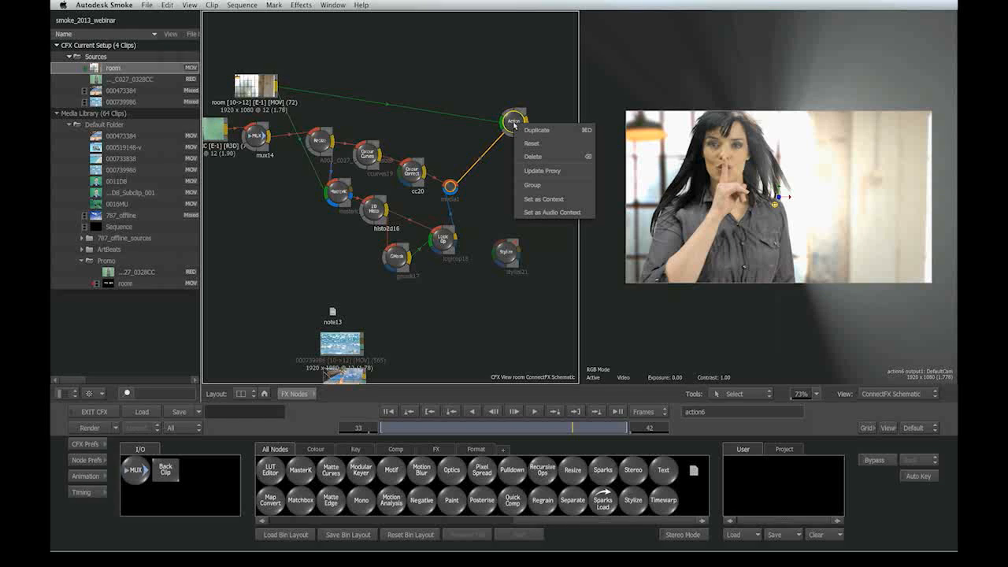
pyautogui.click(541, 199)
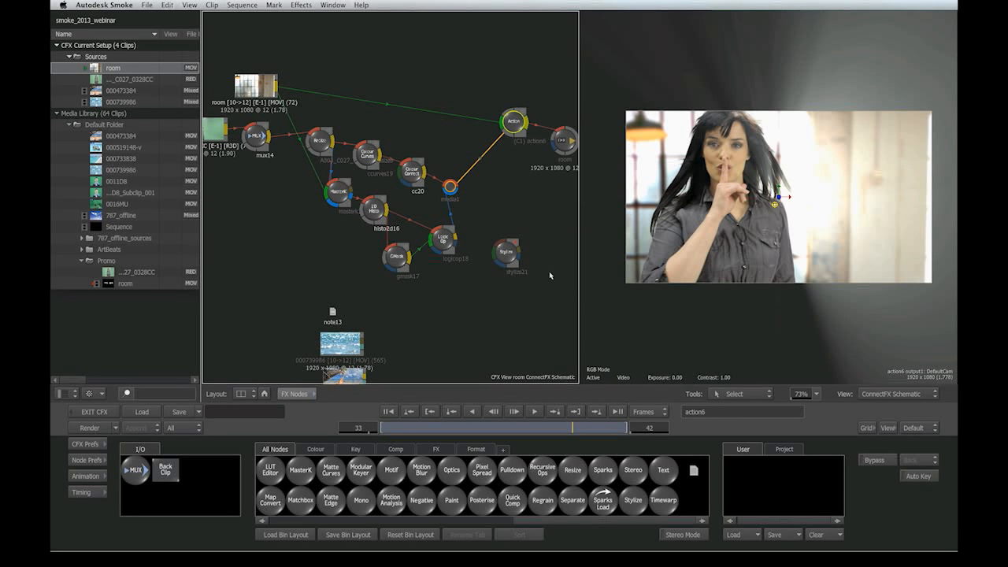
pyautogui.click(905, 393)
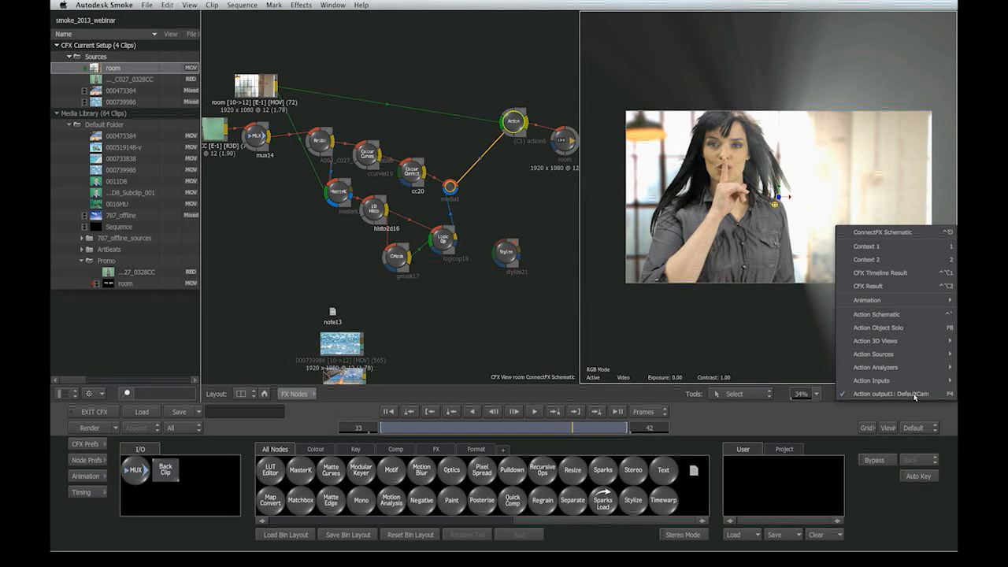
pyautogui.click(902, 247)
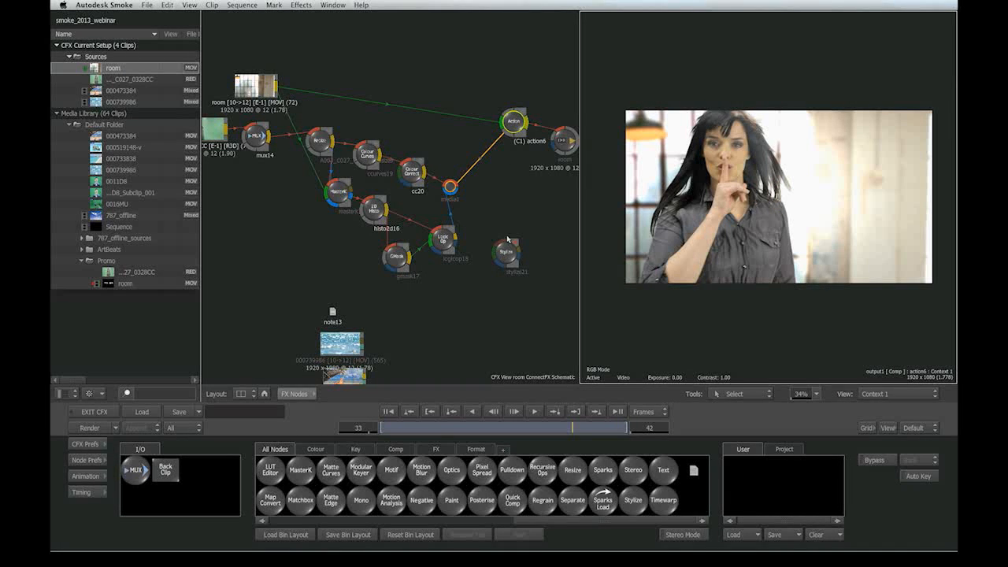
# - Insert the Stylize node into the connection between the room clip and the Action node, and open its settings
pyautogui.moveTo(522, 119); pyautogui.dragTo(493, 120)
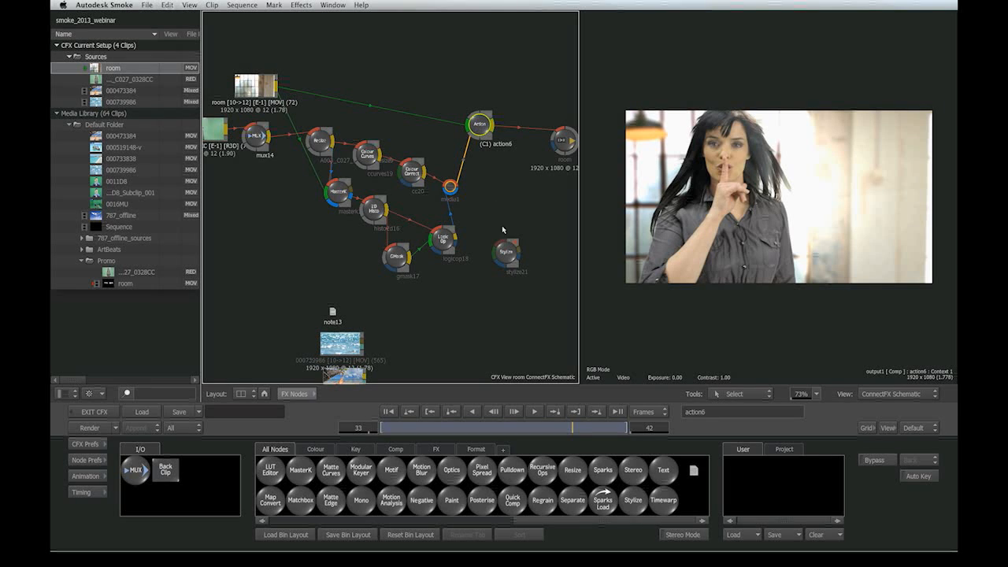
pyautogui.moveTo(507, 255); pyautogui.dragTo(359, 101)
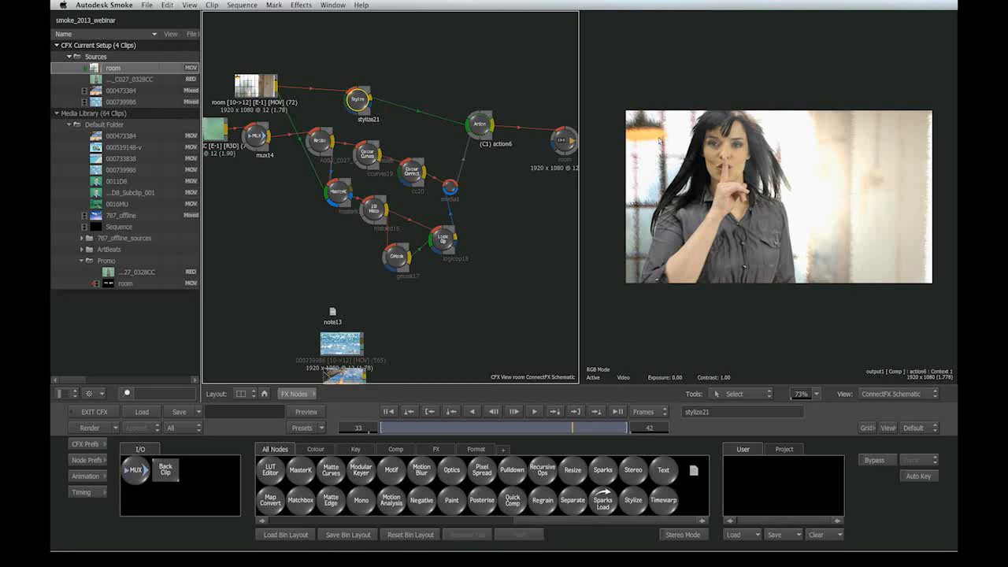
pyautogui.doubleClick(360, 100)
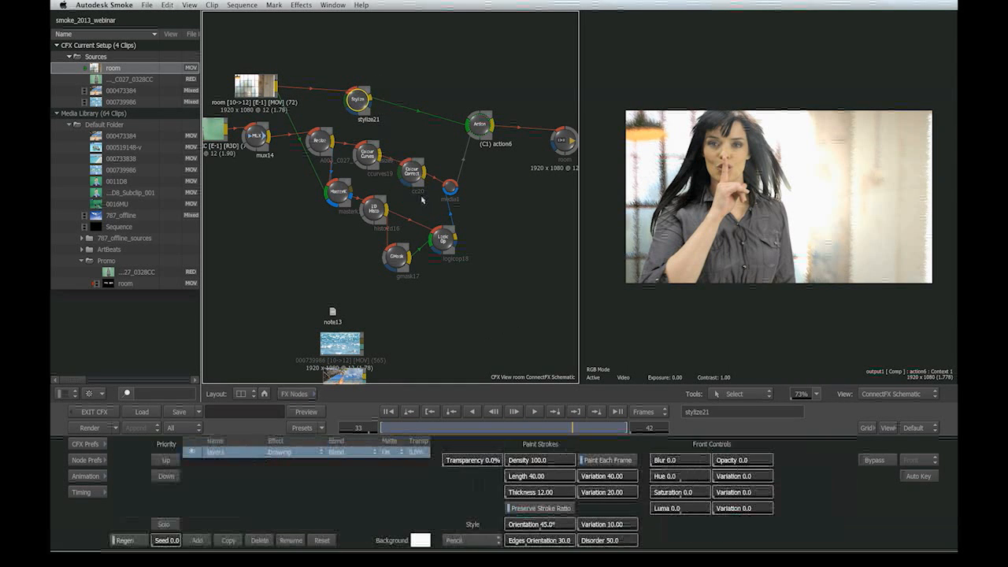
# - Try the Charcoal02, Expressionism01 and VanGogh01 presets on the Stylize node
pyautogui.click(324, 429)
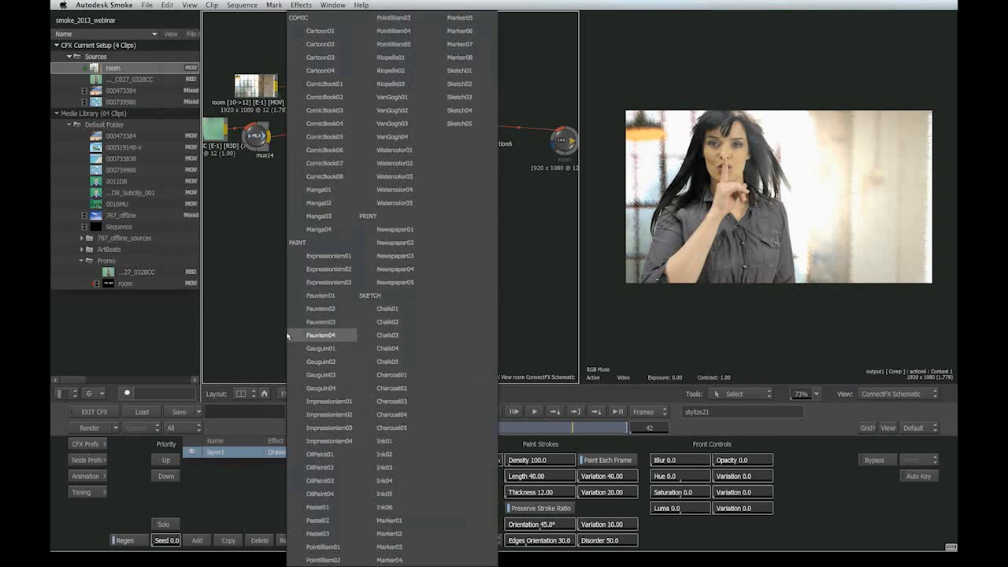
pyautogui.click(382, 388)
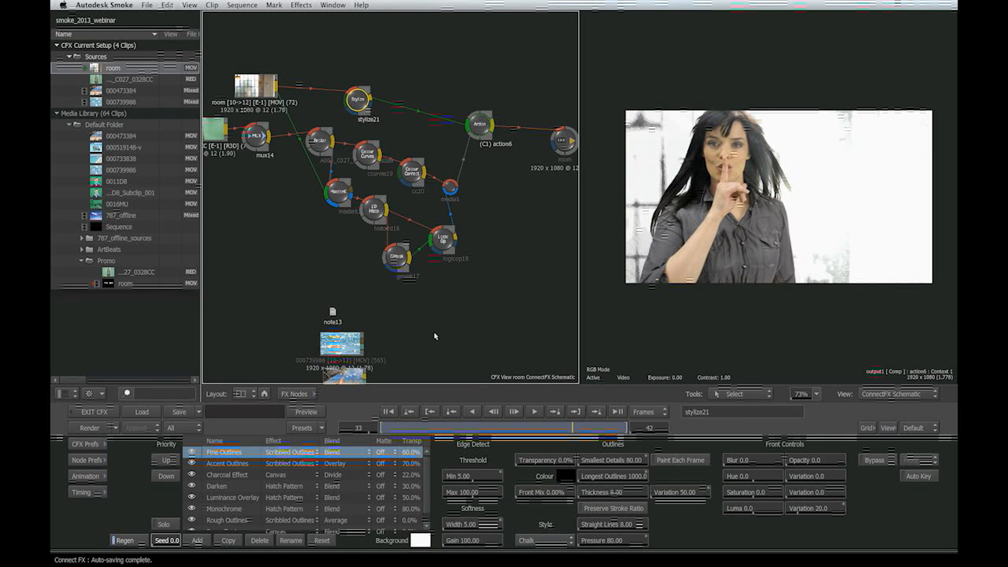
pyautogui.click(321, 425)
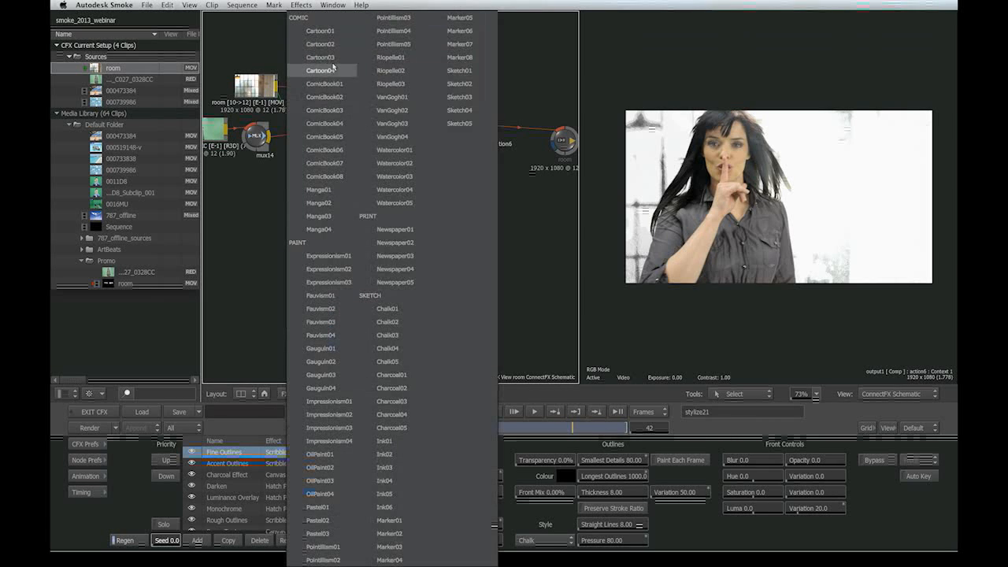
pyautogui.click(345, 256)
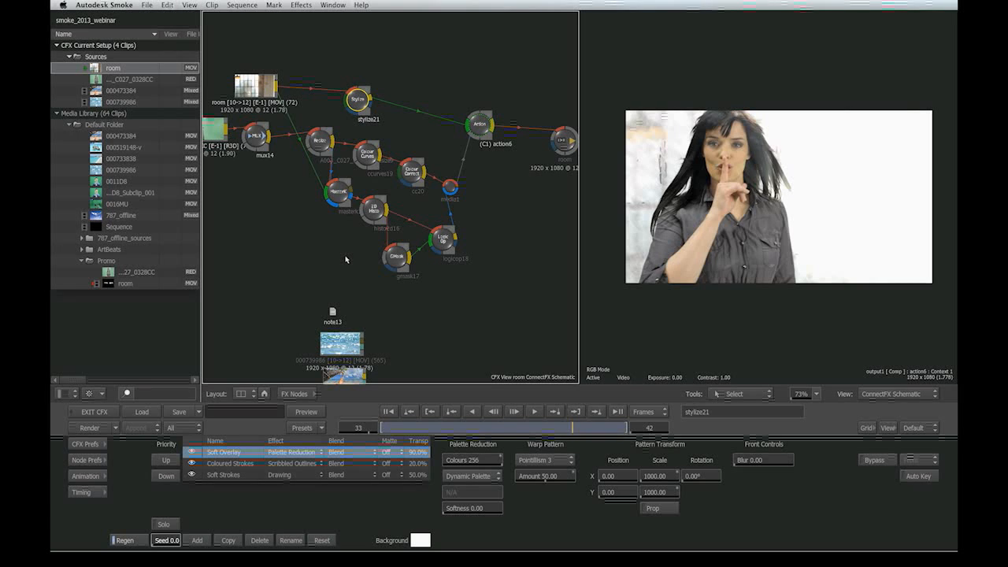
pyautogui.click(322, 426)
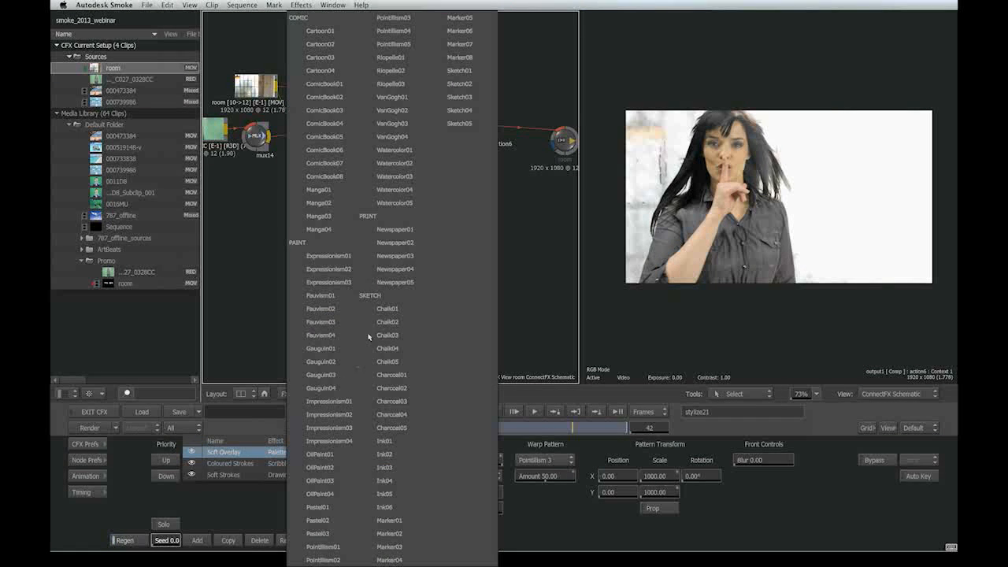
pyautogui.click(397, 96)
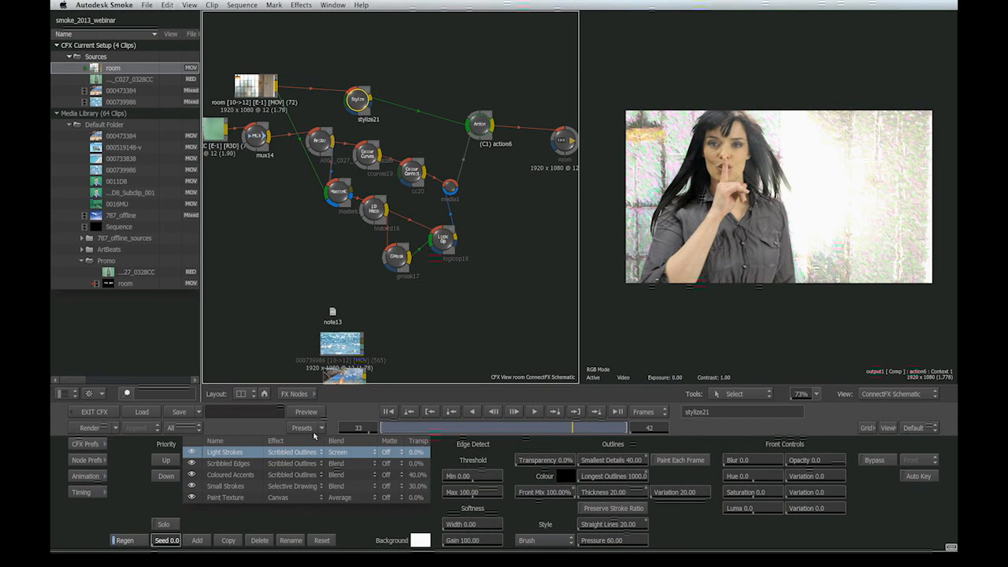
# - Try the Marker07, Pastel03 and OilPaint03 presets on the Stylize node
pyautogui.click(322, 428)
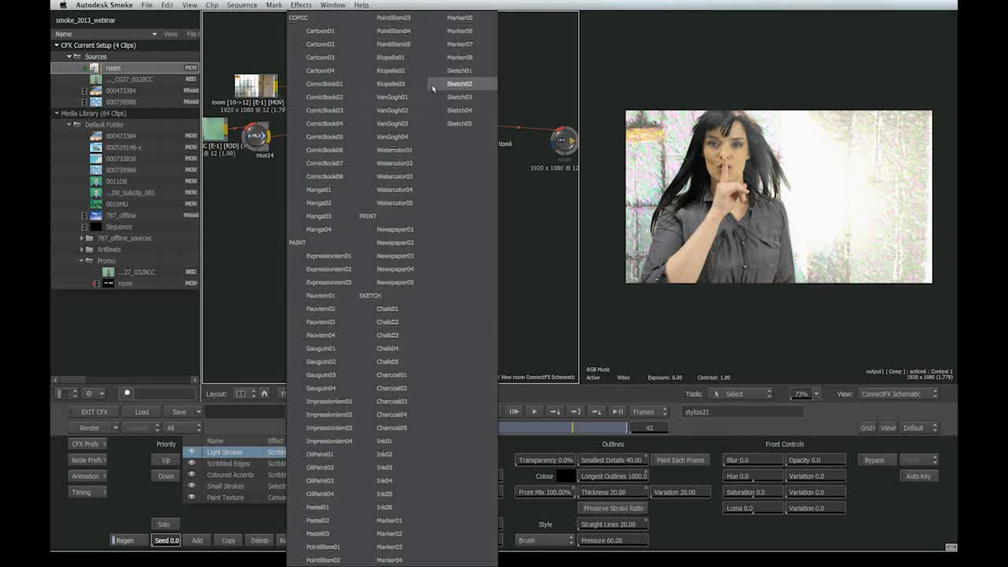
pyautogui.click(455, 46)
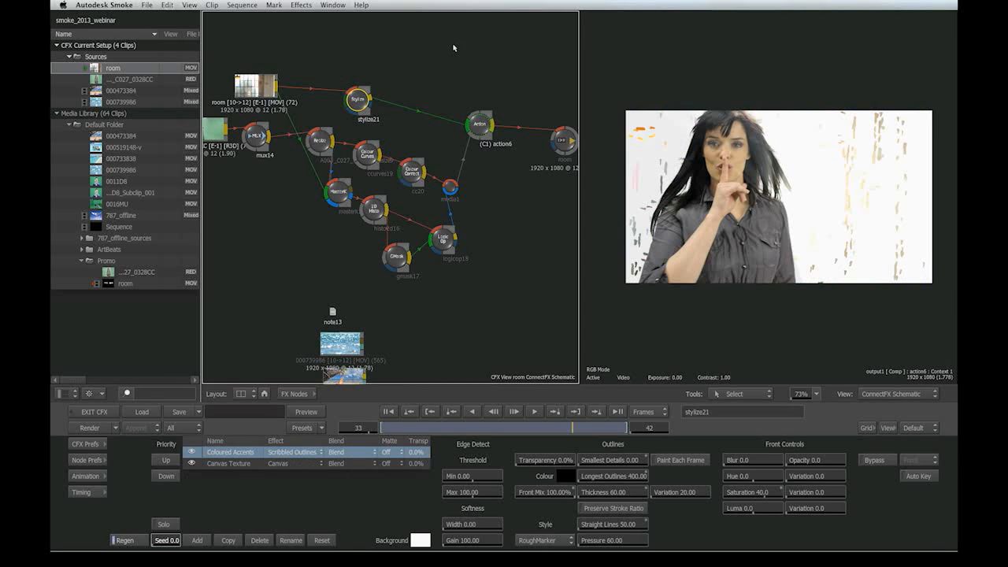
pyautogui.click(321, 428)
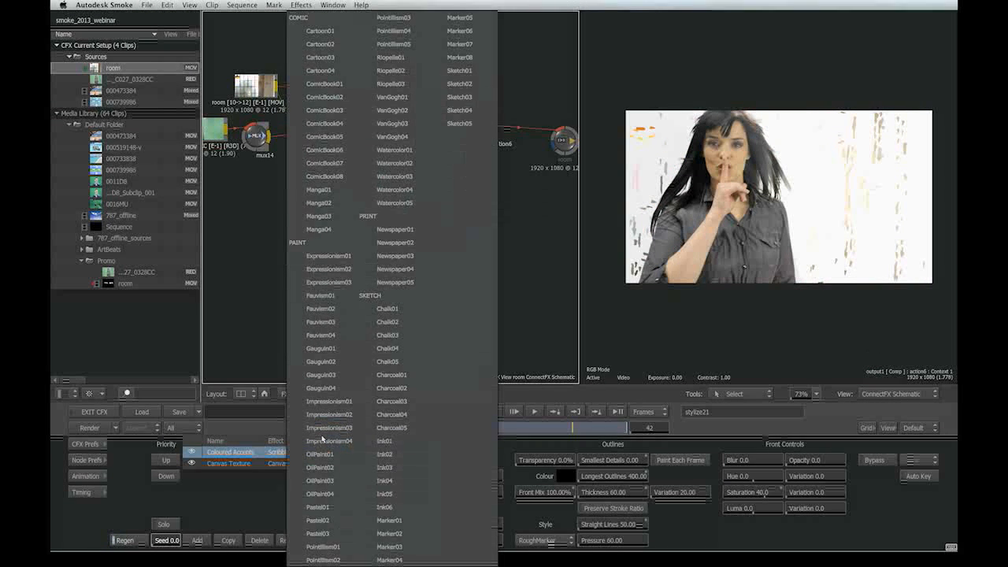
pyautogui.click(324, 535)
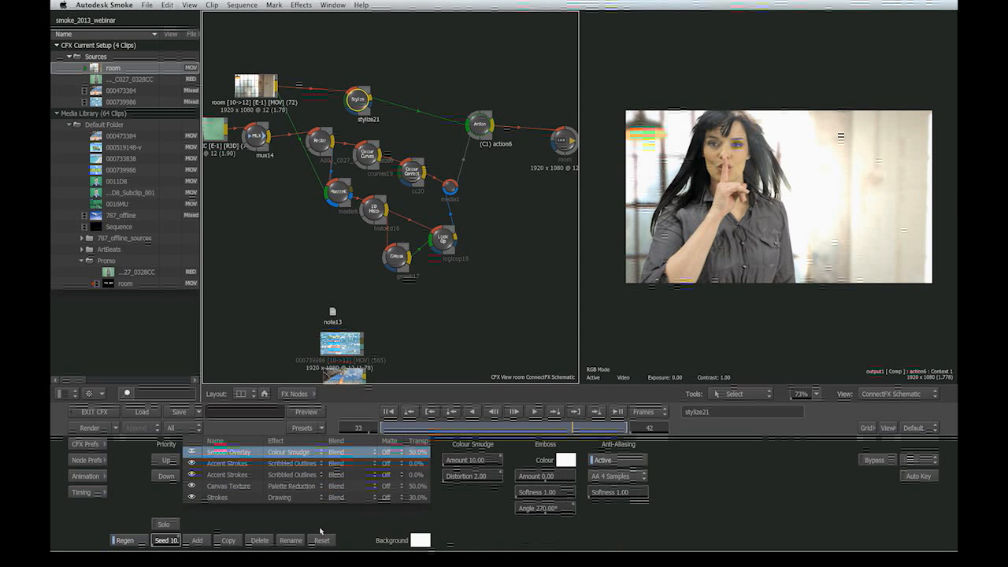
pyautogui.click(257, 87)
pyautogui.click(356, 98)
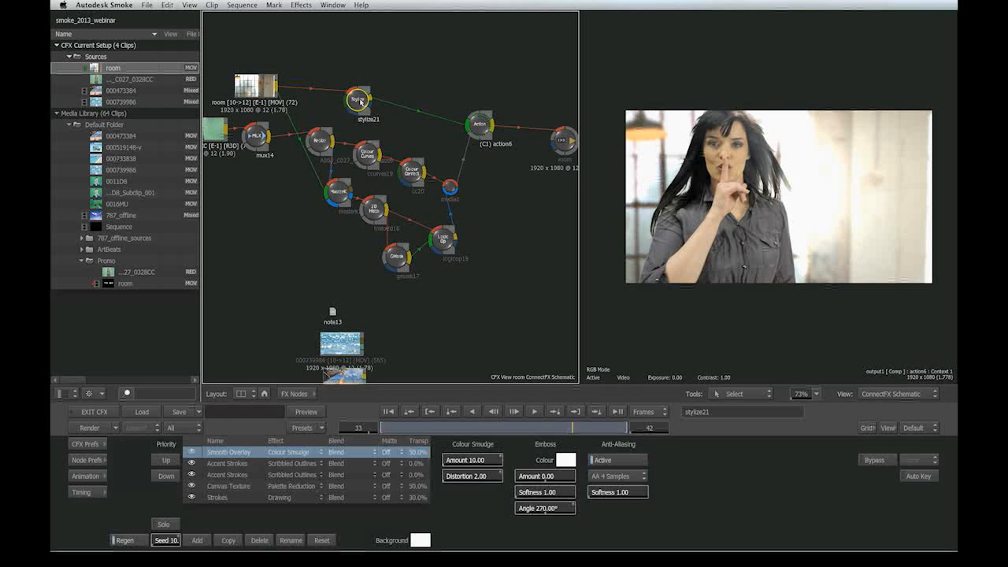
pyautogui.click(322, 430)
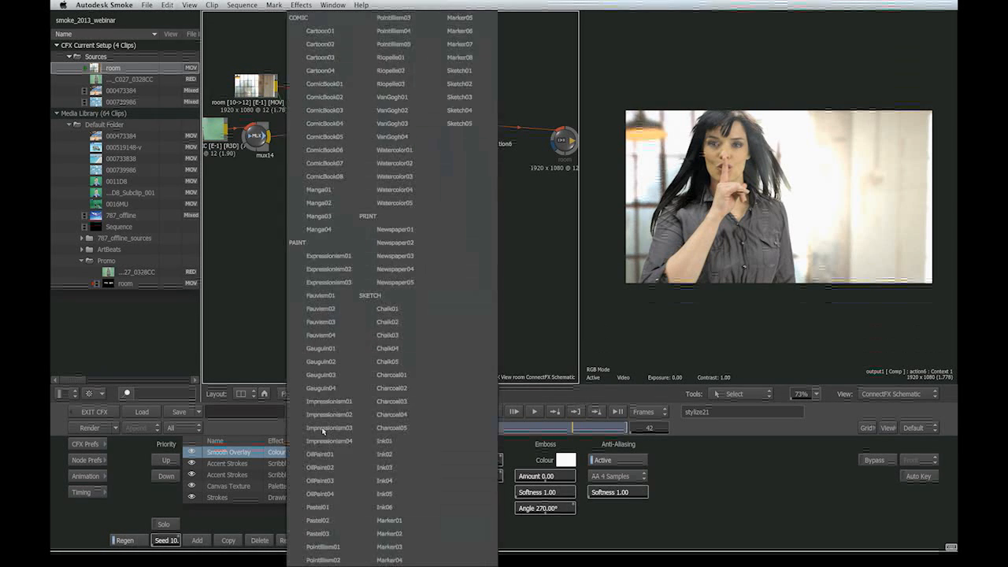
pyautogui.click(342, 481)
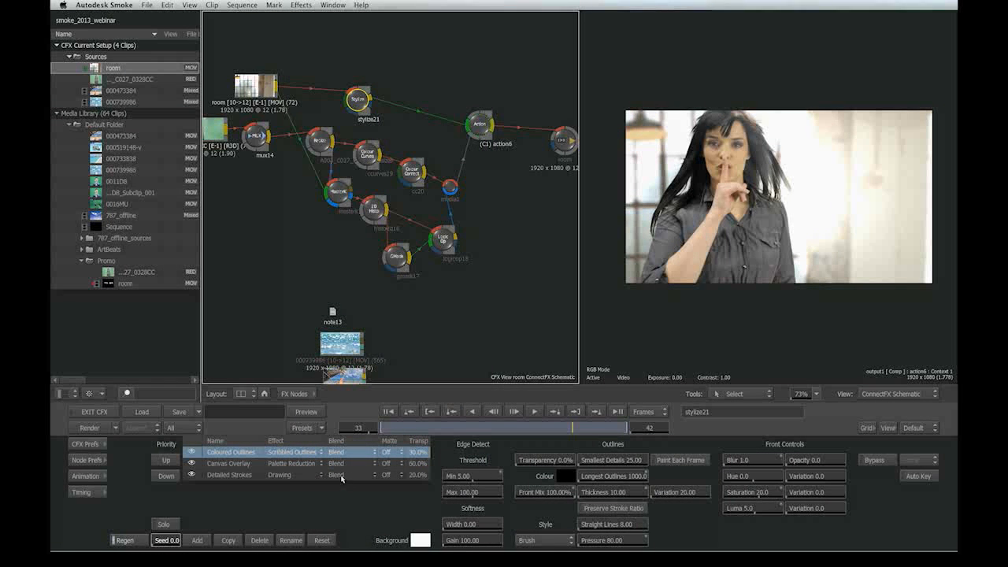
# - Apply the Cartoon02 preset to the Stylize node
pyautogui.click(322, 430)
pyautogui.click(354, 48)
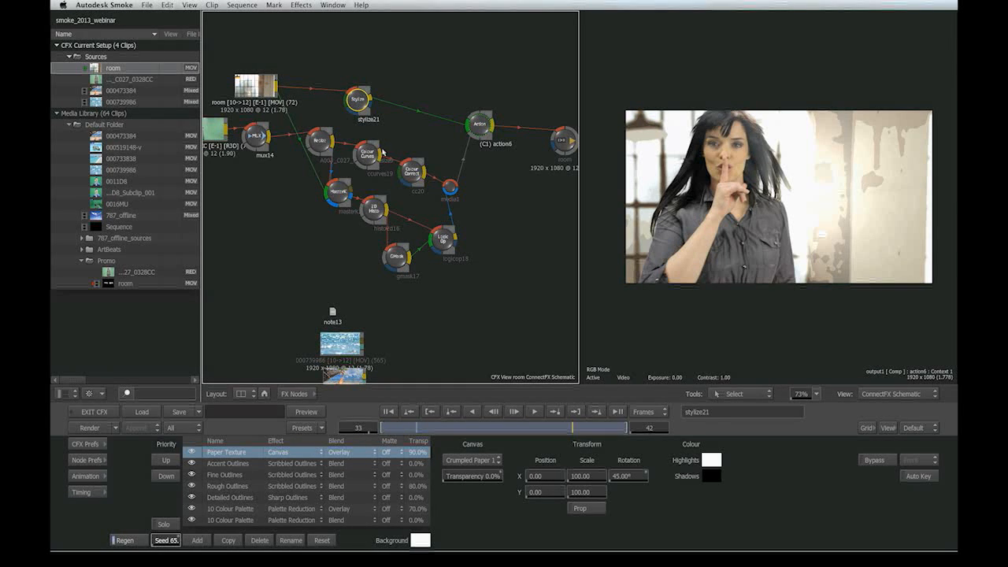
# - Move the Stylize node between the Action node and the output node, and show the CFX Result in the viewer
pyautogui.moveTo(479, 130); pyautogui.dragTo(499, 117)
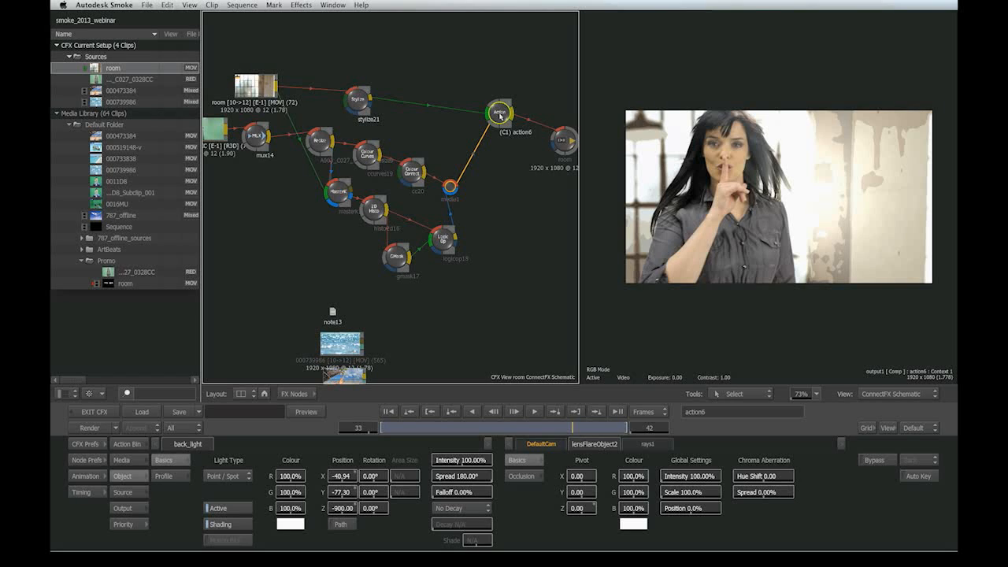
pyautogui.moveTo(558, 163); pyautogui.dragTo(533, 132)
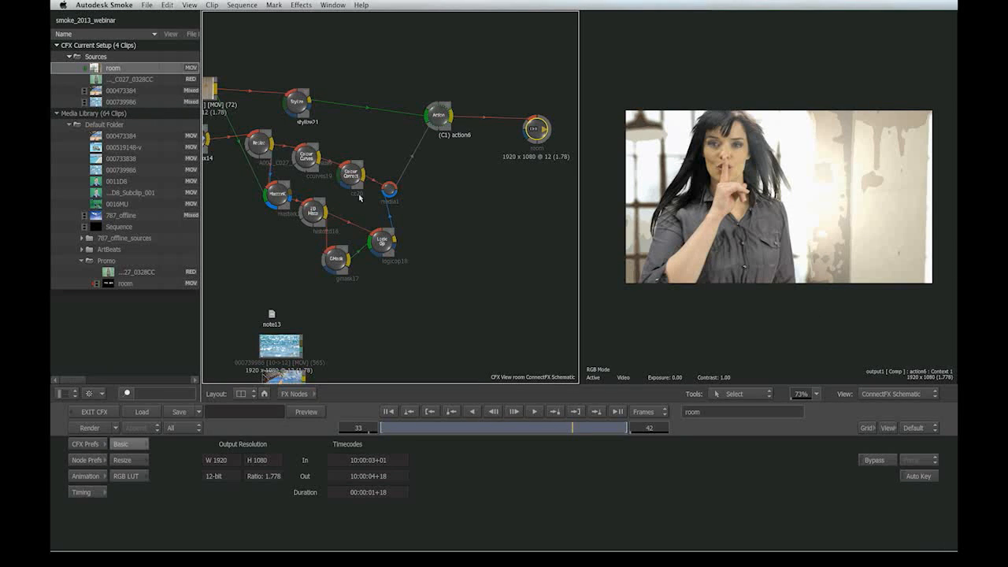
pyautogui.moveTo(300, 105); pyautogui.dragTo(495, 121)
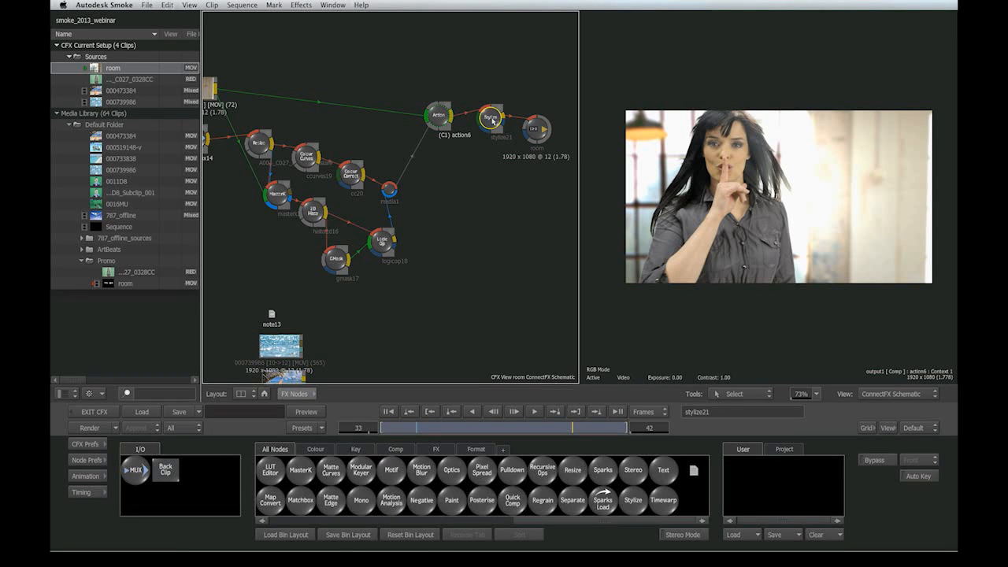
pyautogui.doubleClick(492, 120)
pyautogui.click(901, 401)
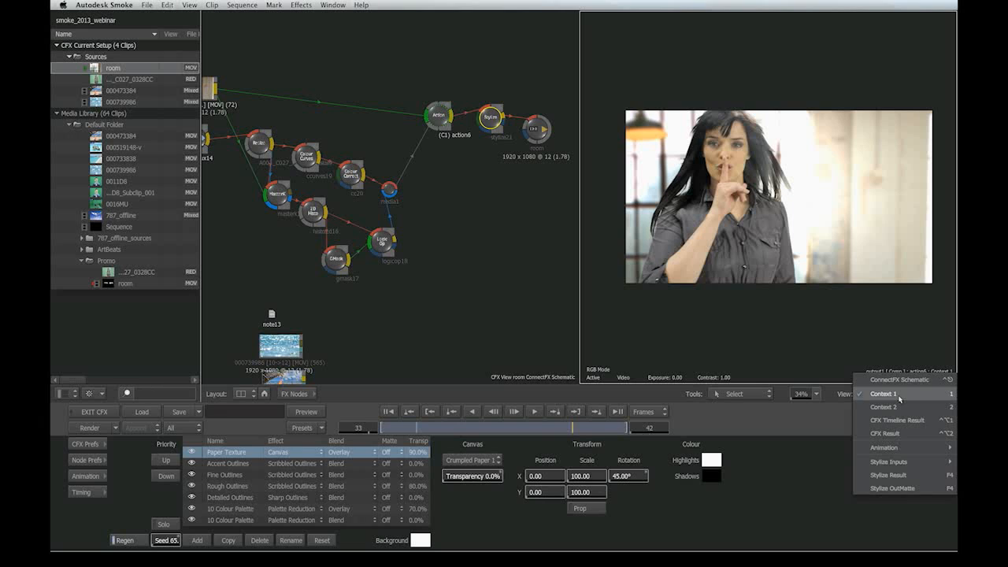
pyautogui.click(905, 426)
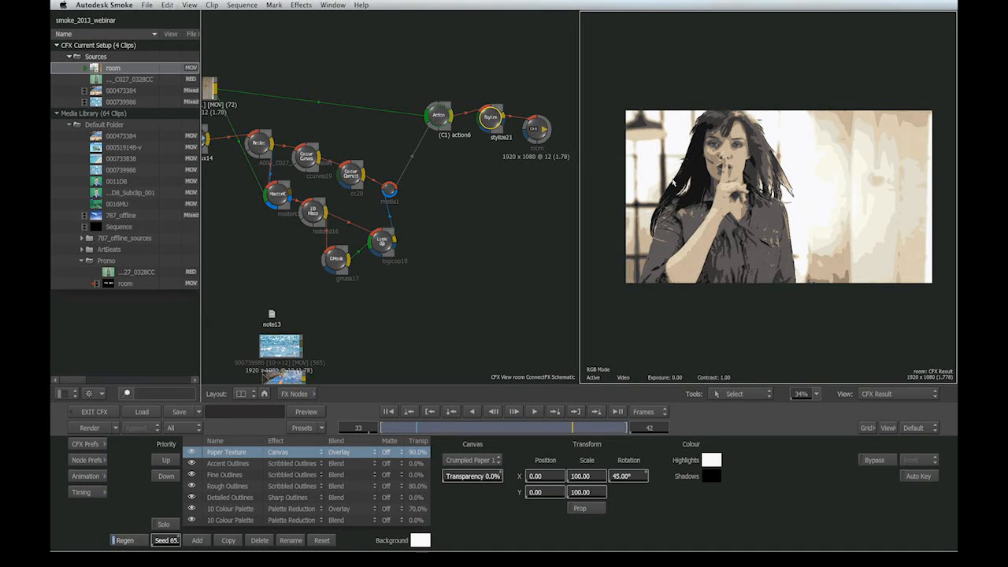
# - Return the Stylize node to the connection between the room clip and the Action node
pyautogui.moveTo(491, 119); pyautogui.dragTo(351, 116)
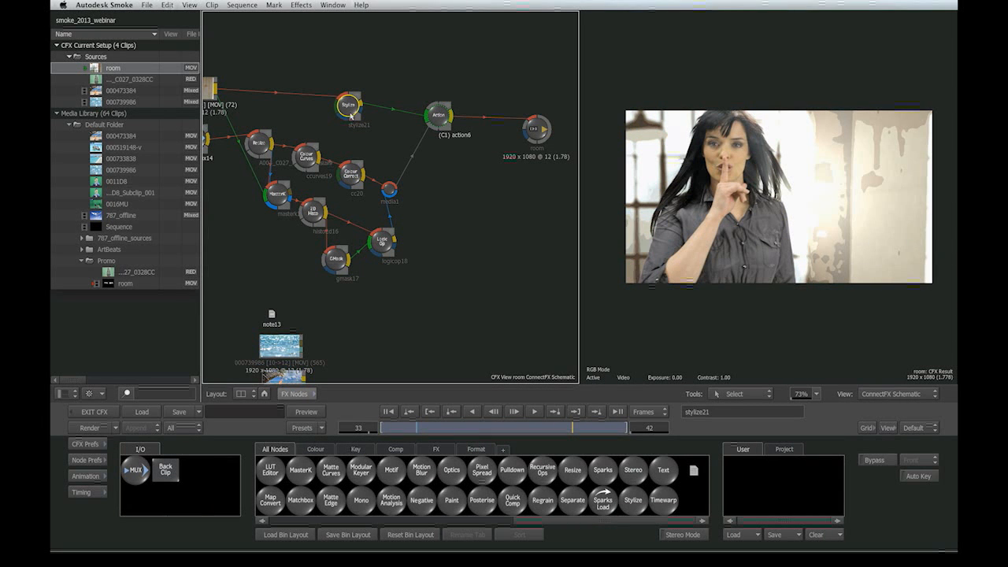
pyautogui.click(439, 123)
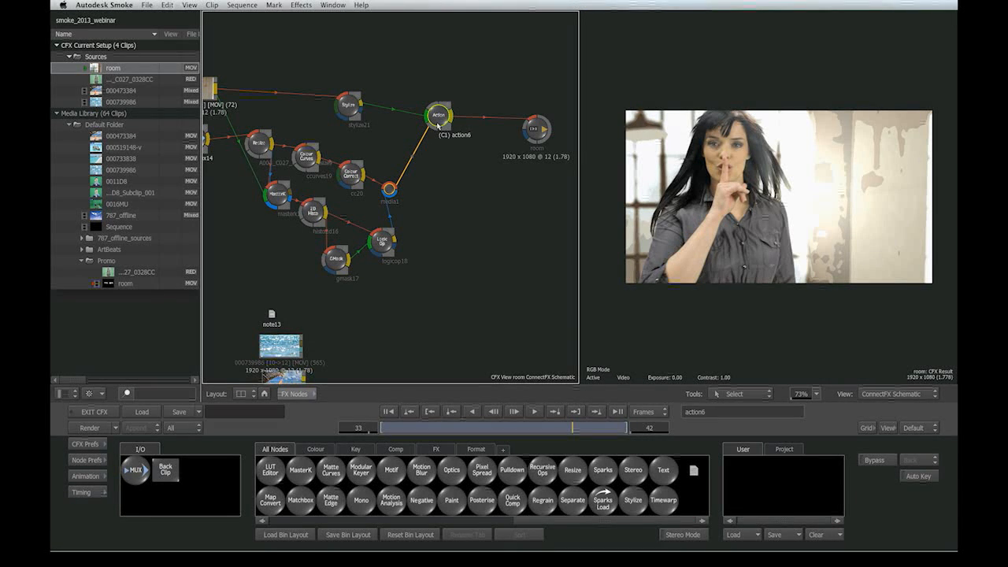
pyautogui.moveTo(441, 234); pyautogui.dragTo(484, 182)
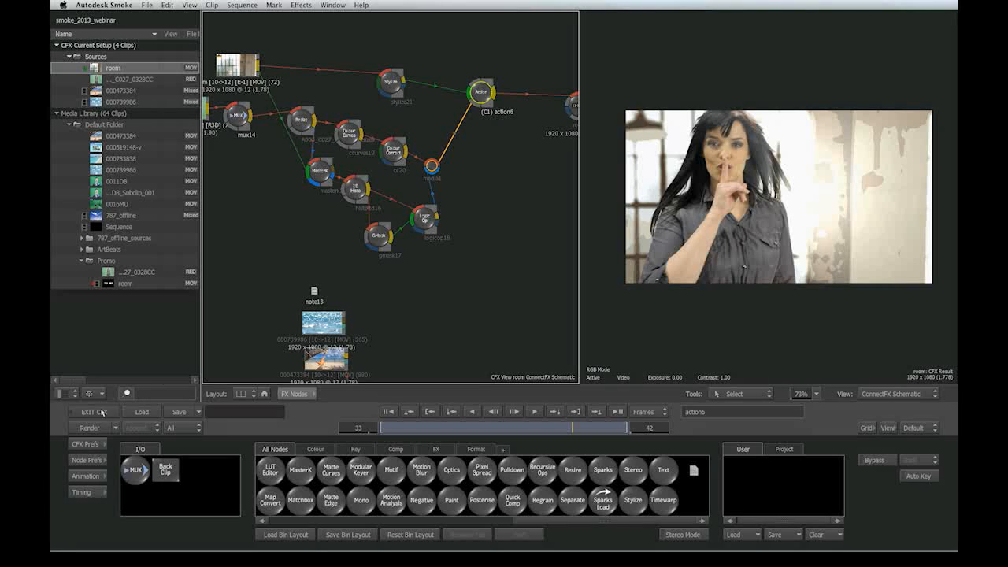
# - Exit ConnectFX to the timeline and select the room segment
pyautogui.press('shift')
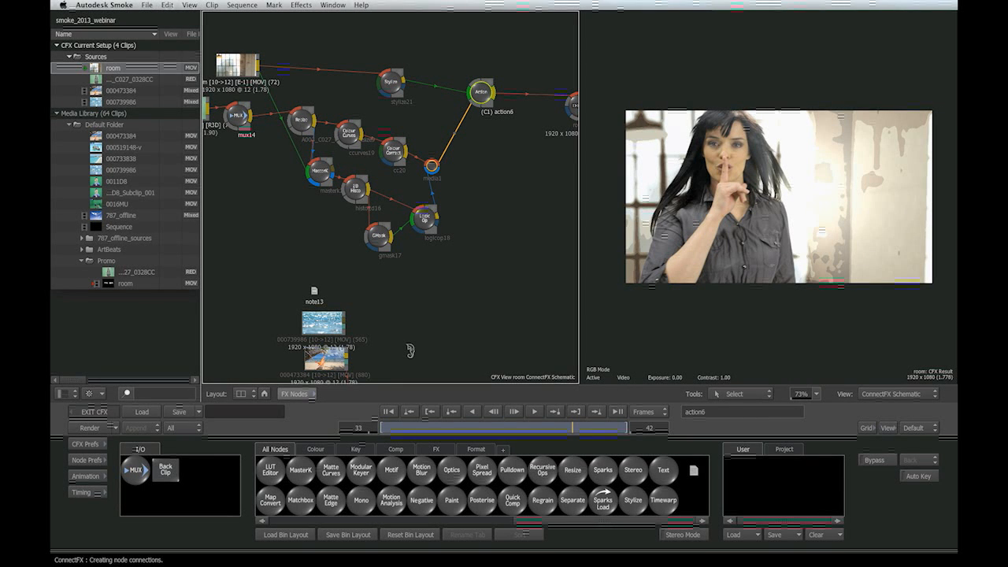
pyautogui.press('Escape')
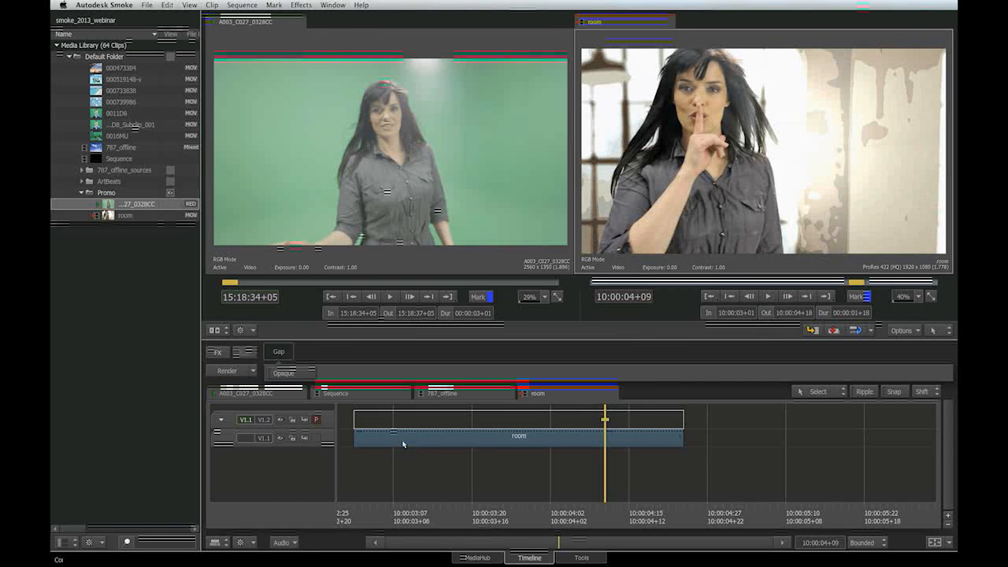
pyautogui.click(393, 435)
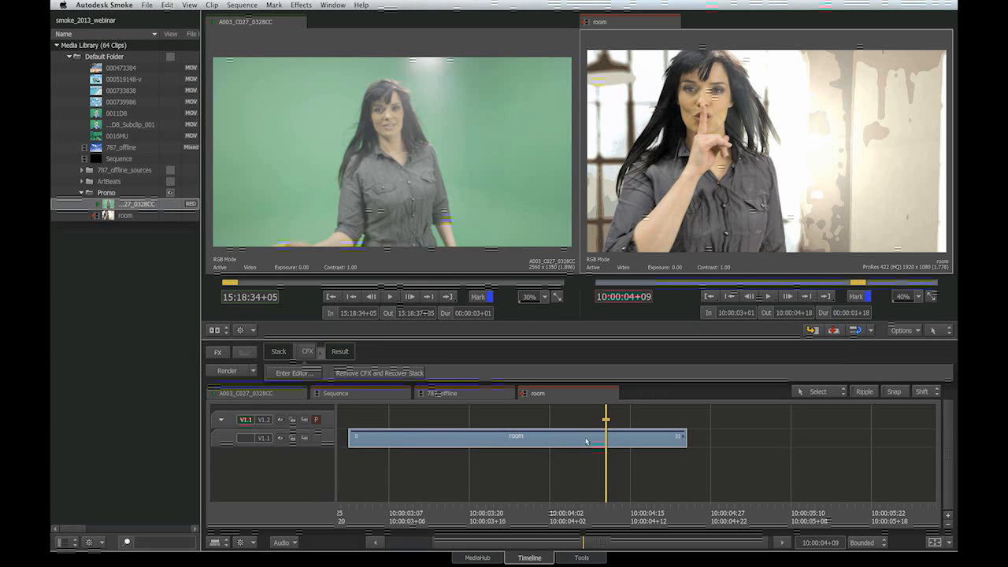
# - Open the room clip in the Paint tool, choosing an empty area of the desktop as the render destination
pyautogui.click(580, 555)
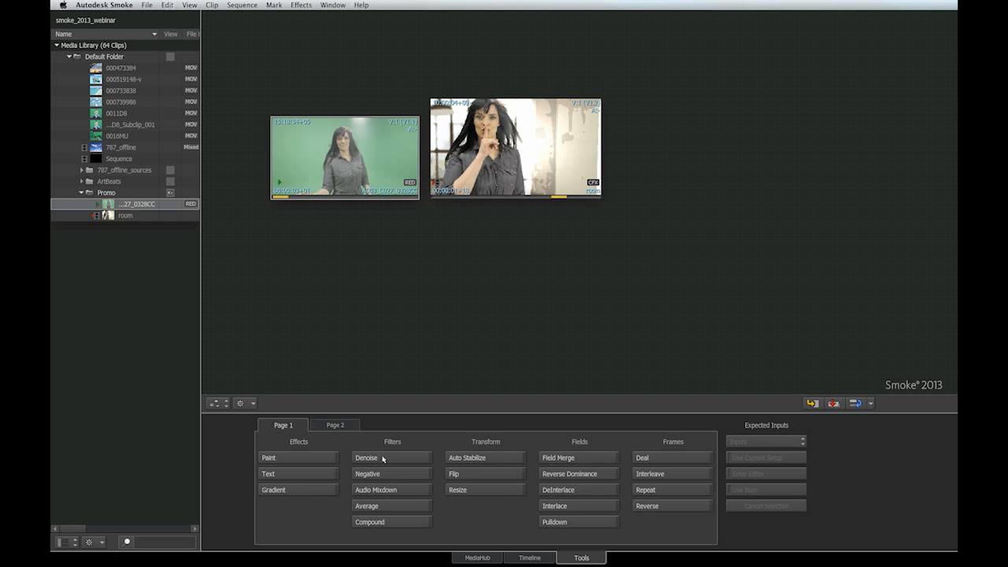
pyautogui.click(303, 466)
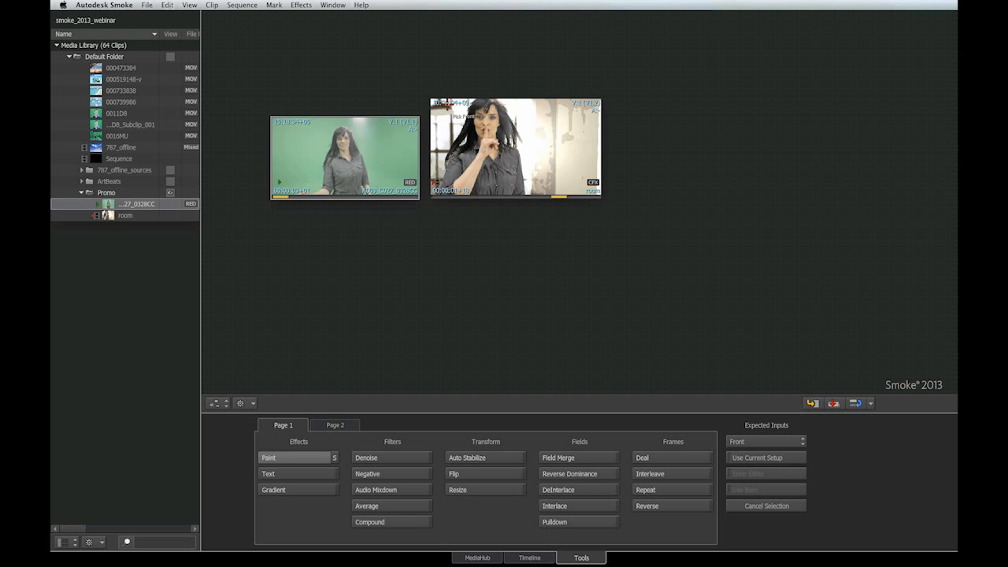
pyautogui.click(446, 104)
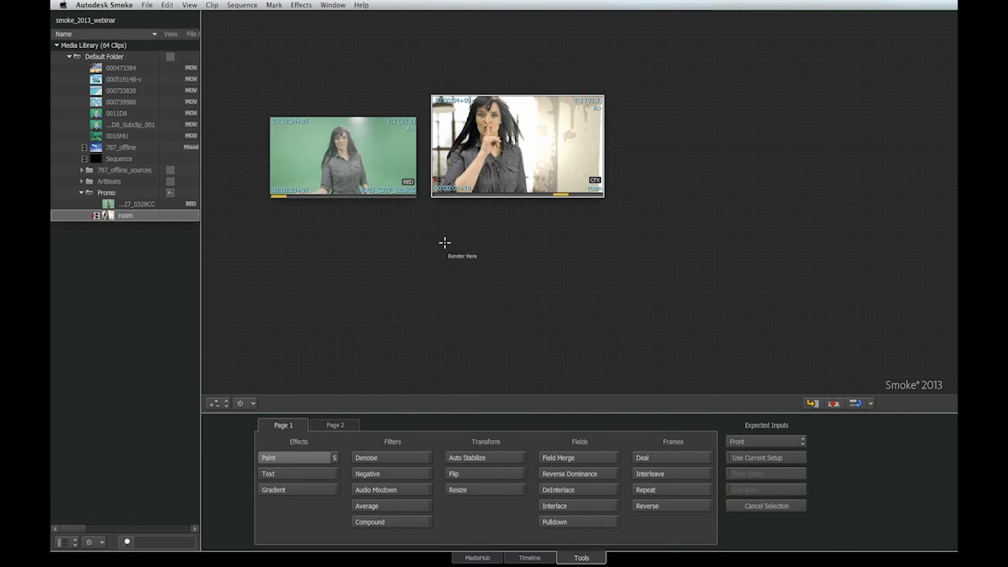
pyautogui.click(445, 241)
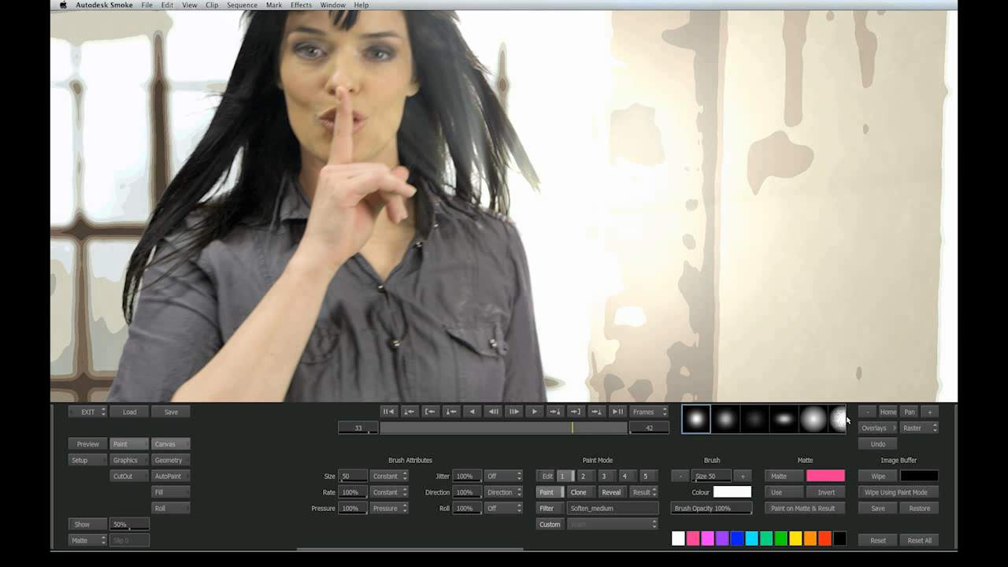
# - On frame 1, record an AutoPaint clone stroke that covers the isolated wall stain with the clean wall below it
pyautogui.click(384, 414)
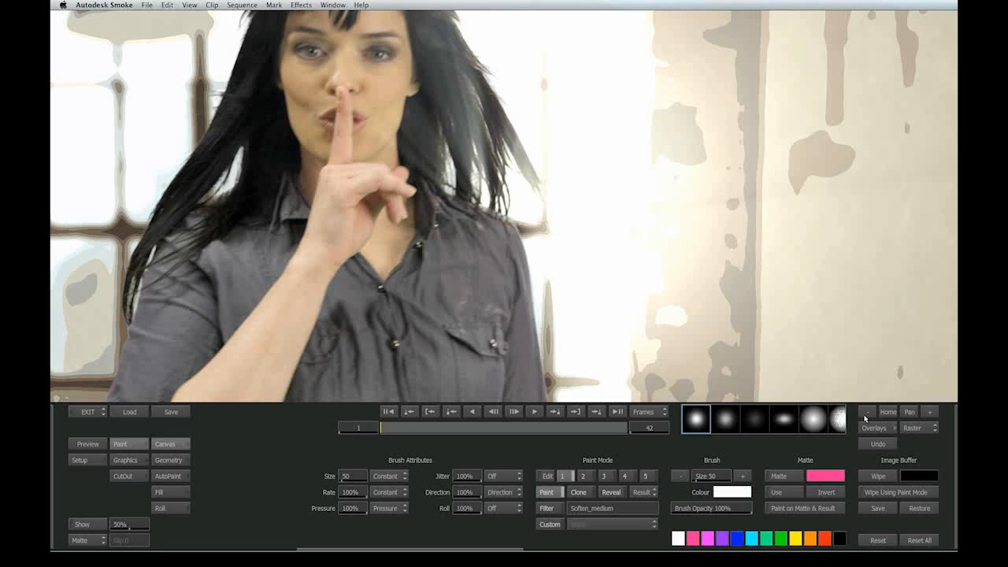
pyautogui.click(168, 478)
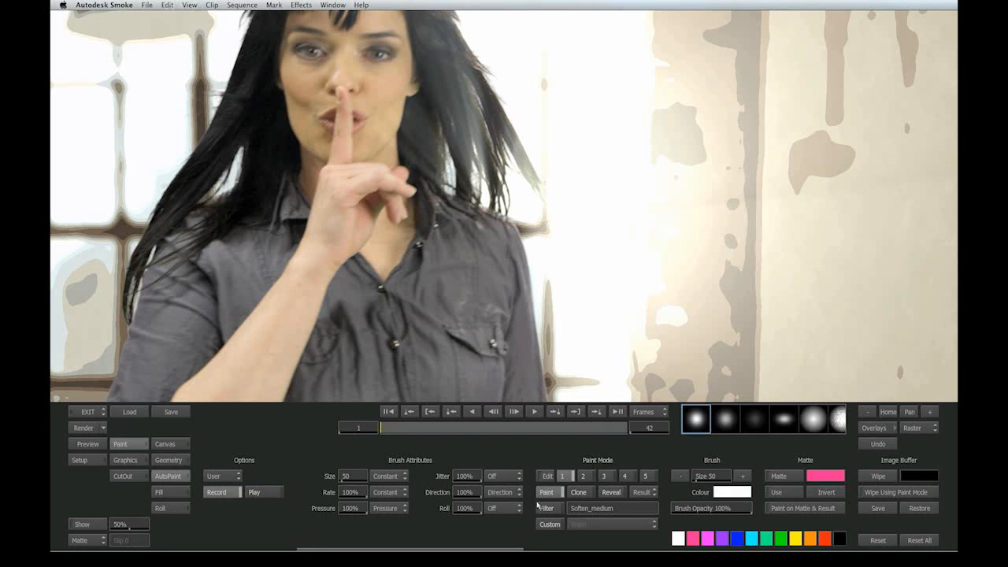
pyautogui.click(579, 494)
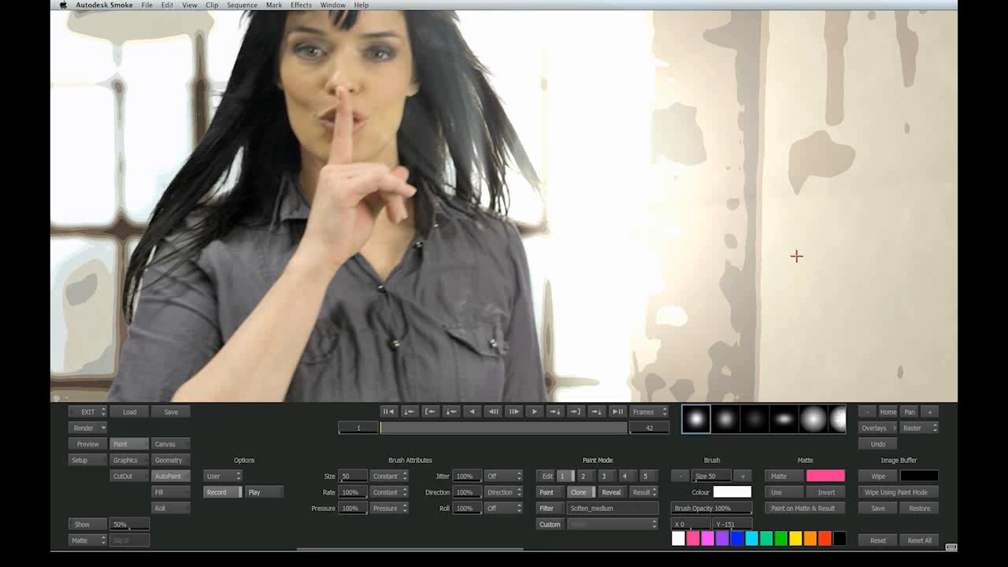
pyautogui.moveTo(797, 243); pyautogui.dragTo(799, 139)
pyautogui.moveTo(796, 142)
pyautogui.mouseDown()
pyautogui.moveTo(843, 152)
pyautogui.moveTo(833, 145)
pyautogui.moveTo(836, 165)
pyautogui.moveTo(824, 169)
pyautogui.moveTo(841, 157)
pyautogui.moveTo(828, 172)
pyautogui.moveTo(841, 159)
pyautogui.moveTo(788, 161)
pyautogui.moveTo(792, 189)
pyautogui.moveTo(844, 151)
pyautogui.mouseUp()
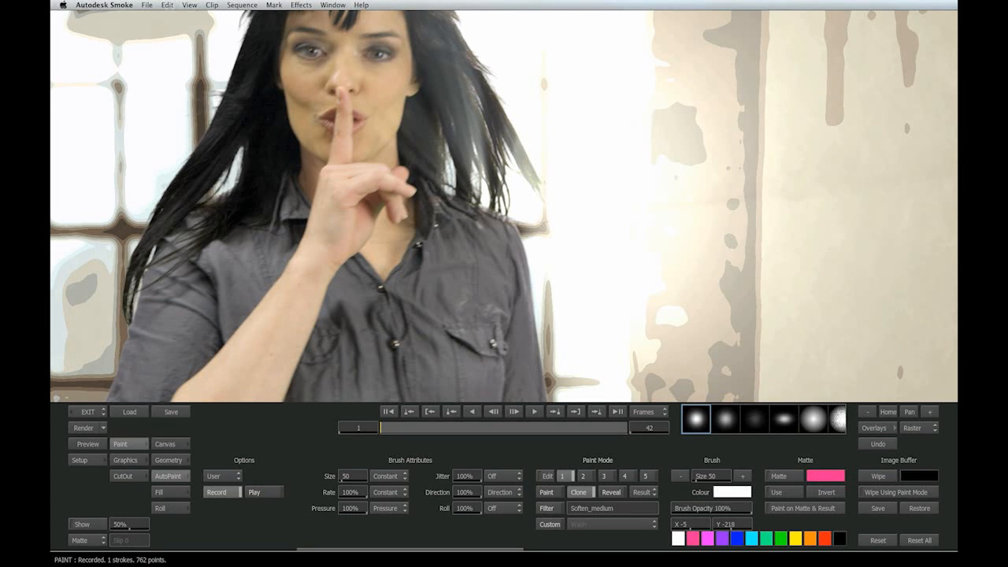
# - Set the recorded stroke to animated playback with its wireframe shown, and set its start and end frames to 1
pyautogui.click(276, 493)
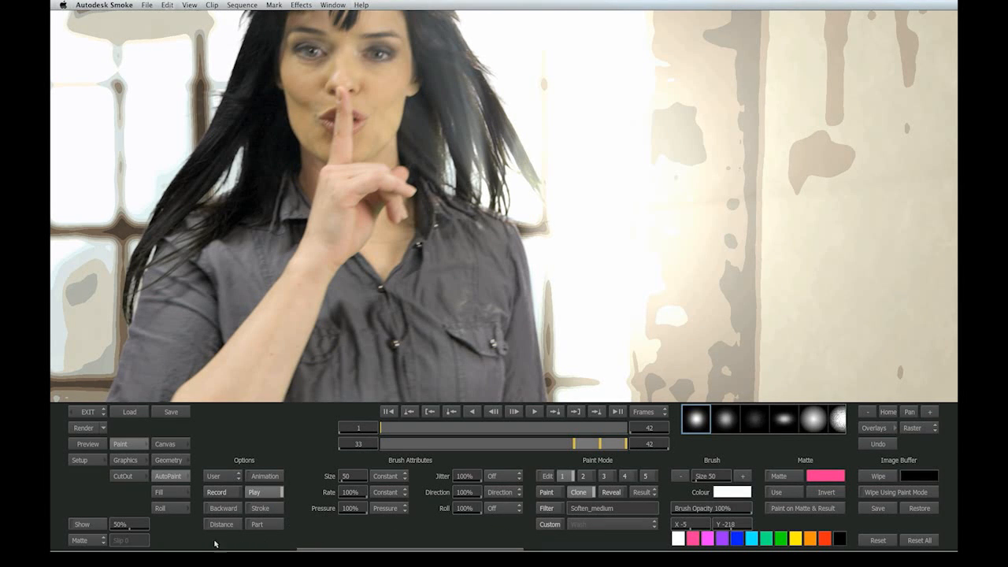
pyautogui.click(256, 478)
pyautogui.click(543, 510)
pyautogui.moveTo(360, 442); pyautogui.dragTo(293, 447)
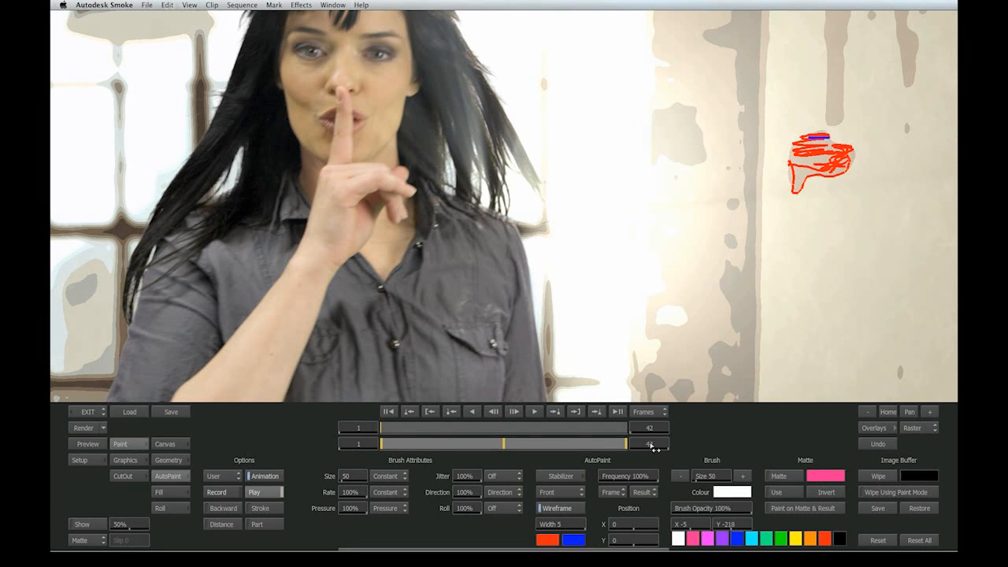
pyautogui.moveTo(651, 444); pyautogui.dragTo(546, 454)
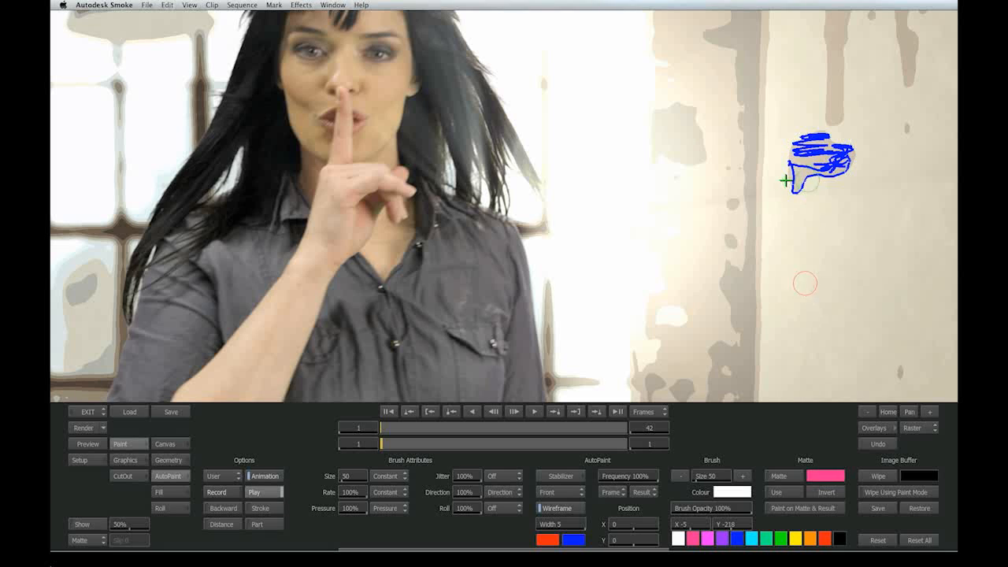
# - Track the pointed tip of the wall stain with the Stabilizer, using a non-fixed reference and a forward analysis, and return to AutoPaint
pyautogui.click(560, 475)
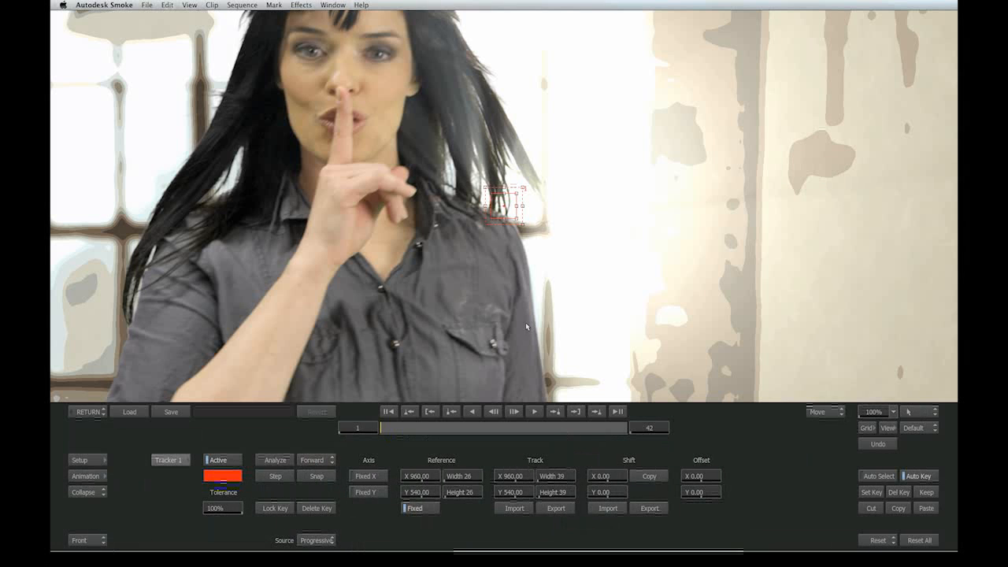
pyautogui.moveTo(503, 205); pyautogui.dragTo(795, 194)
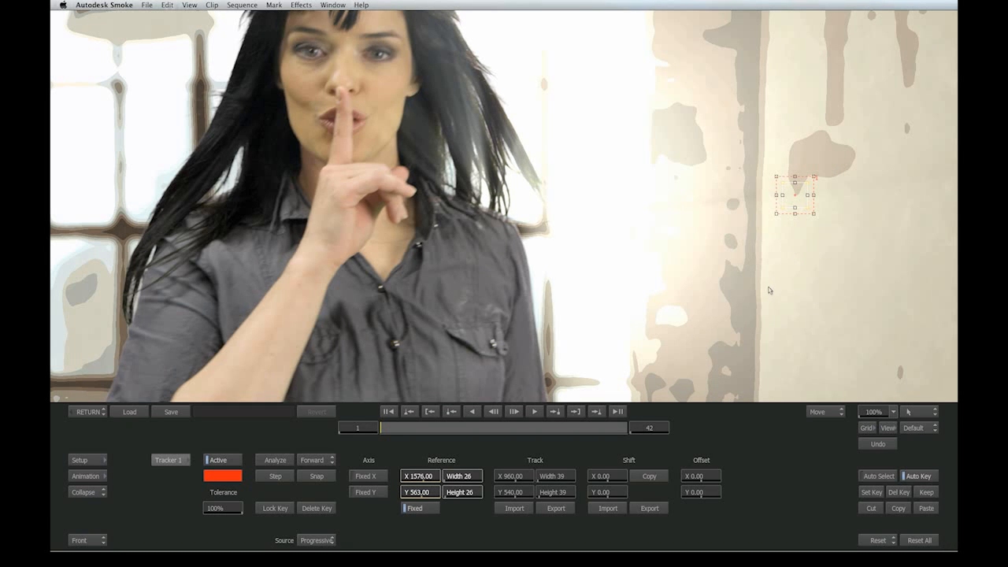
pyautogui.click(427, 509)
pyautogui.click(276, 461)
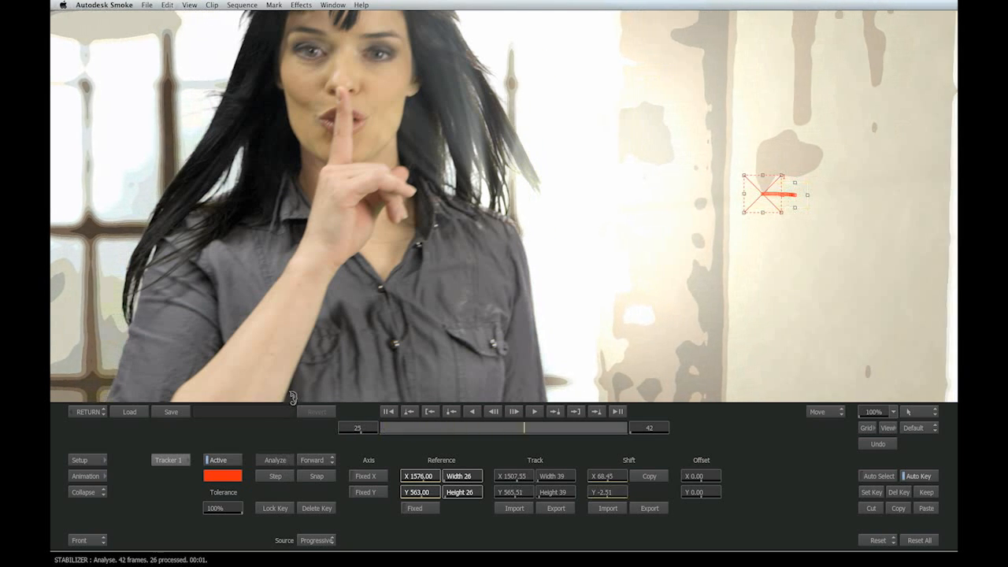
pyautogui.click(89, 412)
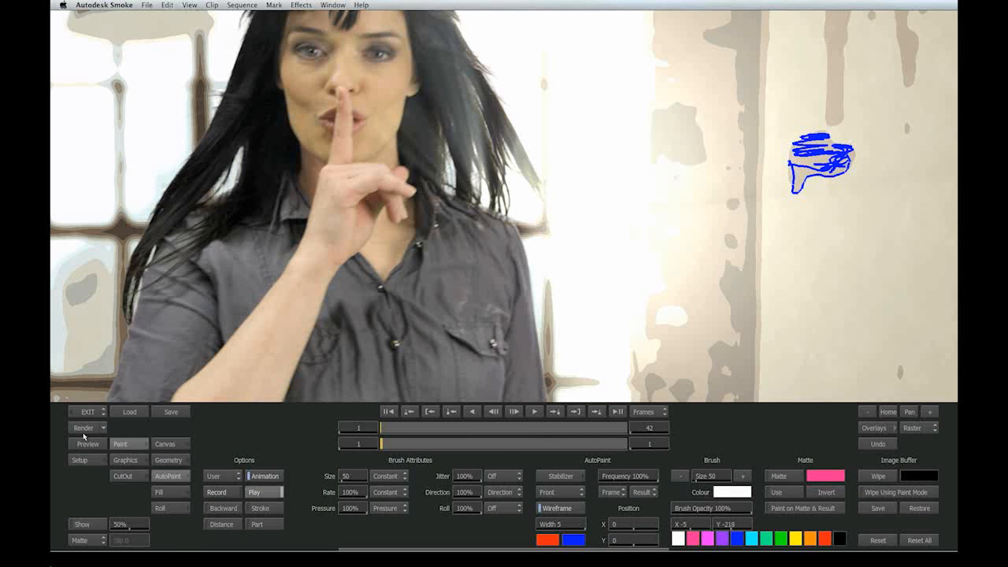
# - Render the tracked AutoPaint clone over the clip and review the result in the player
pyautogui.click(80, 431)
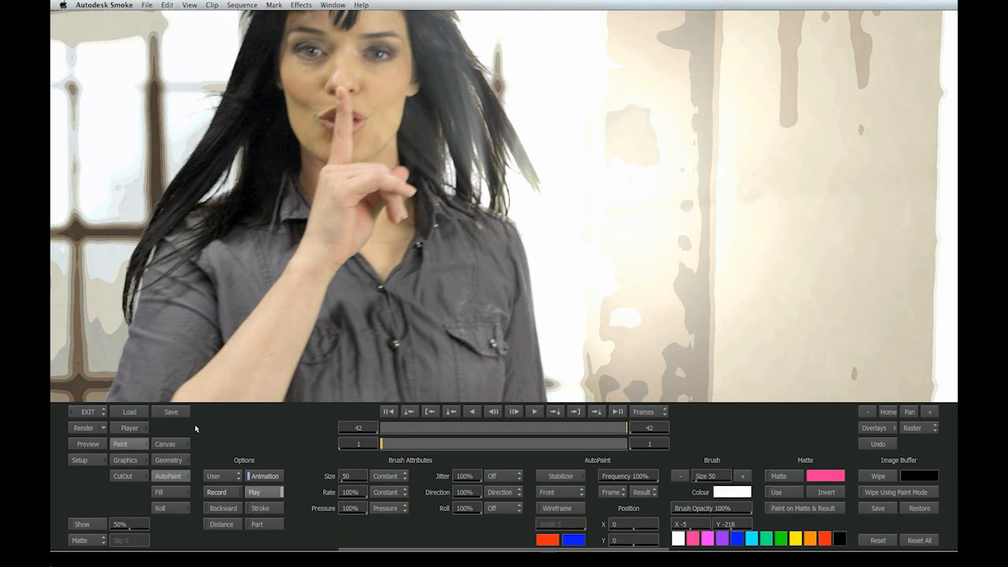
pyautogui.click(129, 428)
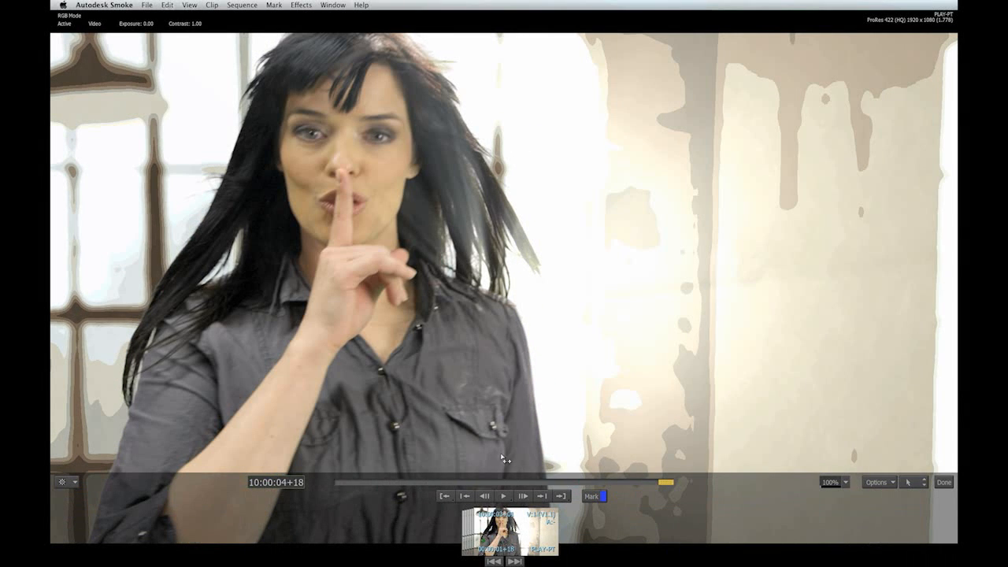
pyautogui.click(503, 497)
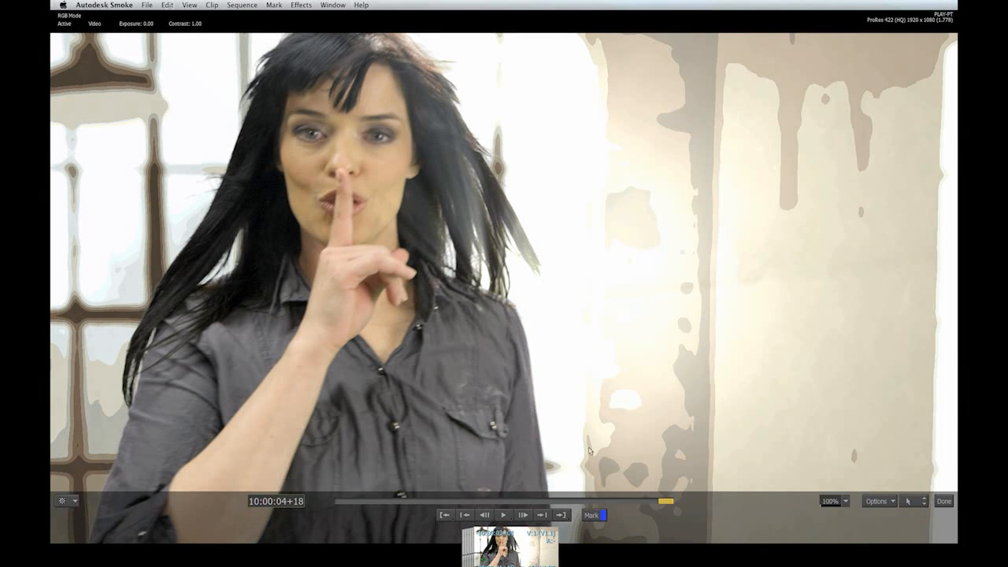
pyautogui.click(944, 482)
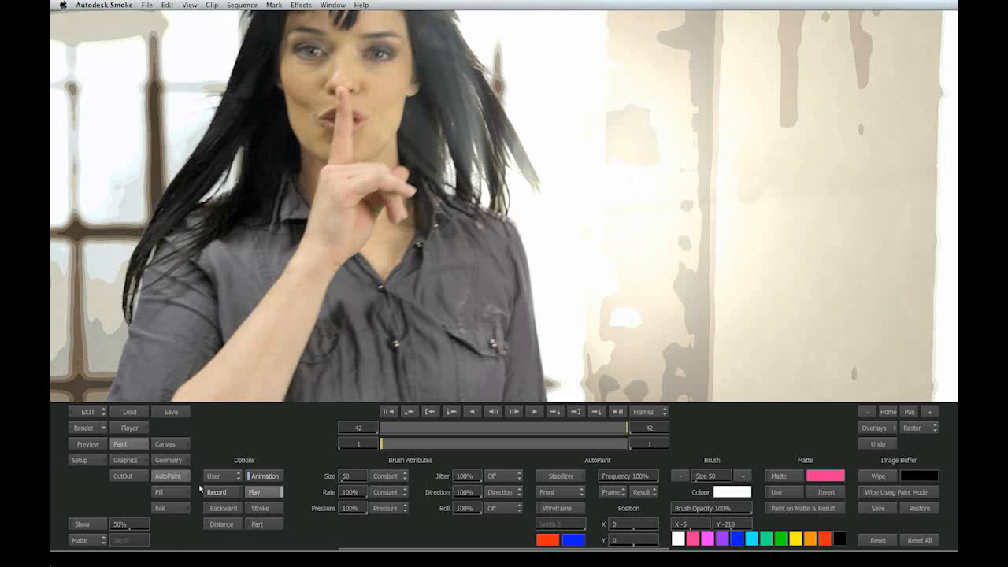
# - Leave AutoPaint, load the Negative filter as the paint mode, and brush freehand strokes over the woman's raised hand
pyautogui.click(177, 476)
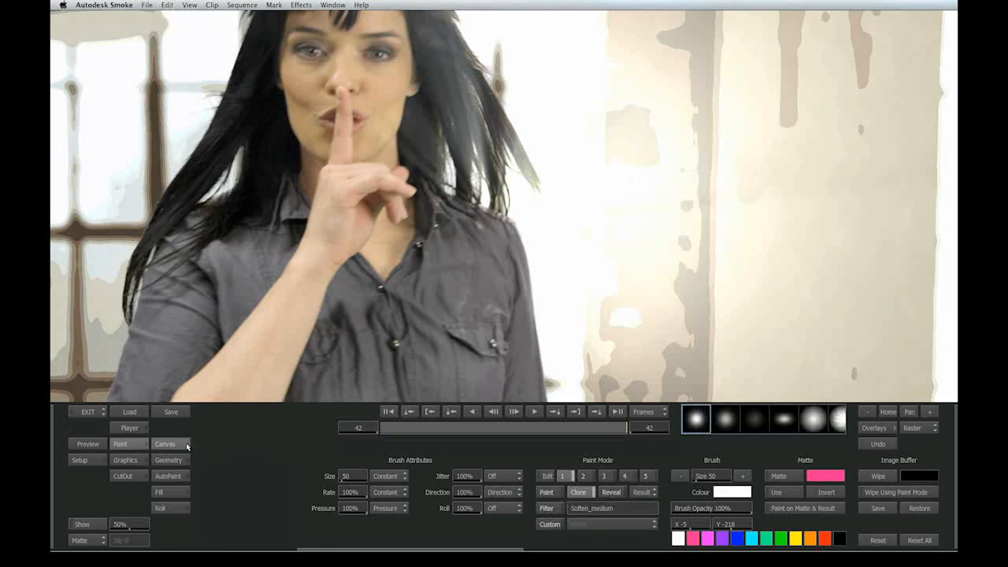
pyautogui.click(545, 509)
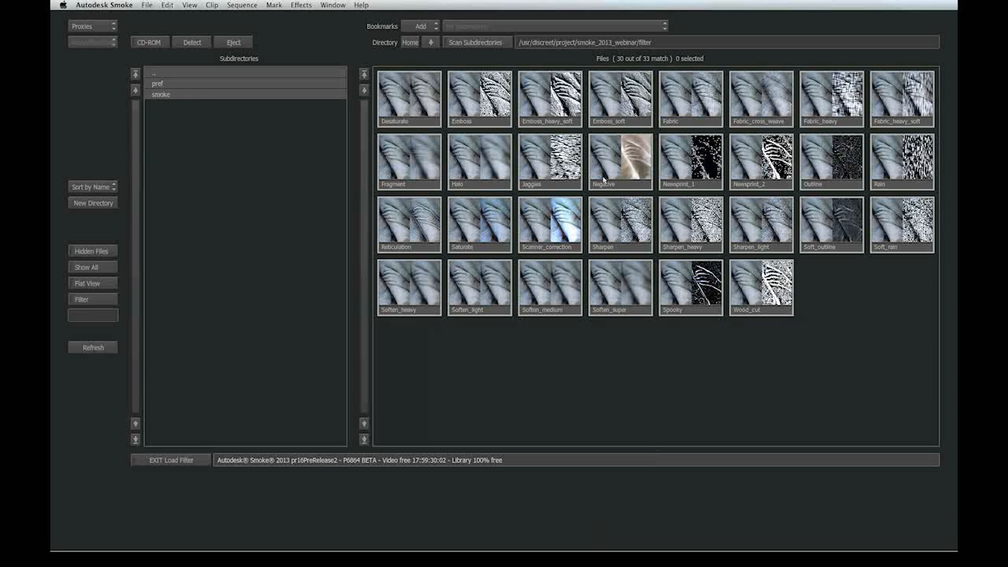
pyautogui.click(619, 161)
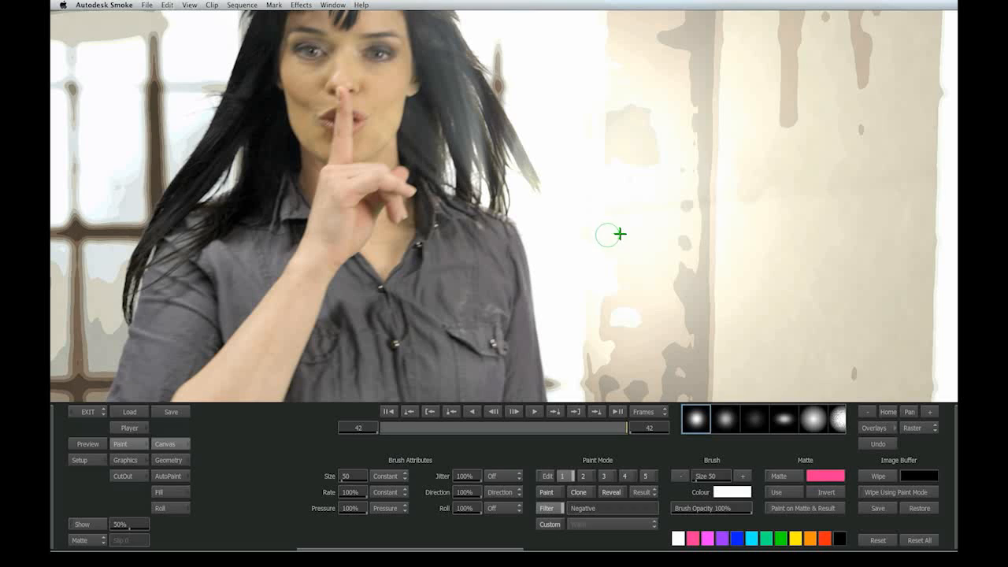
pyautogui.moveTo(393, 144)
pyautogui.mouseDown()
pyautogui.moveTo(315, 192)
pyautogui.moveTo(445, 203)
pyautogui.moveTo(435, 95)
pyautogui.moveTo(460, 166)
pyautogui.mouseUp()
# - Paint a pink circle around the hair ends and an arrow pointing towards the wall on frame 13, and exit Paint
pyautogui.click(543, 494)
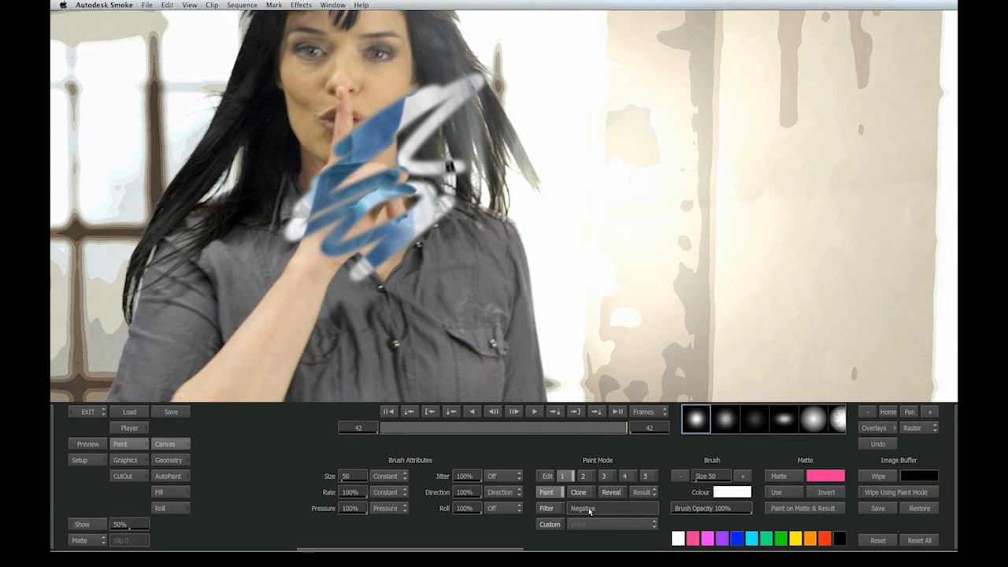
pyautogui.click(690, 540)
pyautogui.click(452, 428)
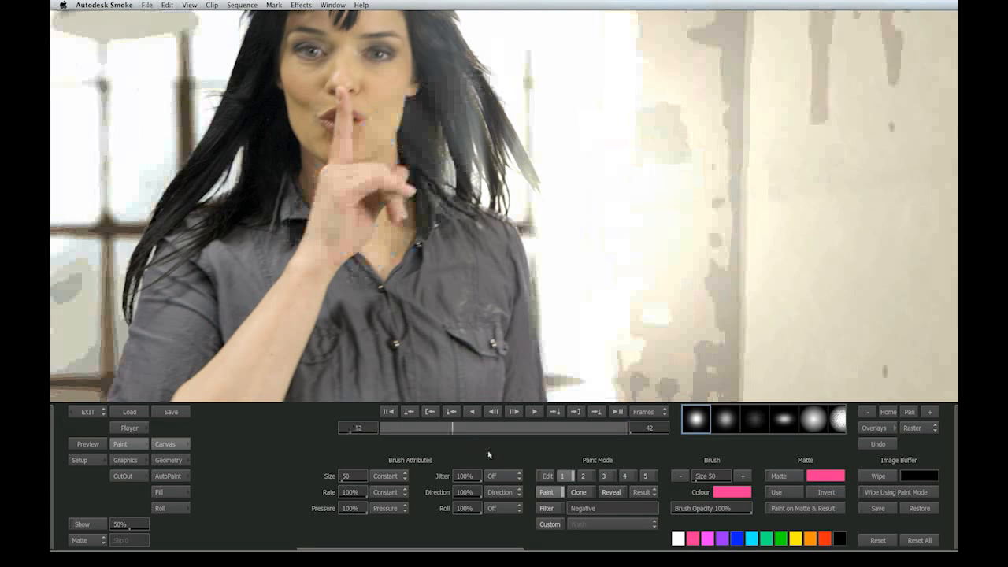
pyautogui.click(867, 412)
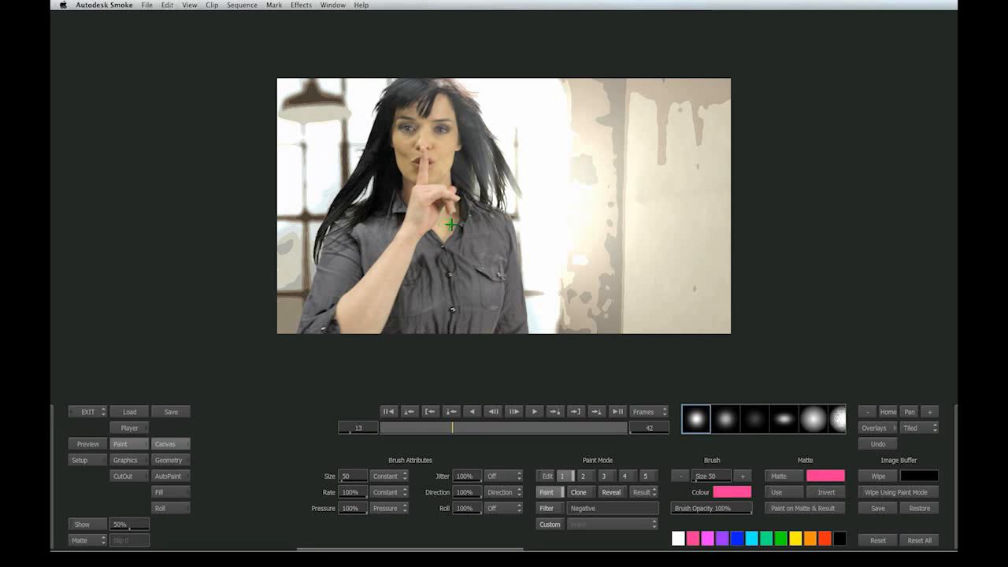
pyautogui.moveTo(487, 175)
pyautogui.mouseDown()
pyautogui.moveTo(538, 203)
pyautogui.moveTo(513, 163)
pyautogui.mouseUp()
pyautogui.moveTo(505, 271)
pyautogui.mouseDown()
pyautogui.moveTo(539, 262)
pyautogui.moveTo(530, 300)
pyautogui.mouseUp()
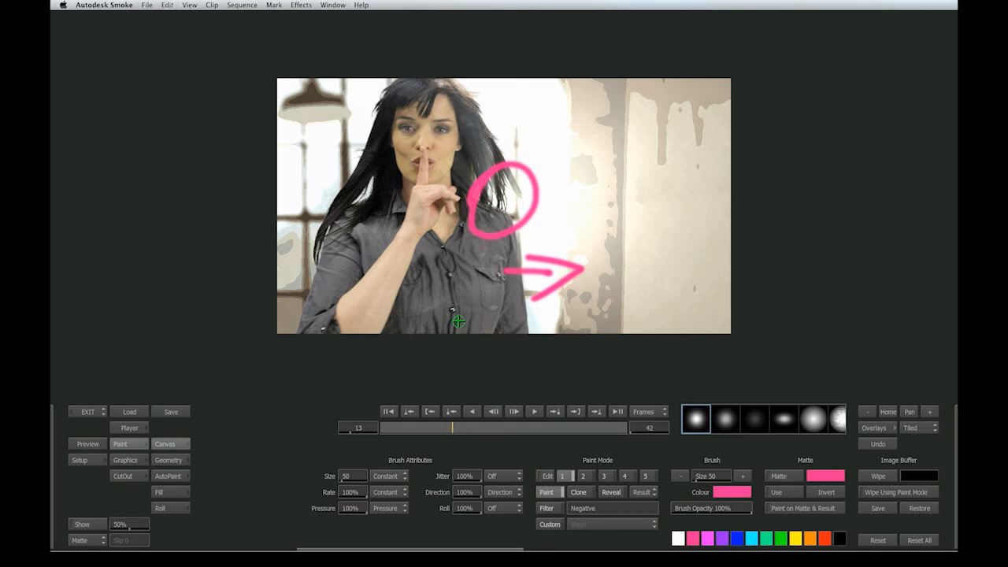
pyautogui.click(86, 412)
pyautogui.moveTo(418, 249); pyautogui.dragTo(460, 566)
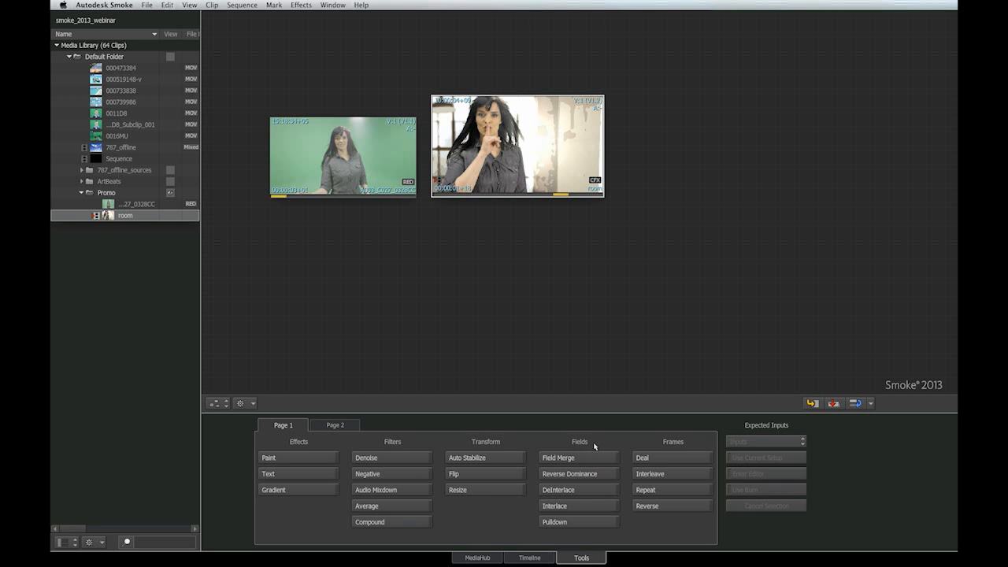
# - Examine the second page of tools and the frame rate options of Convert Rate, and return to the first page
pyautogui.click(332, 429)
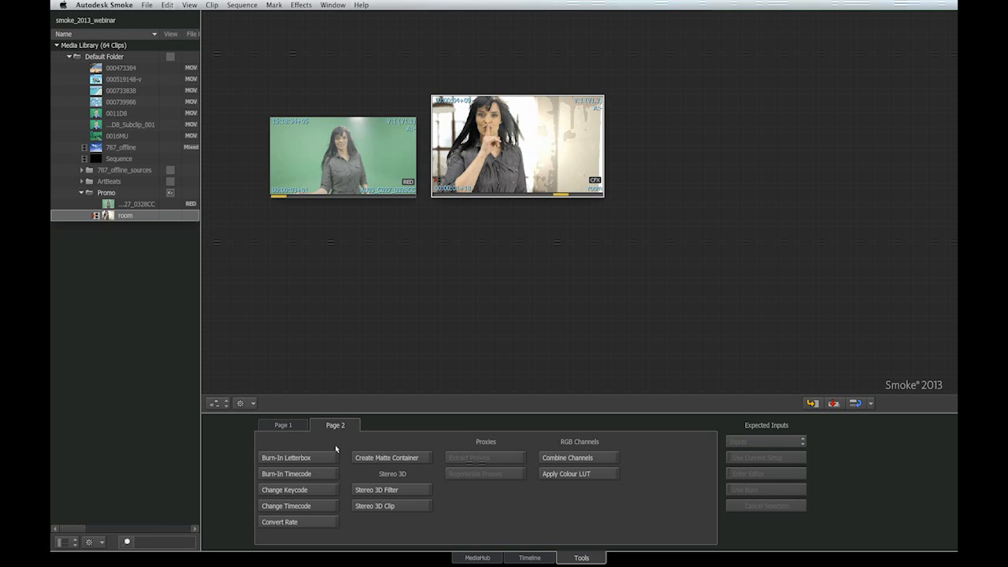
pyautogui.click(282, 526)
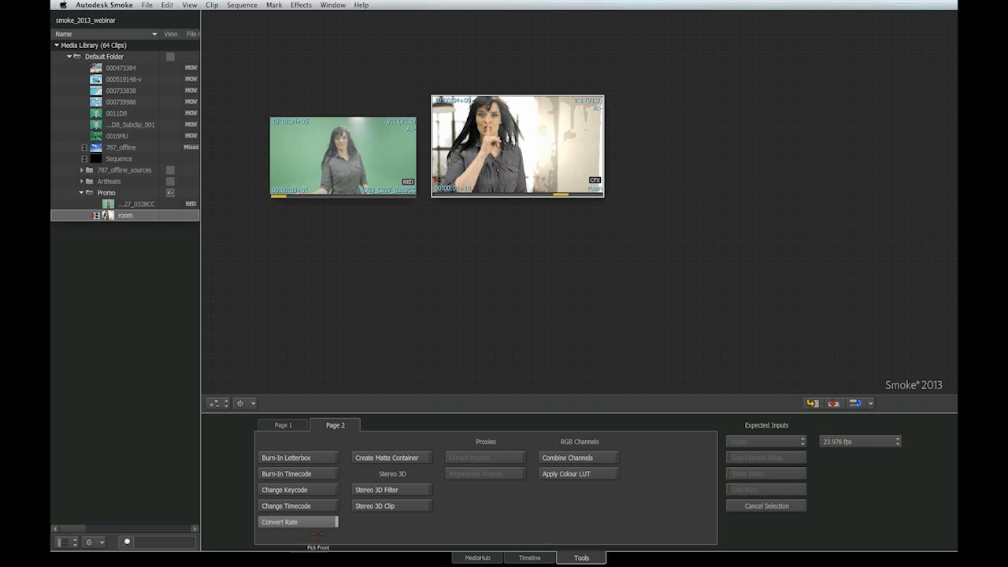
pyautogui.click(848, 440)
pyautogui.click(634, 475)
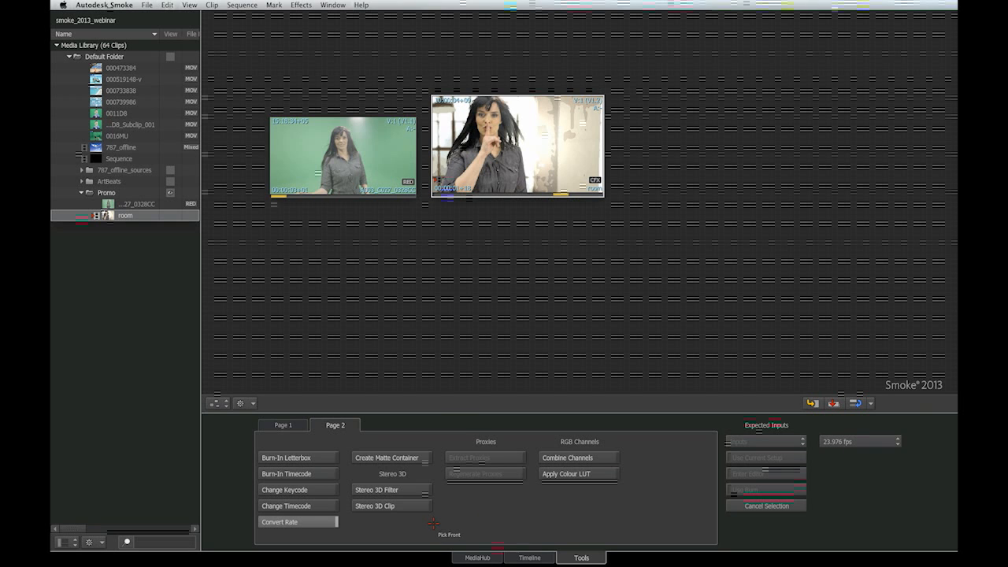
pyautogui.click(284, 425)
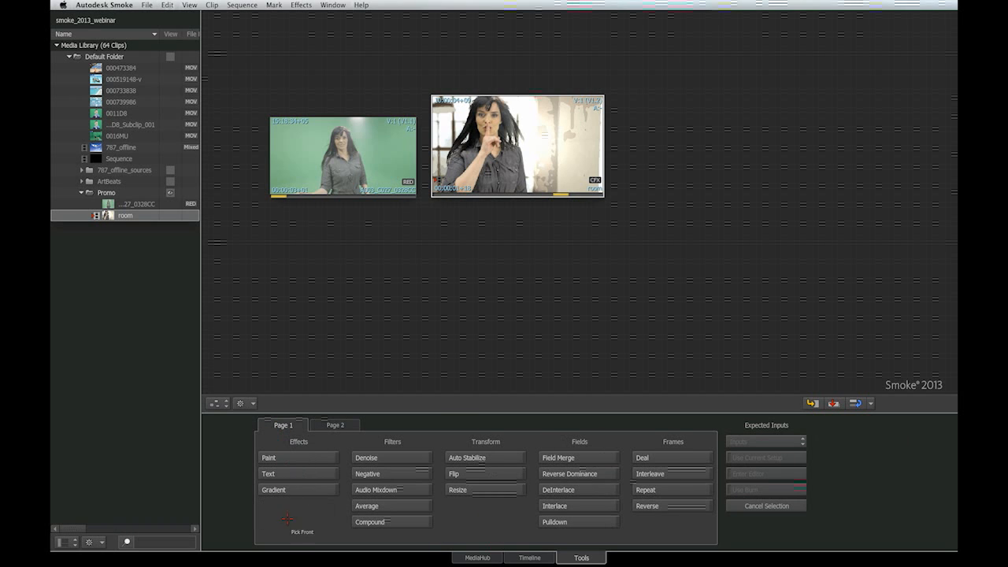